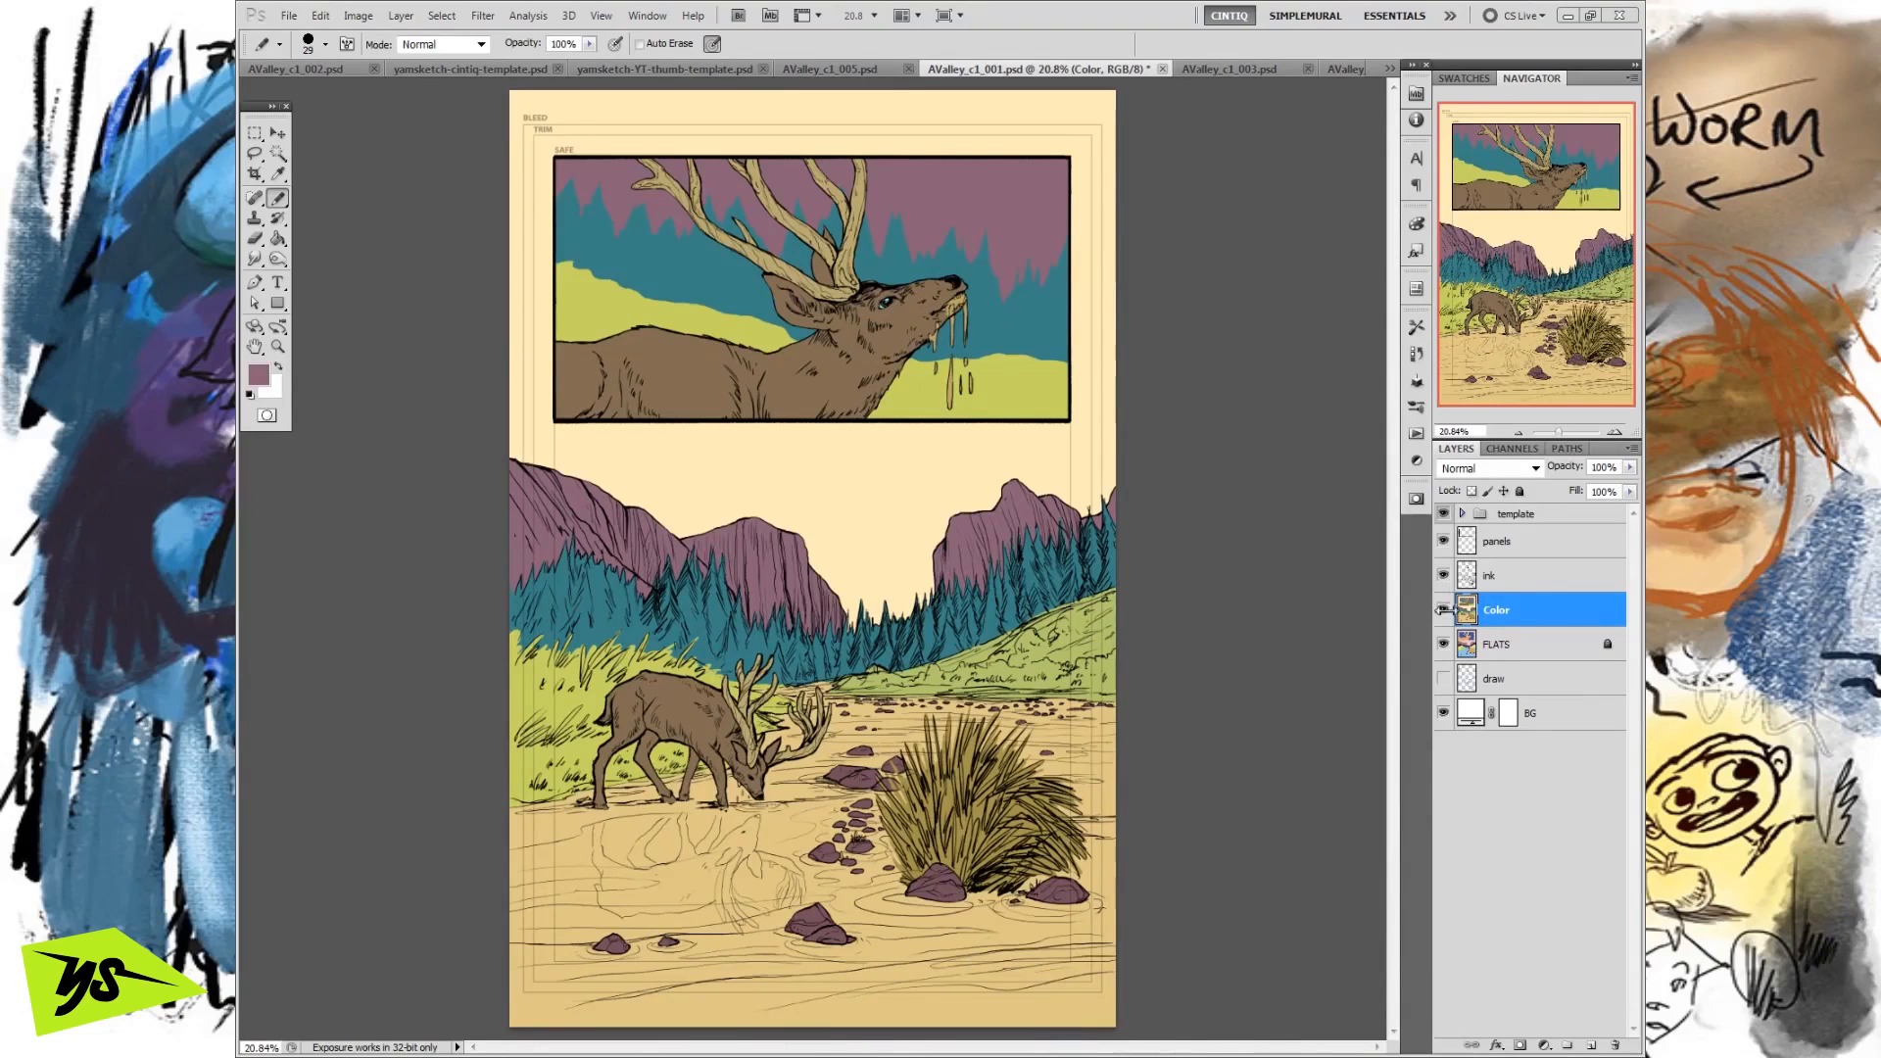
# Review the page's stages by isolating the draw layer, adding the ink, and replacing the sketch with the FLATS layer.
pyautogui.moveTo(1444, 576); pyautogui.dragTo(1443, 646)
pyautogui.click(1444, 680)
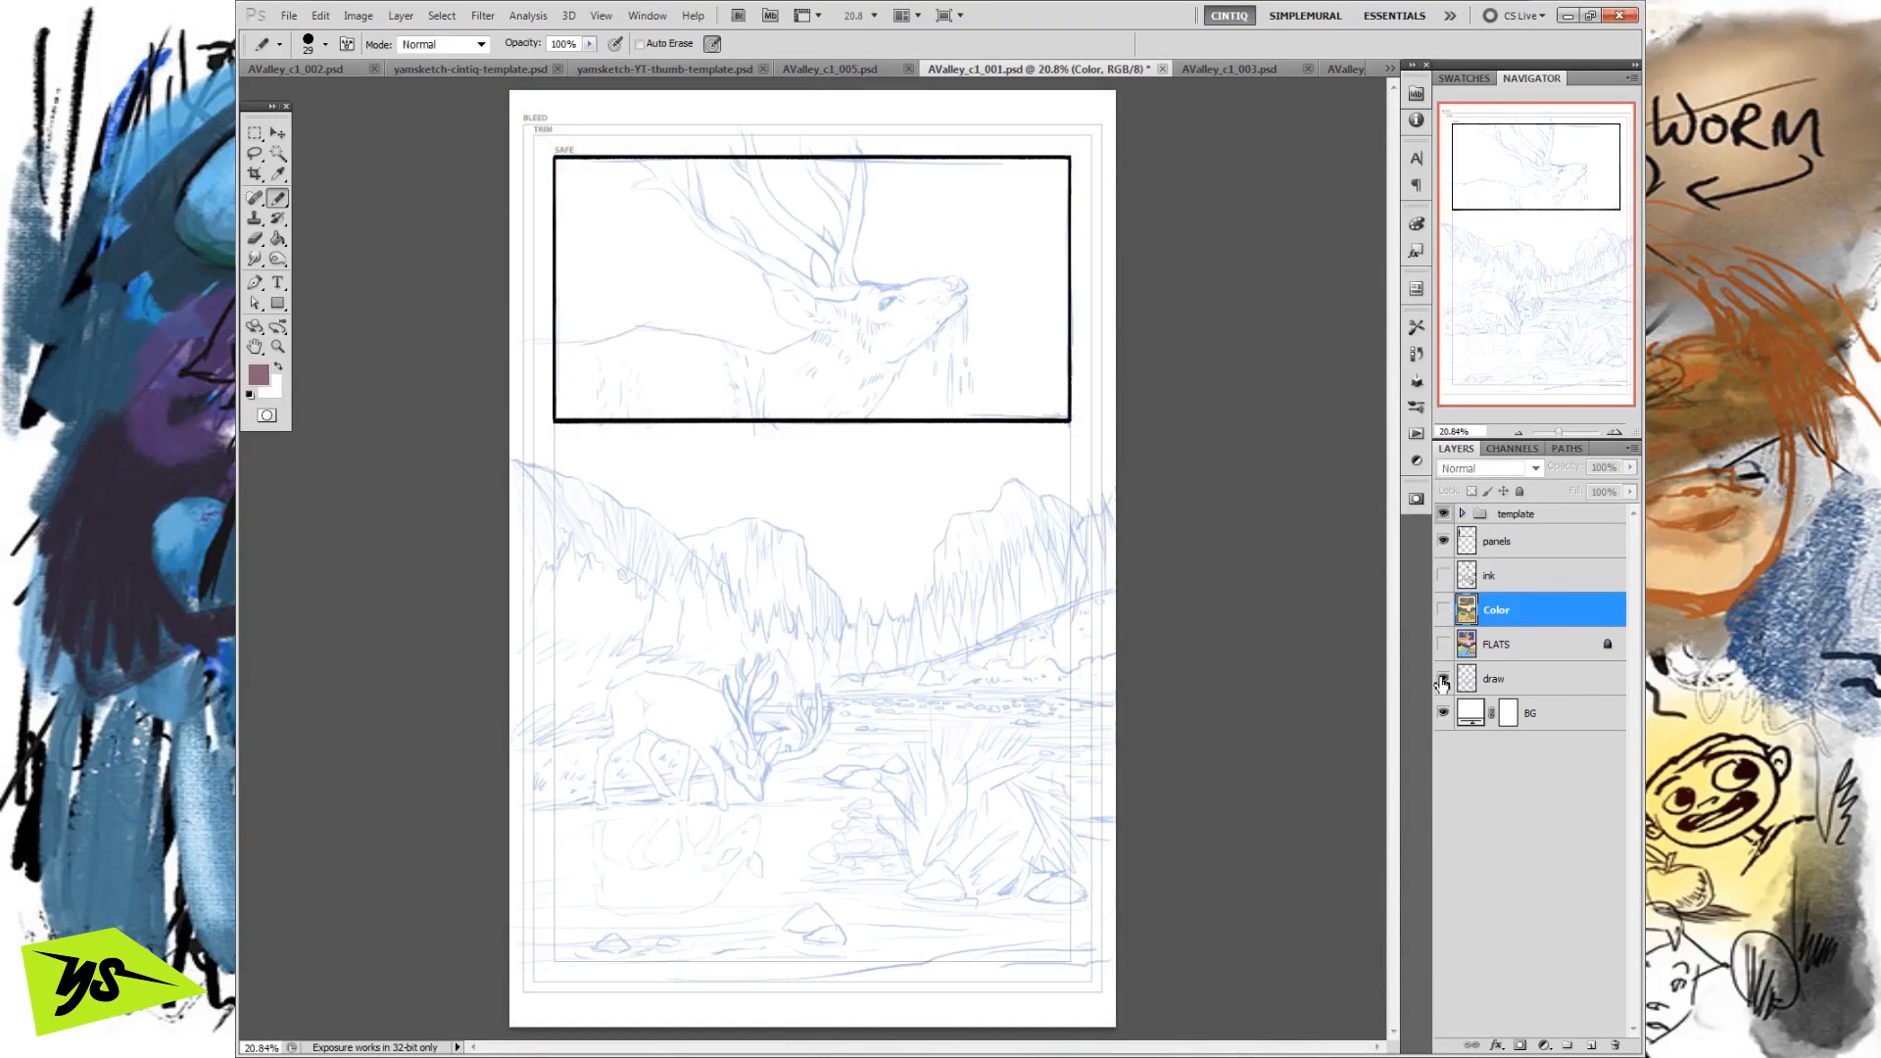
pyautogui.click(1443, 576)
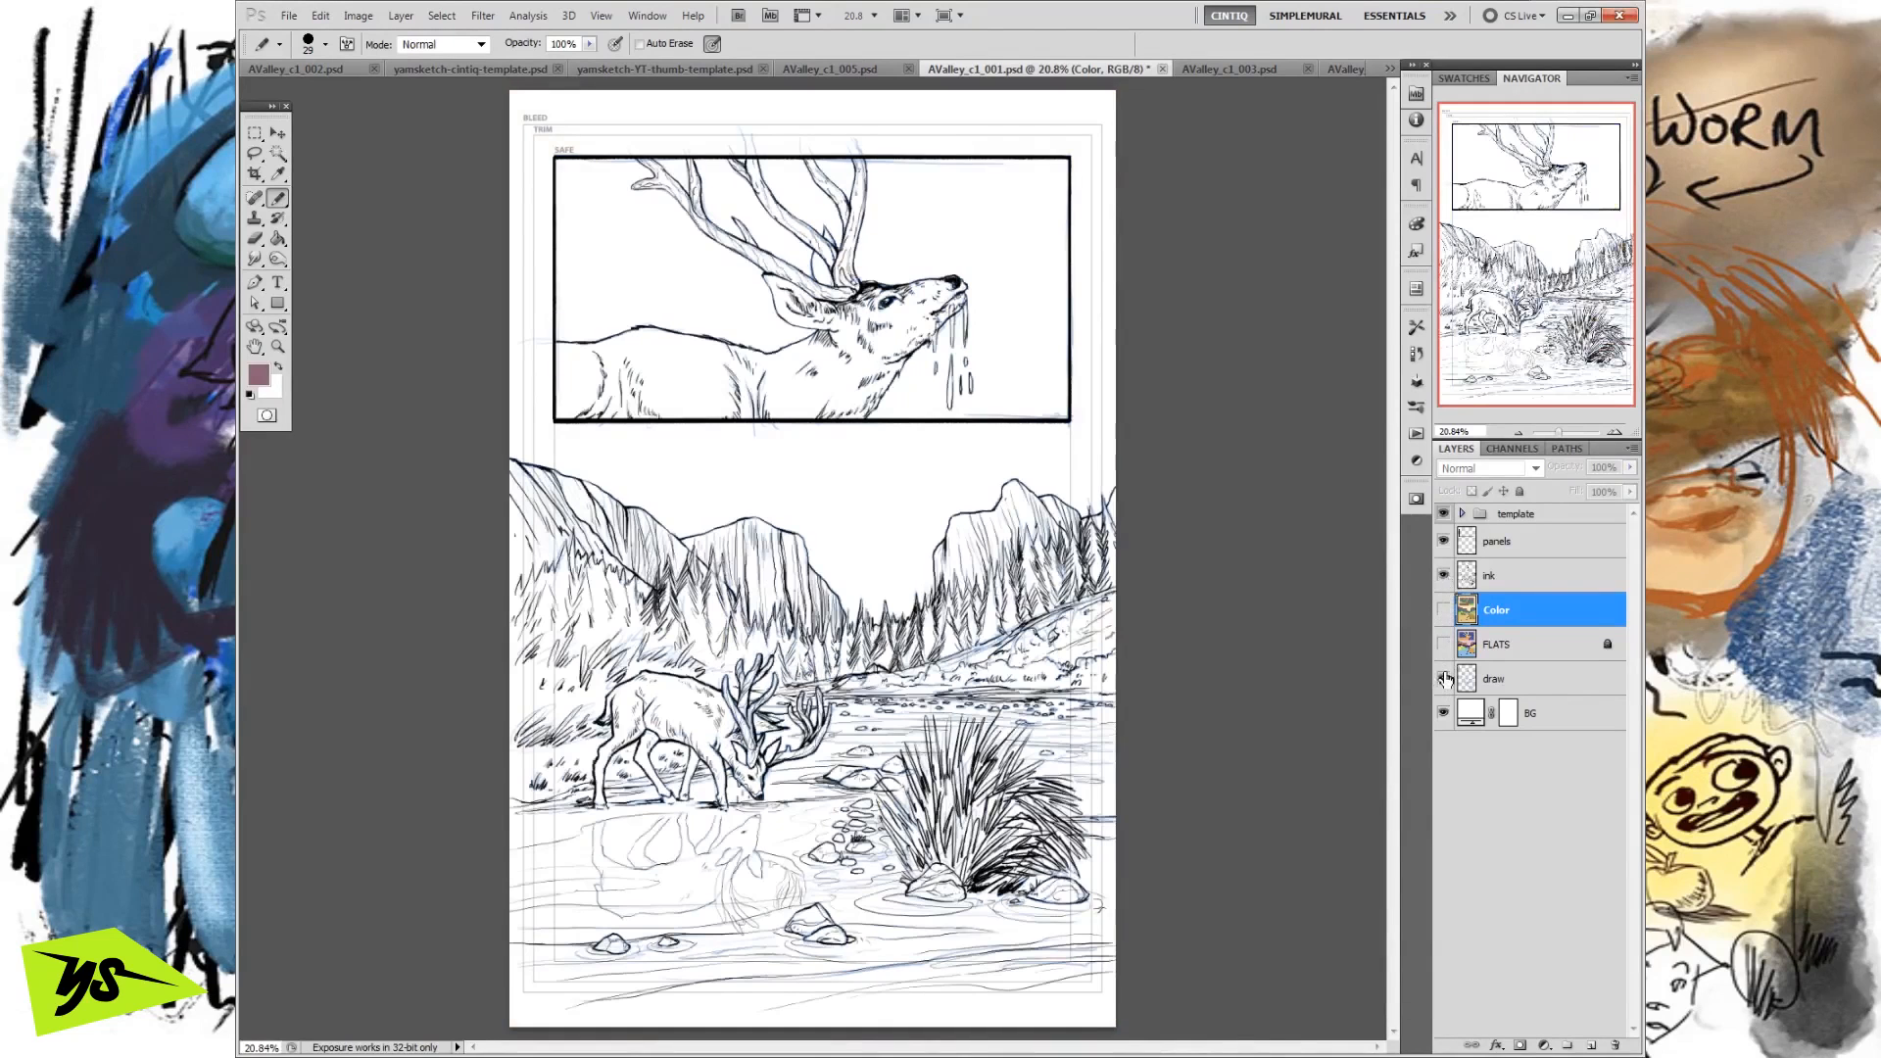
pyautogui.click(1444, 680)
pyautogui.click(1443, 645)
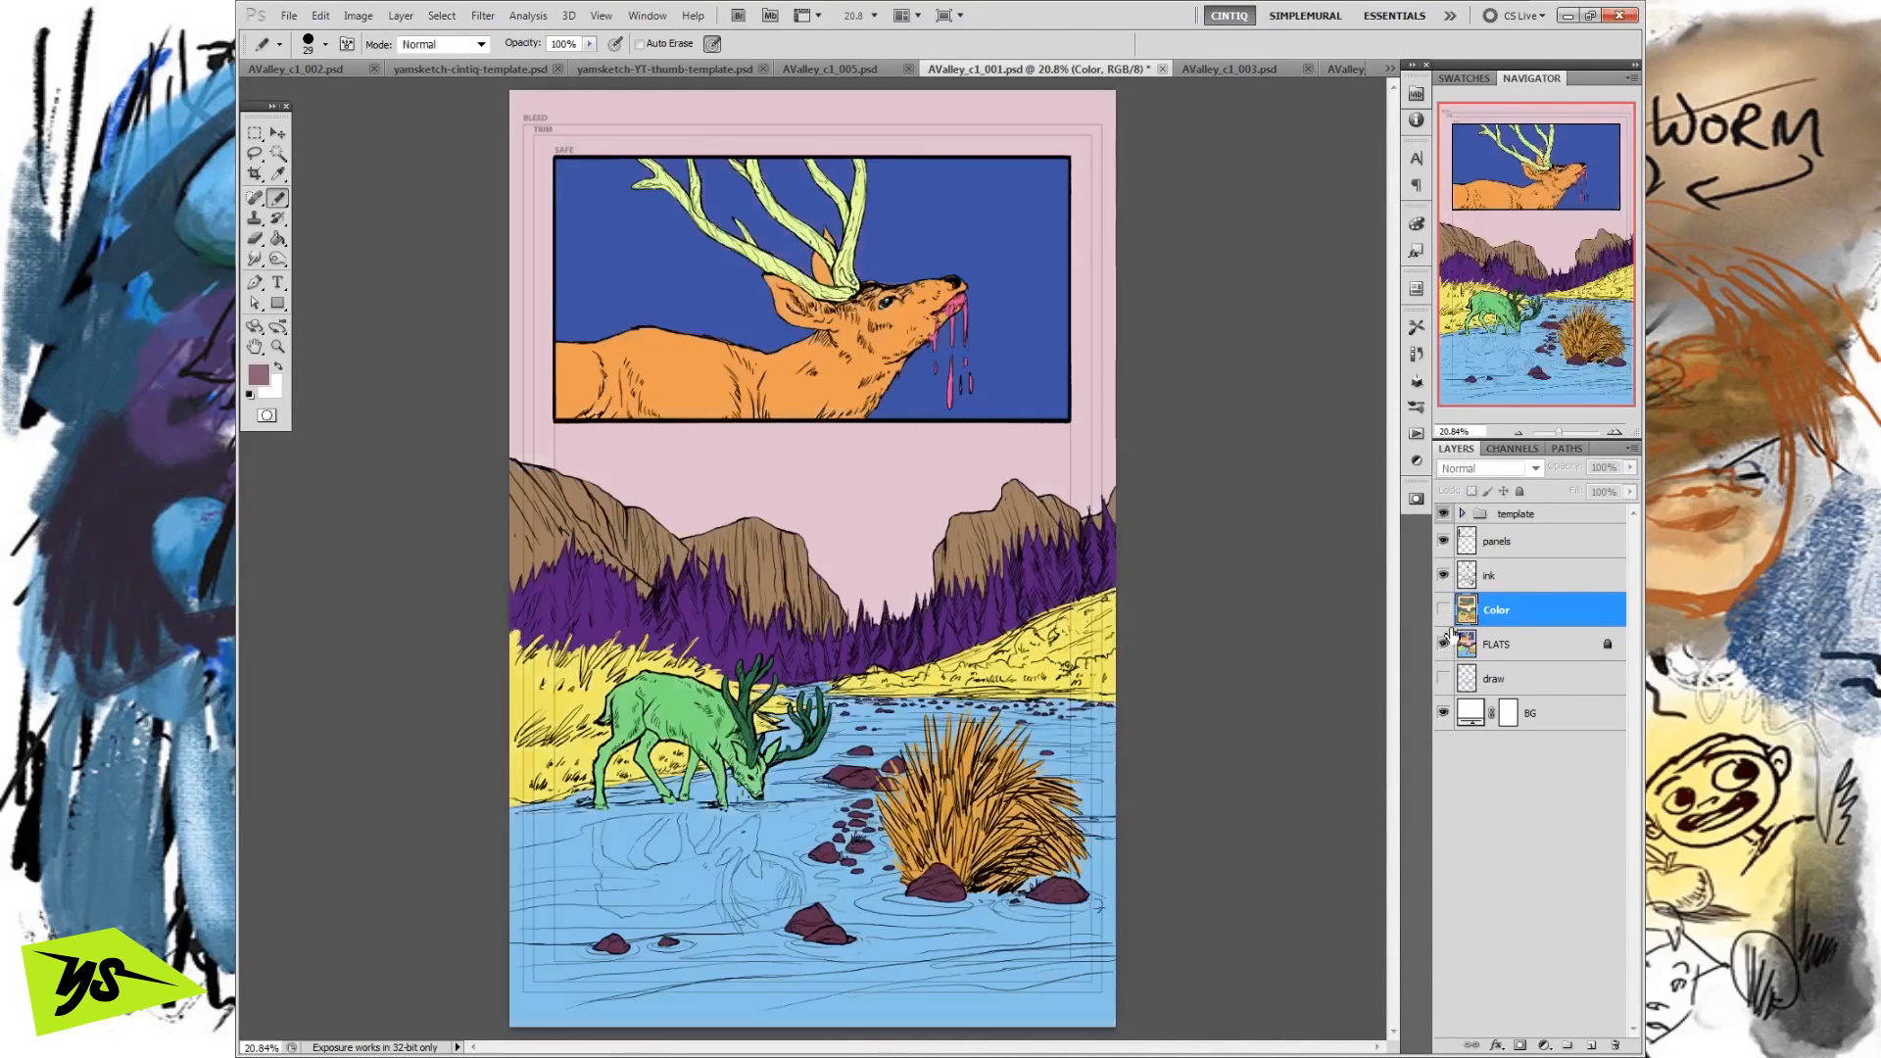
# Inspect the flats with and without ink, check the locked FLATS layer, and show the Color layer again as the active layer.
pyautogui.click(1444, 578)
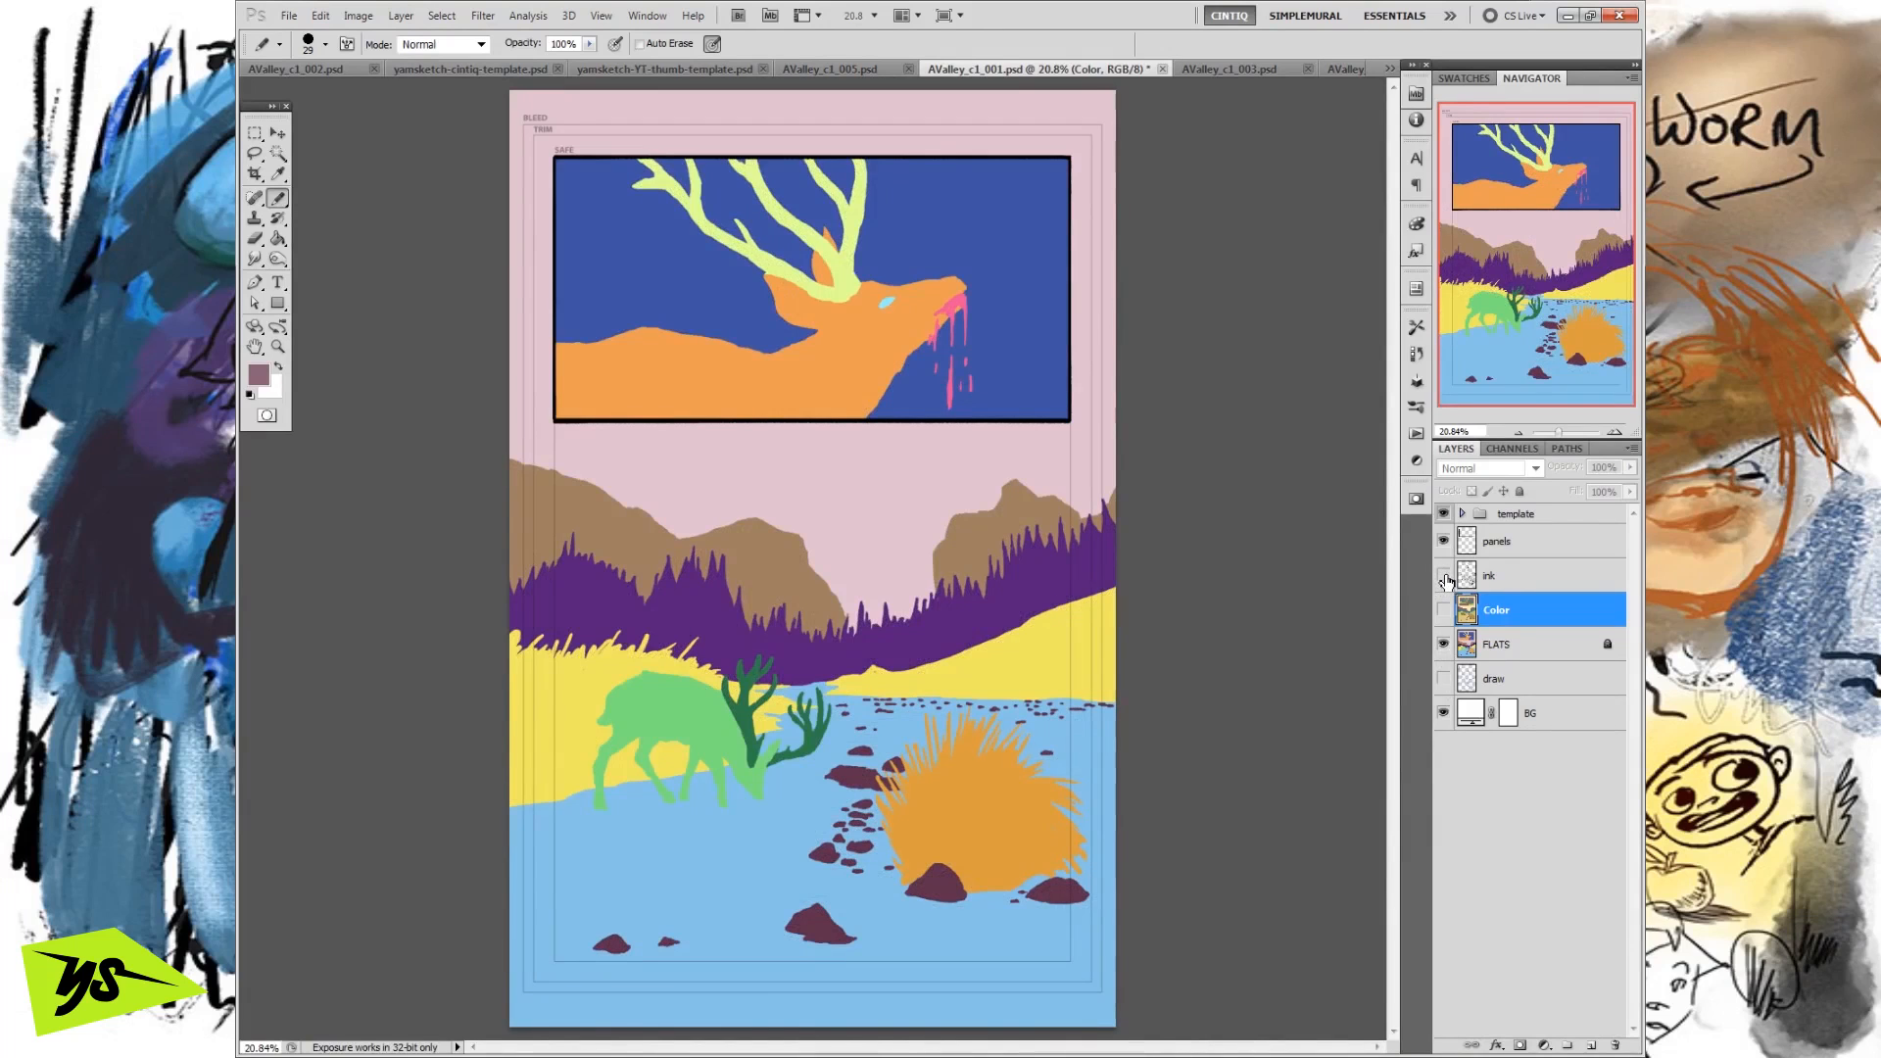
pyautogui.click(1445, 577)
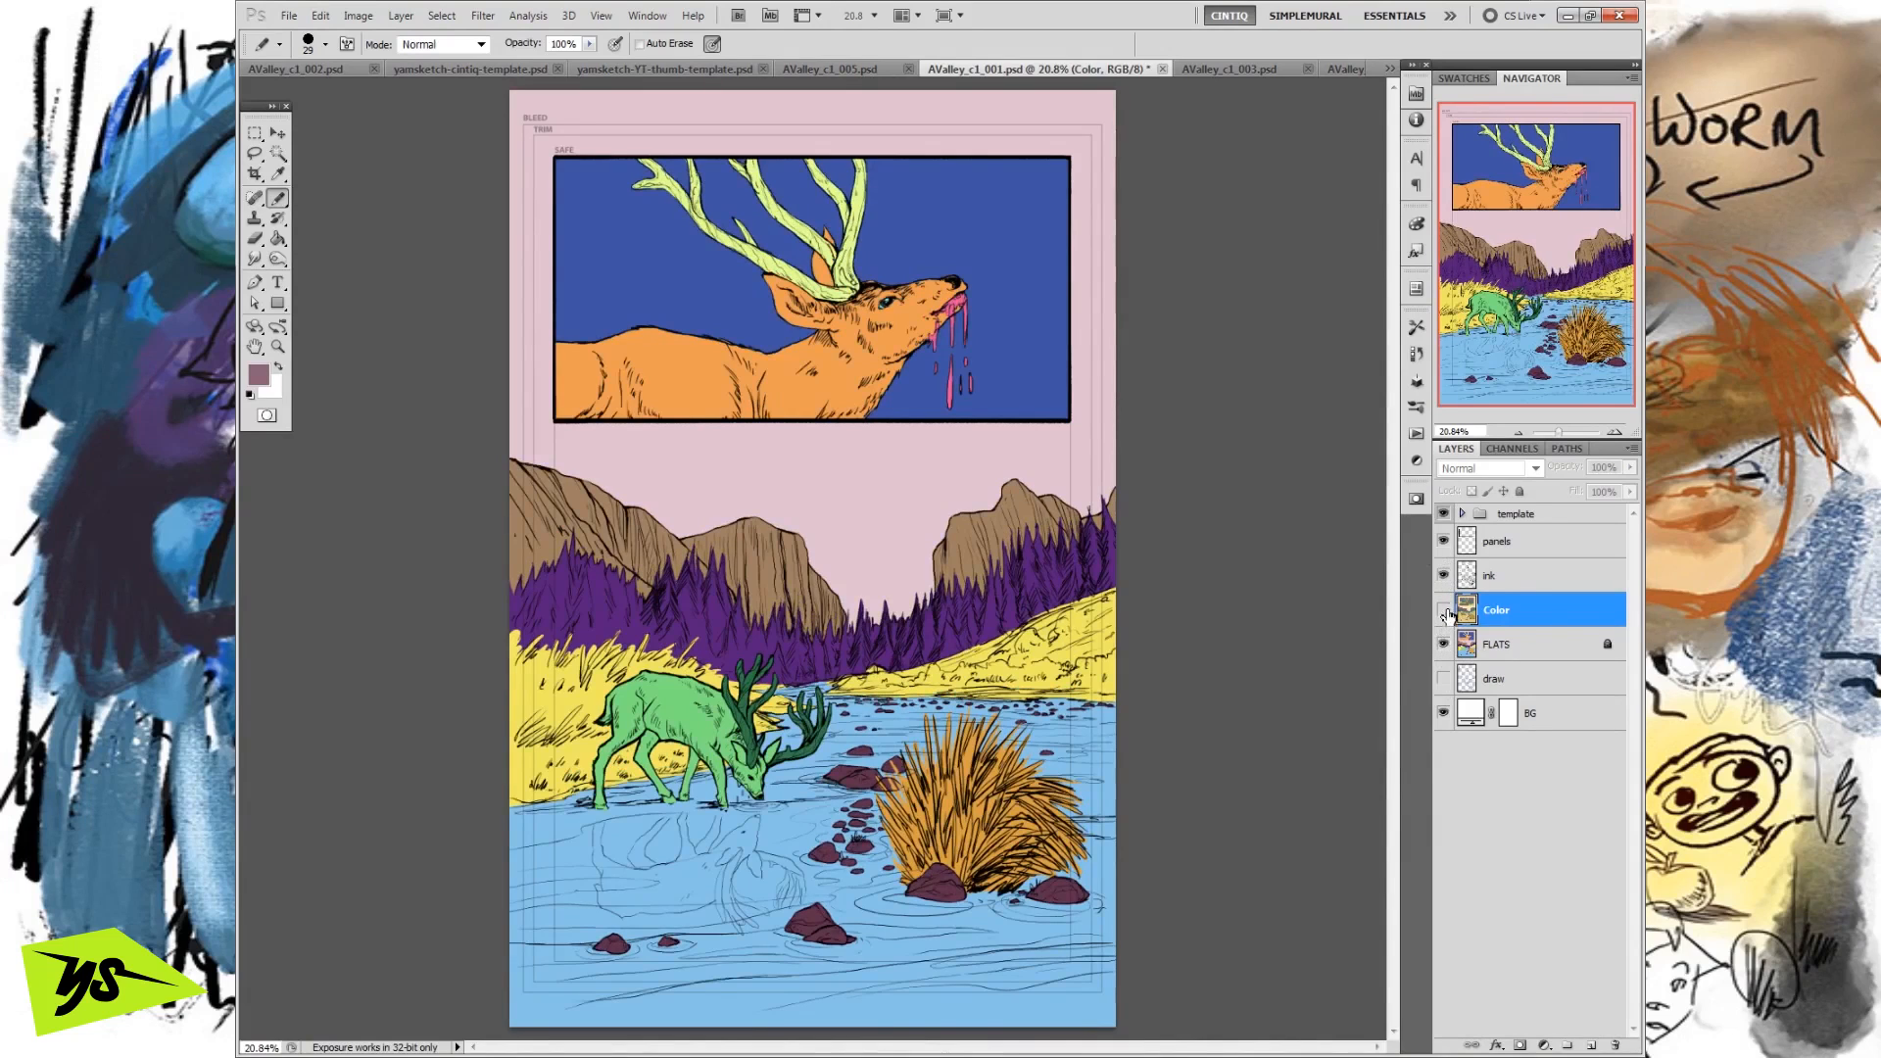
pyautogui.click(1607, 647)
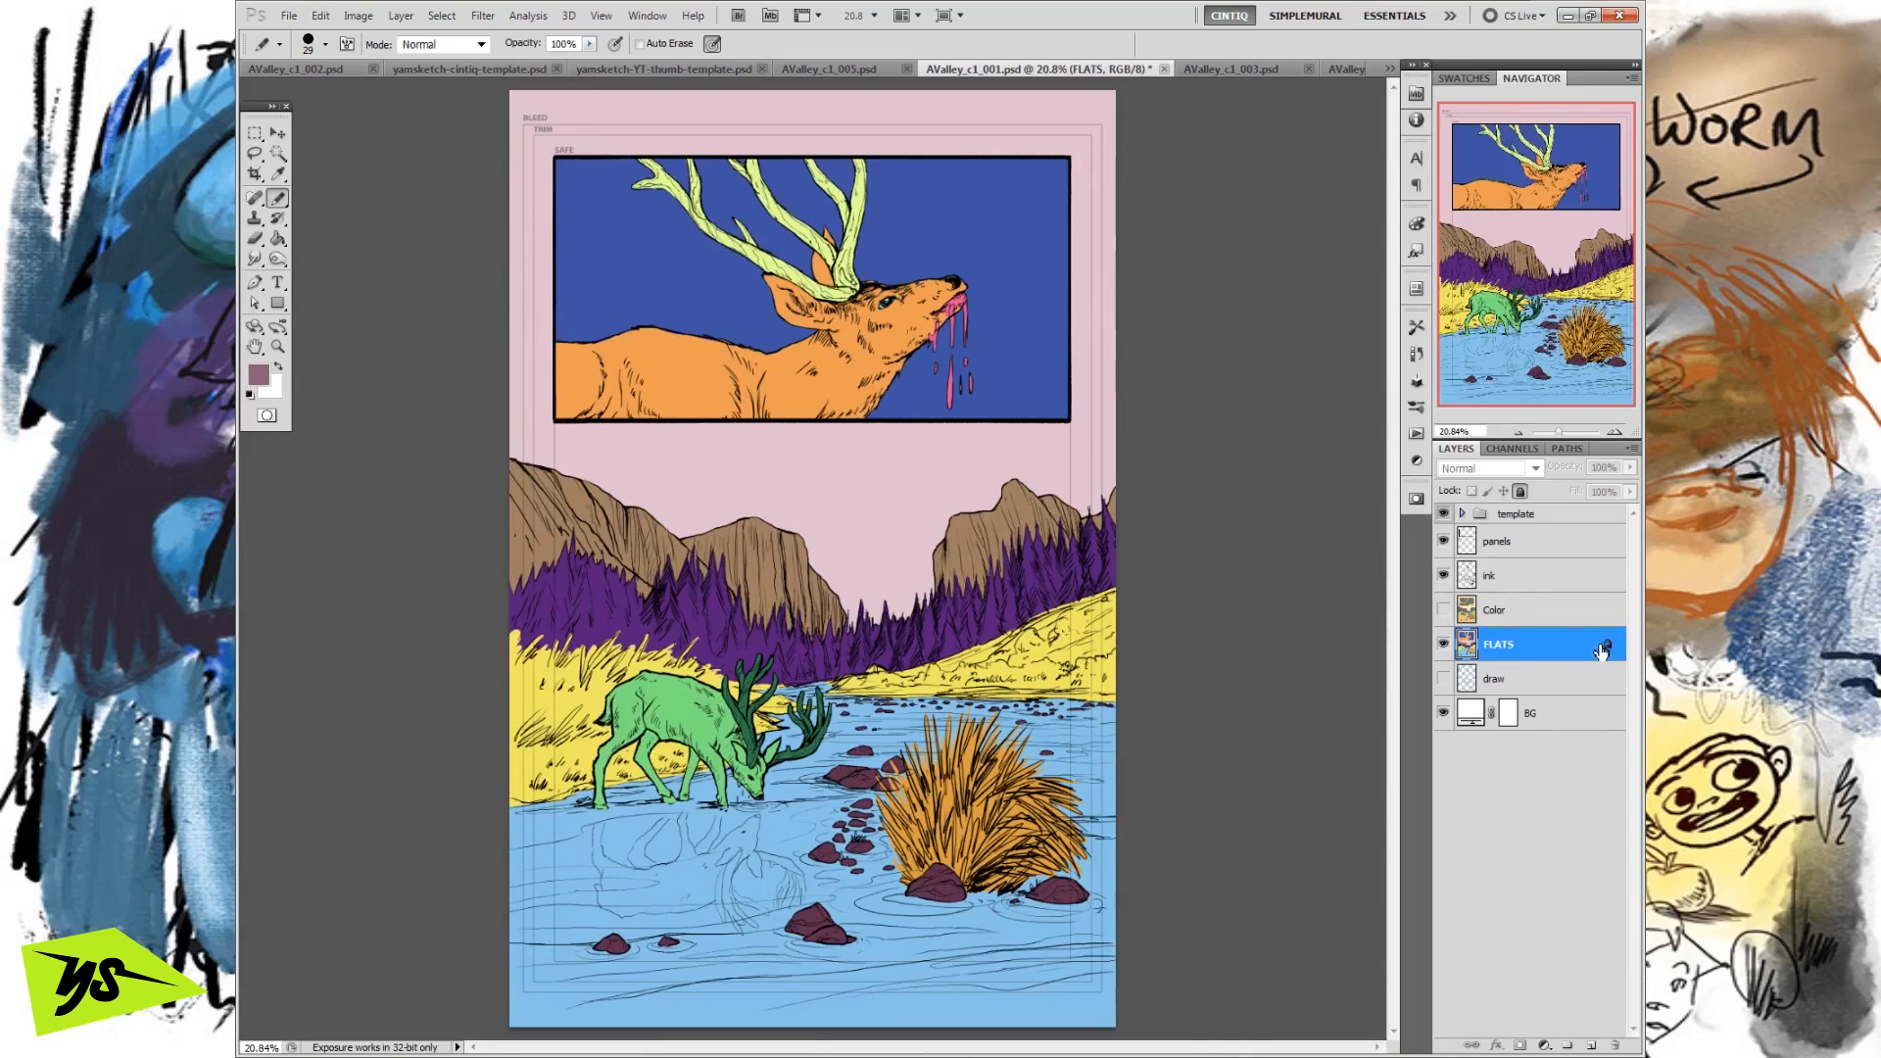
pyautogui.click(1504, 610)
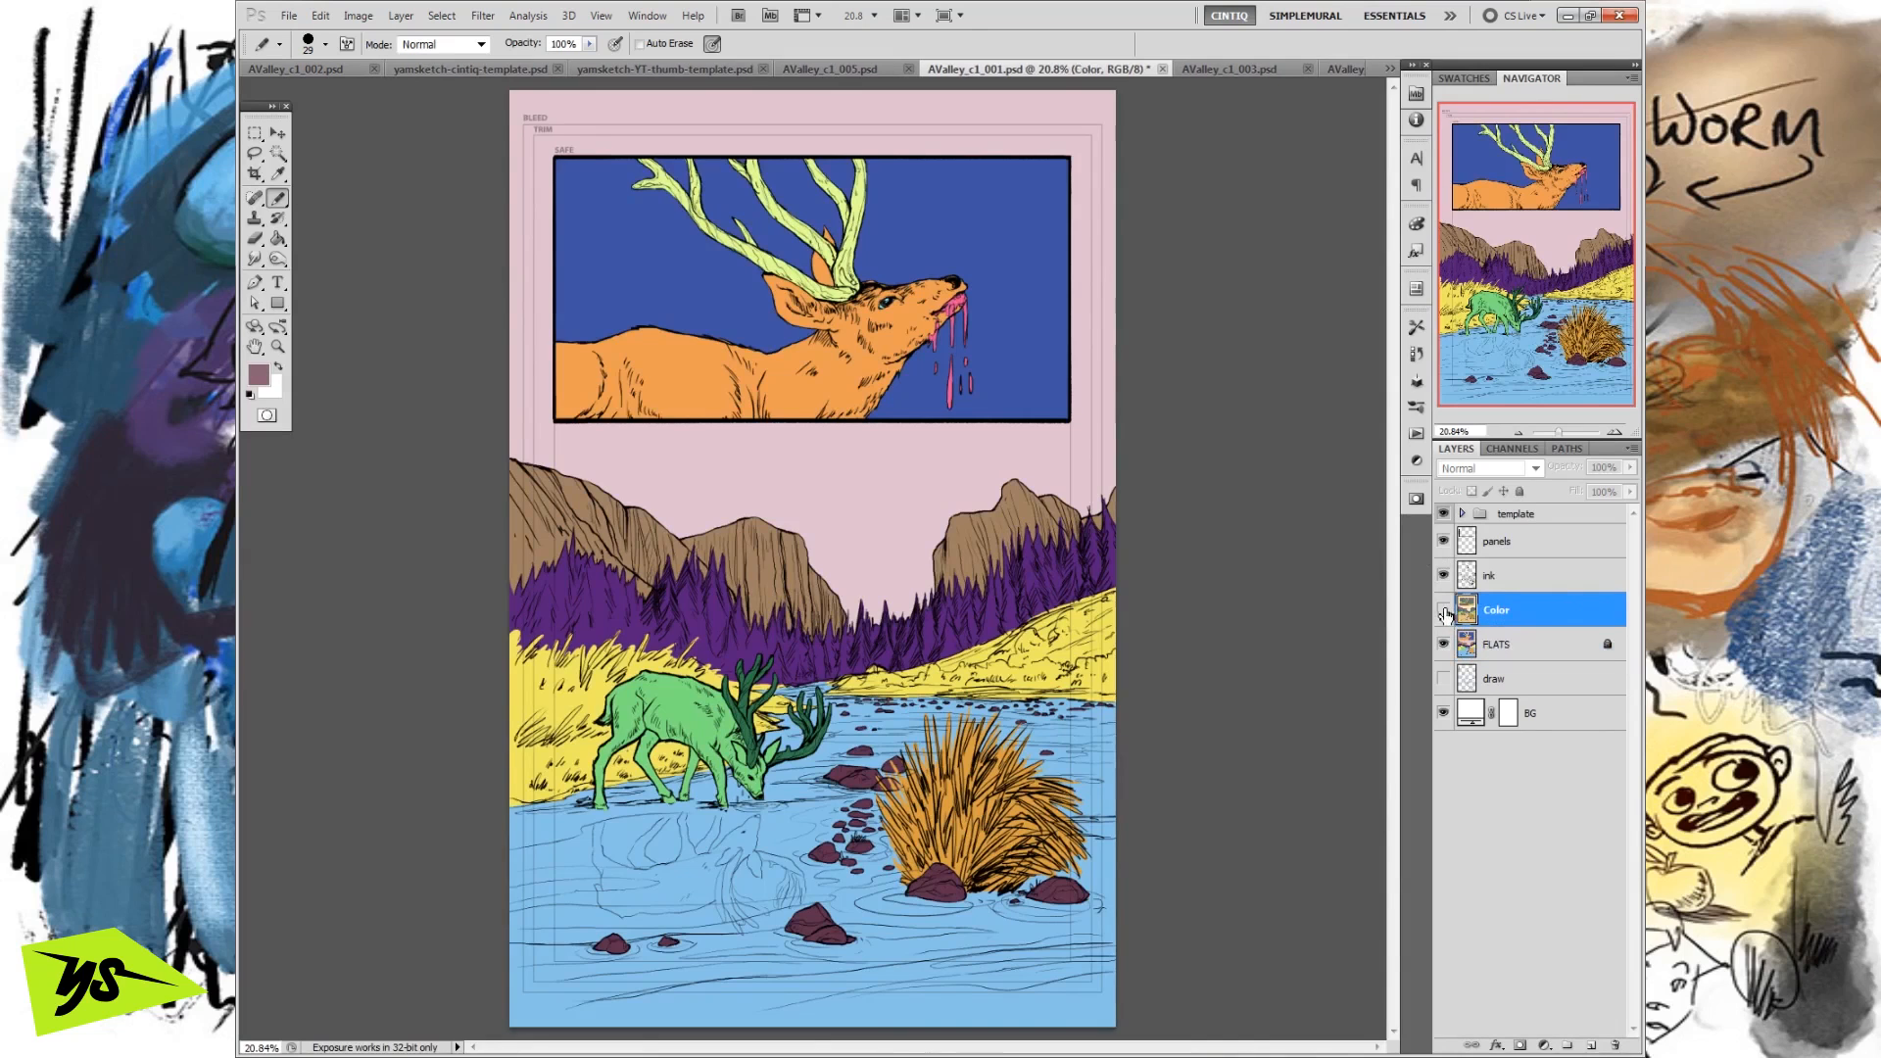
pyautogui.click(1445, 610)
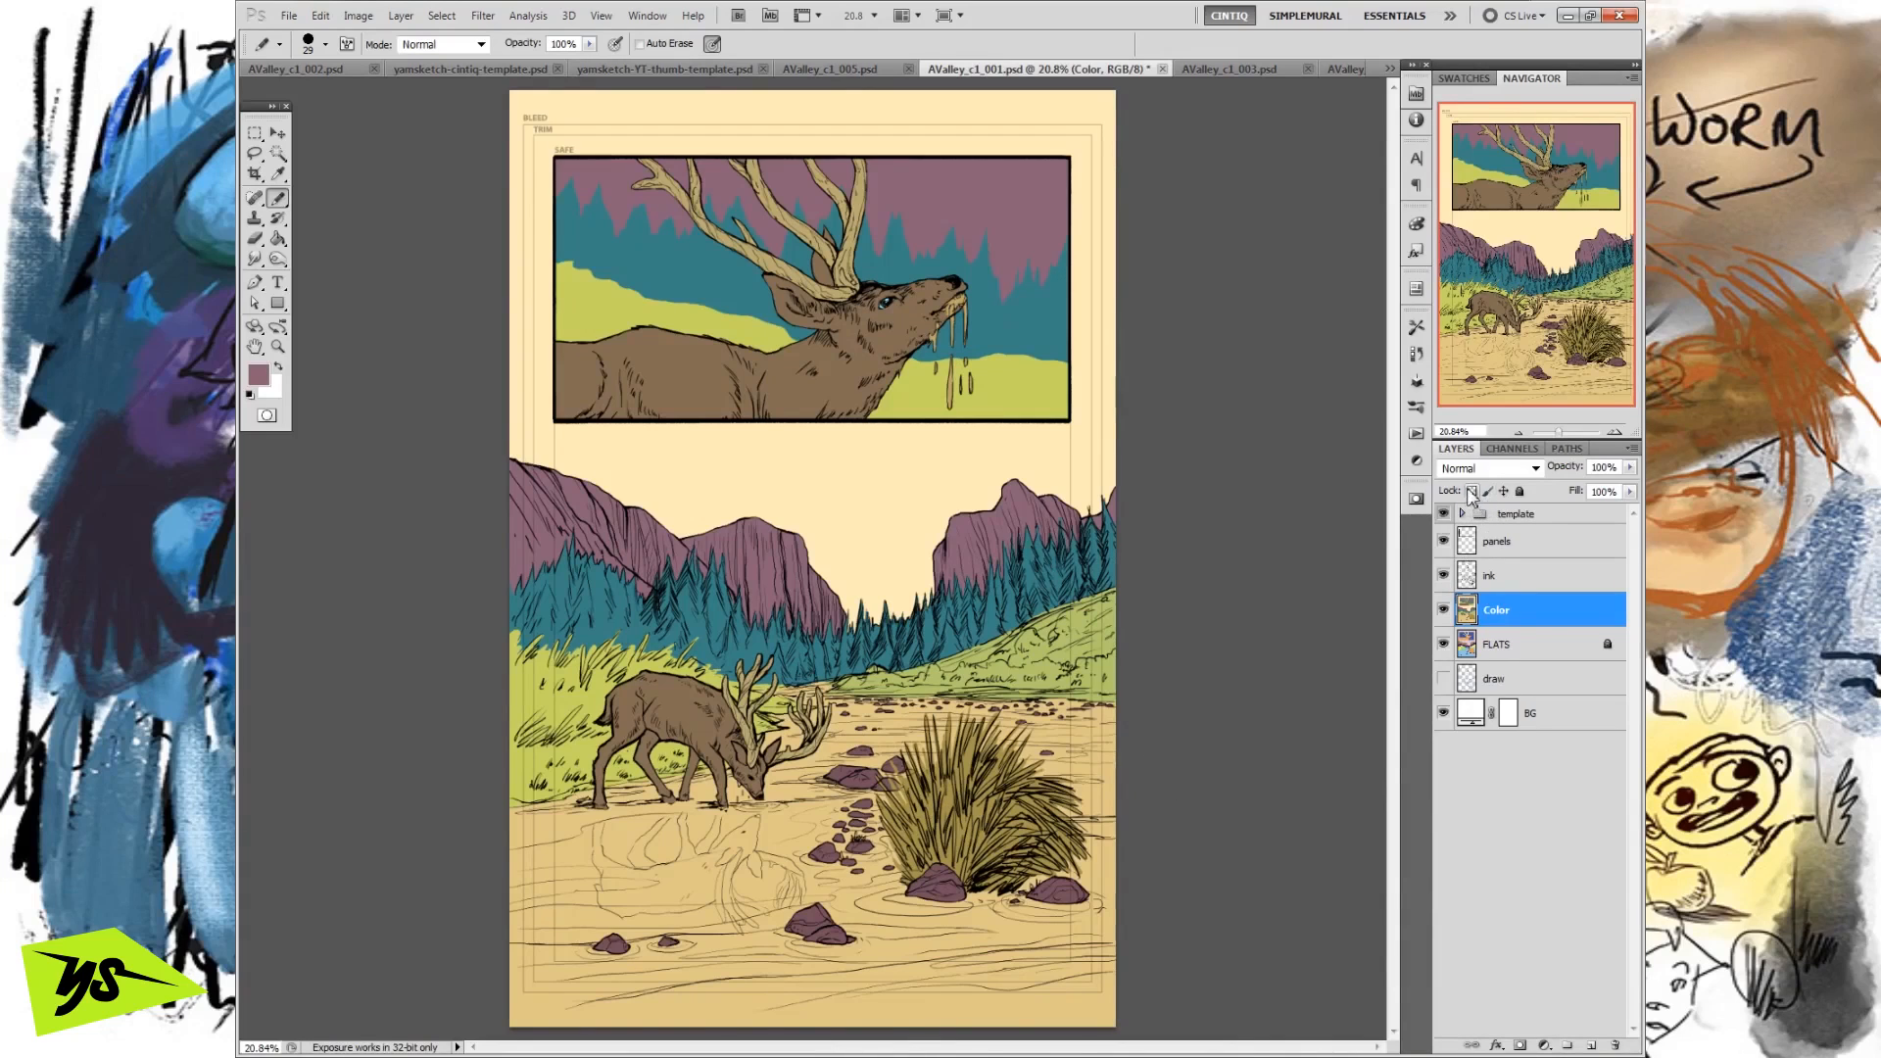
# Activate the Paint Bucket with foreground colour #754f5c and restrict its fills to contiguous areas.
pyautogui.click(279, 238)
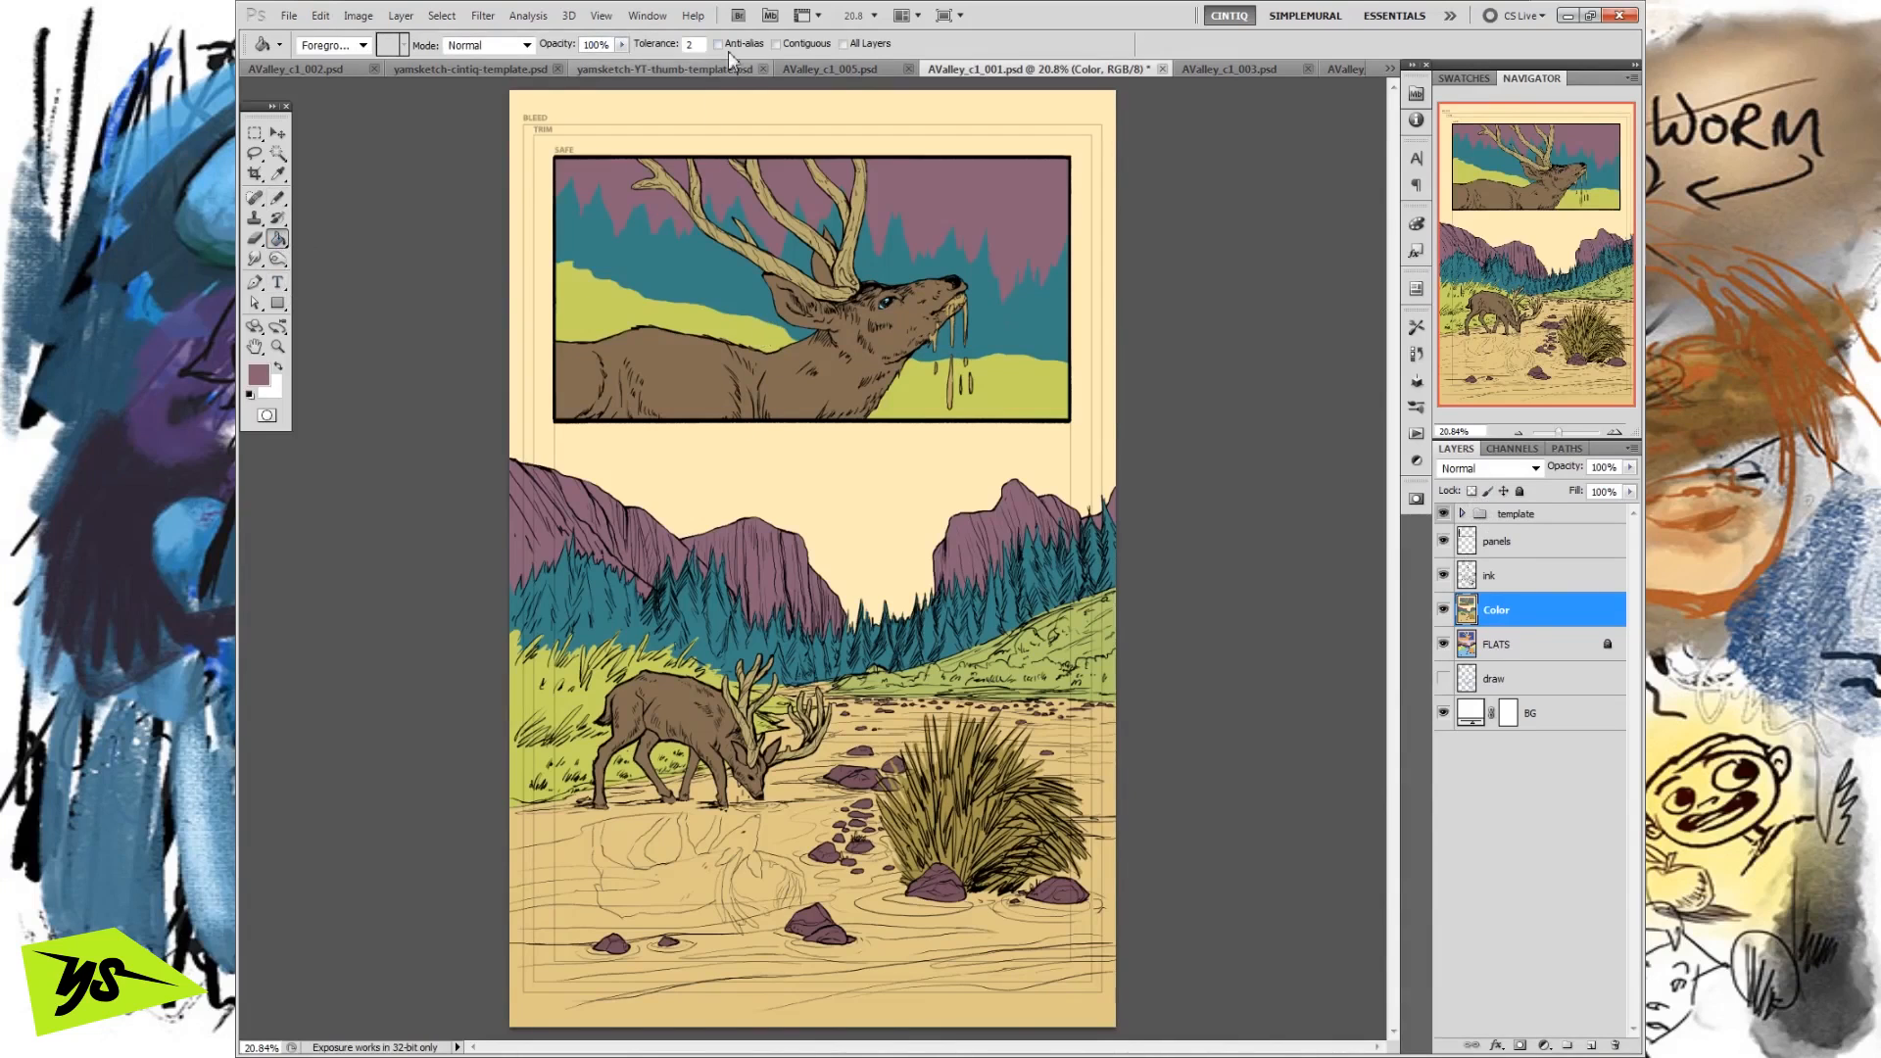
pyautogui.click(259, 374)
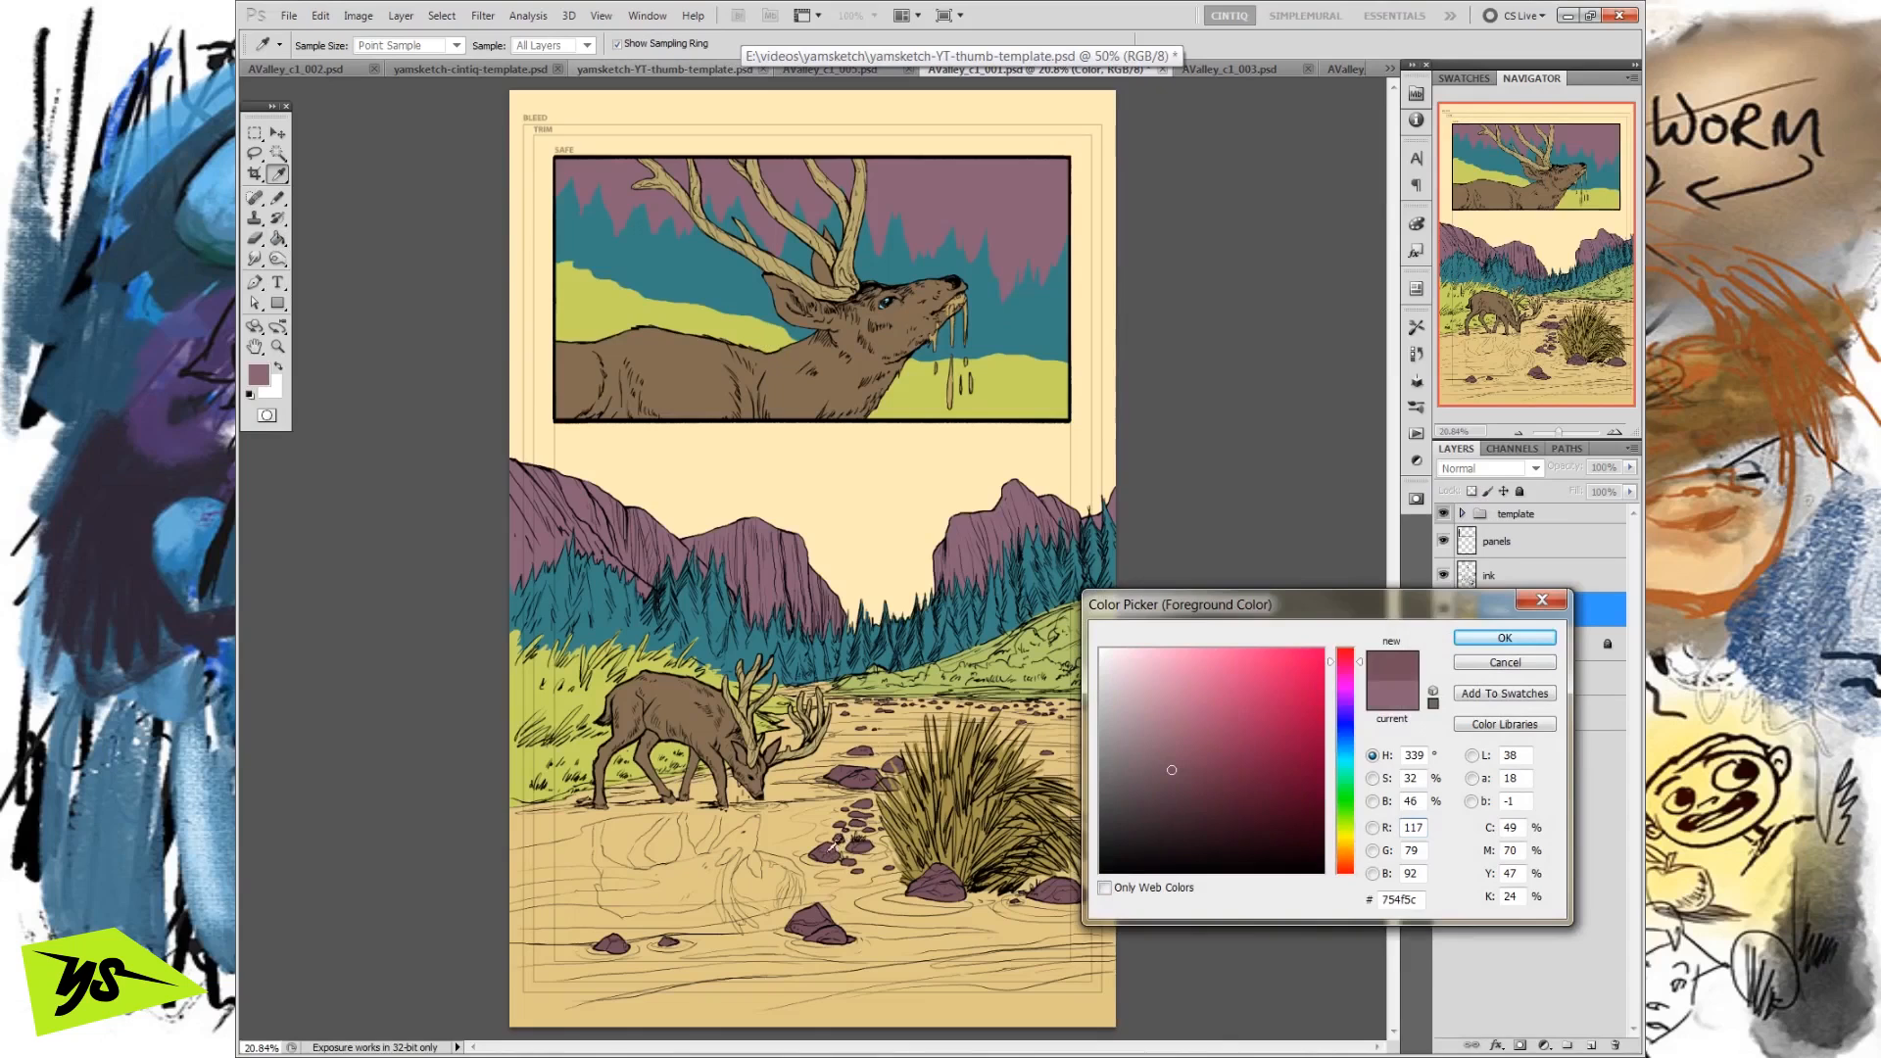
pyautogui.click(1472, 639)
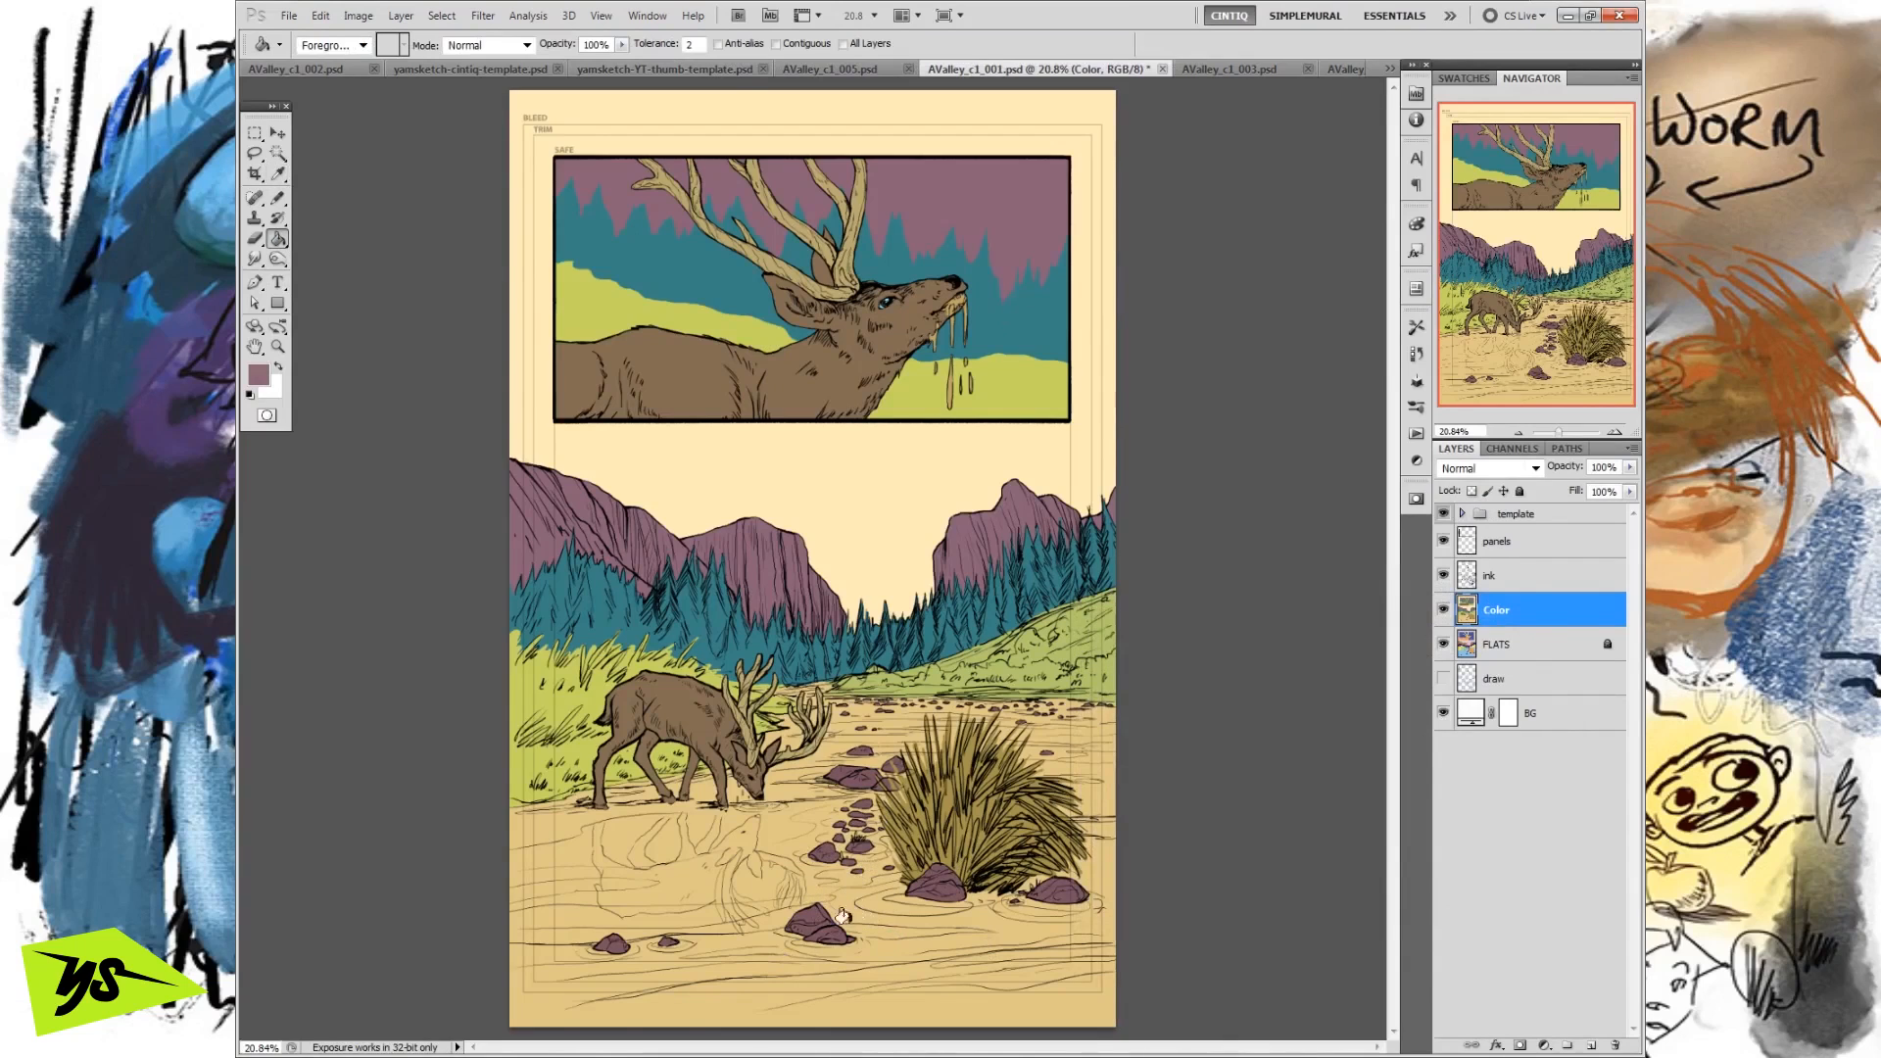
pyautogui.click(776, 44)
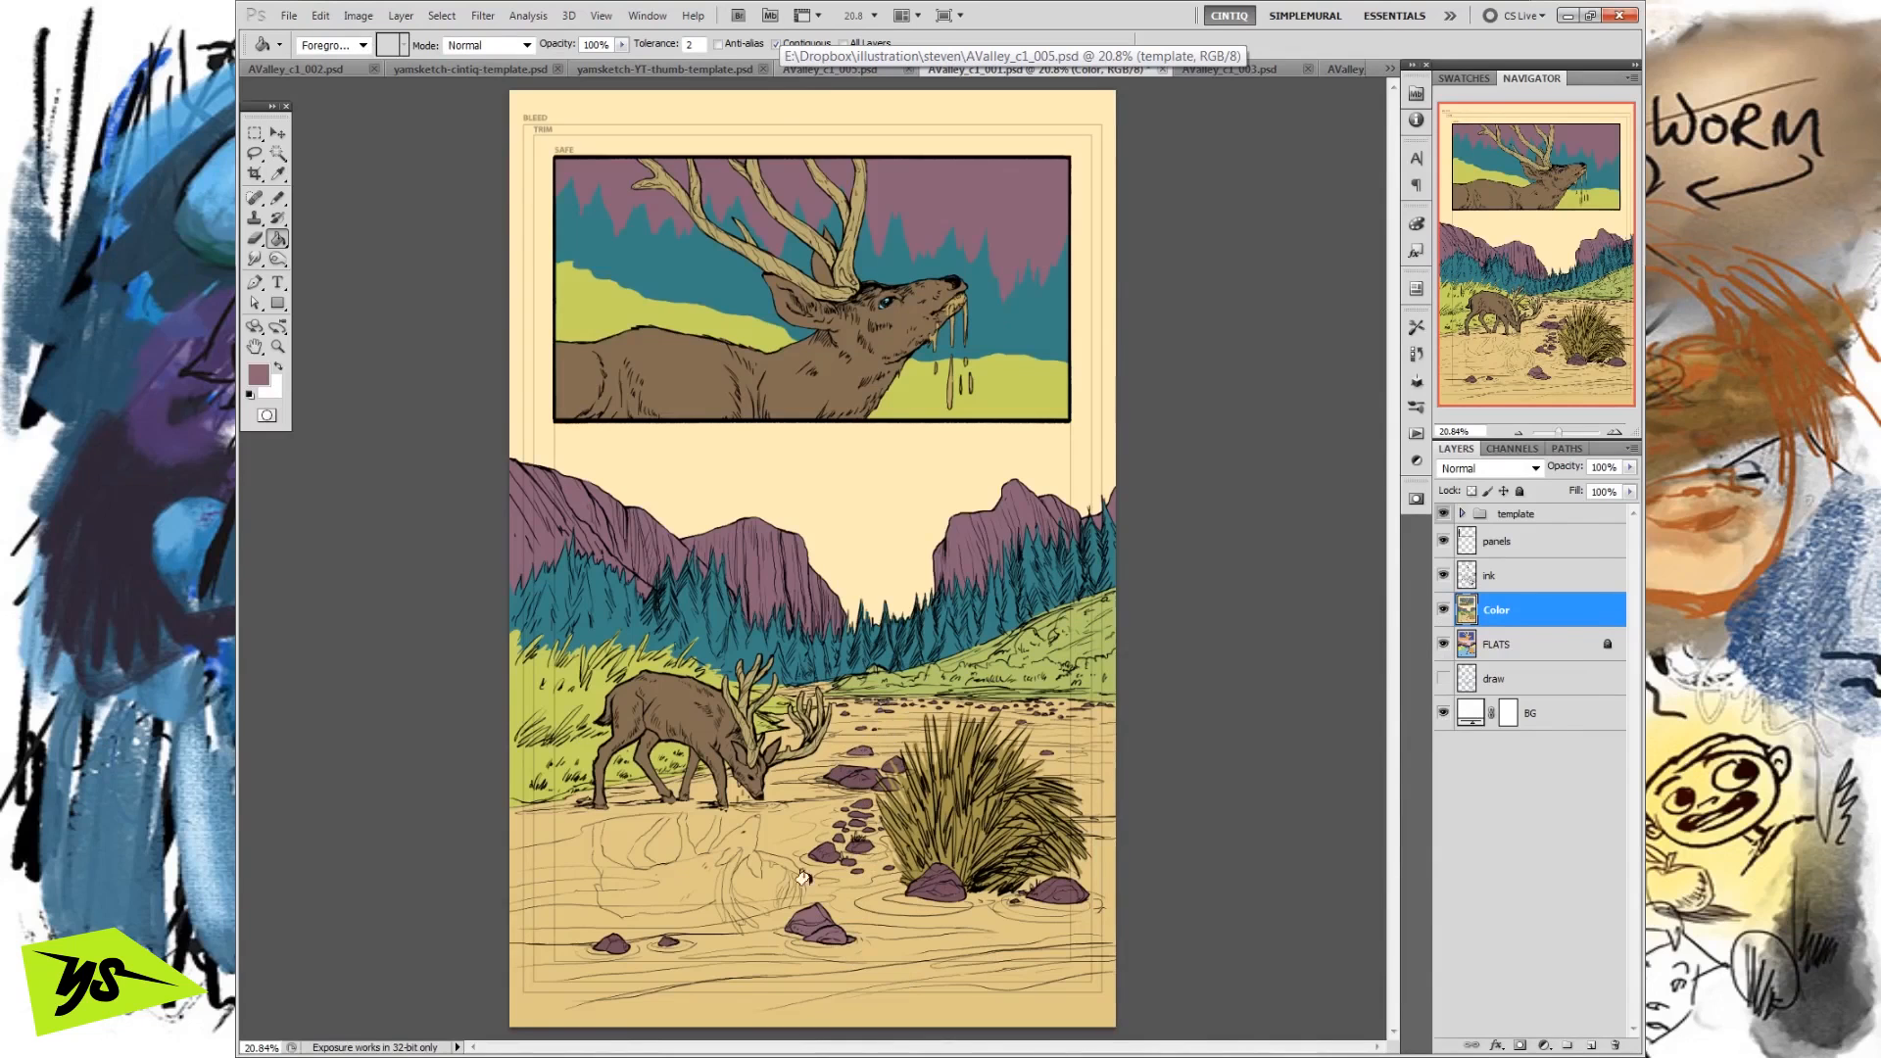
# Set the foreground colour to #84535e and fill a small rock beside the grass clump on the Color layer.
pyautogui.click(259, 374)
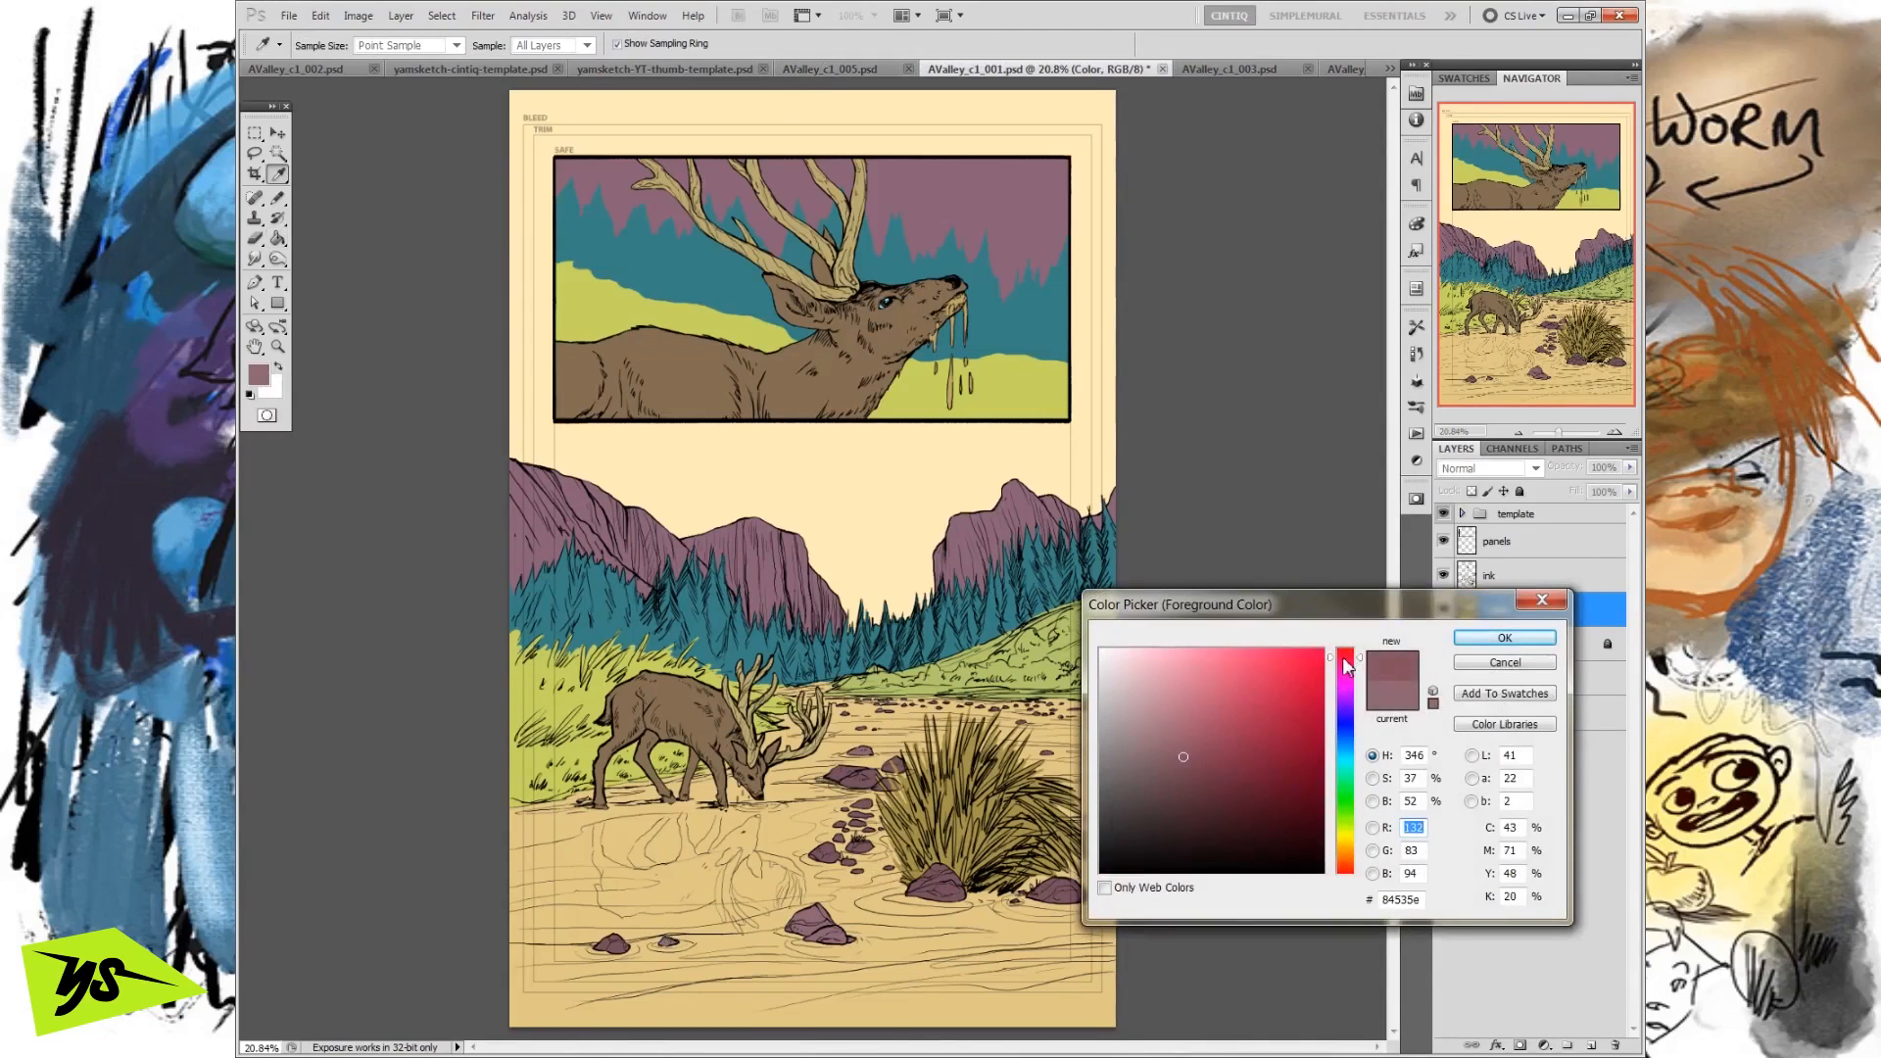
pyautogui.click(1480, 639)
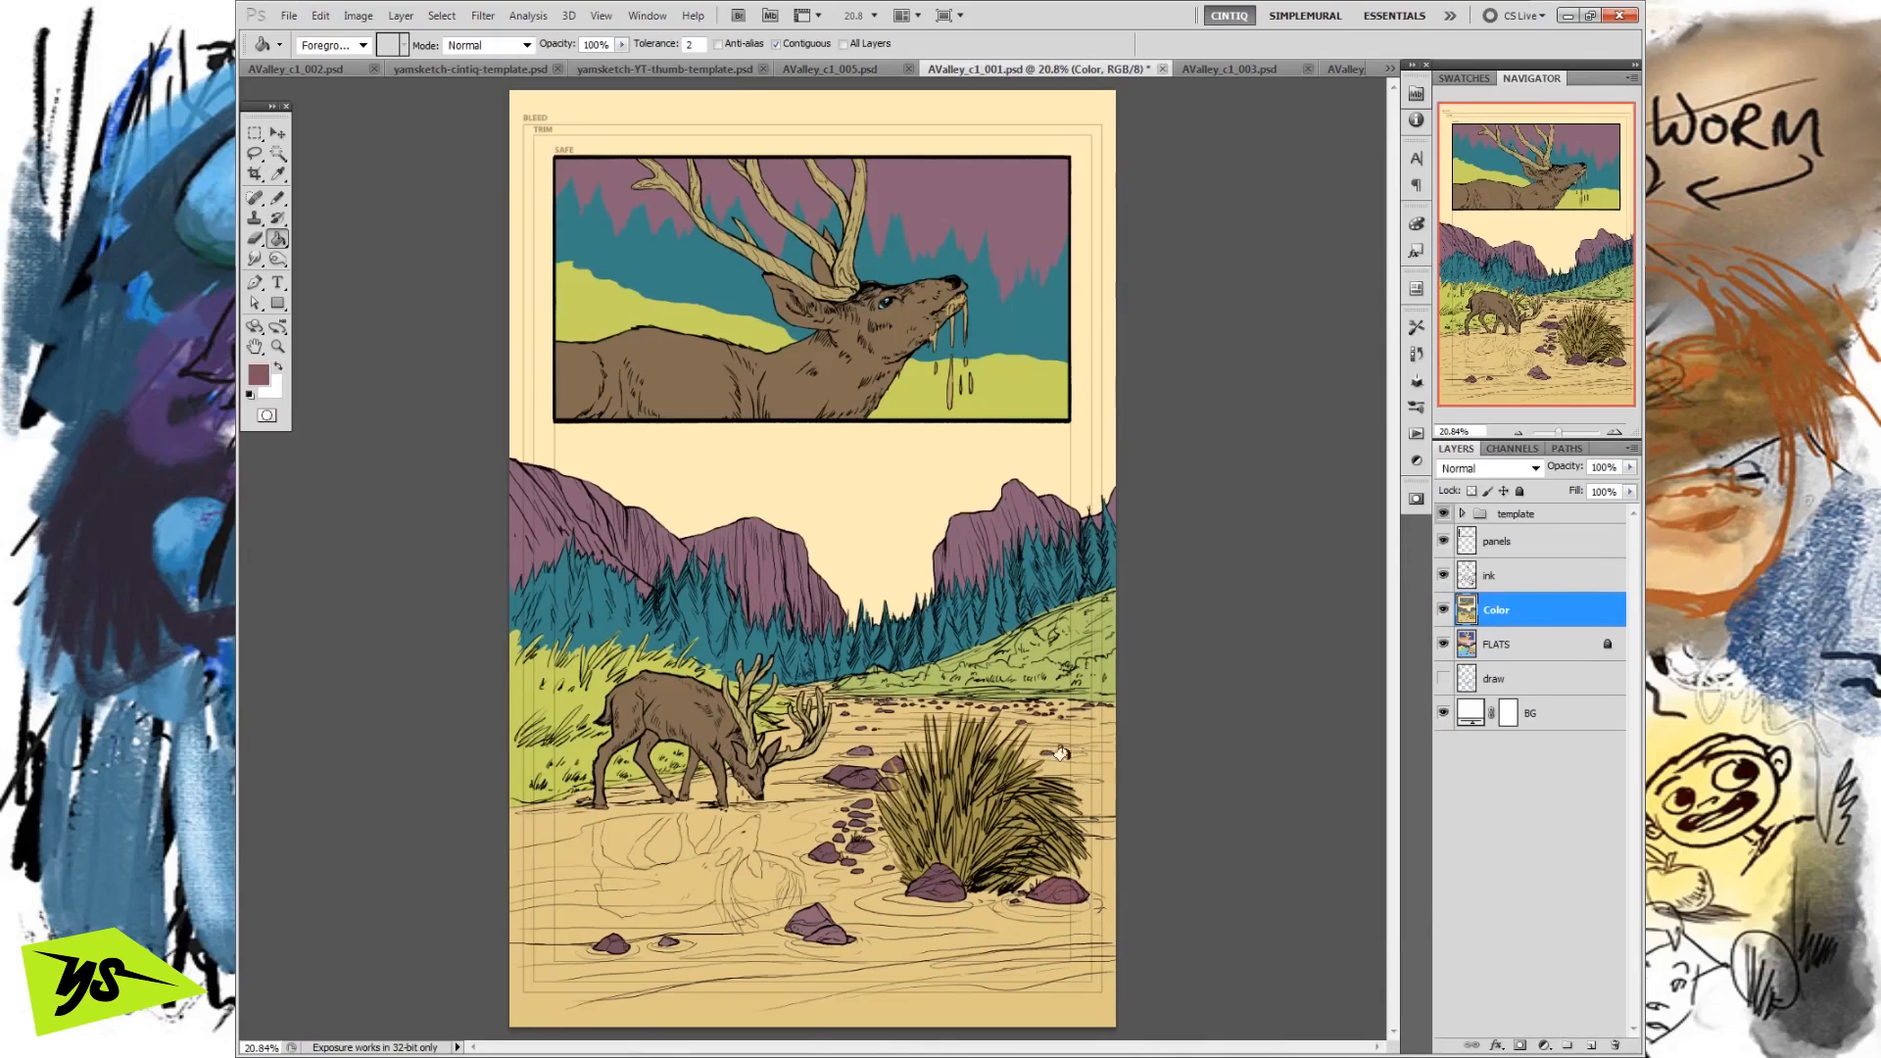
pyautogui.click(855, 820)
# Set the foreground colour to #7b596f and fill small rocks in the cluster beside the grass clump.
pyautogui.click(260, 374)
pyautogui.moveTo(1181, 755); pyautogui.dragTo(1161, 764)
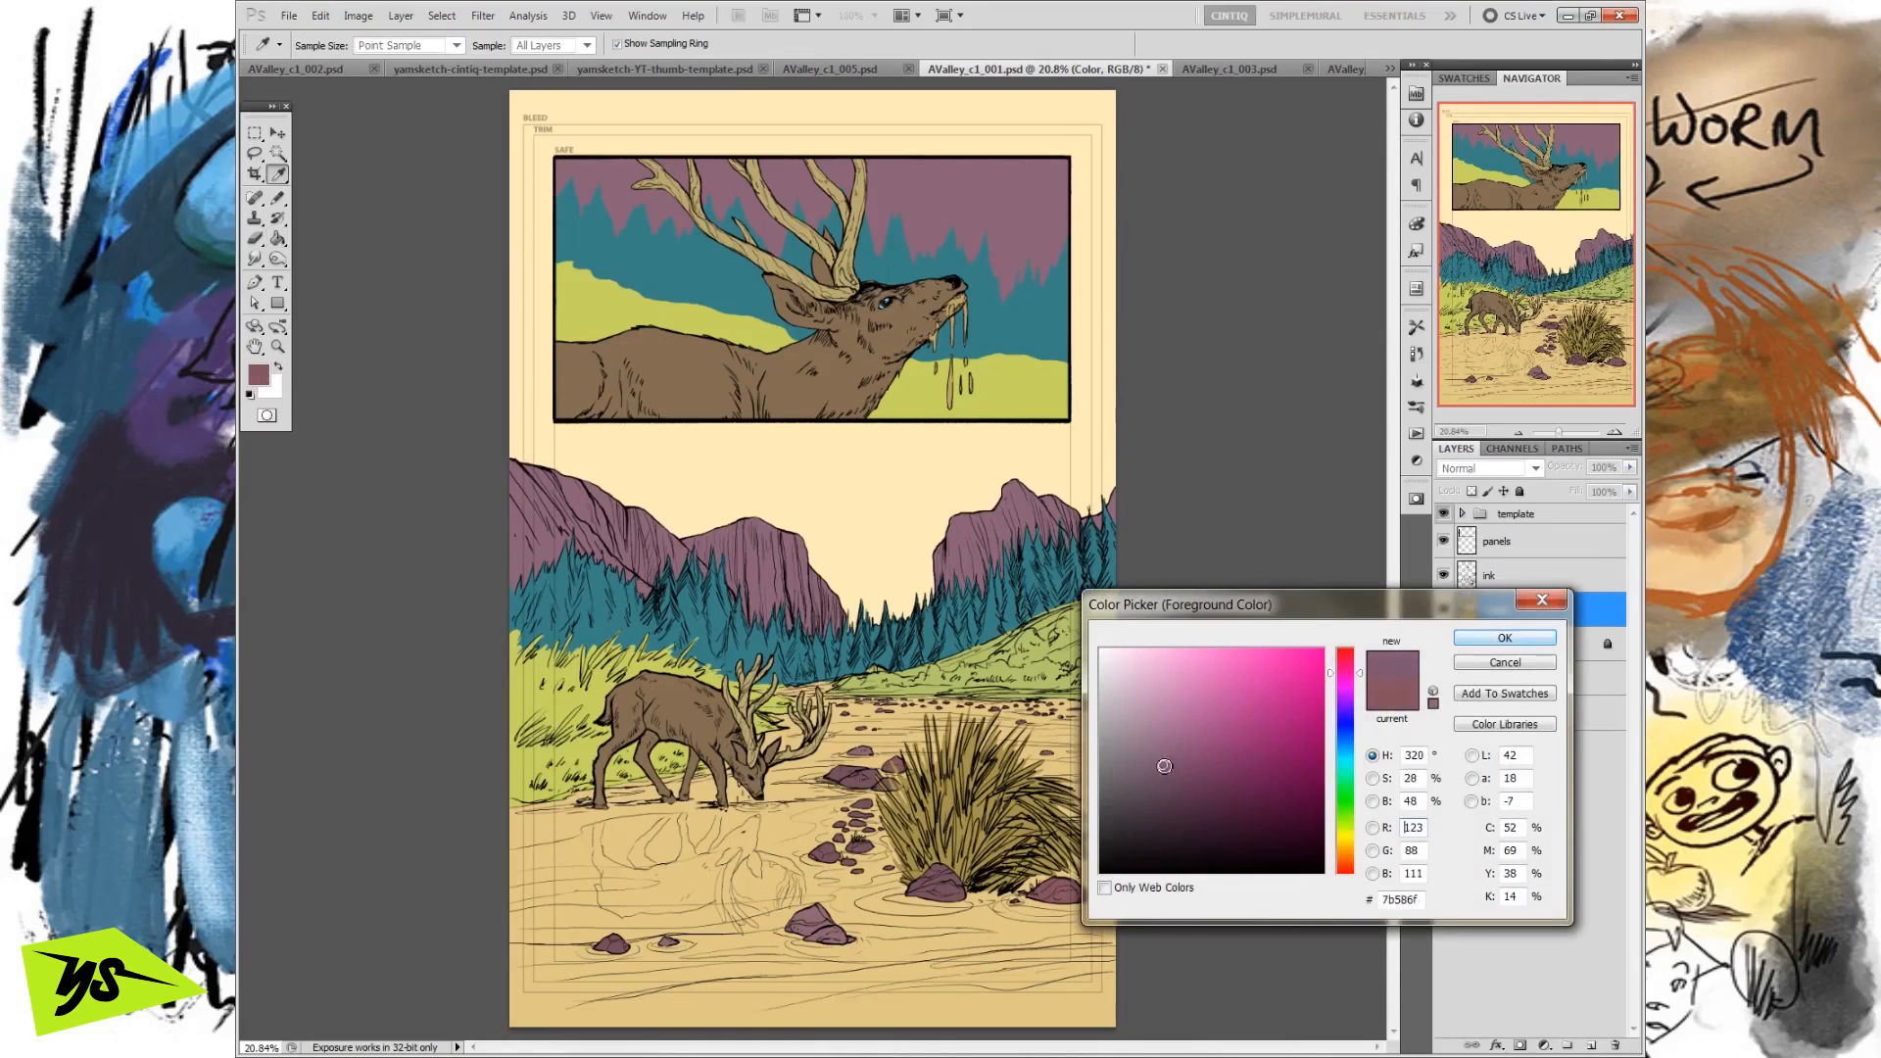
pyautogui.click(1480, 639)
pyautogui.click(888, 867)
pyautogui.click(844, 808)
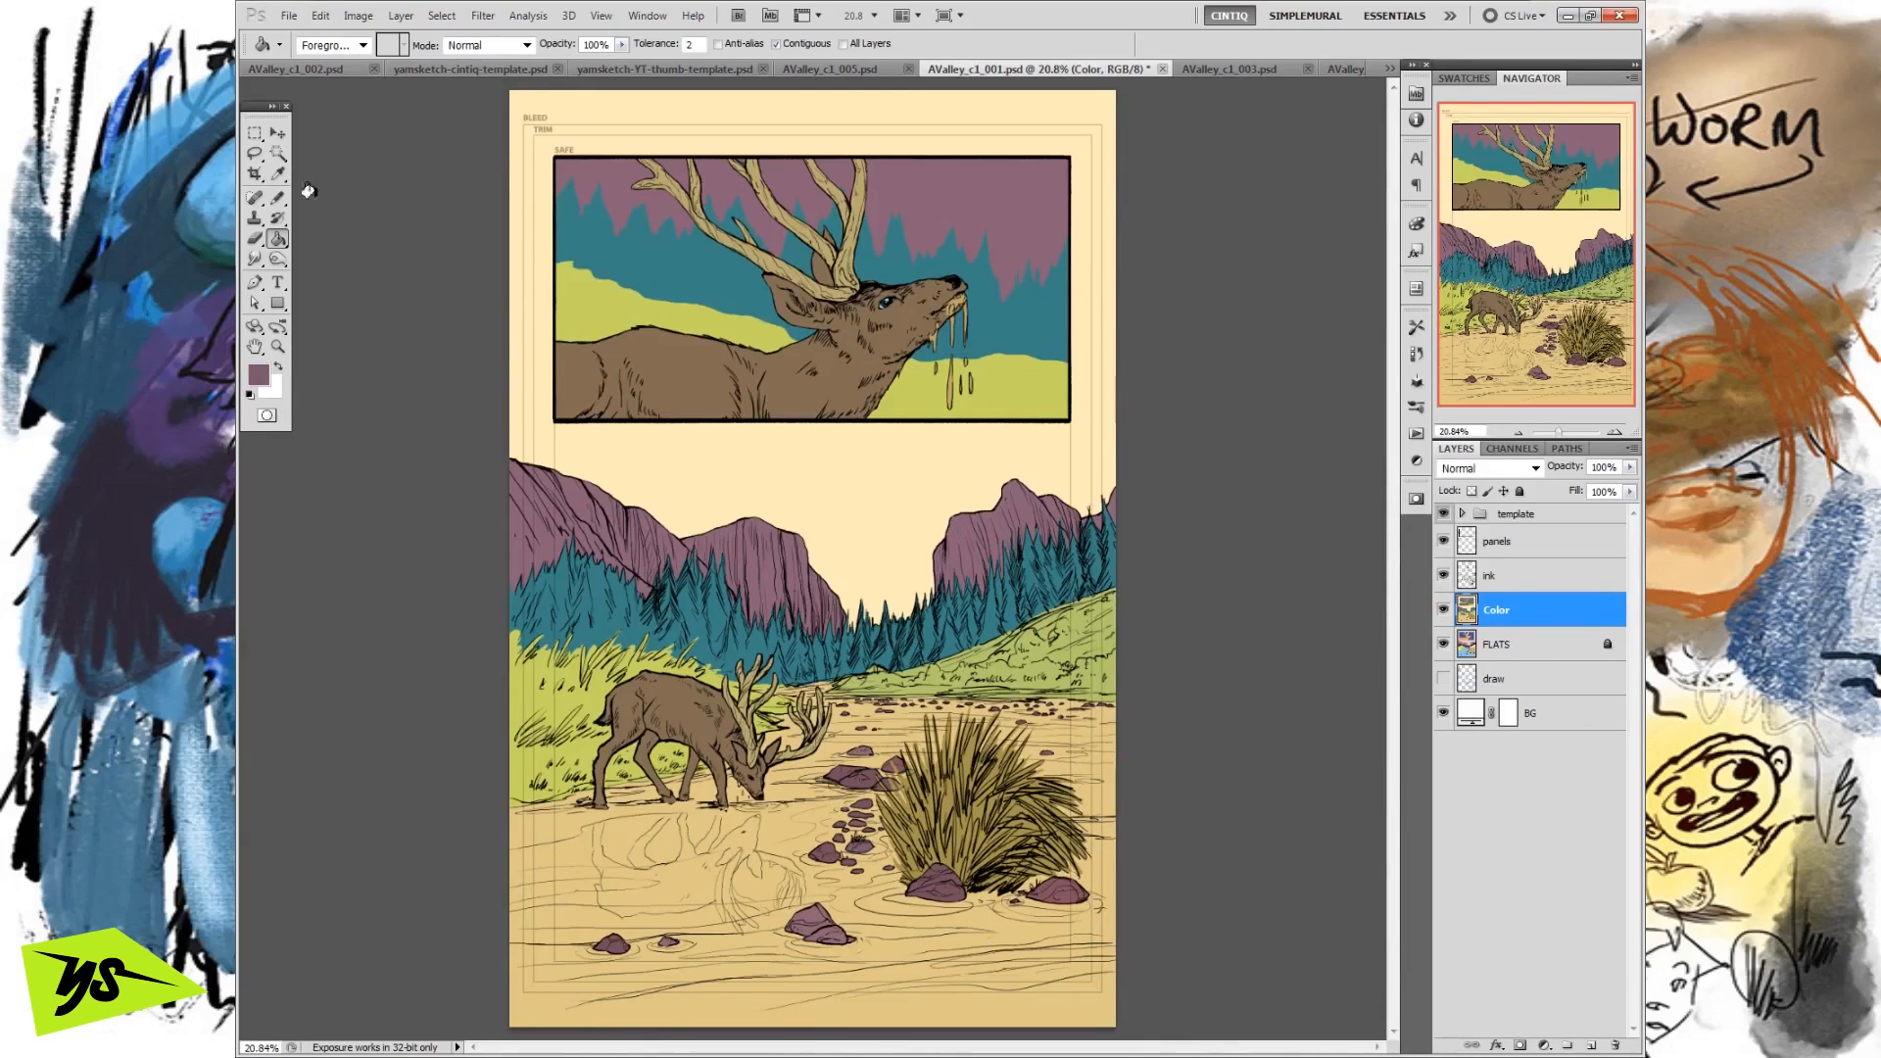
# Add a layer named shadows directly above the Color layer and set its blend mode to Multiply.
pyautogui.click(255, 134)
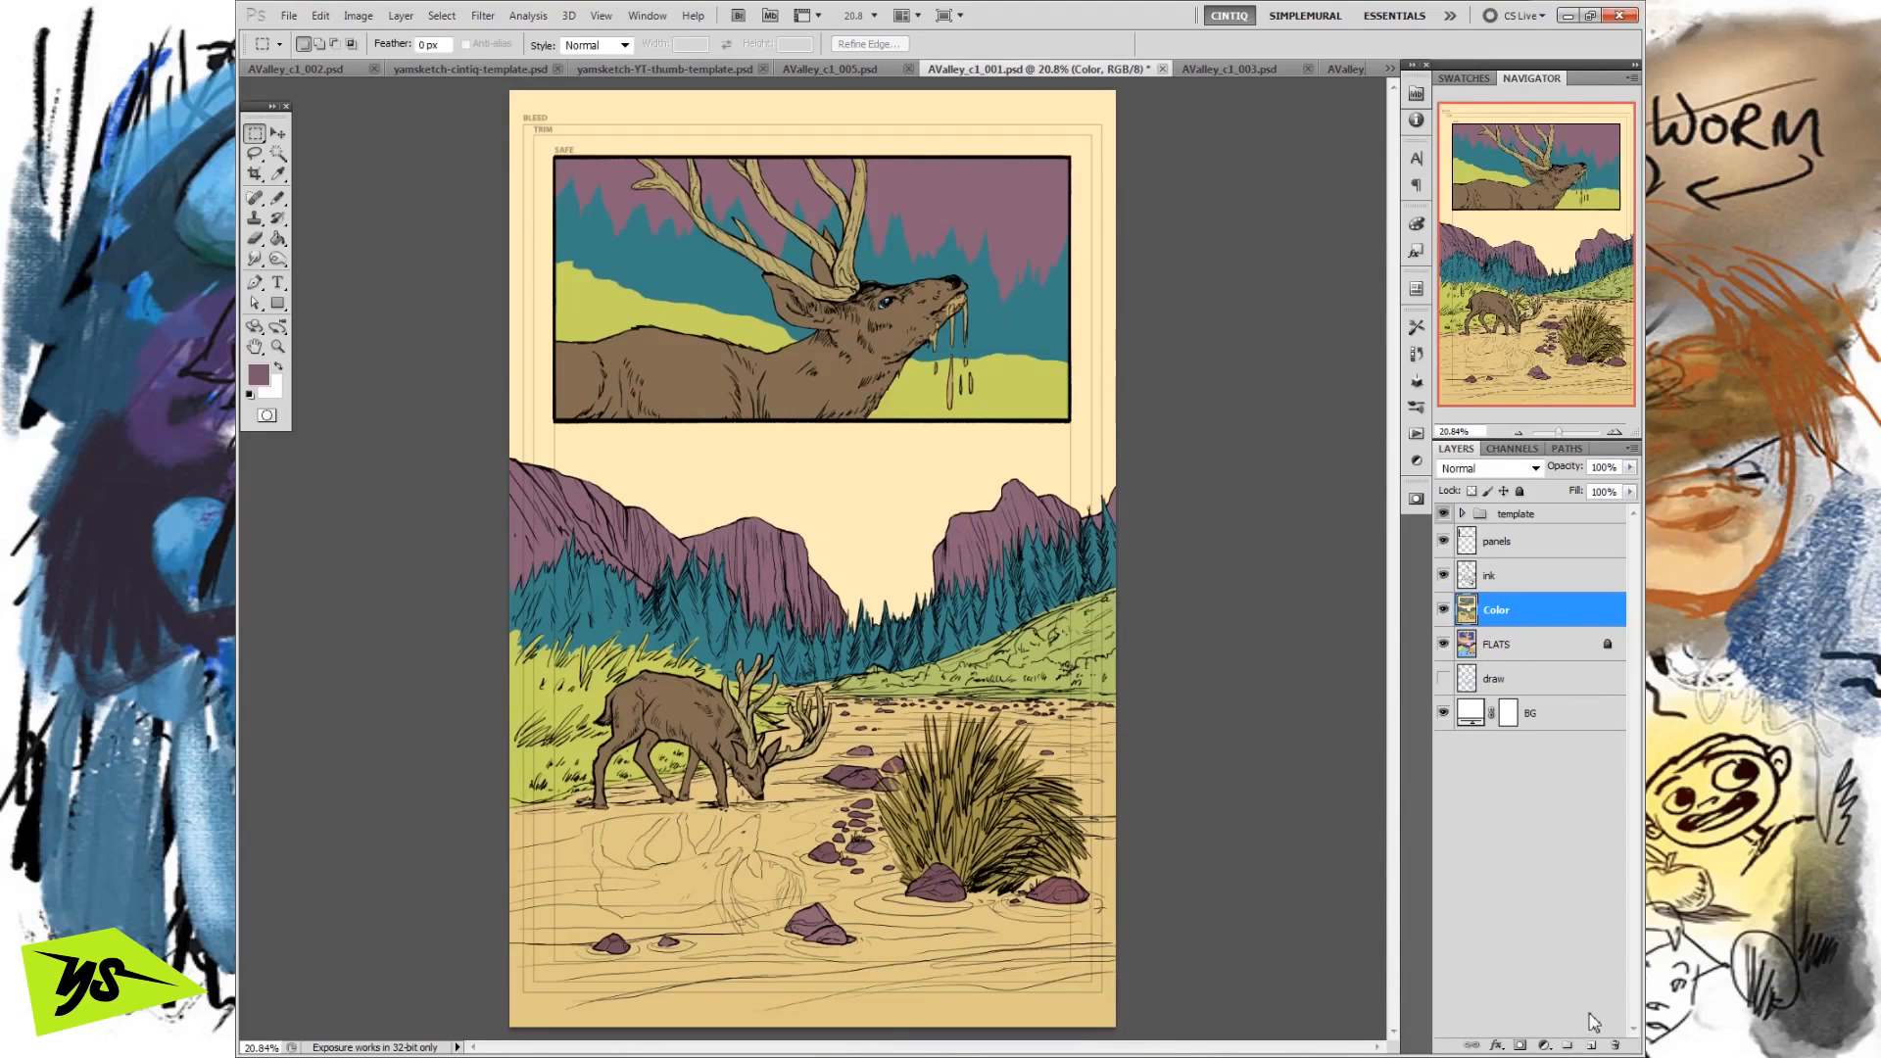
pyautogui.click(1592, 1047)
pyautogui.doubleClick(1502, 610)
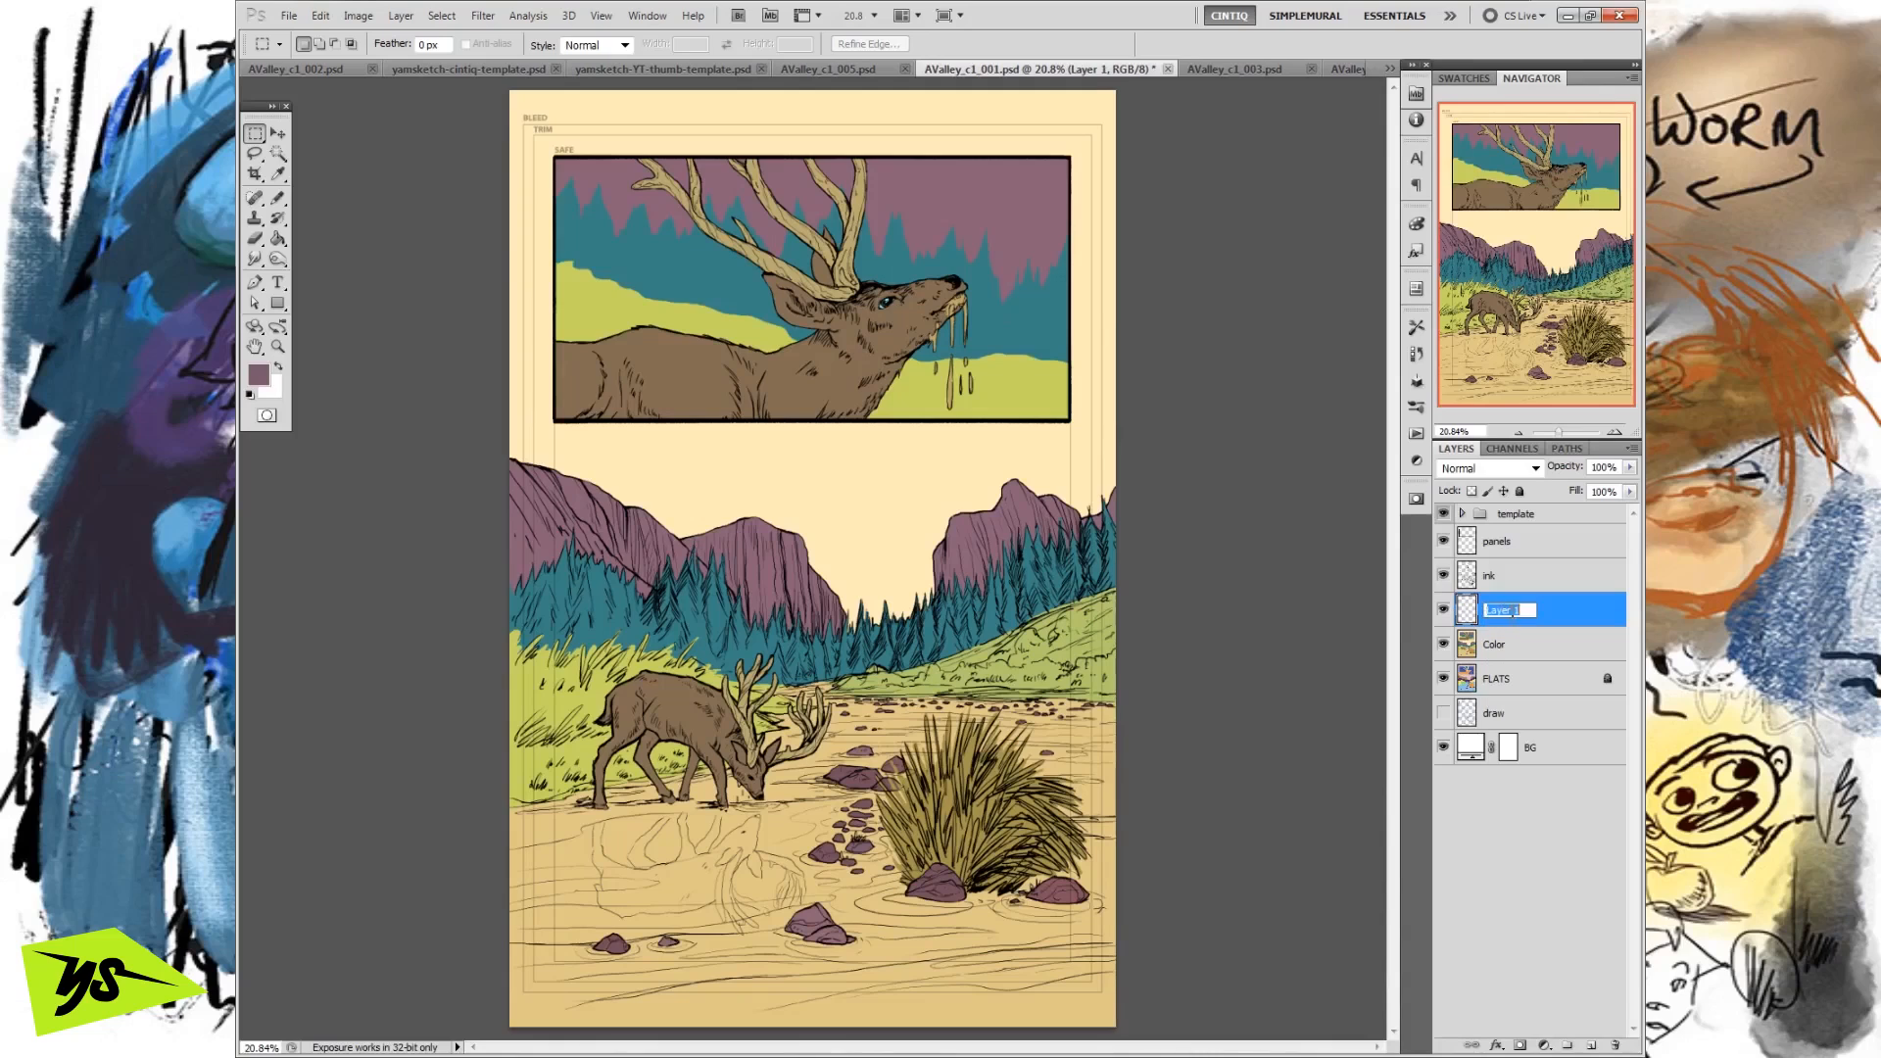
pyautogui.write('sh')
pyautogui.press('Return')
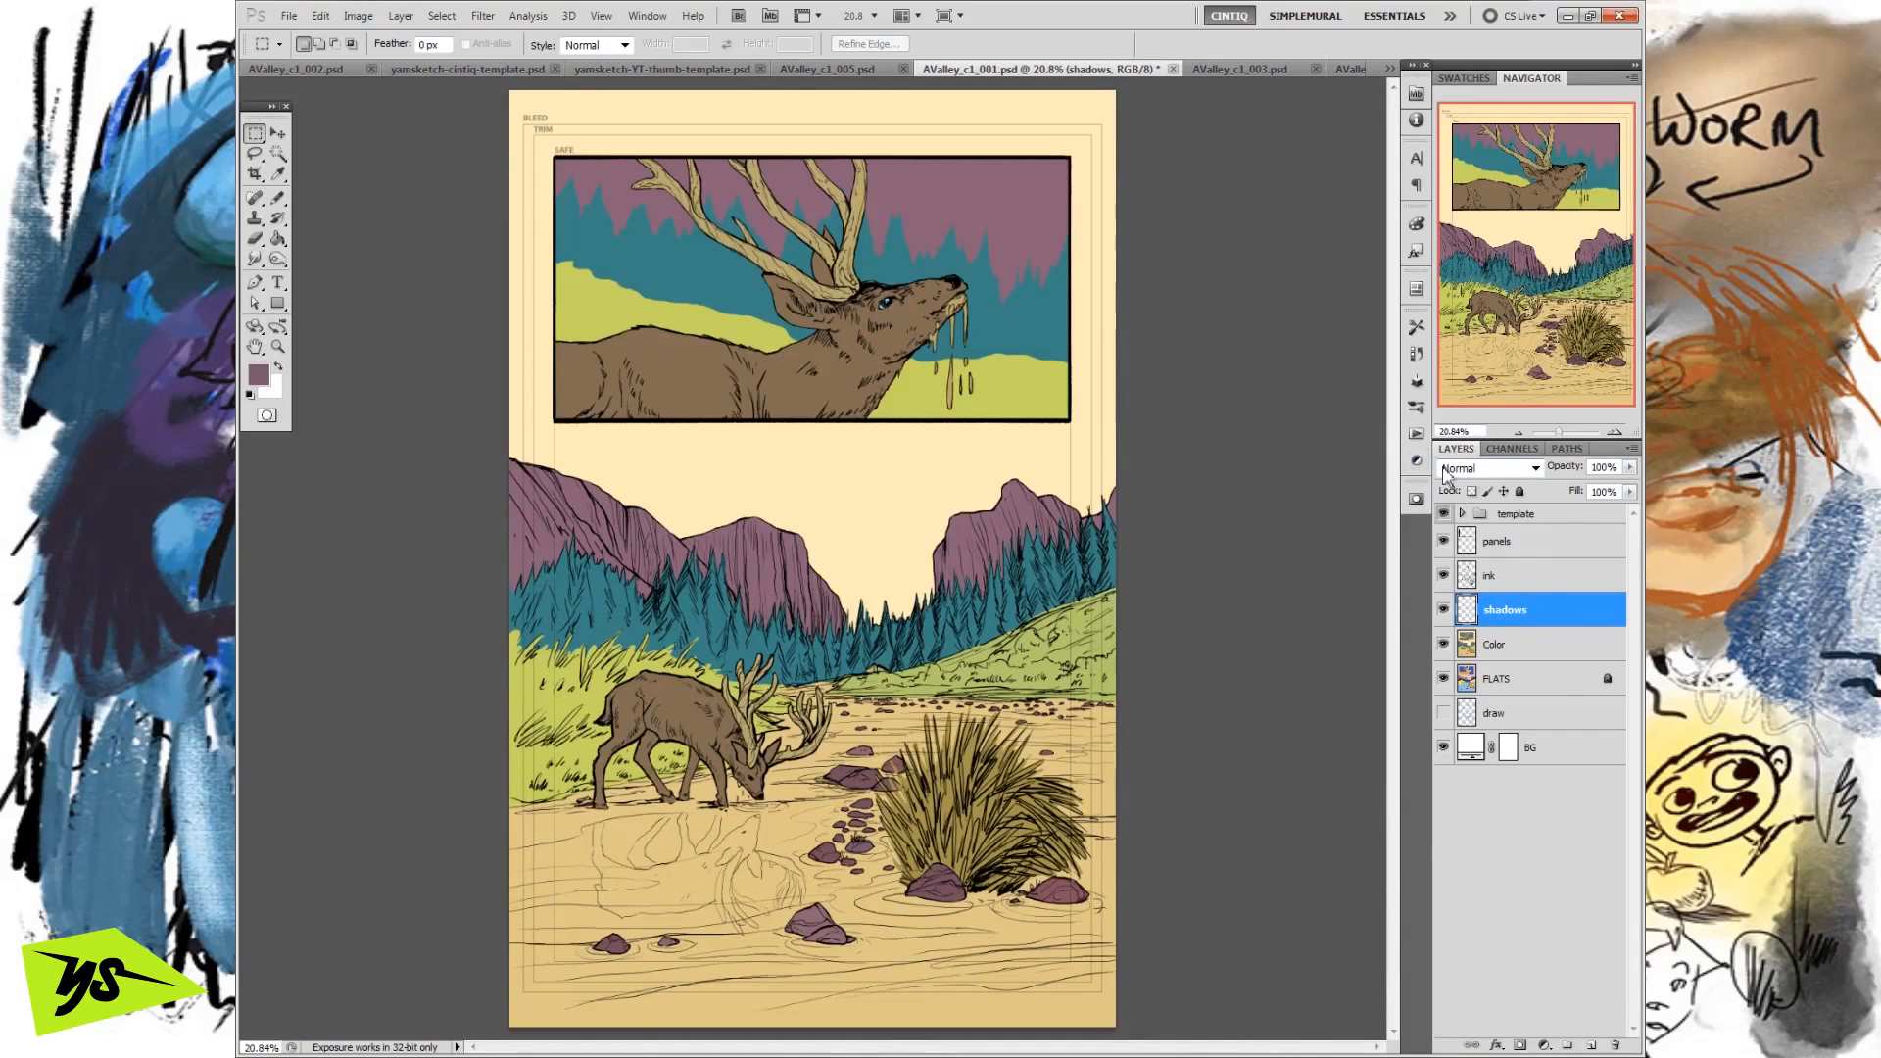
pyautogui.click(1480, 472)
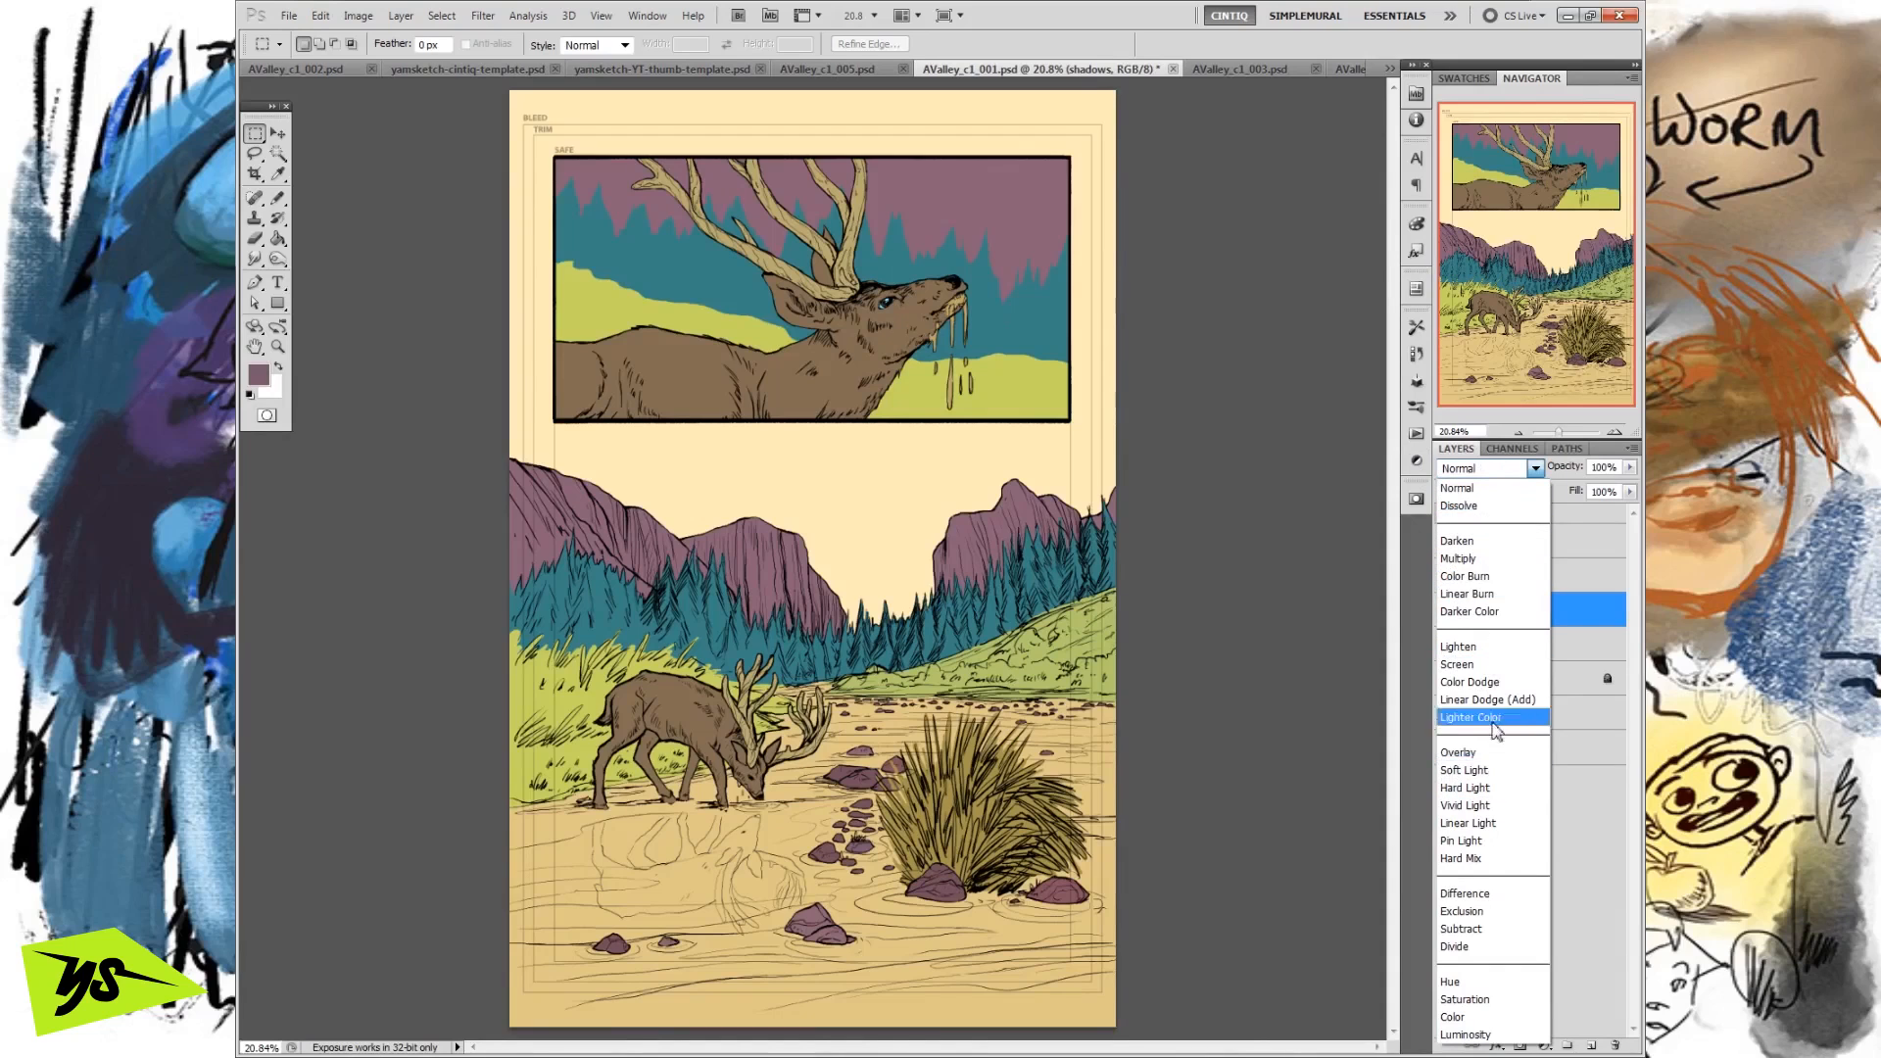
pyautogui.click(1465, 558)
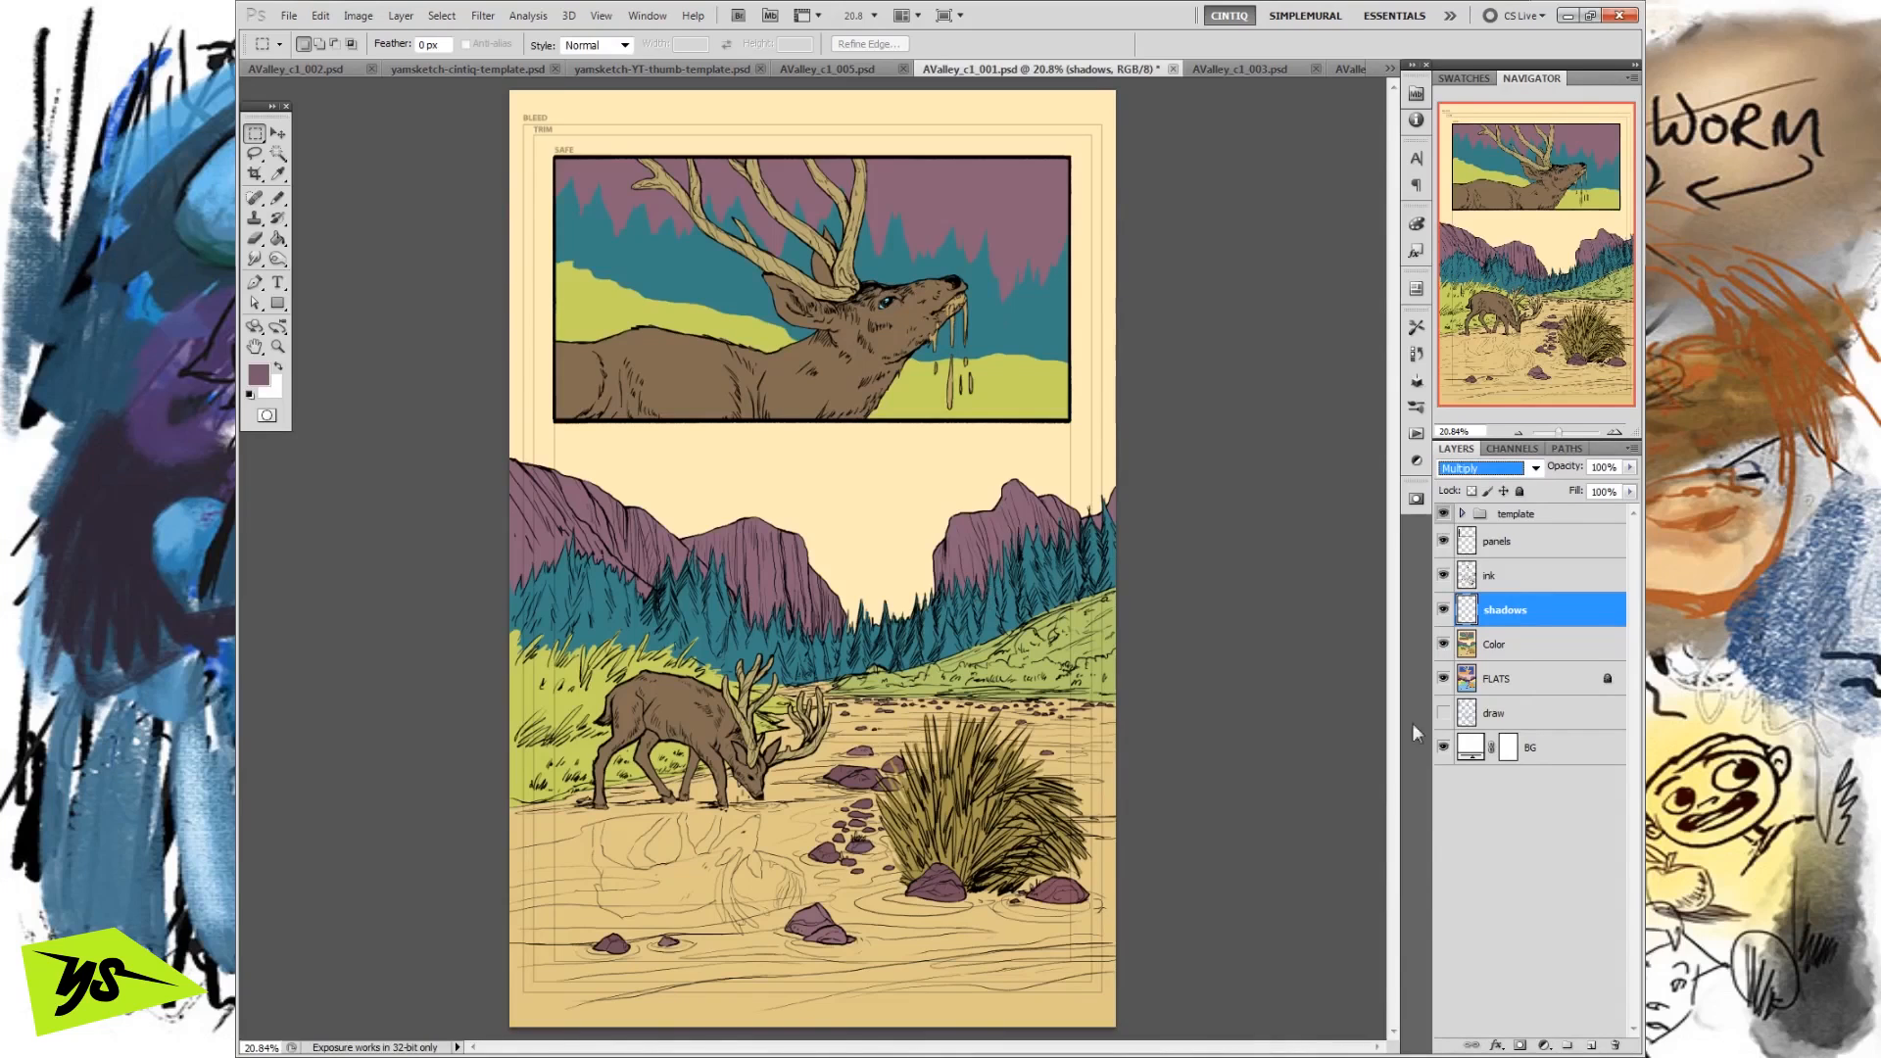
pyautogui.click(1517, 587)
pyautogui.click(1505, 613)
# Choose the Lasso tool and set the foreground colour to the muted blue #5f7f97 for the shadows.
pyautogui.click(255, 153)
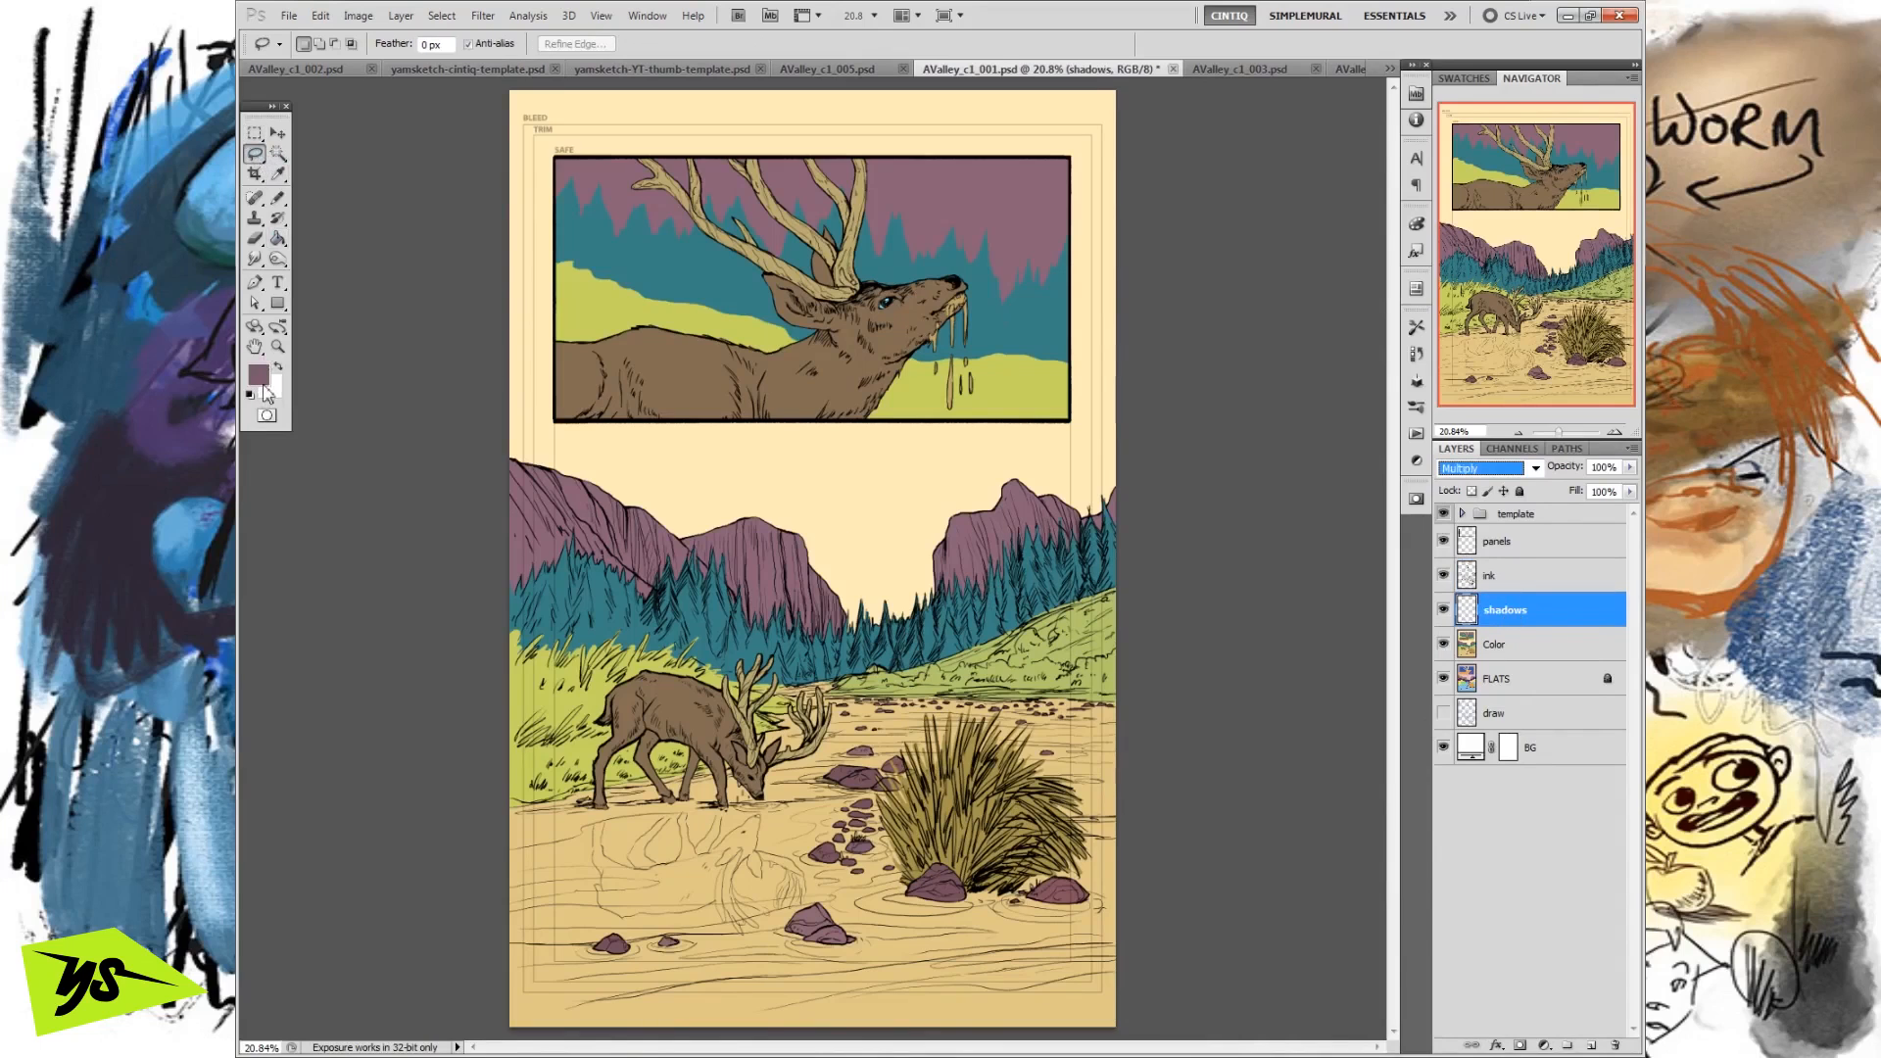
pyautogui.click(259, 375)
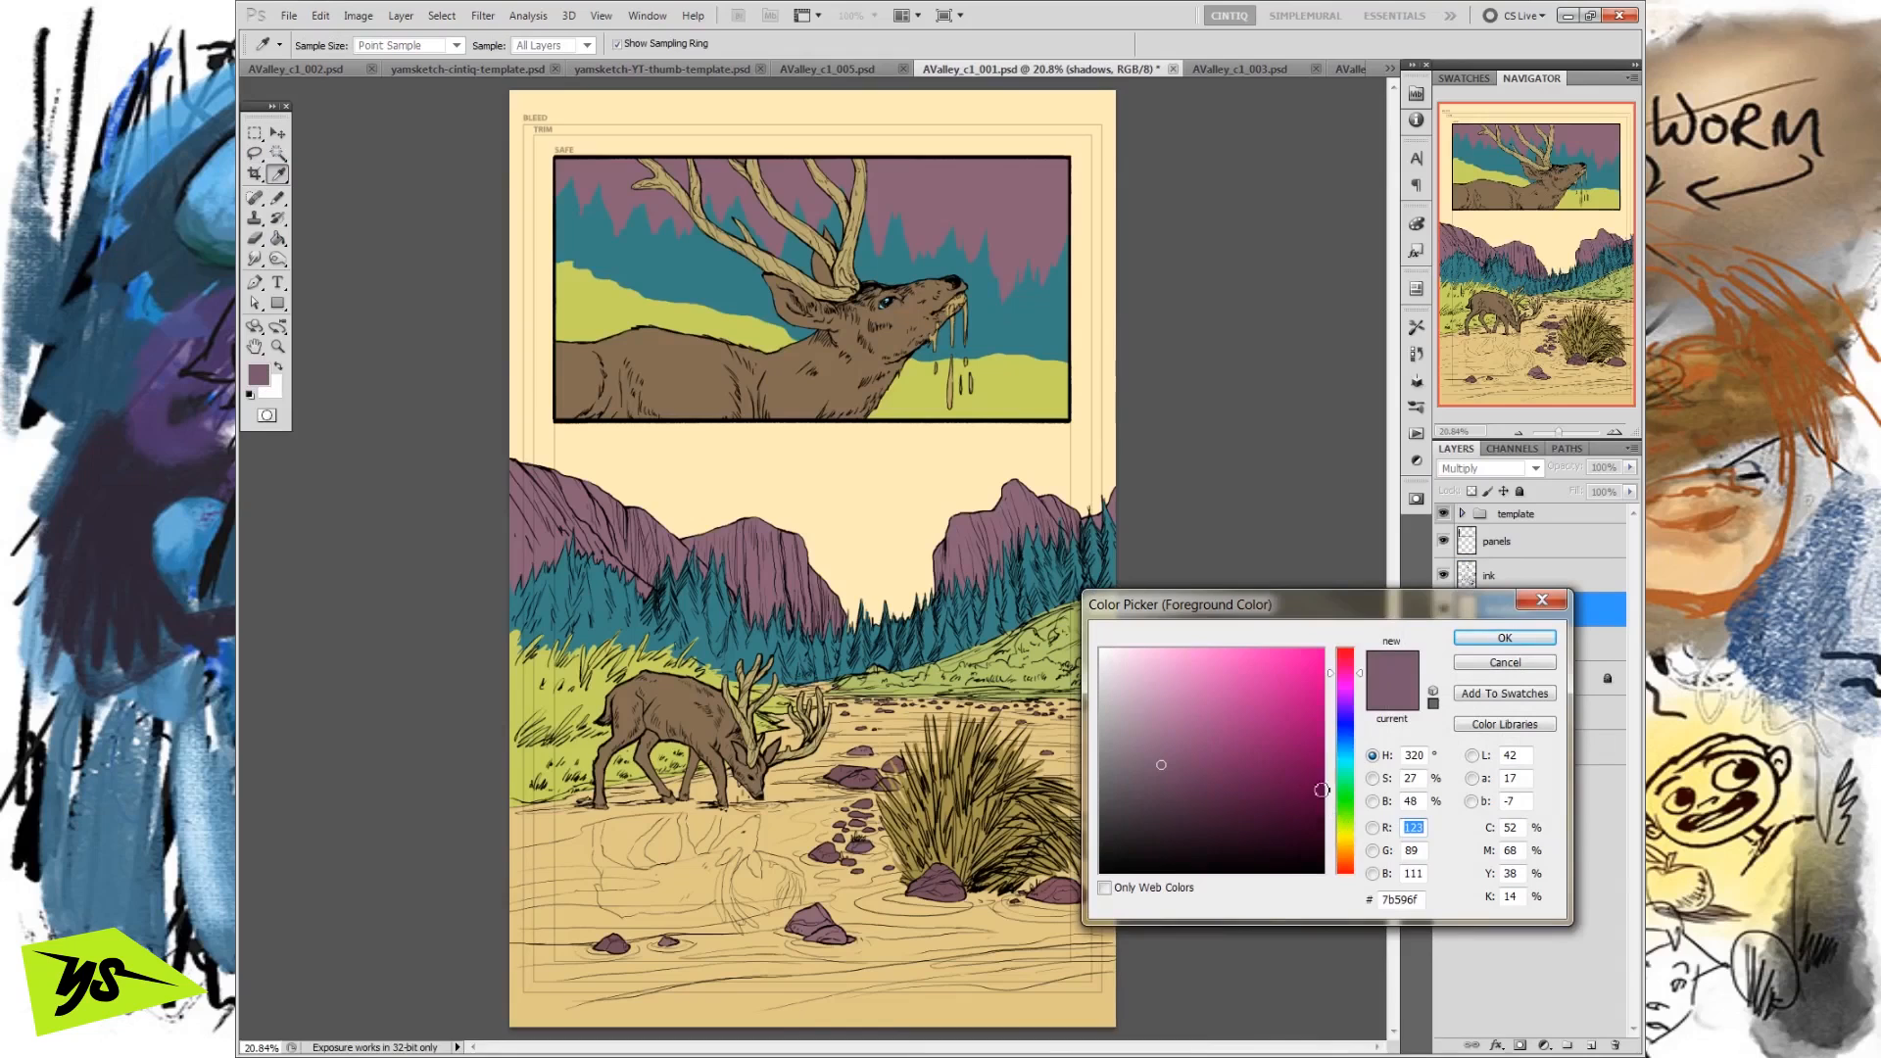
pyautogui.click(875, 470)
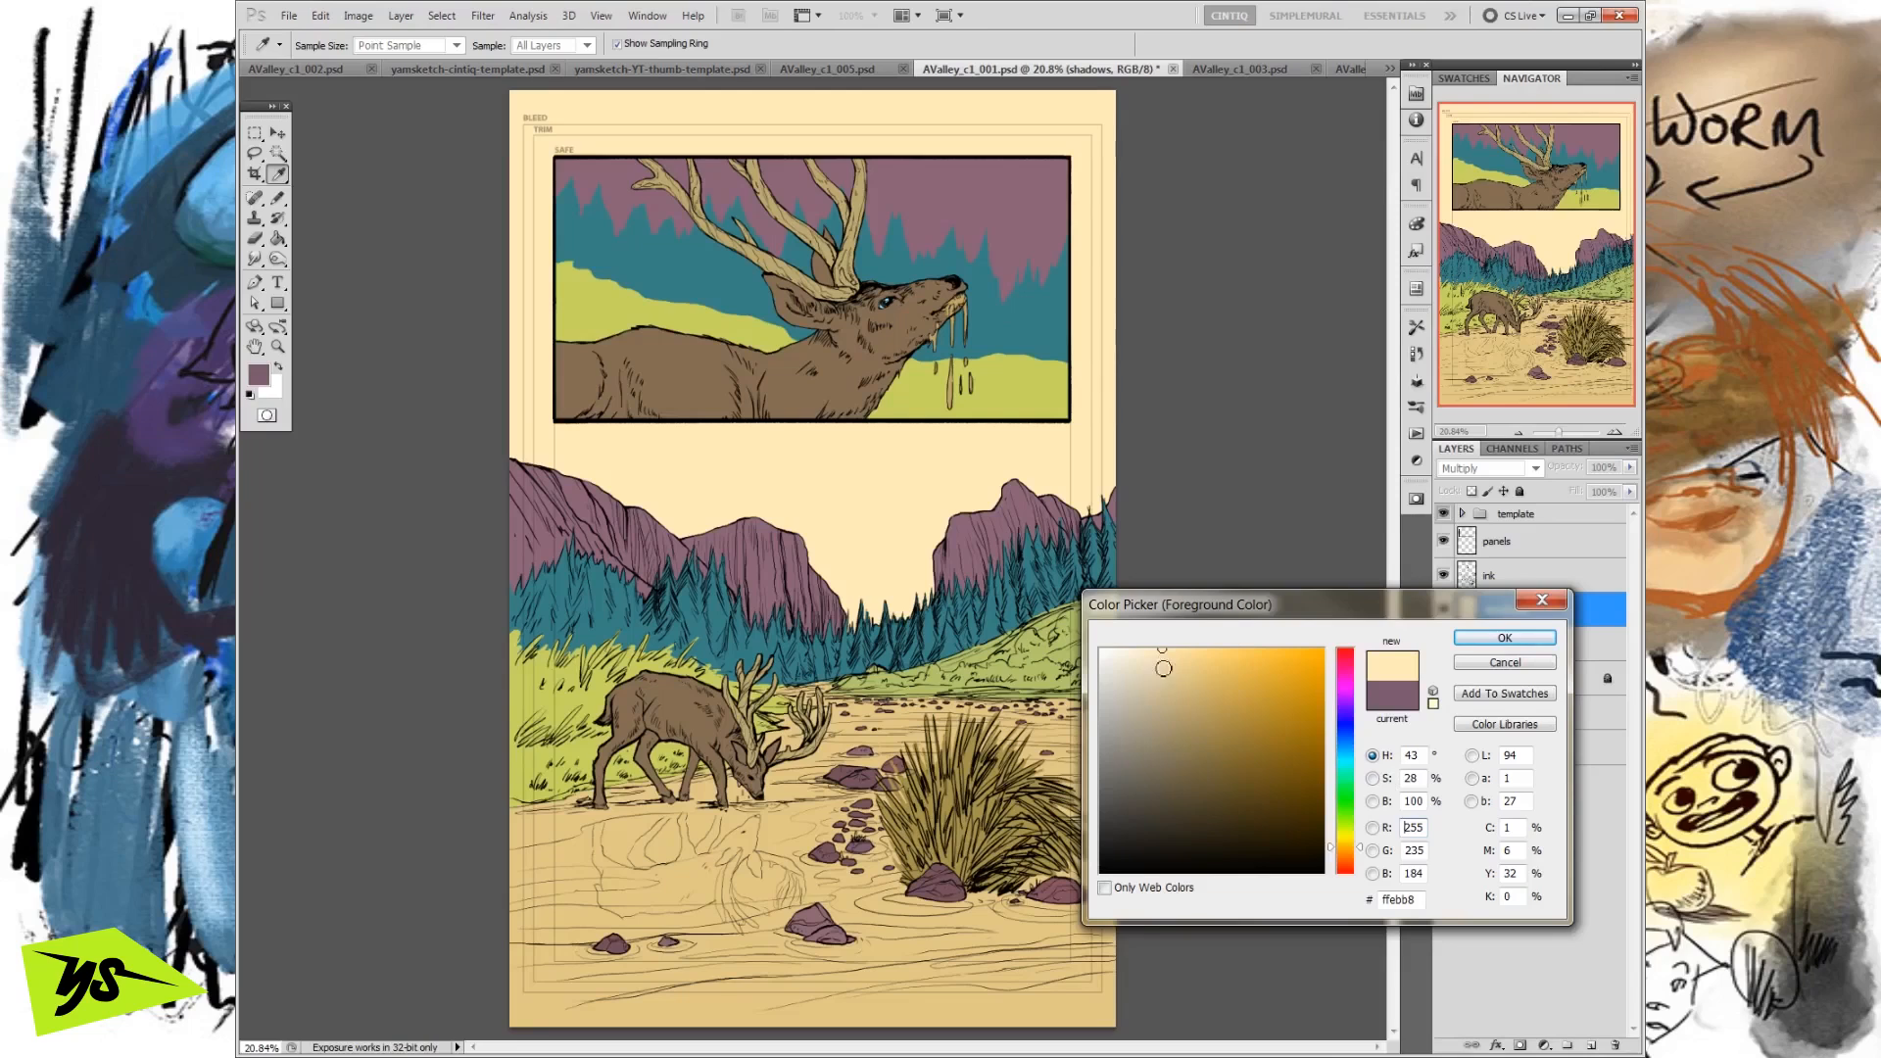
pyautogui.click(1347, 745)
pyautogui.moveTo(1346, 752); pyautogui.dragTo(1349, 749)
pyautogui.moveTo(1160, 689)
pyautogui.mouseDown()
pyautogui.moveTo(1180, 755)
pyautogui.moveTo(1178, 733)
pyautogui.moveTo(1255, 737)
pyautogui.moveTo(1135, 744)
pyautogui.moveTo(1183, 741)
pyautogui.mouseUp()
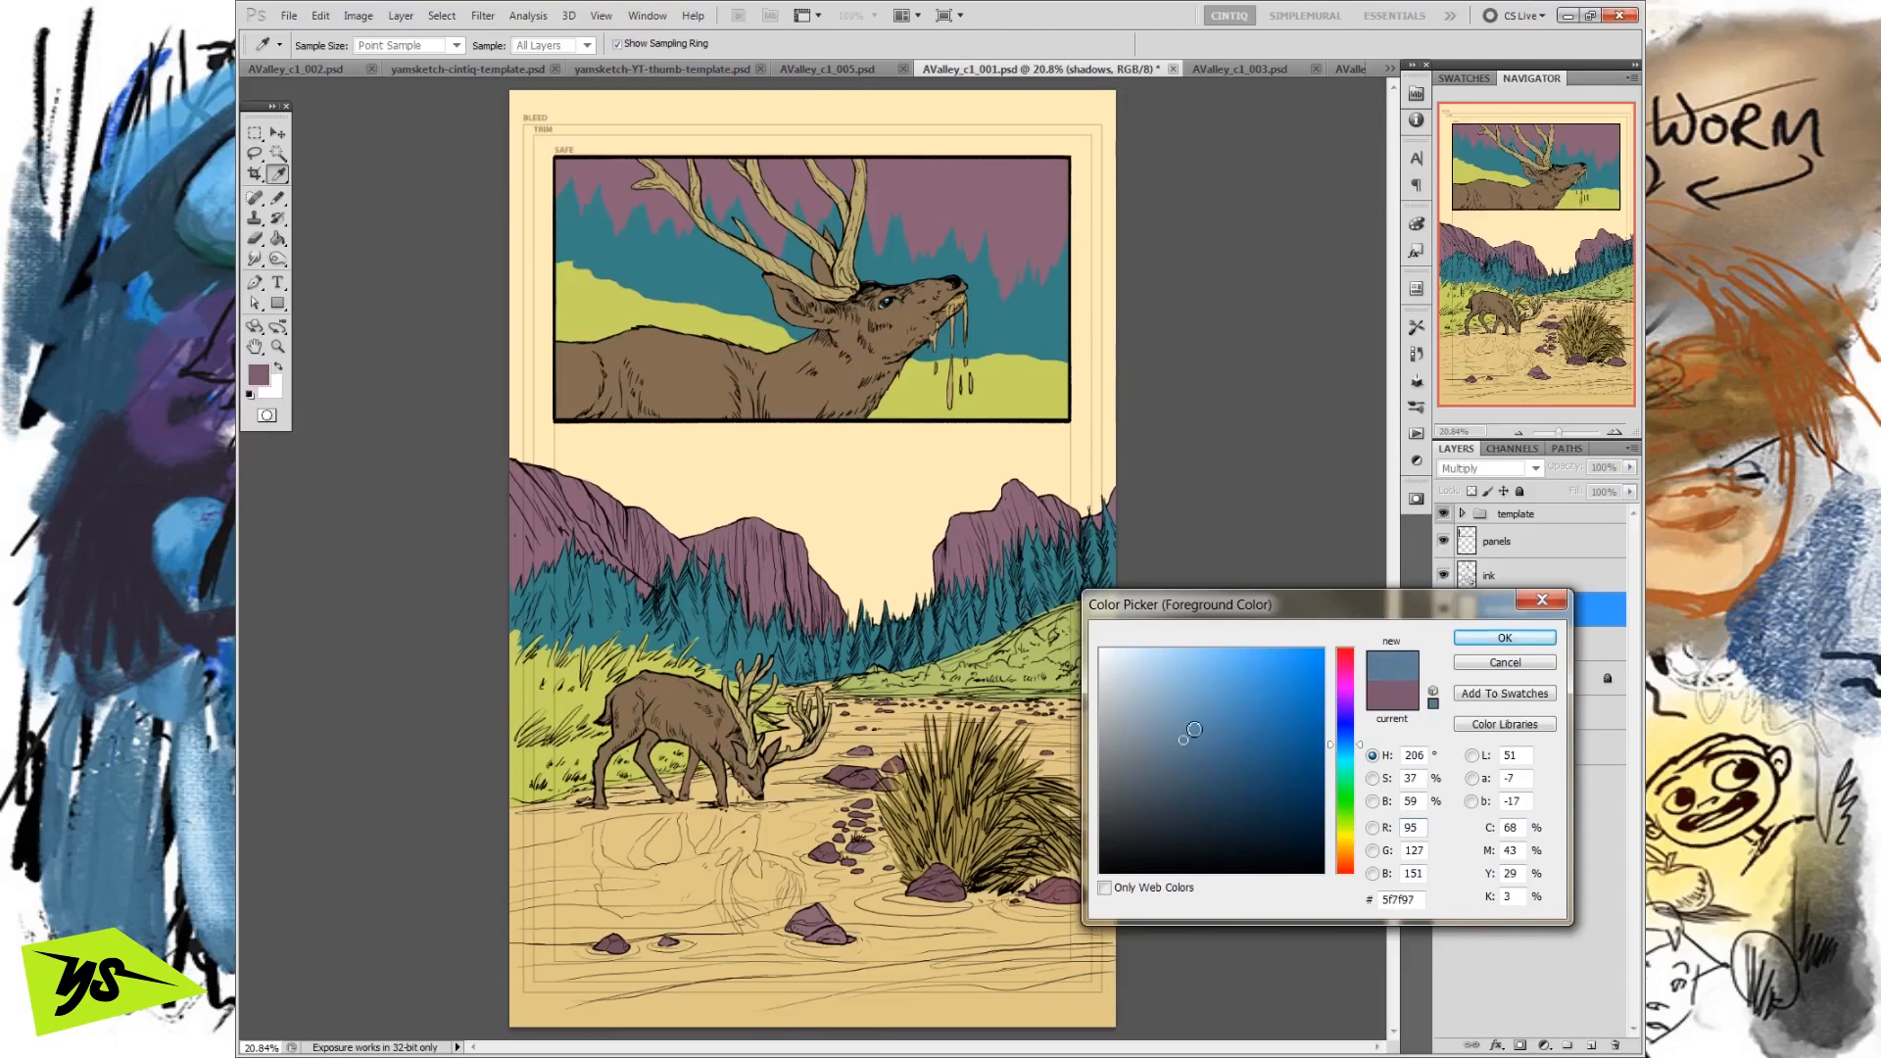
pyautogui.click(1473, 642)
pyautogui.press('l')
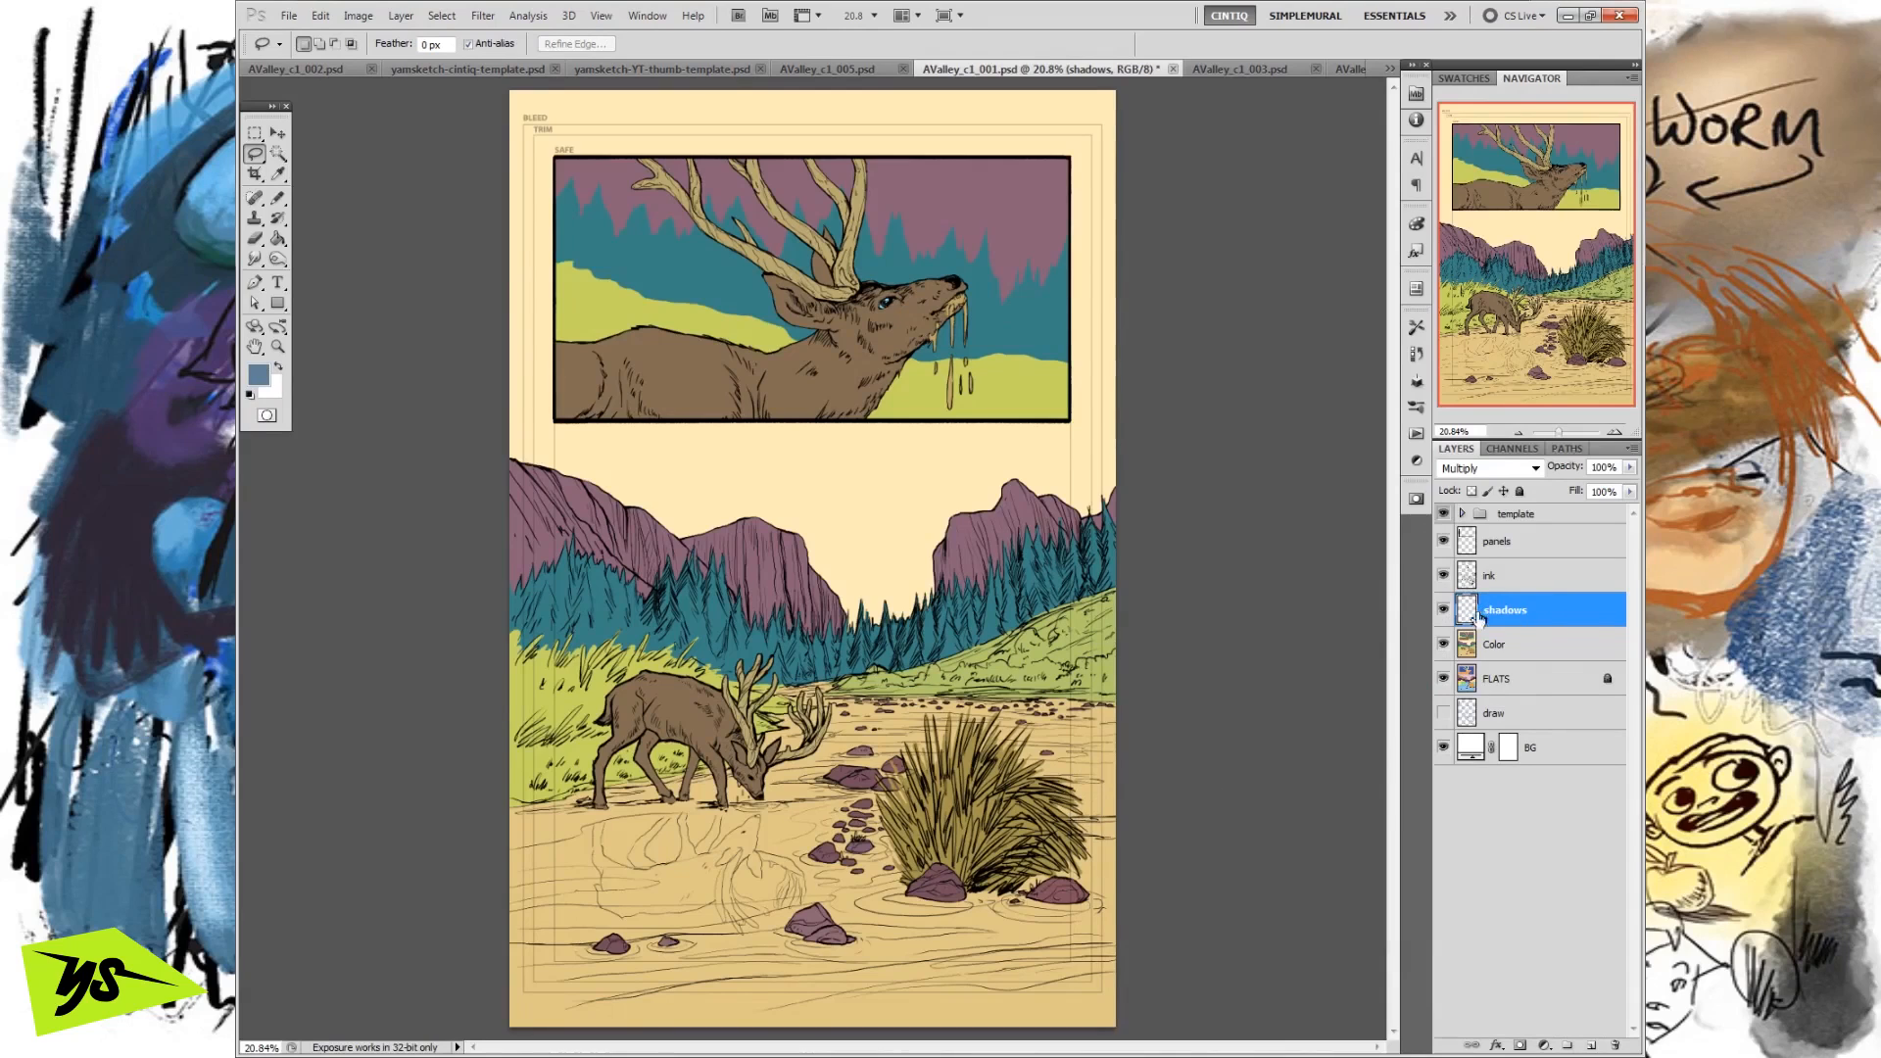
pyautogui.click(280, 199)
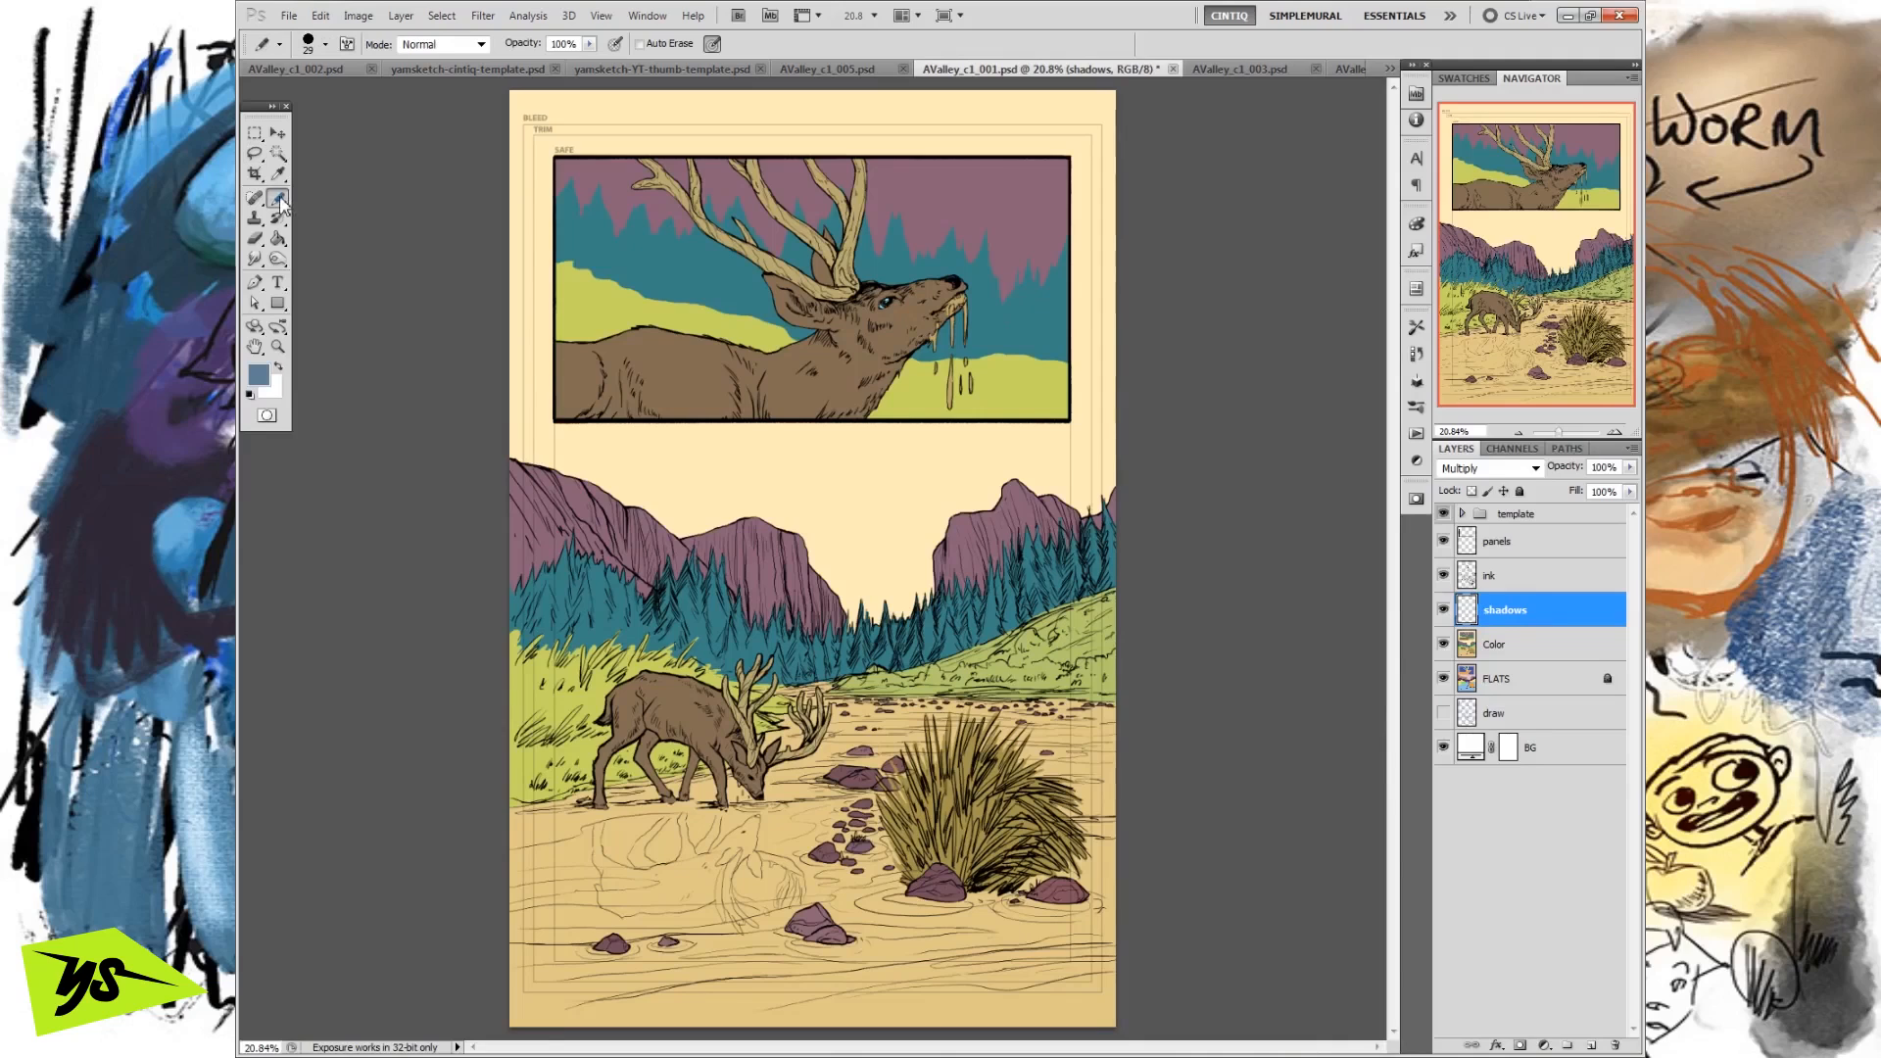
pyautogui.click(281, 203)
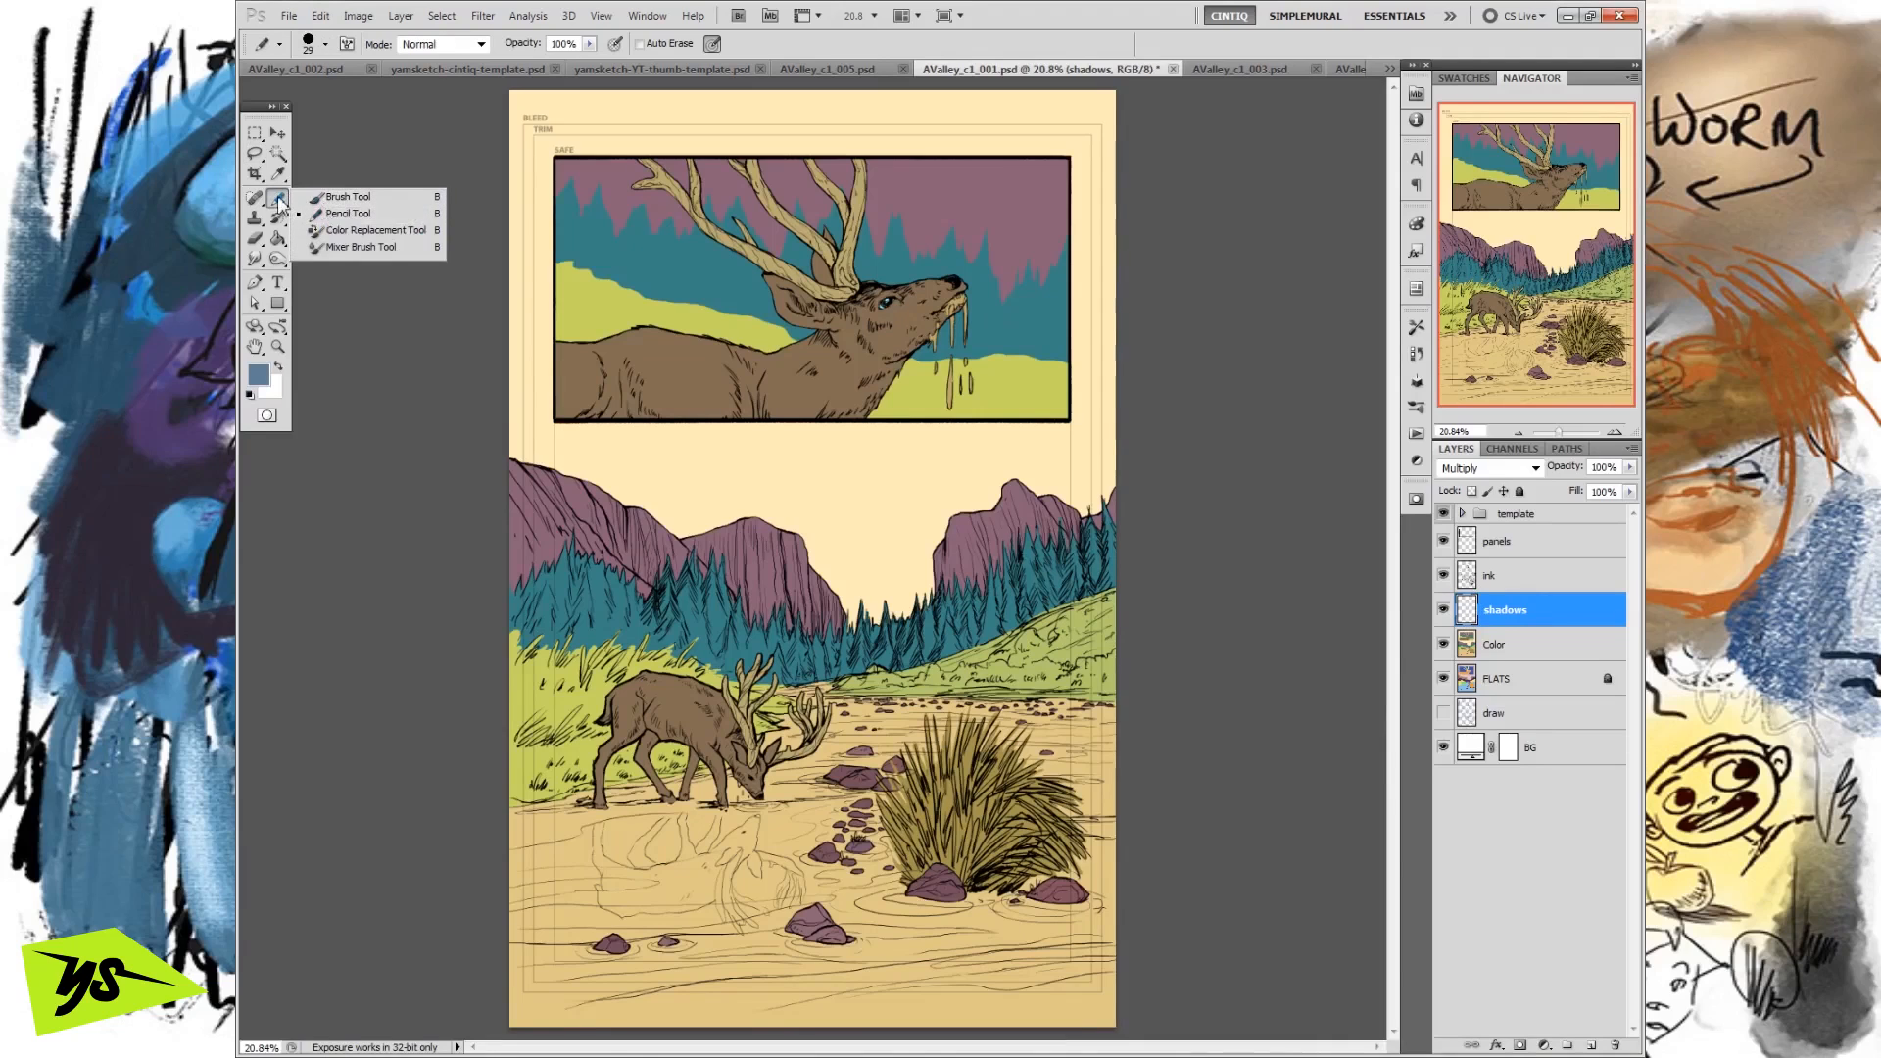
pyautogui.click(276, 201)
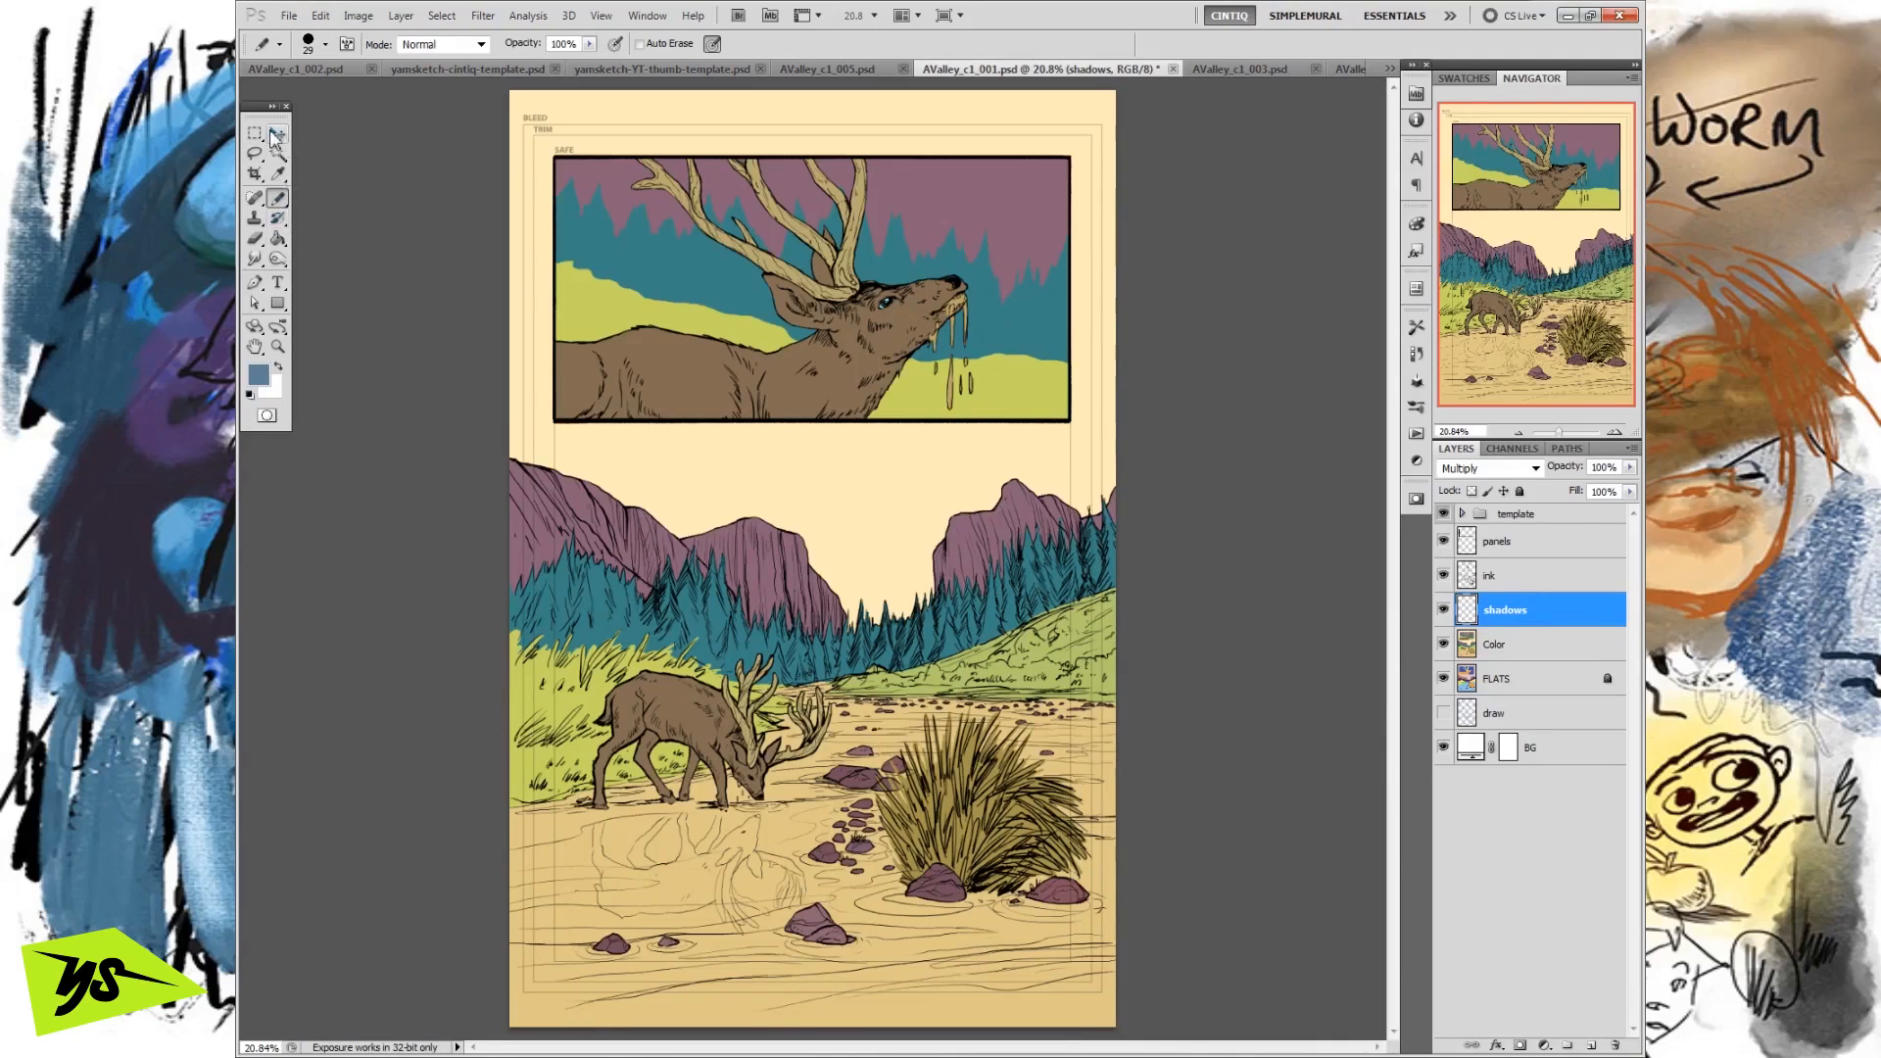
# Try a freehand Lasso selection along the underside of the deer's neck and jaw in the framed panel.
pyautogui.click(256, 154)
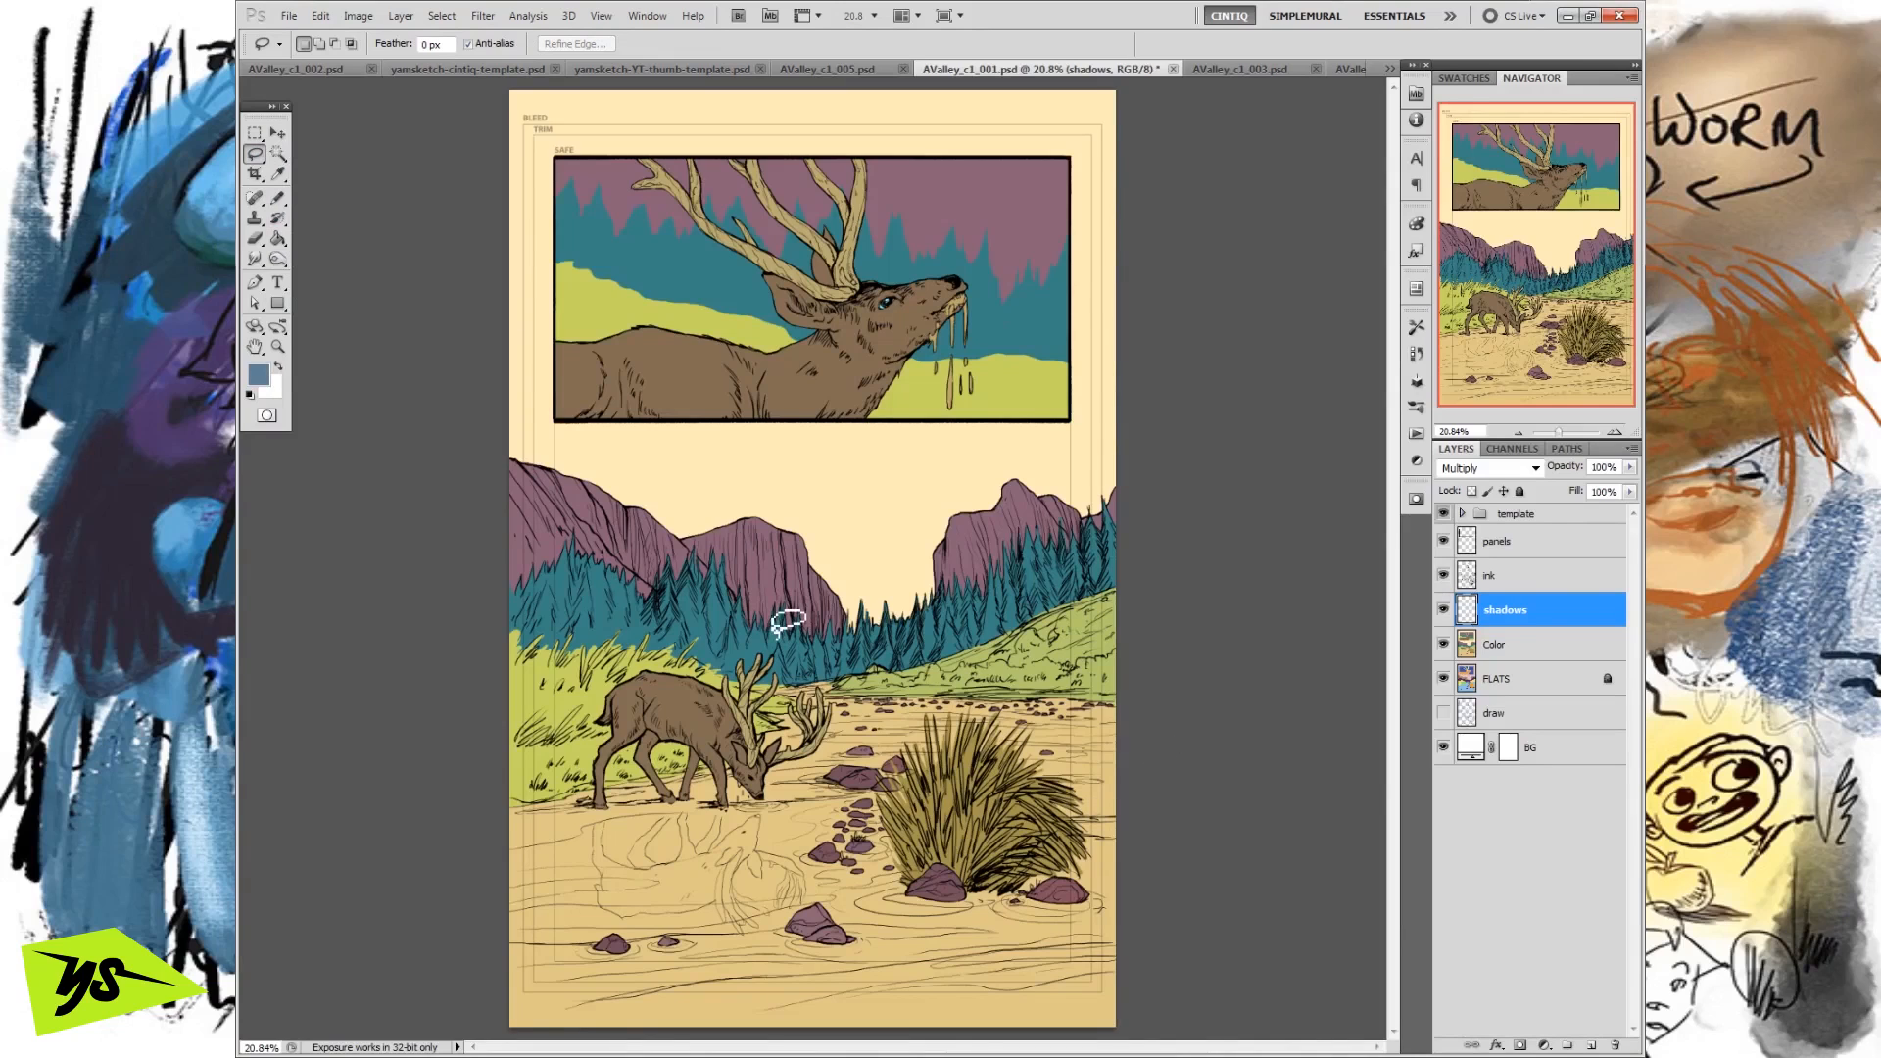
pyautogui.moveTo(802, 336)
pyautogui.mouseDown()
pyautogui.moveTo(728, 556)
pyautogui.moveTo(794, 245)
pyautogui.moveTo(590, 584)
pyautogui.moveTo(809, 229)
pyautogui.moveTo(813, 341)
pyautogui.mouseUp()
pyautogui.moveTo(648, 727)
pyautogui.mouseDown()
pyautogui.moveTo(600, 746)
pyautogui.moveTo(613, 720)
pyautogui.mouseUp()
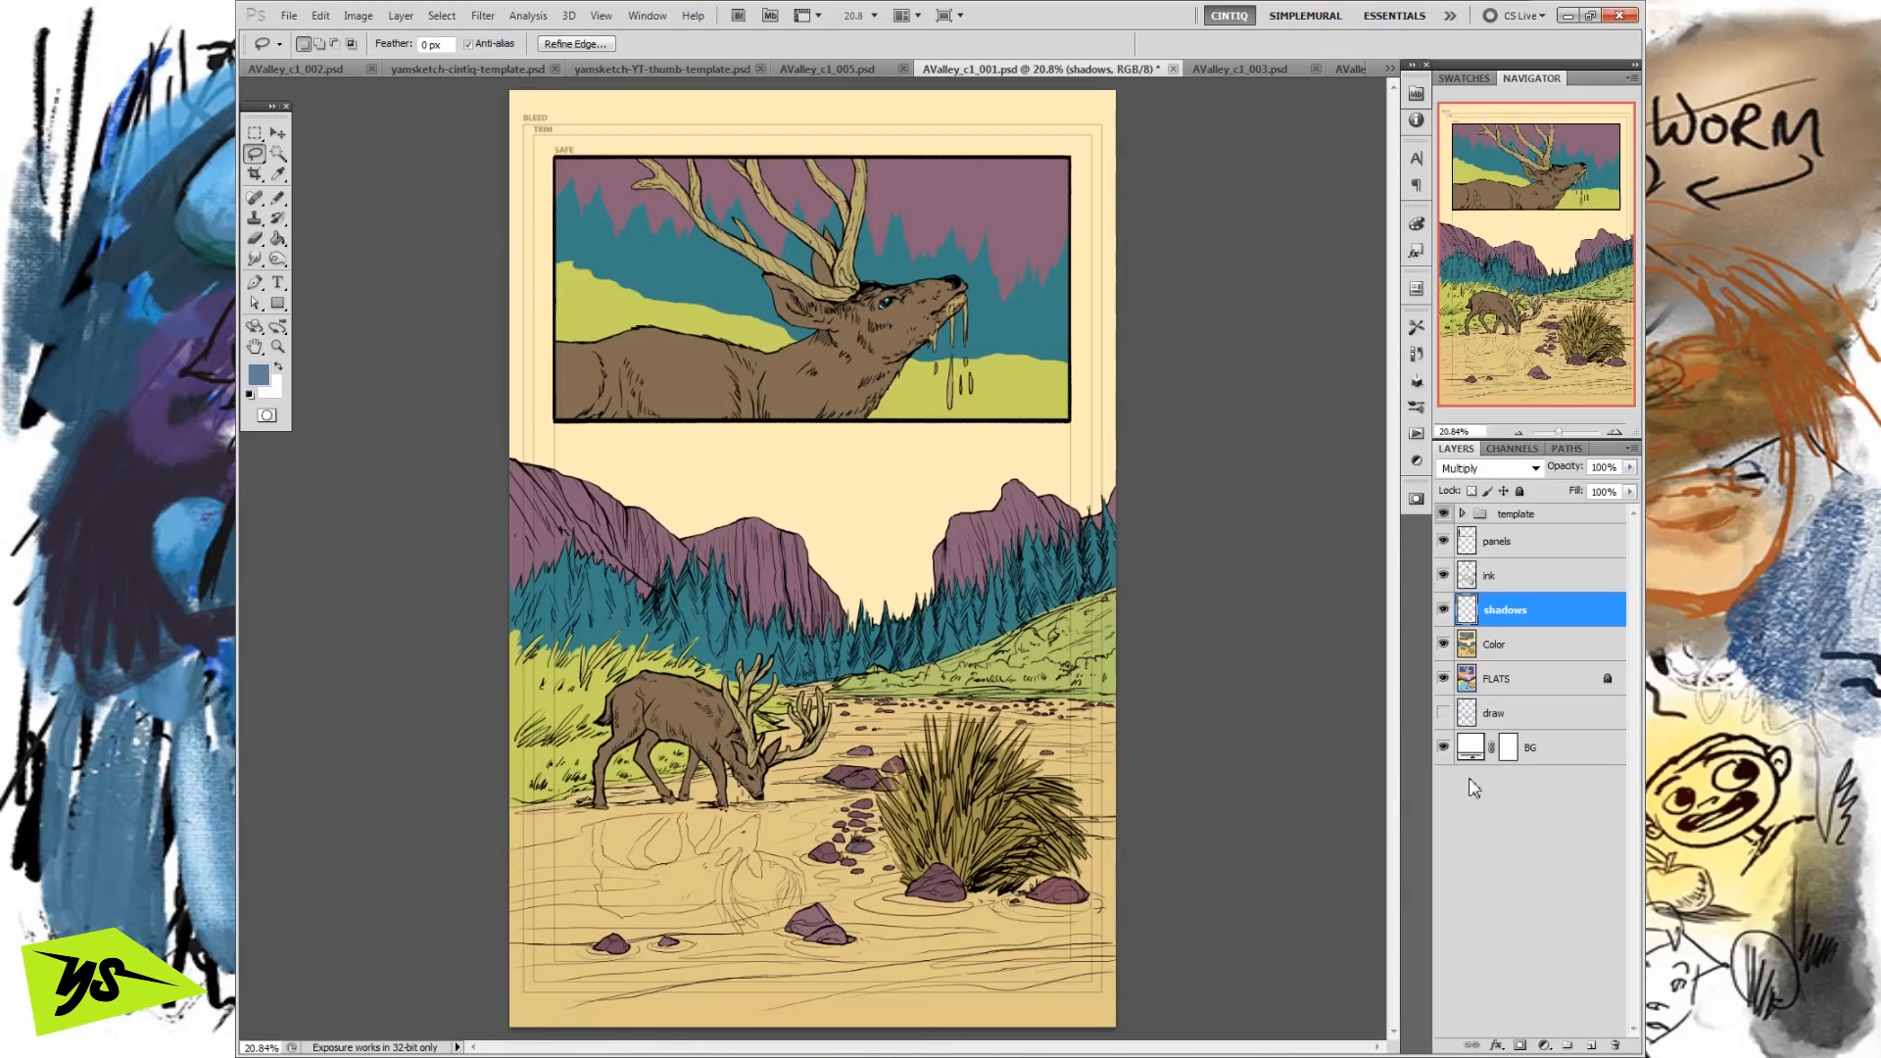
# Discard the trial selection and lasso shadow shapes along the framed deer's lower flank, belly, shoulder, chest and throat.
pyautogui.click(1615, 433)
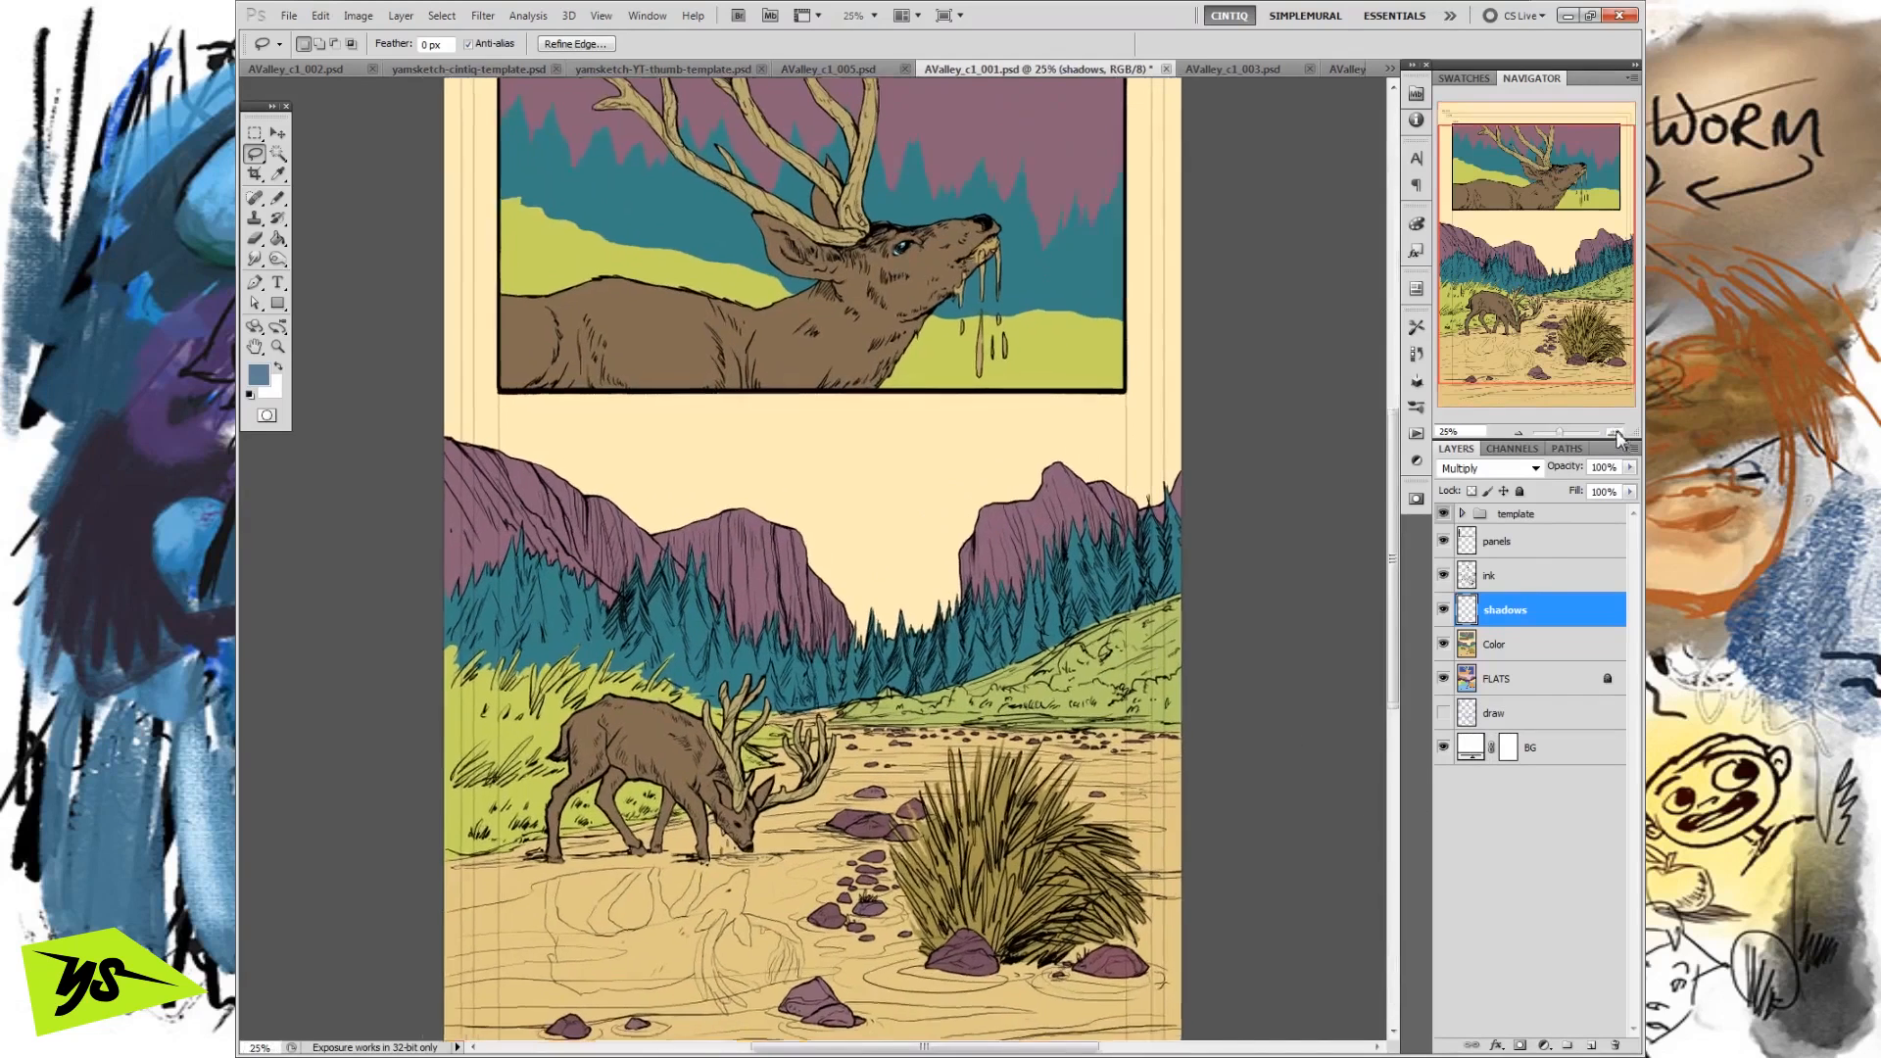
pyautogui.click(1614, 433)
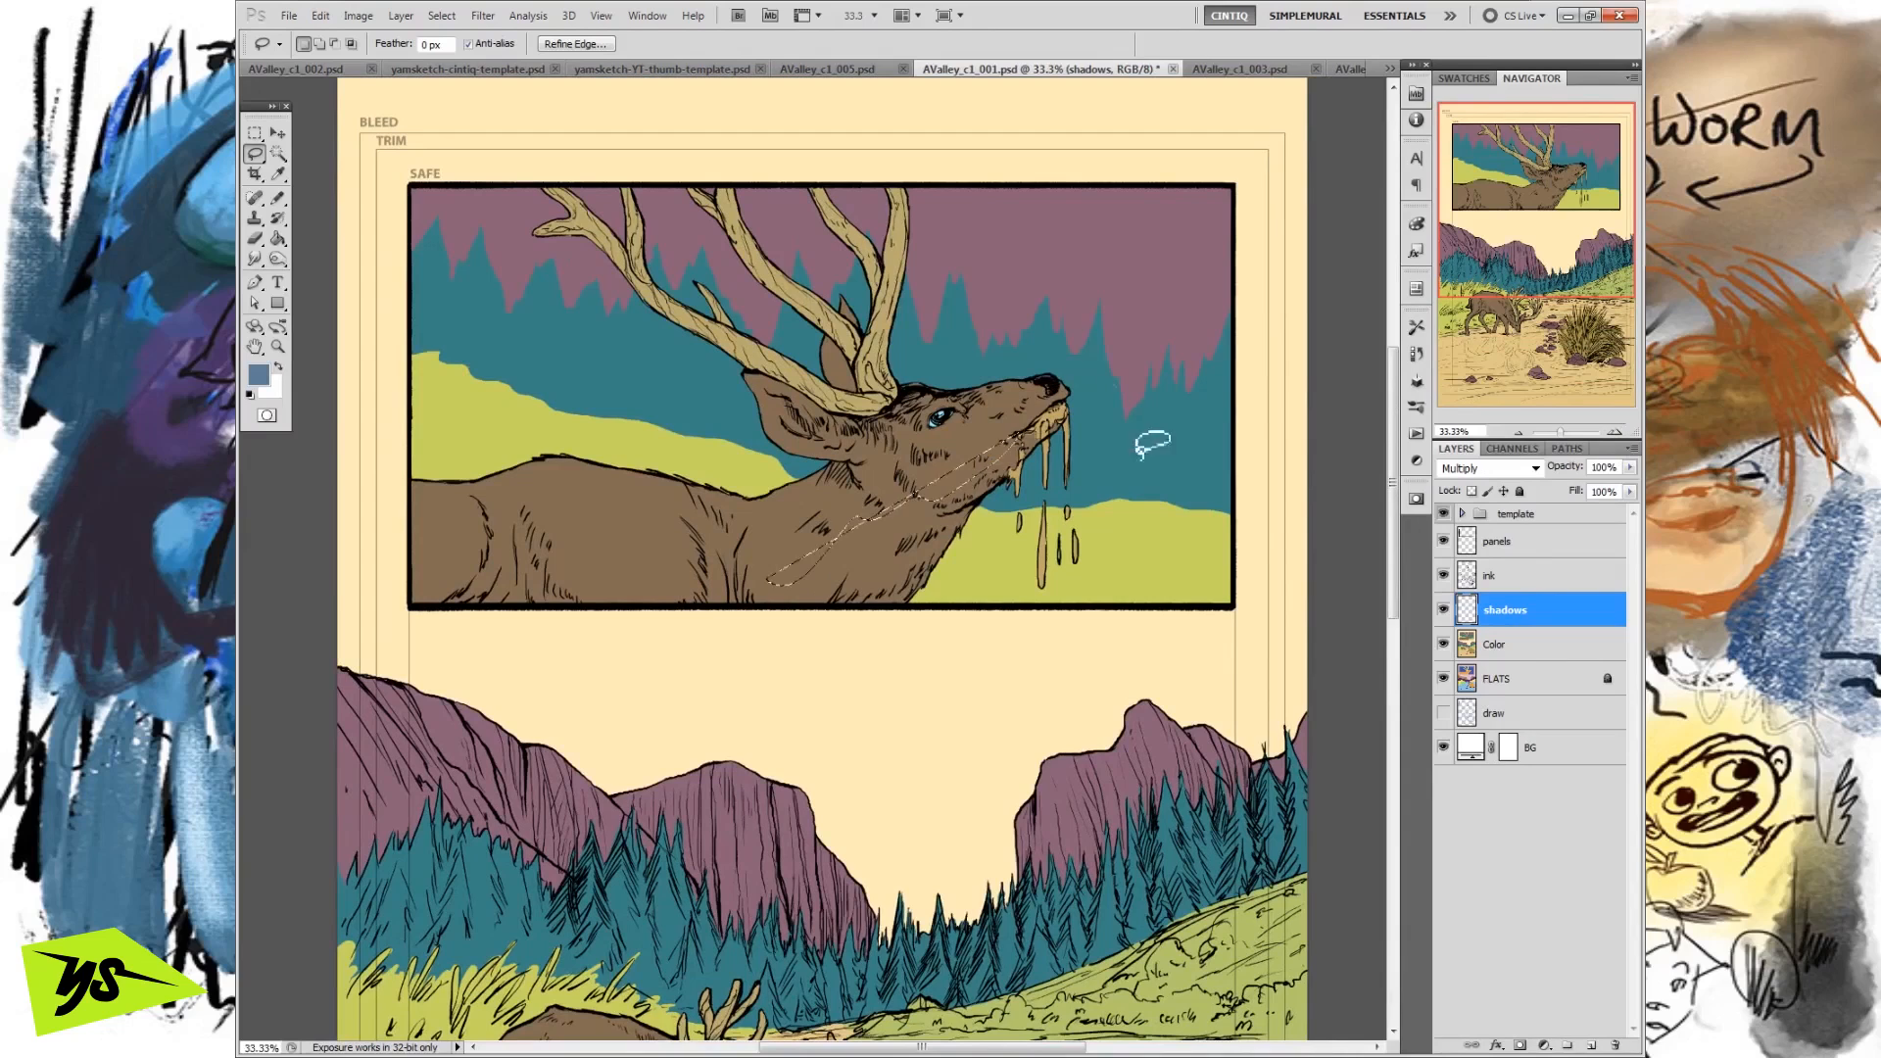
pyautogui.hotkey('ctrl', 'd')
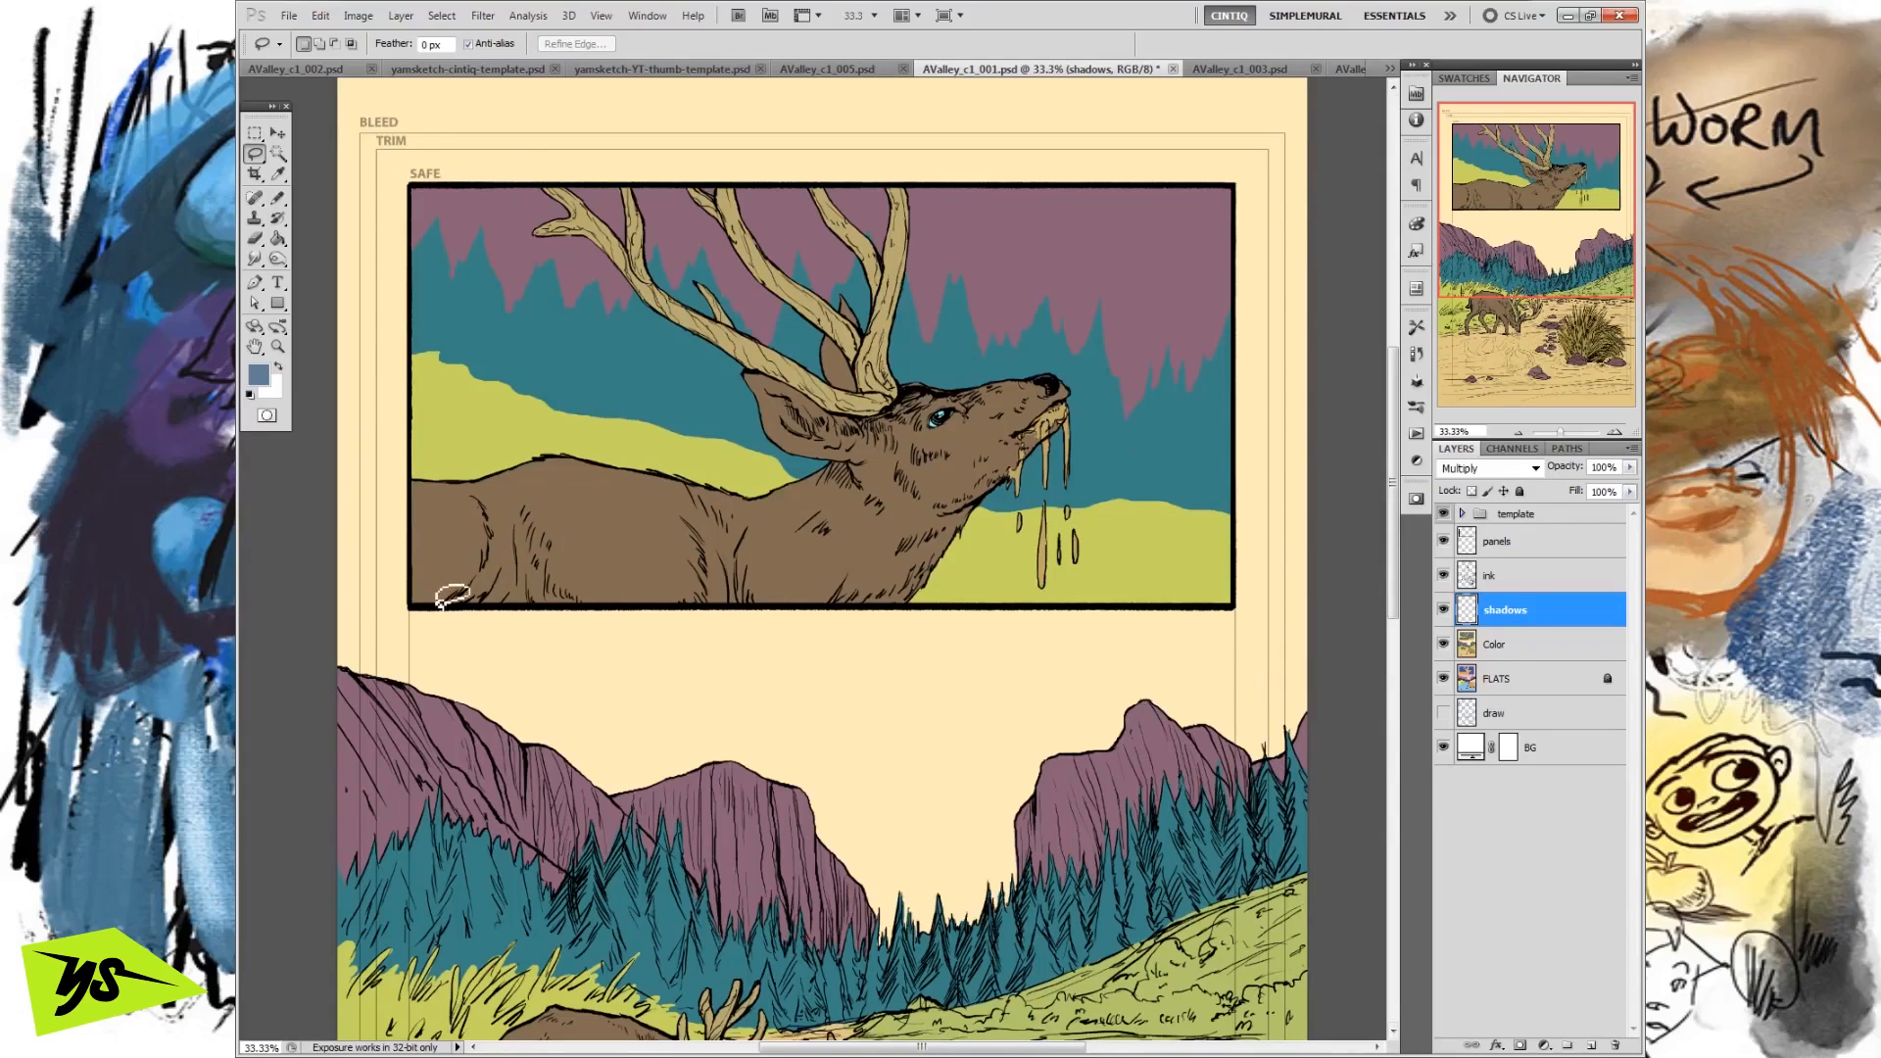
pyautogui.moveTo(433, 611)
pyautogui.mouseDown()
pyautogui.moveTo(482, 562)
pyautogui.moveTo(493, 512)
pyautogui.moveTo(509, 551)
pyautogui.moveTo(524, 509)
pyautogui.moveTo(515, 552)
pyautogui.moveTo(549, 535)
pyautogui.moveTo(537, 564)
pyautogui.moveTo(606, 610)
pyautogui.moveTo(542, 627)
pyautogui.mouseUp()
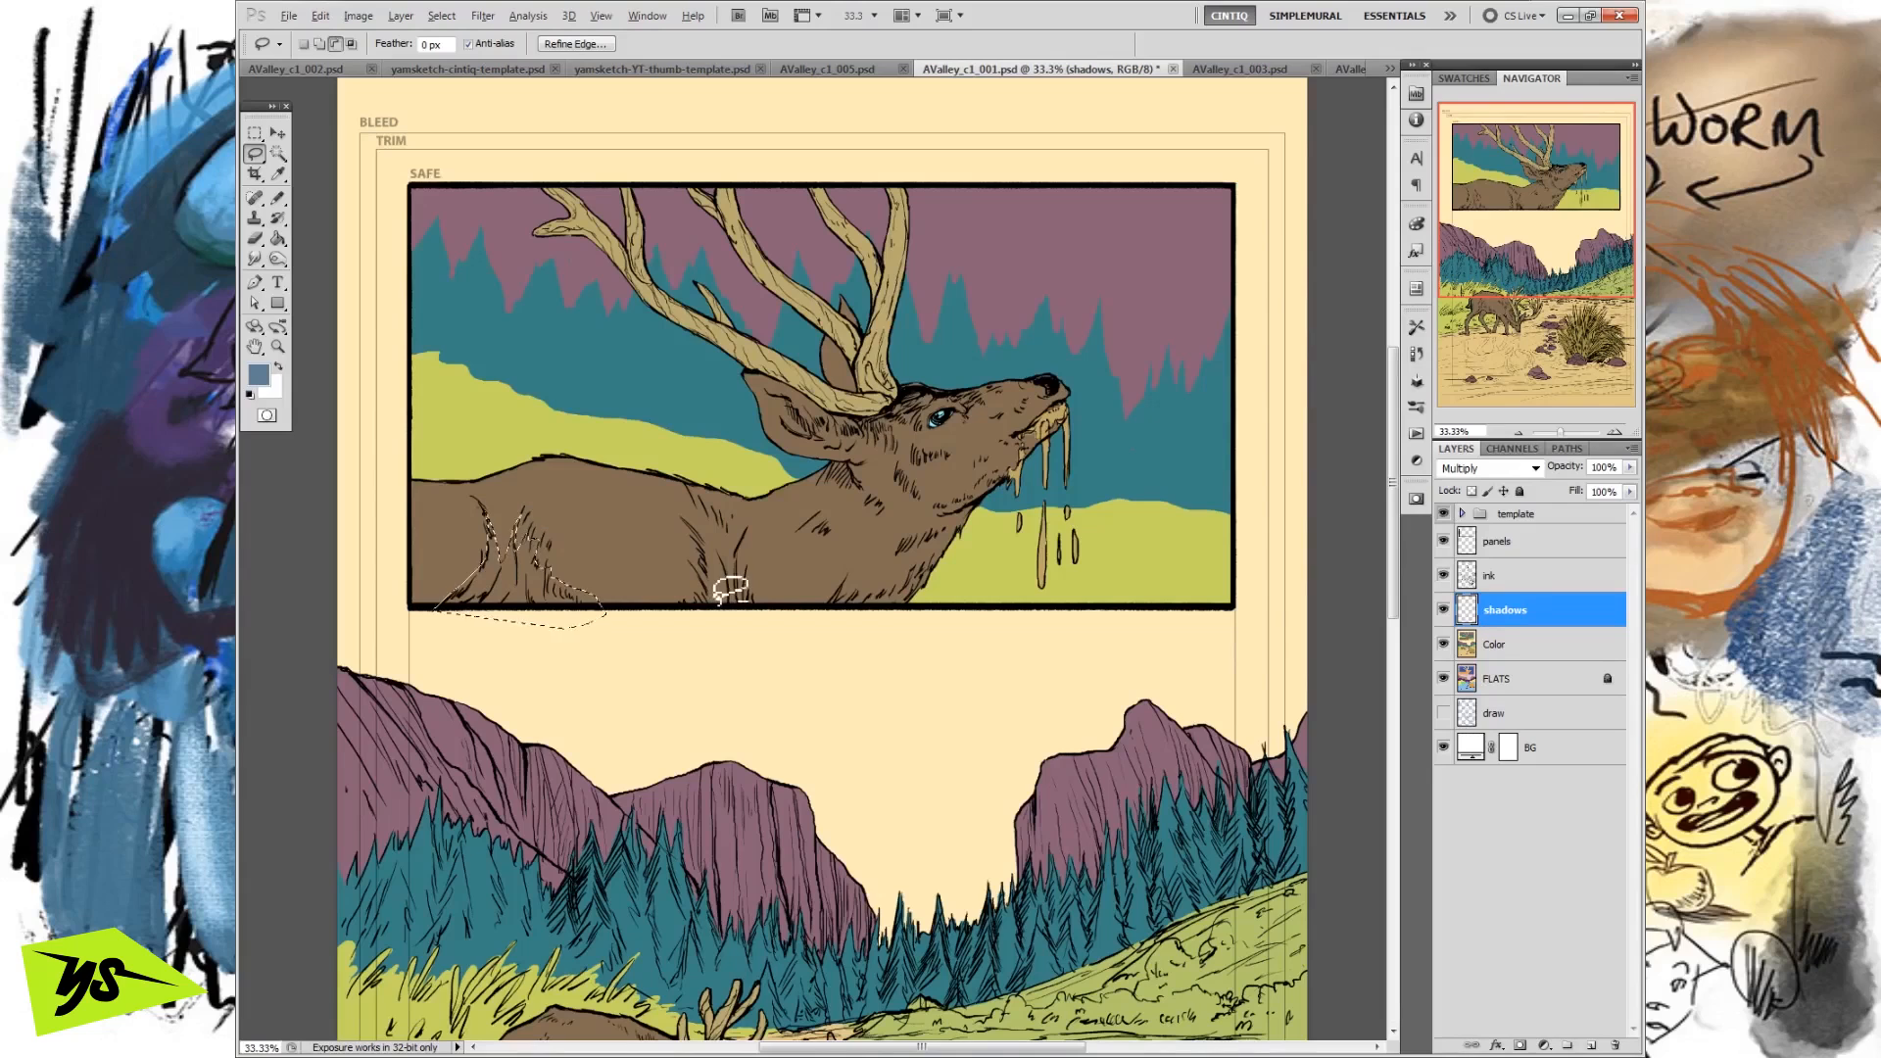
pyautogui.press('shift')
pyautogui.moveTo(609, 603); pyautogui.dragTo(656, 601)
pyautogui.moveTo(759, 572)
pyautogui.mouseDown()
pyautogui.moveTo(915, 565)
pyautogui.moveTo(919, 506)
pyautogui.moveTo(987, 493)
pyautogui.mouseUp()
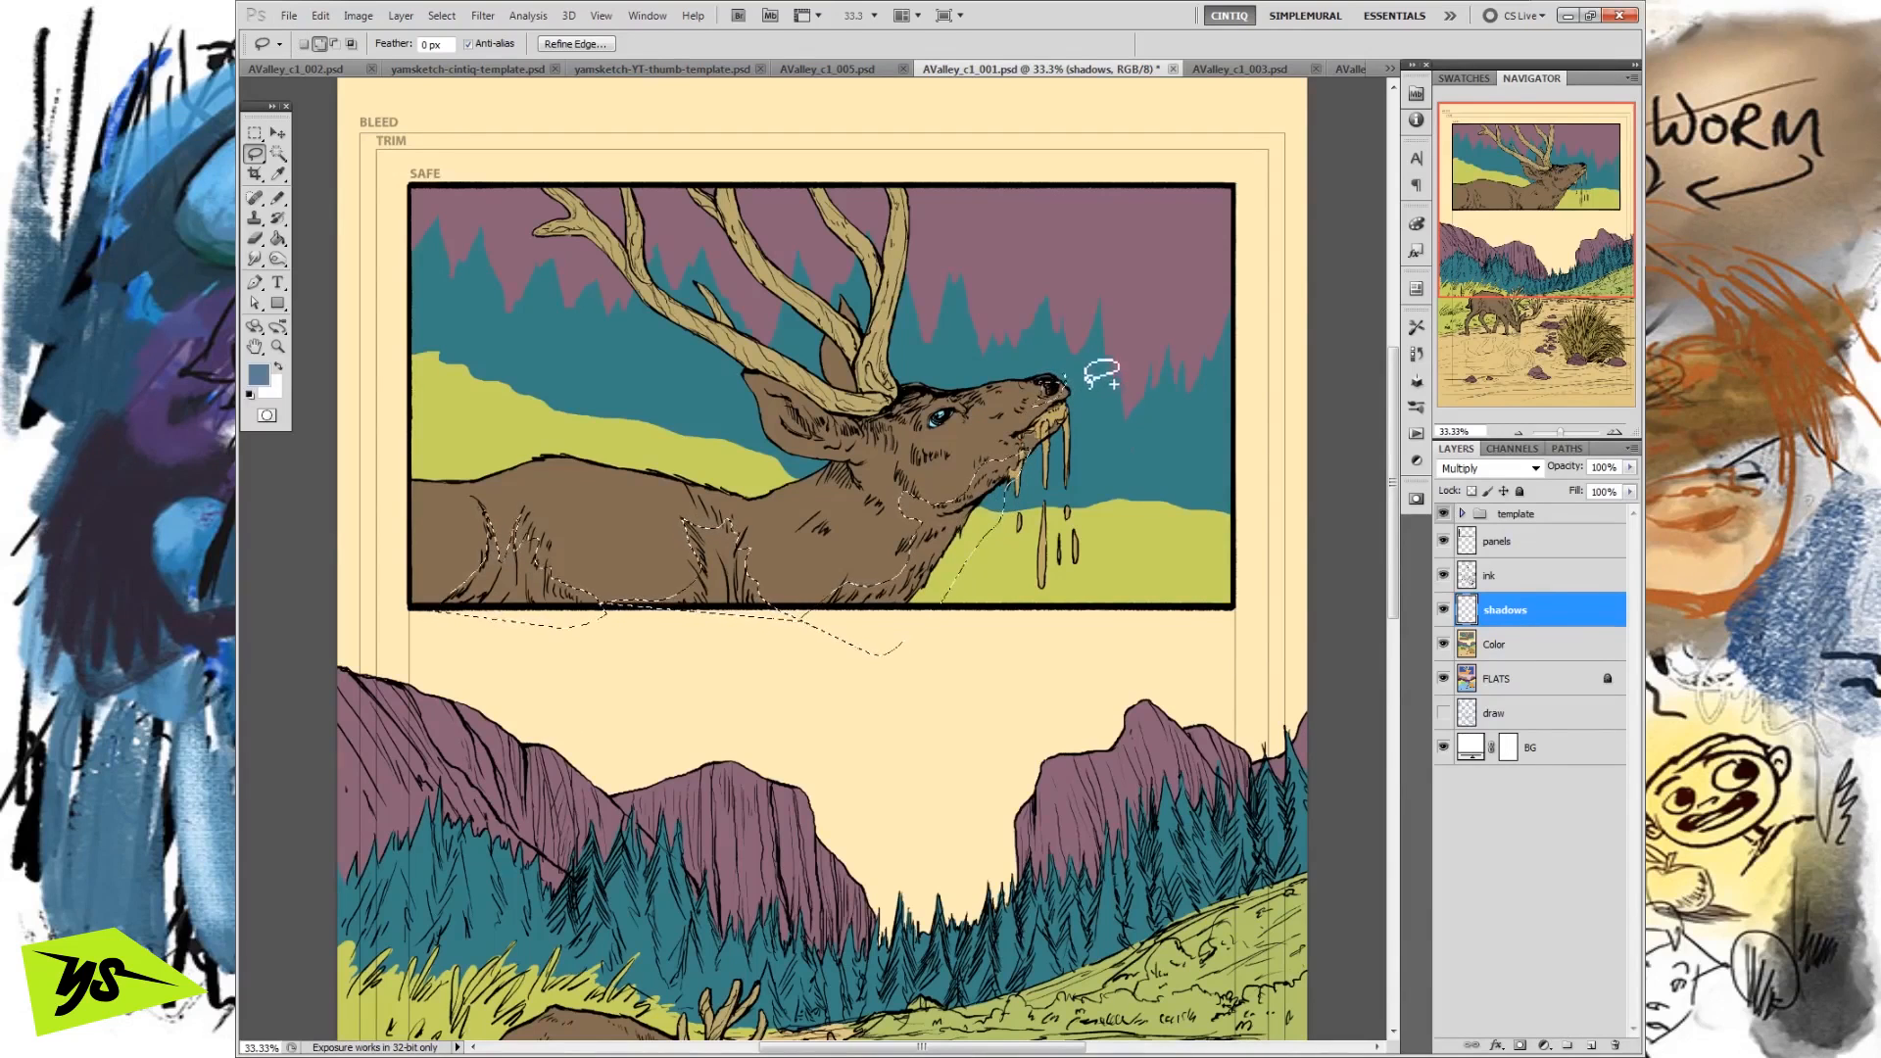
# Add lasso shadow shapes at the deer's muzzle, eye, ears, neck and chest, and along the body's lower edge, to the selection.
pyautogui.moveTo(1065, 379); pyautogui.dragTo(1066, 390)
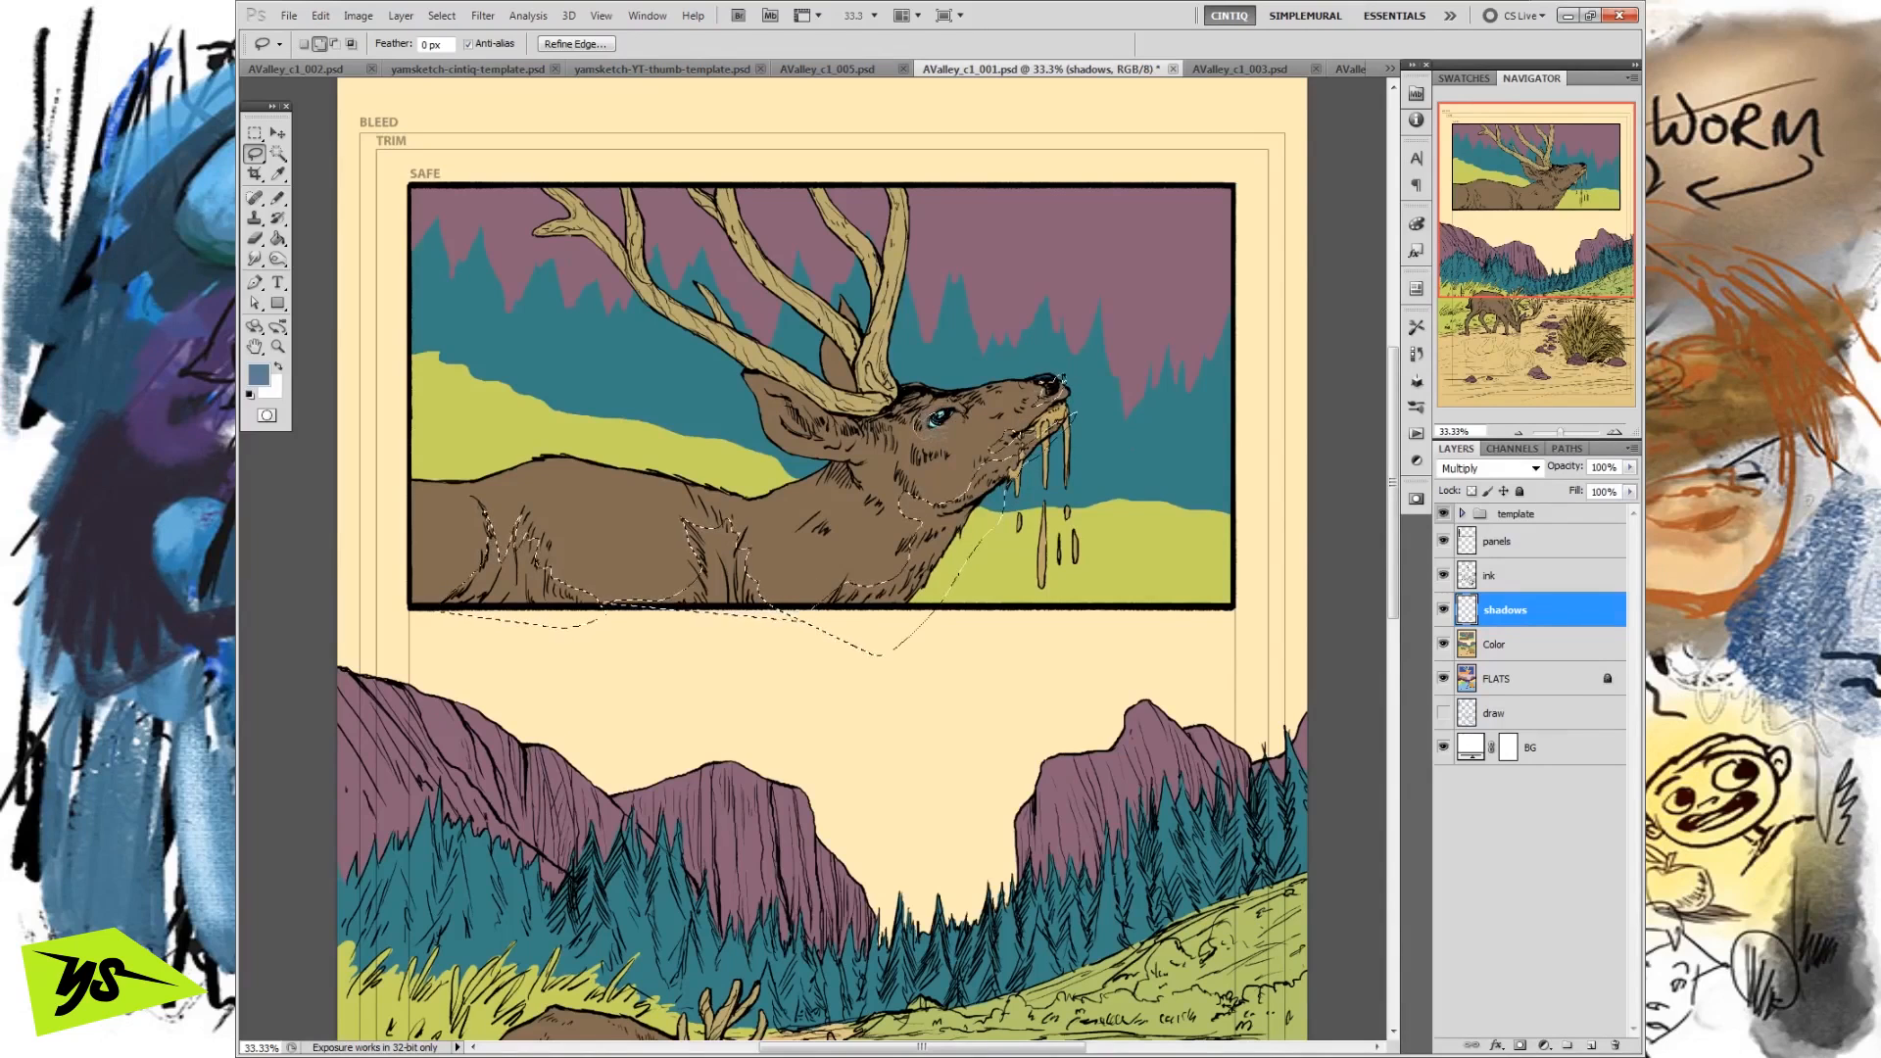
pyautogui.moveTo(972, 410); pyautogui.dragTo(997, 419)
pyautogui.moveTo(819, 459); pyautogui.dragTo(762, 424)
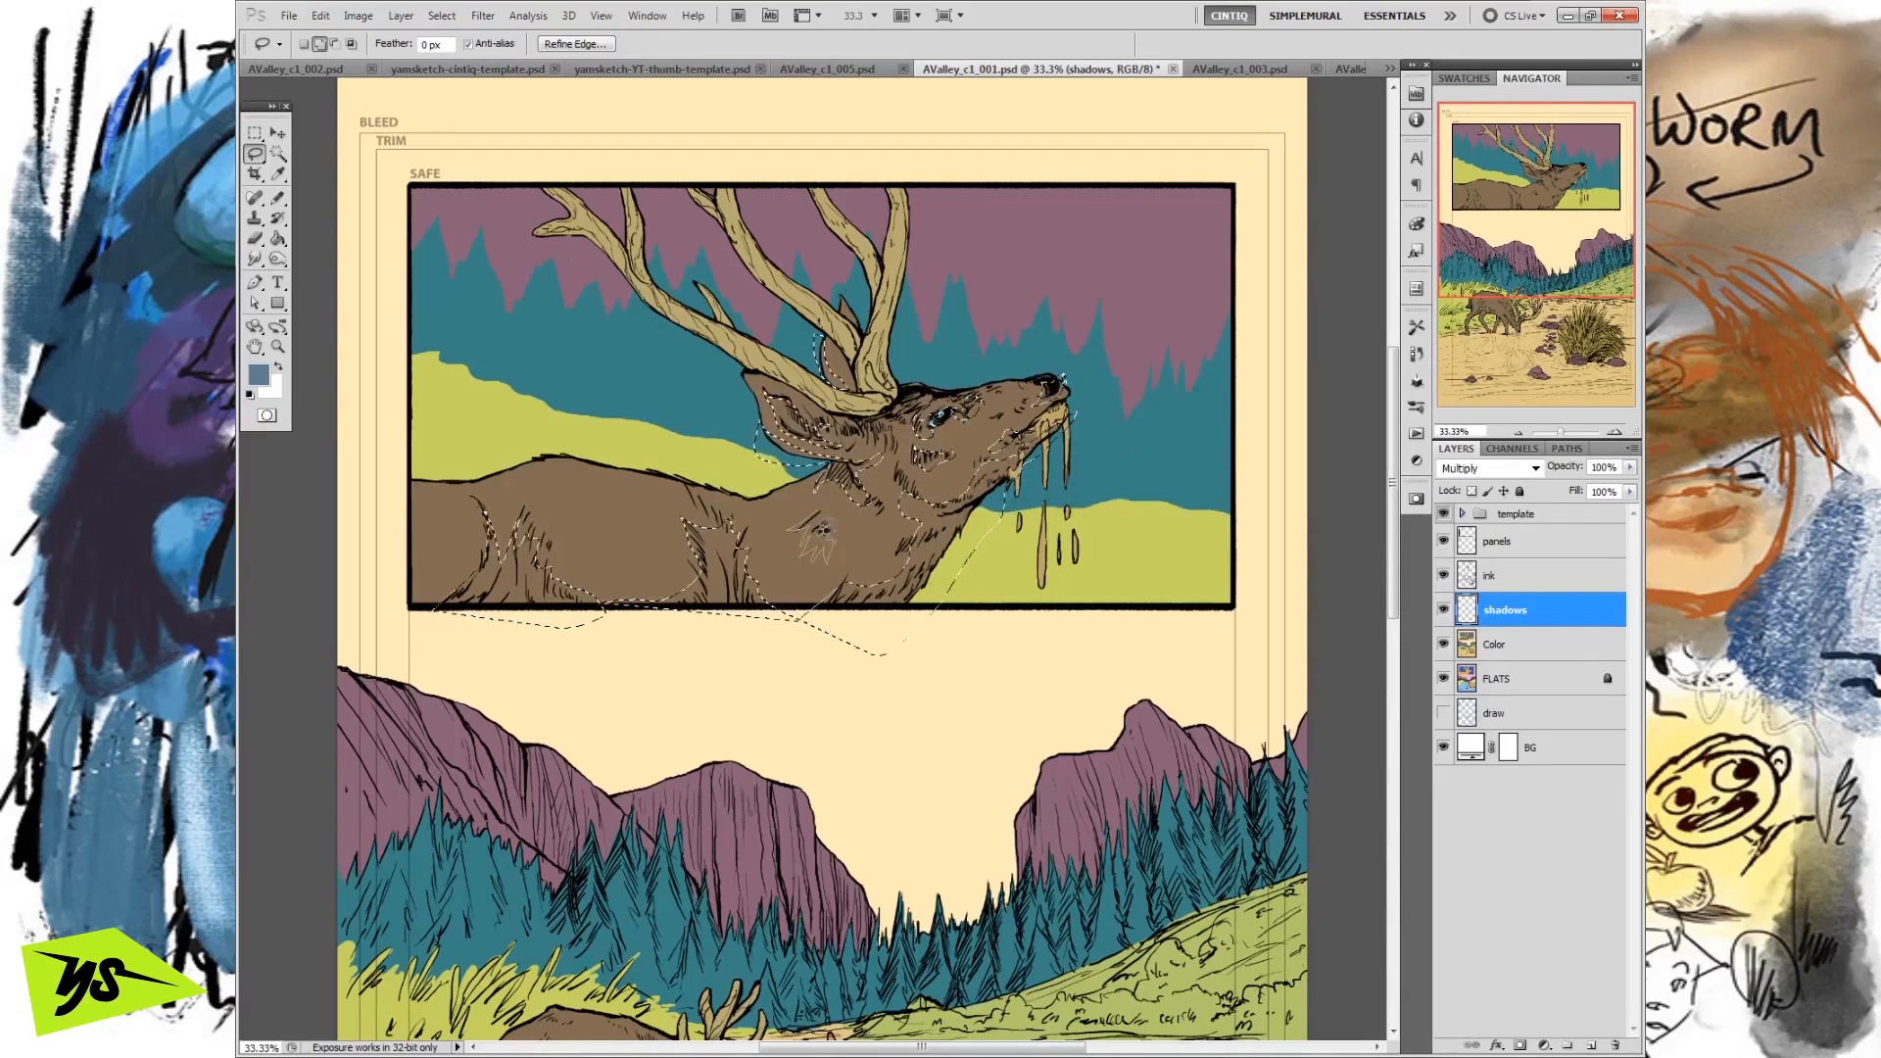
pyautogui.moveTo(824, 529); pyautogui.dragTo(828, 534)
pyautogui.moveTo(823, 493); pyautogui.dragTo(796, 514)
pyautogui.moveTo(408, 594); pyautogui.dragTo(401, 615)
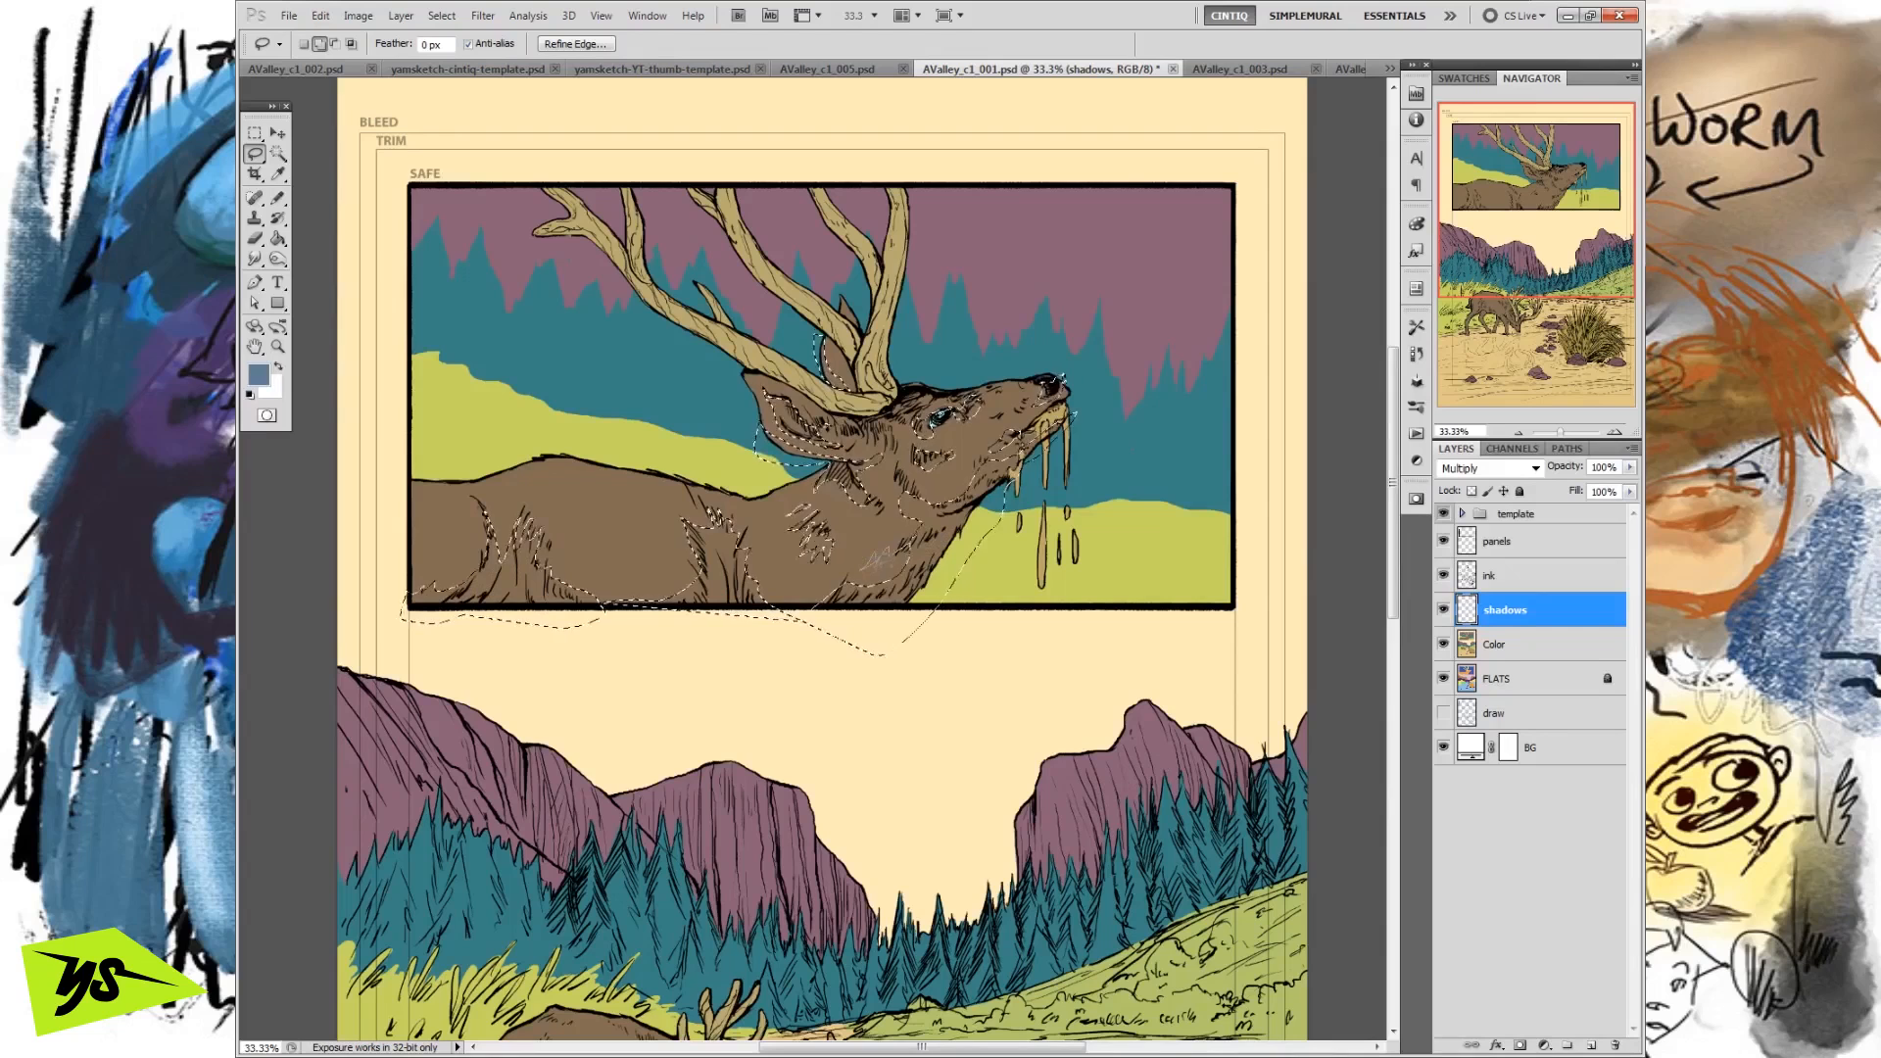
pyautogui.moveTo(929, 541); pyautogui.dragTo(948, 560)
# Intersect the lassoed shadow selection with the framed deer's brown fur on the FLATS layer using the Magic Wand at tolerance 32.
pyautogui.click(1494, 683)
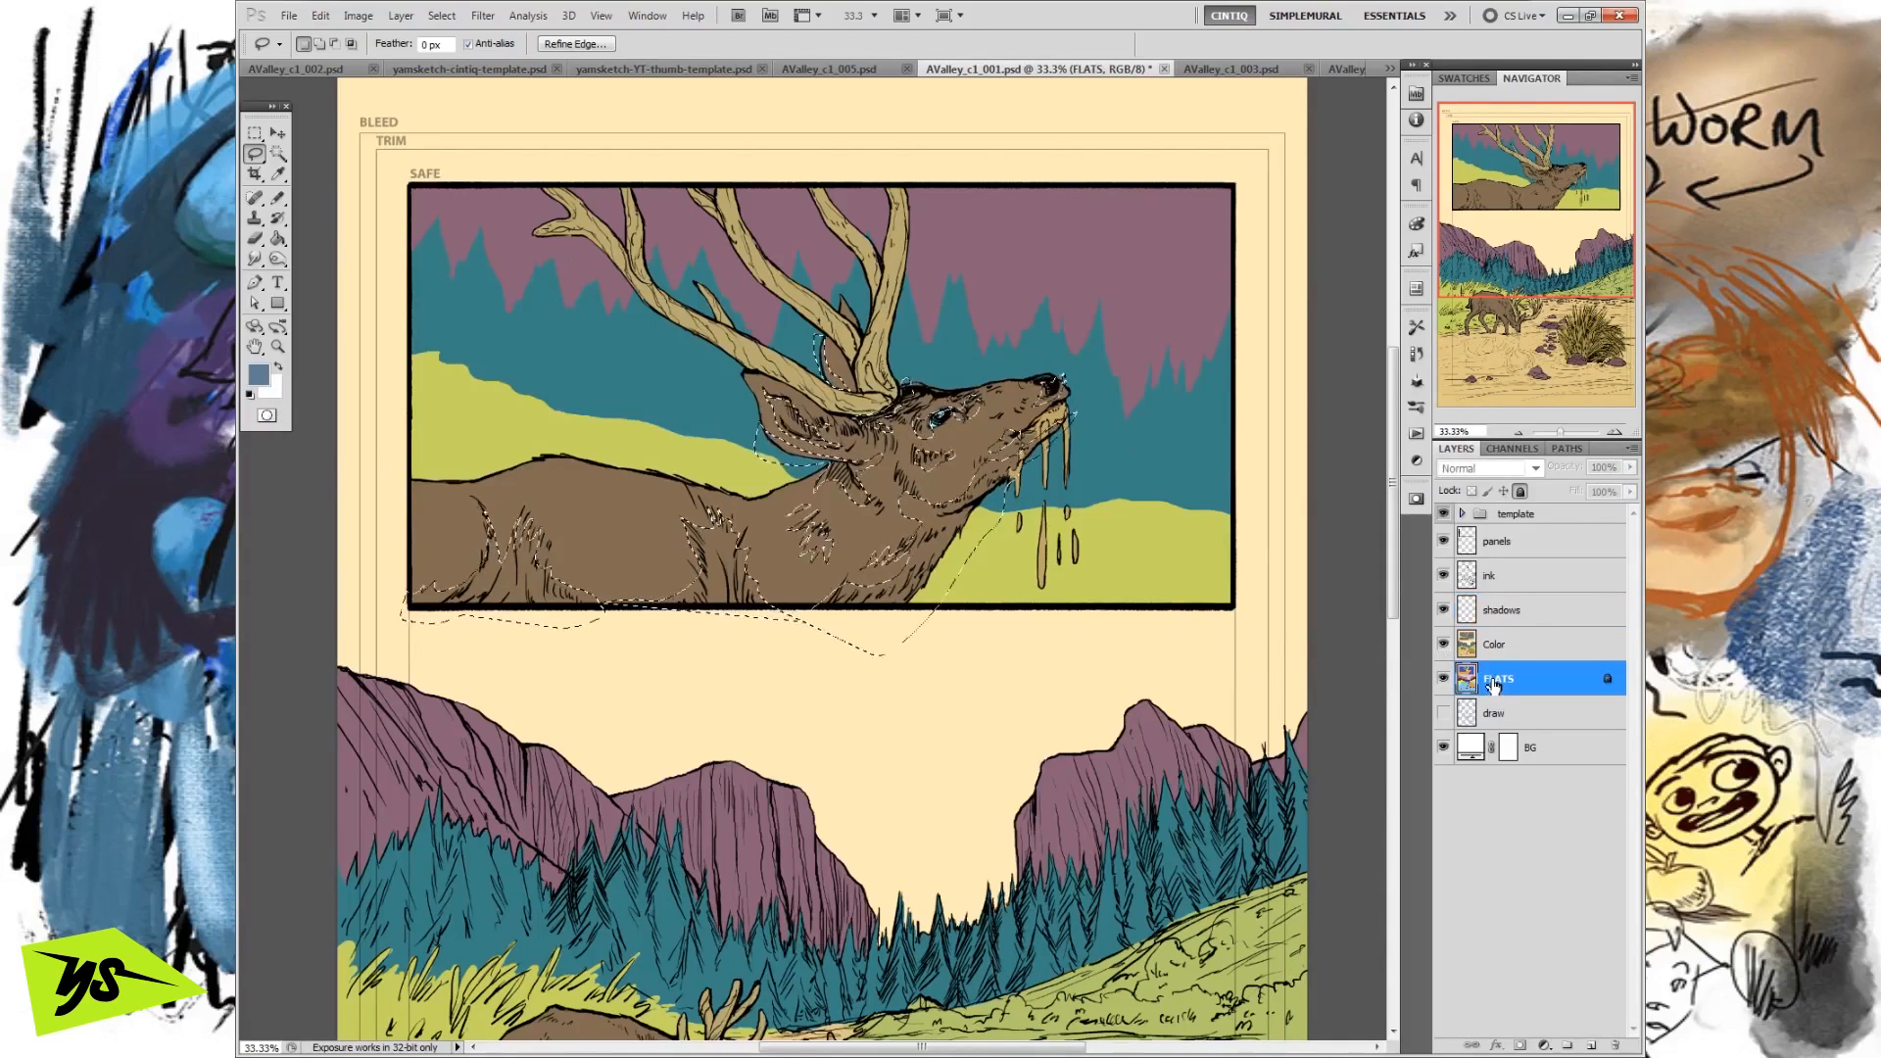
pyautogui.press('w')
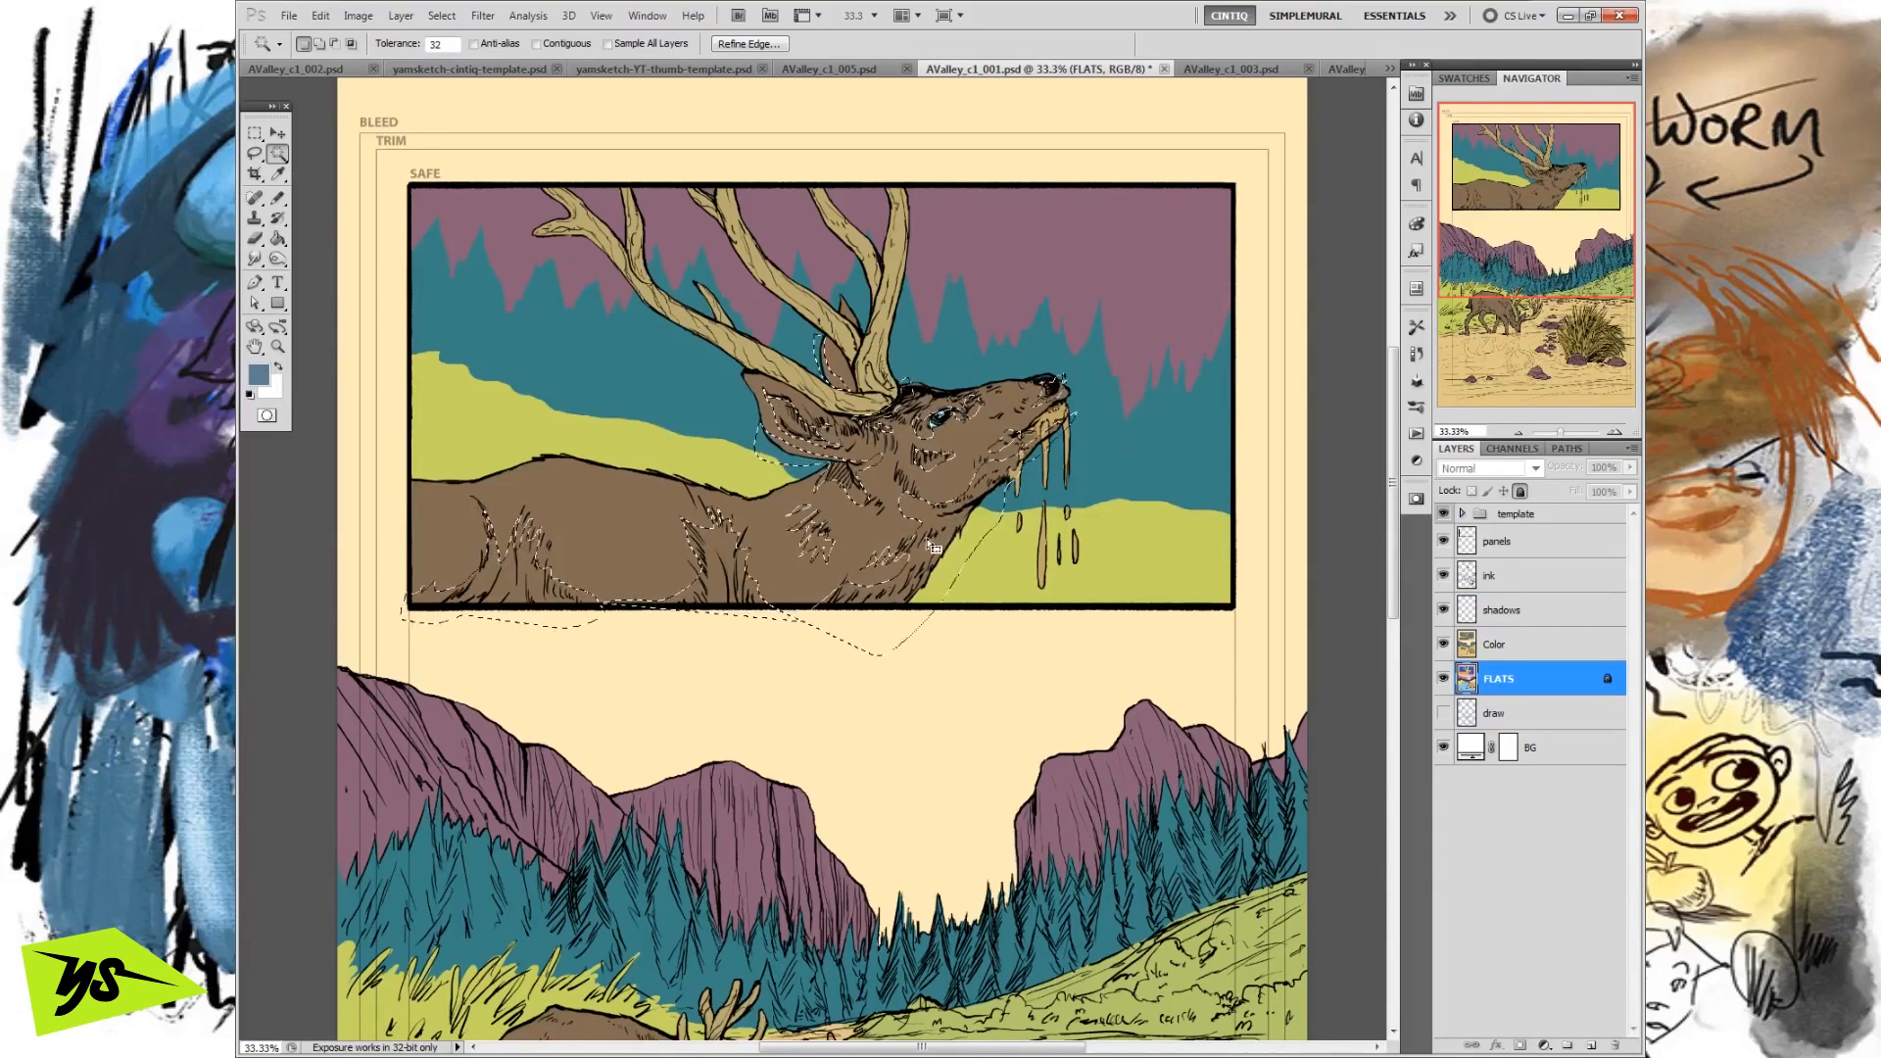
pyautogui.hotkey('shift', 'alt')
pyautogui.hotkey('shift', 'alt')
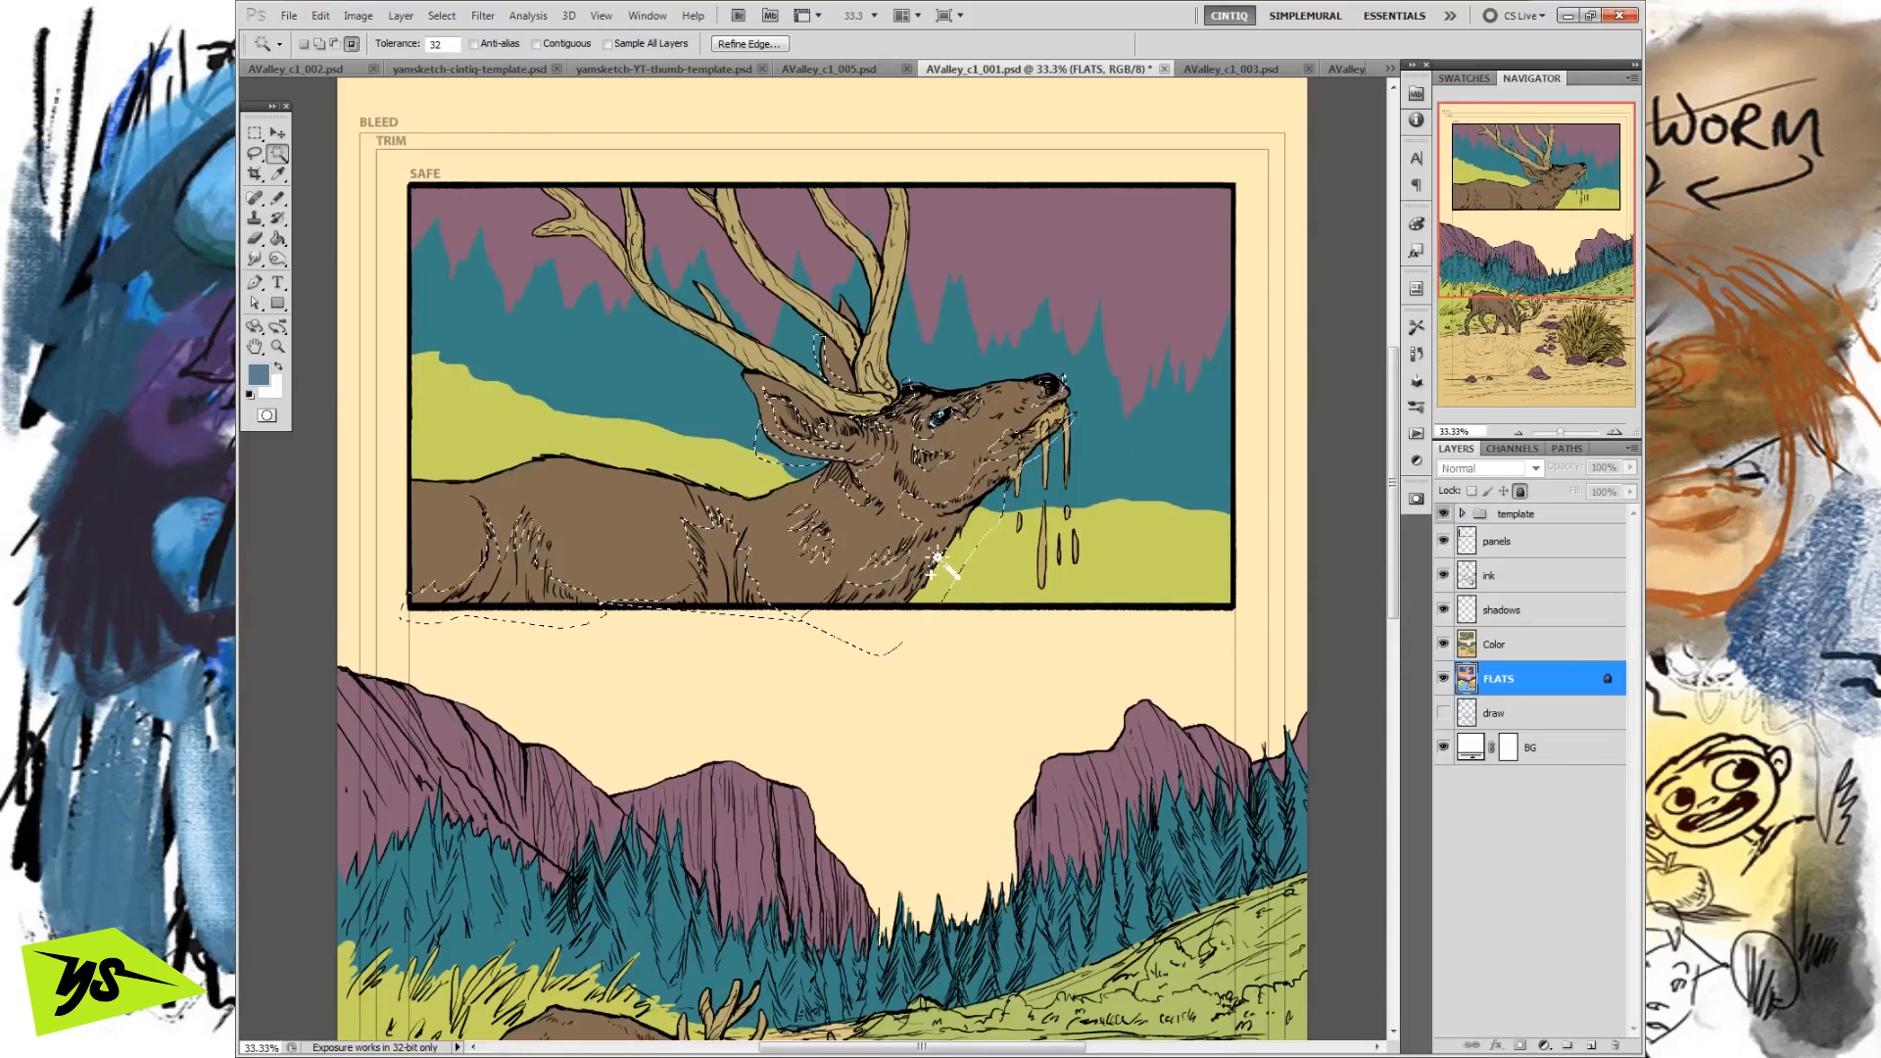
pyautogui.hotkey('shift', 'alt')
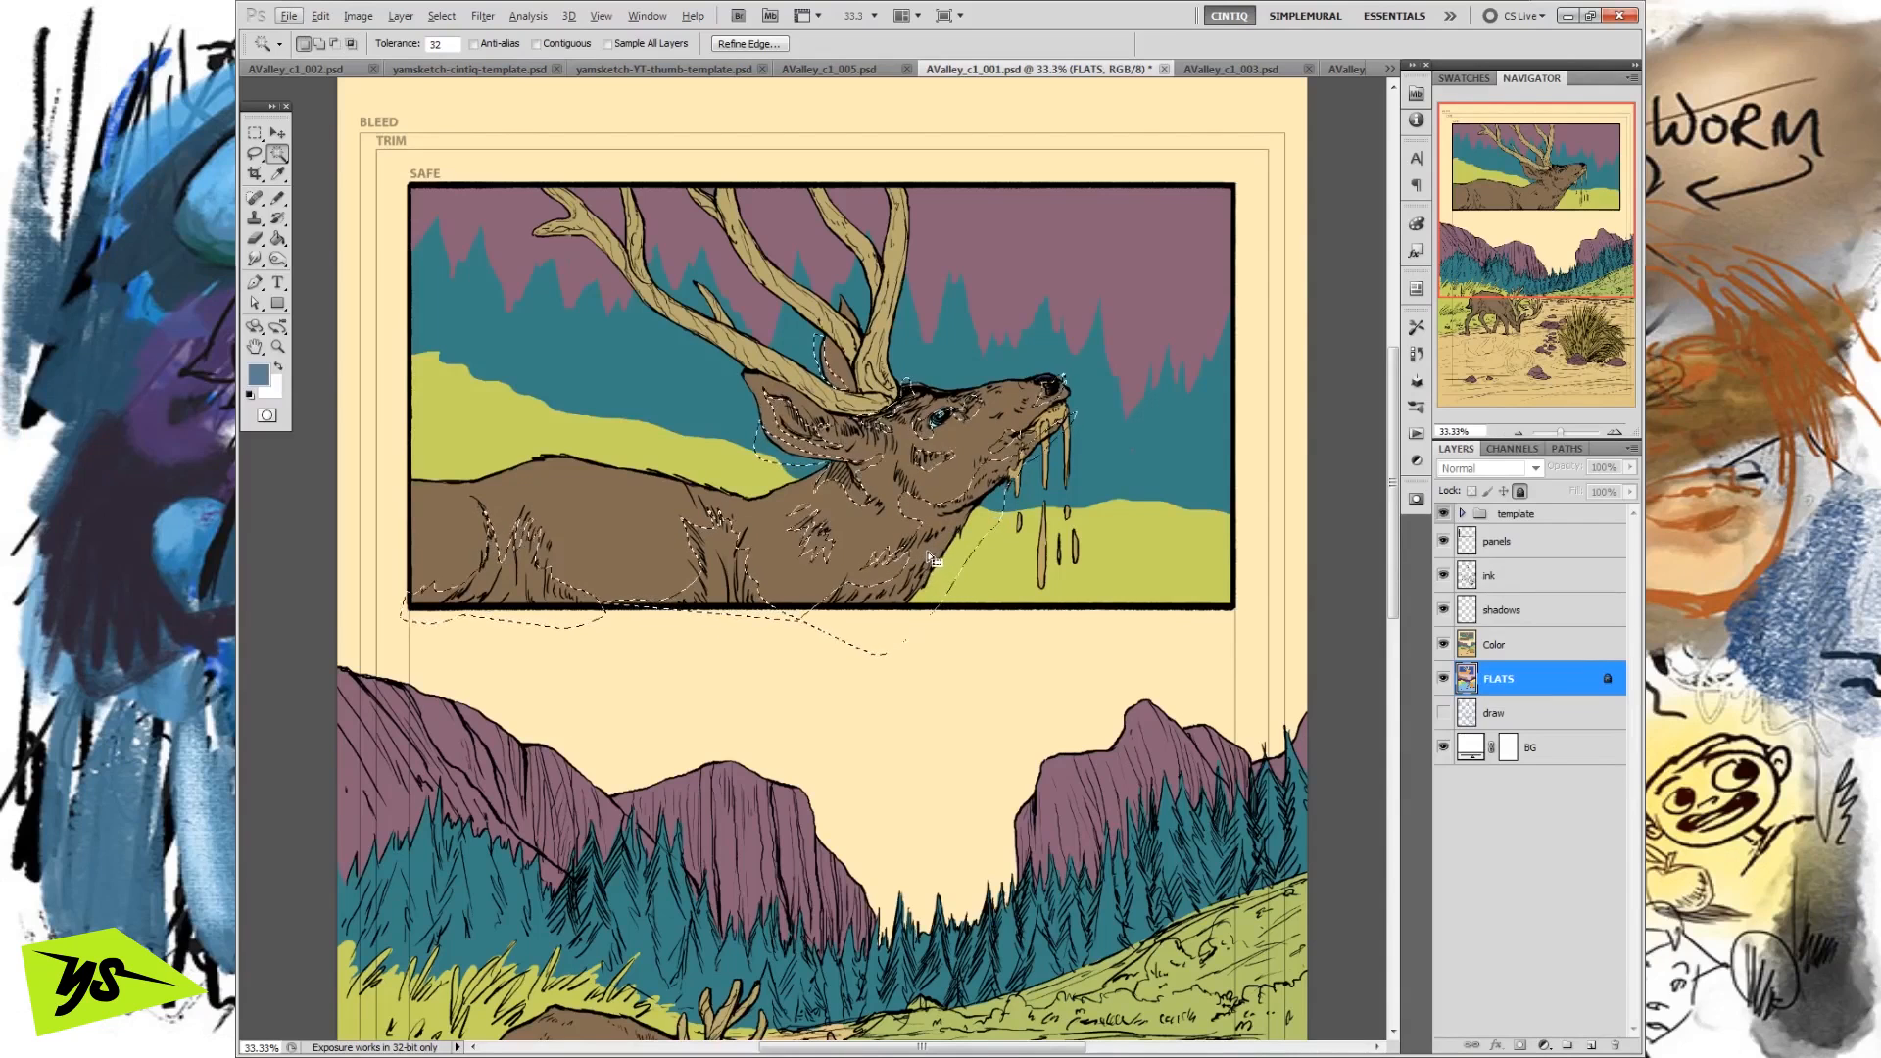
pyautogui.press('shift')
pyautogui.hotkey('shift', 'alt')
pyautogui.press('shift')
pyautogui.hotkey('shift', 'alt')
pyautogui.press('shift')
pyautogui.hotkey('shift', 'alt')
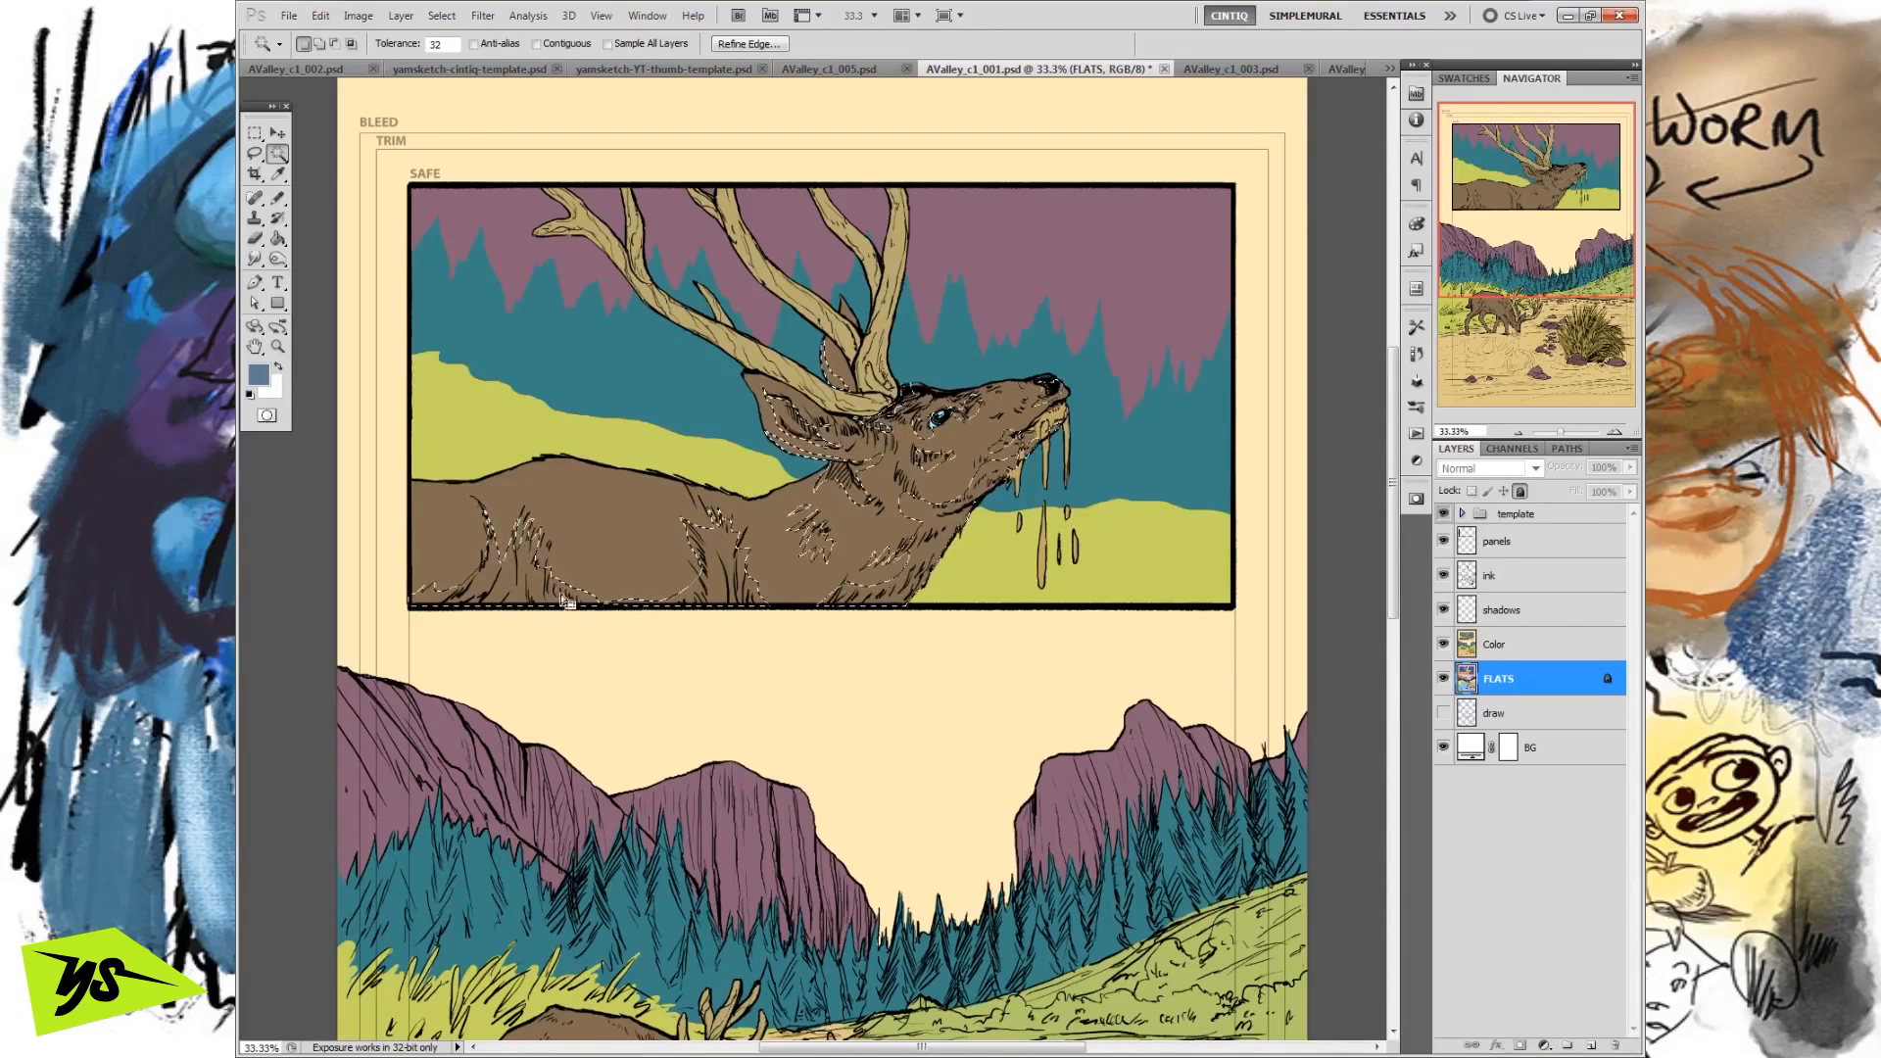
# Fill the deer's shadow selection on the shadows layer with the foreground colour in Normal mode at 100% opacity, and deselect.
pyautogui.click(1501, 612)
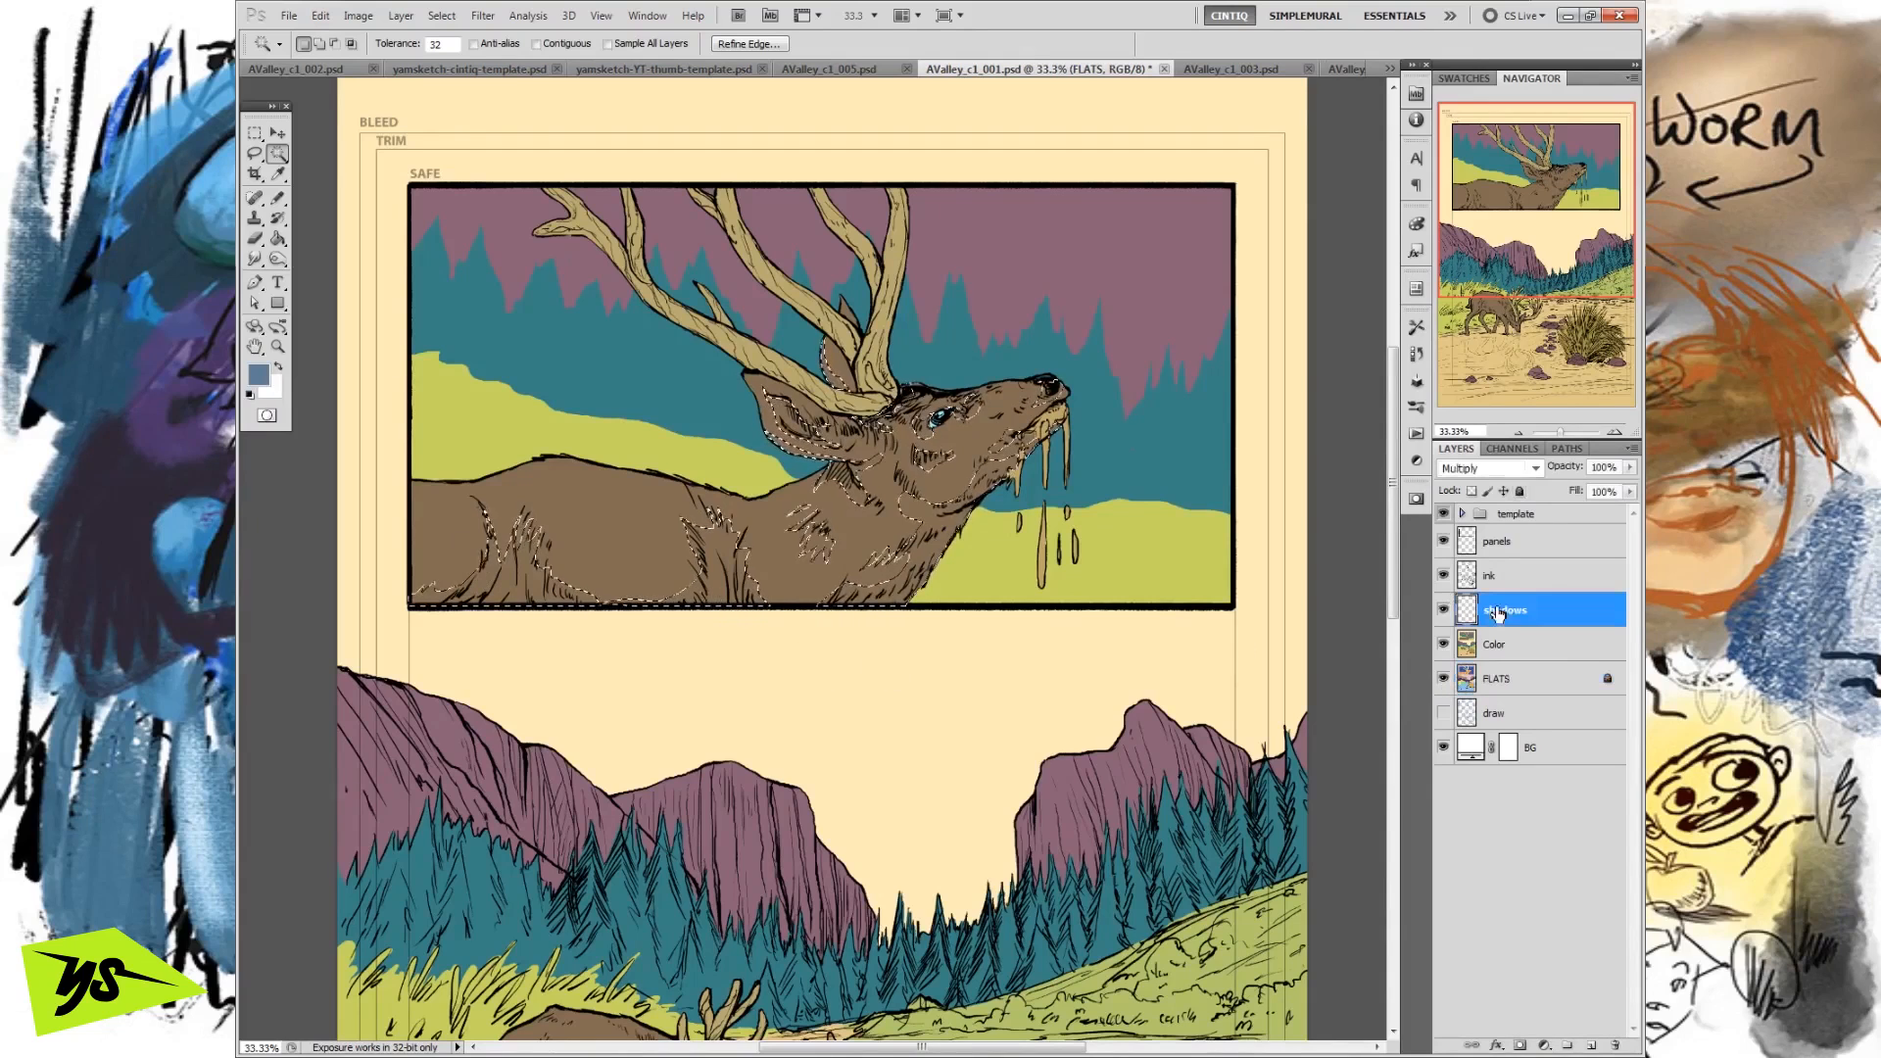
pyautogui.click(321, 16)
pyautogui.click(381, 334)
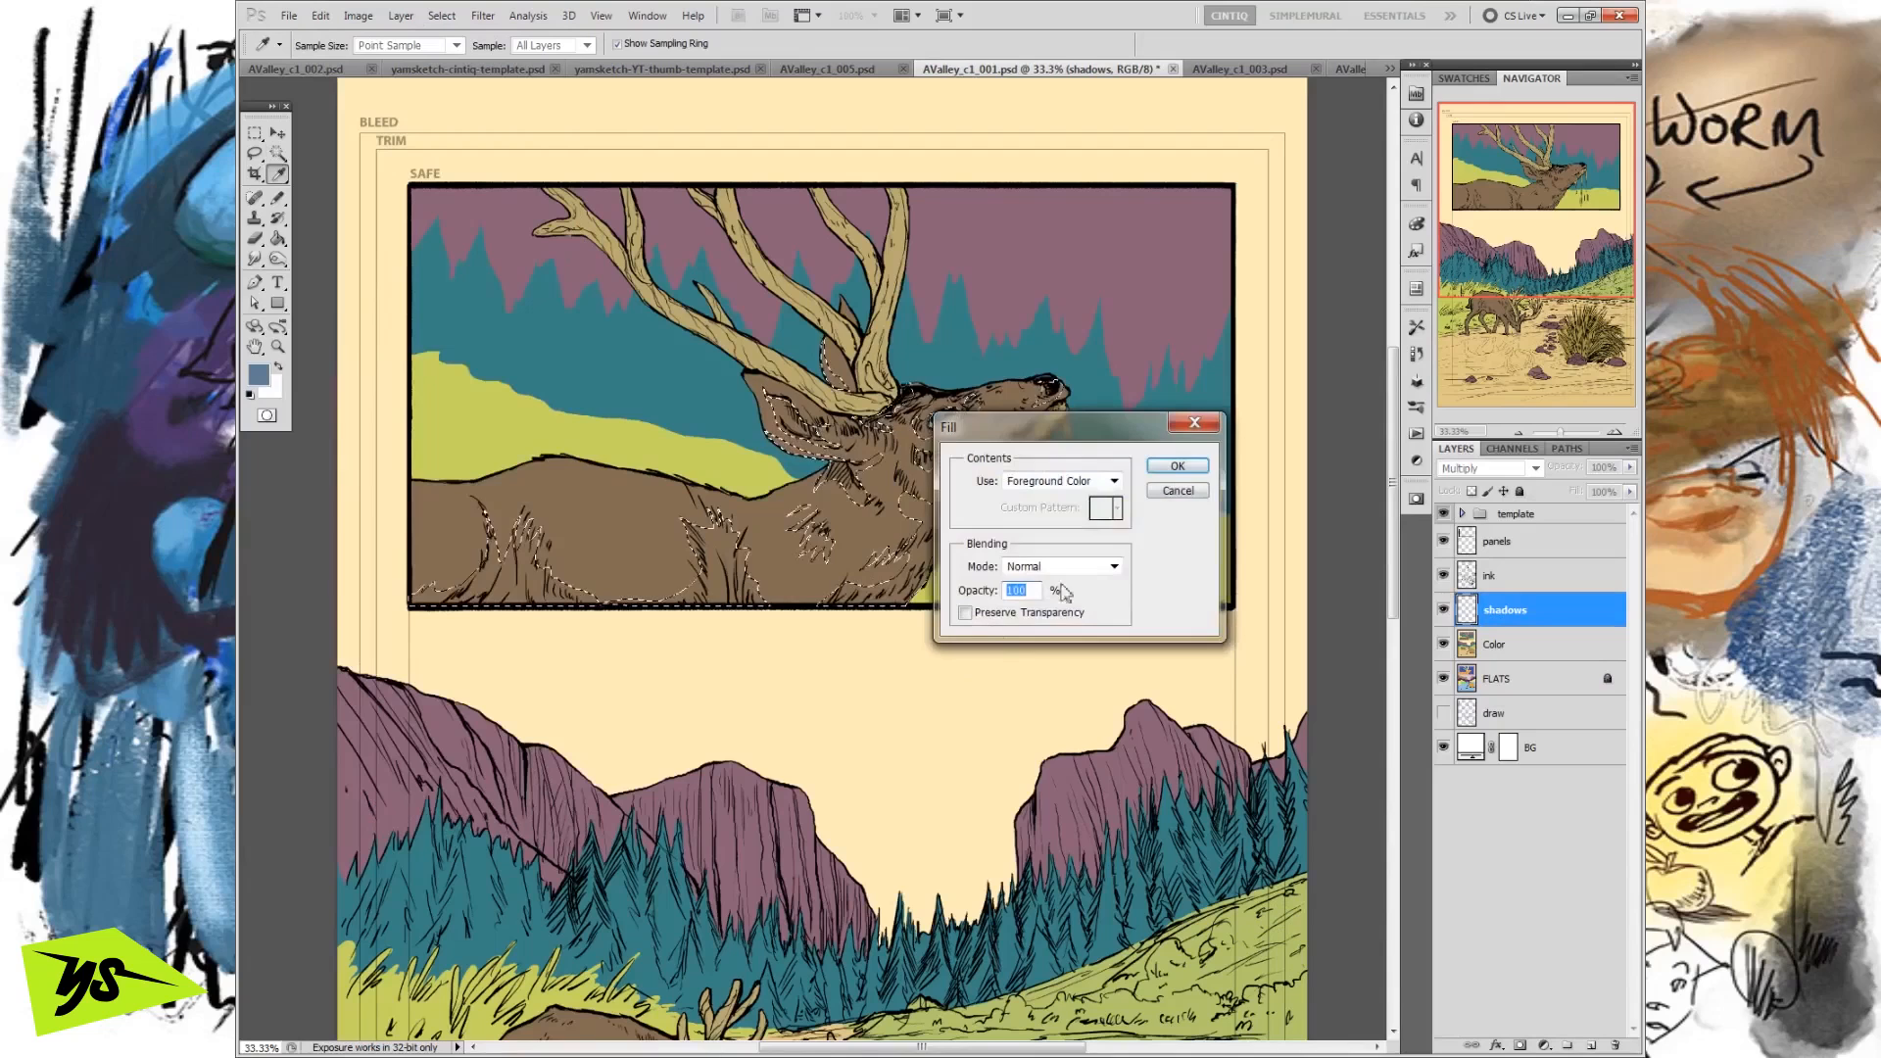
pyautogui.click(1181, 478)
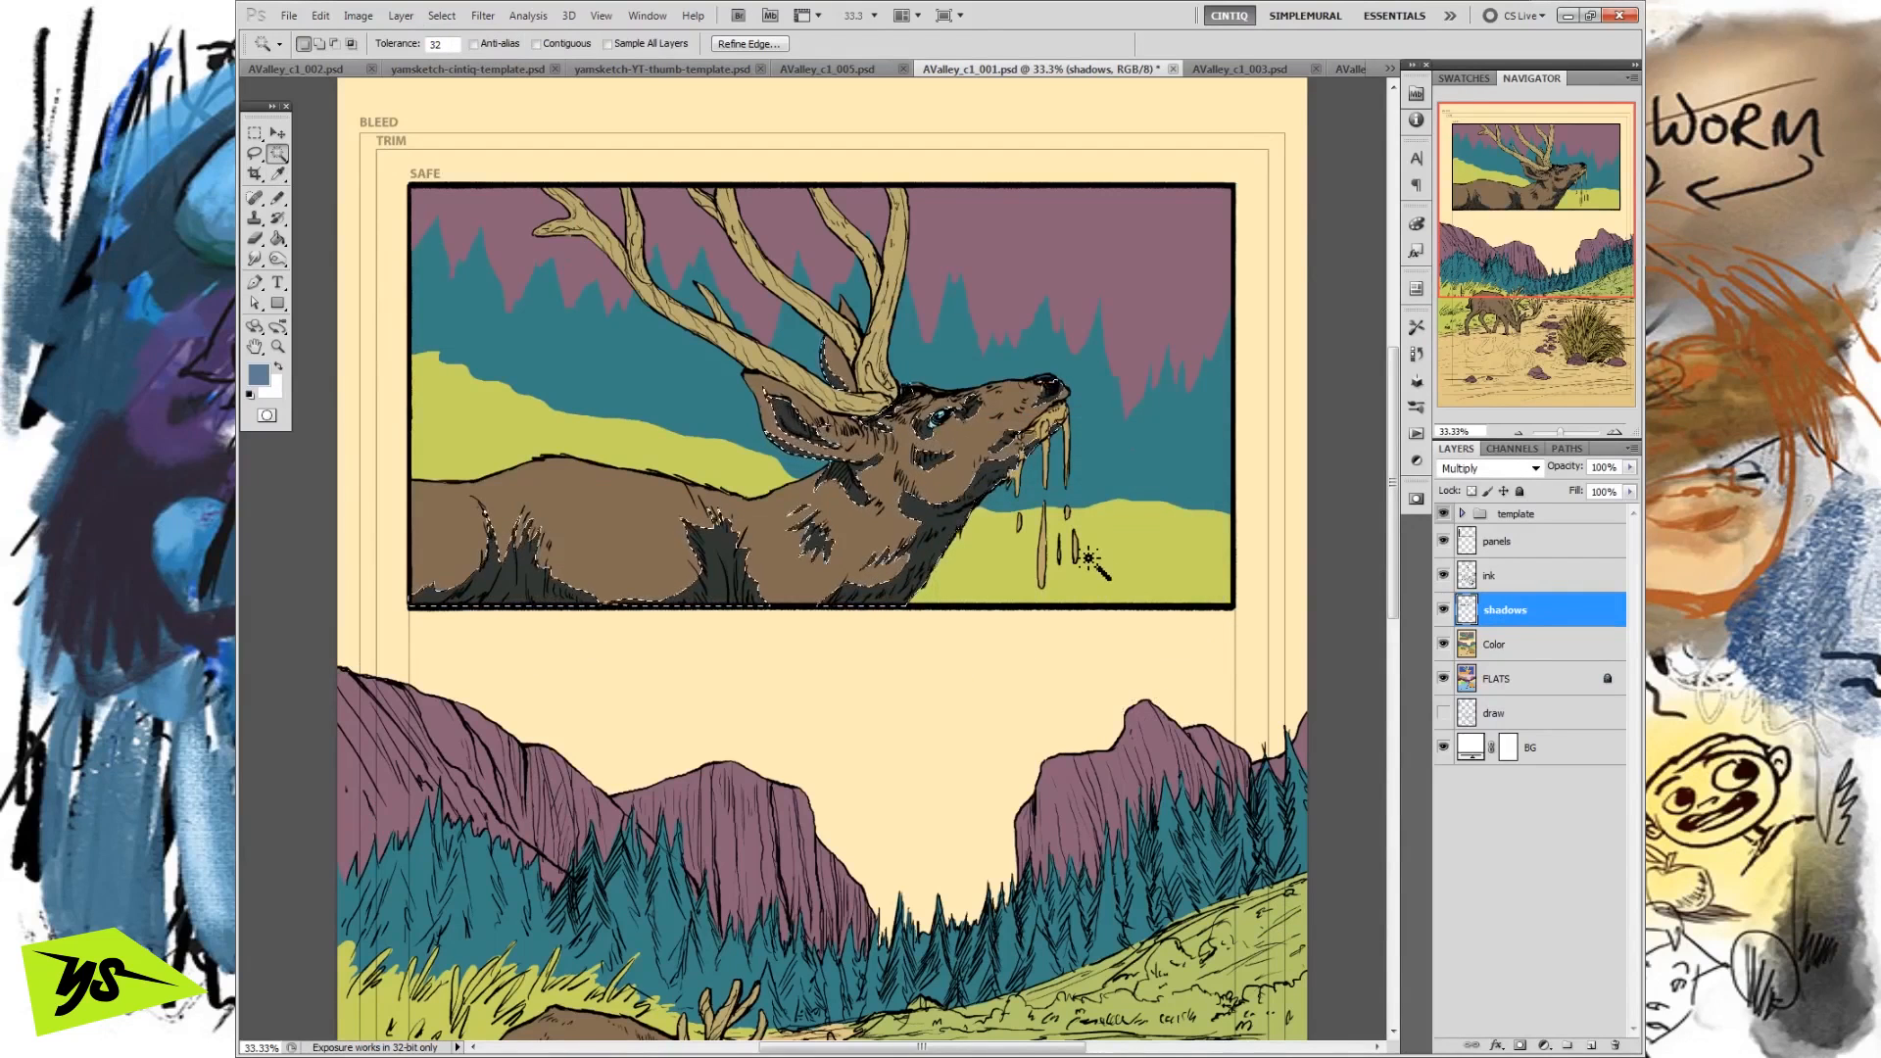
pyautogui.press('l')
pyautogui.hotkey('ctrl', 'd')
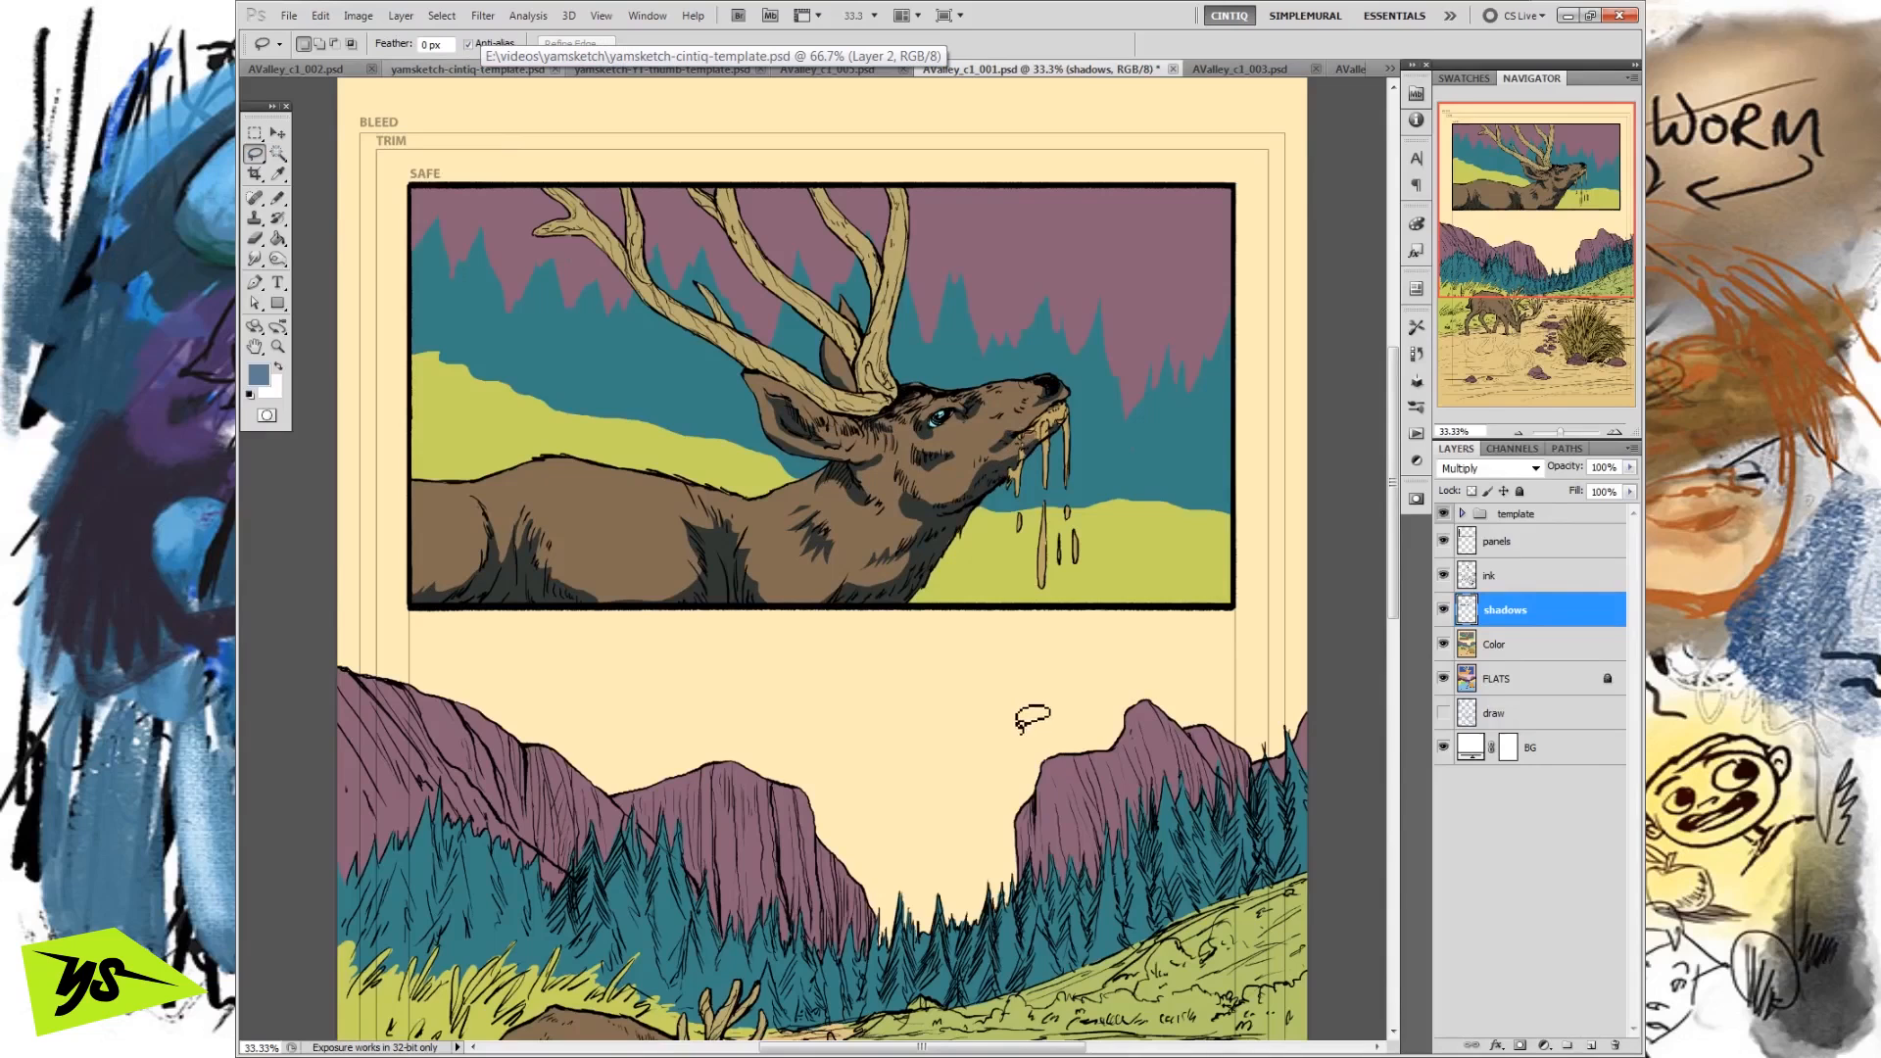
# Lasso small additional shadow shapes on the deer's cheek, brow, muzzle and the fur below the ear.
pyautogui.click(278, 154)
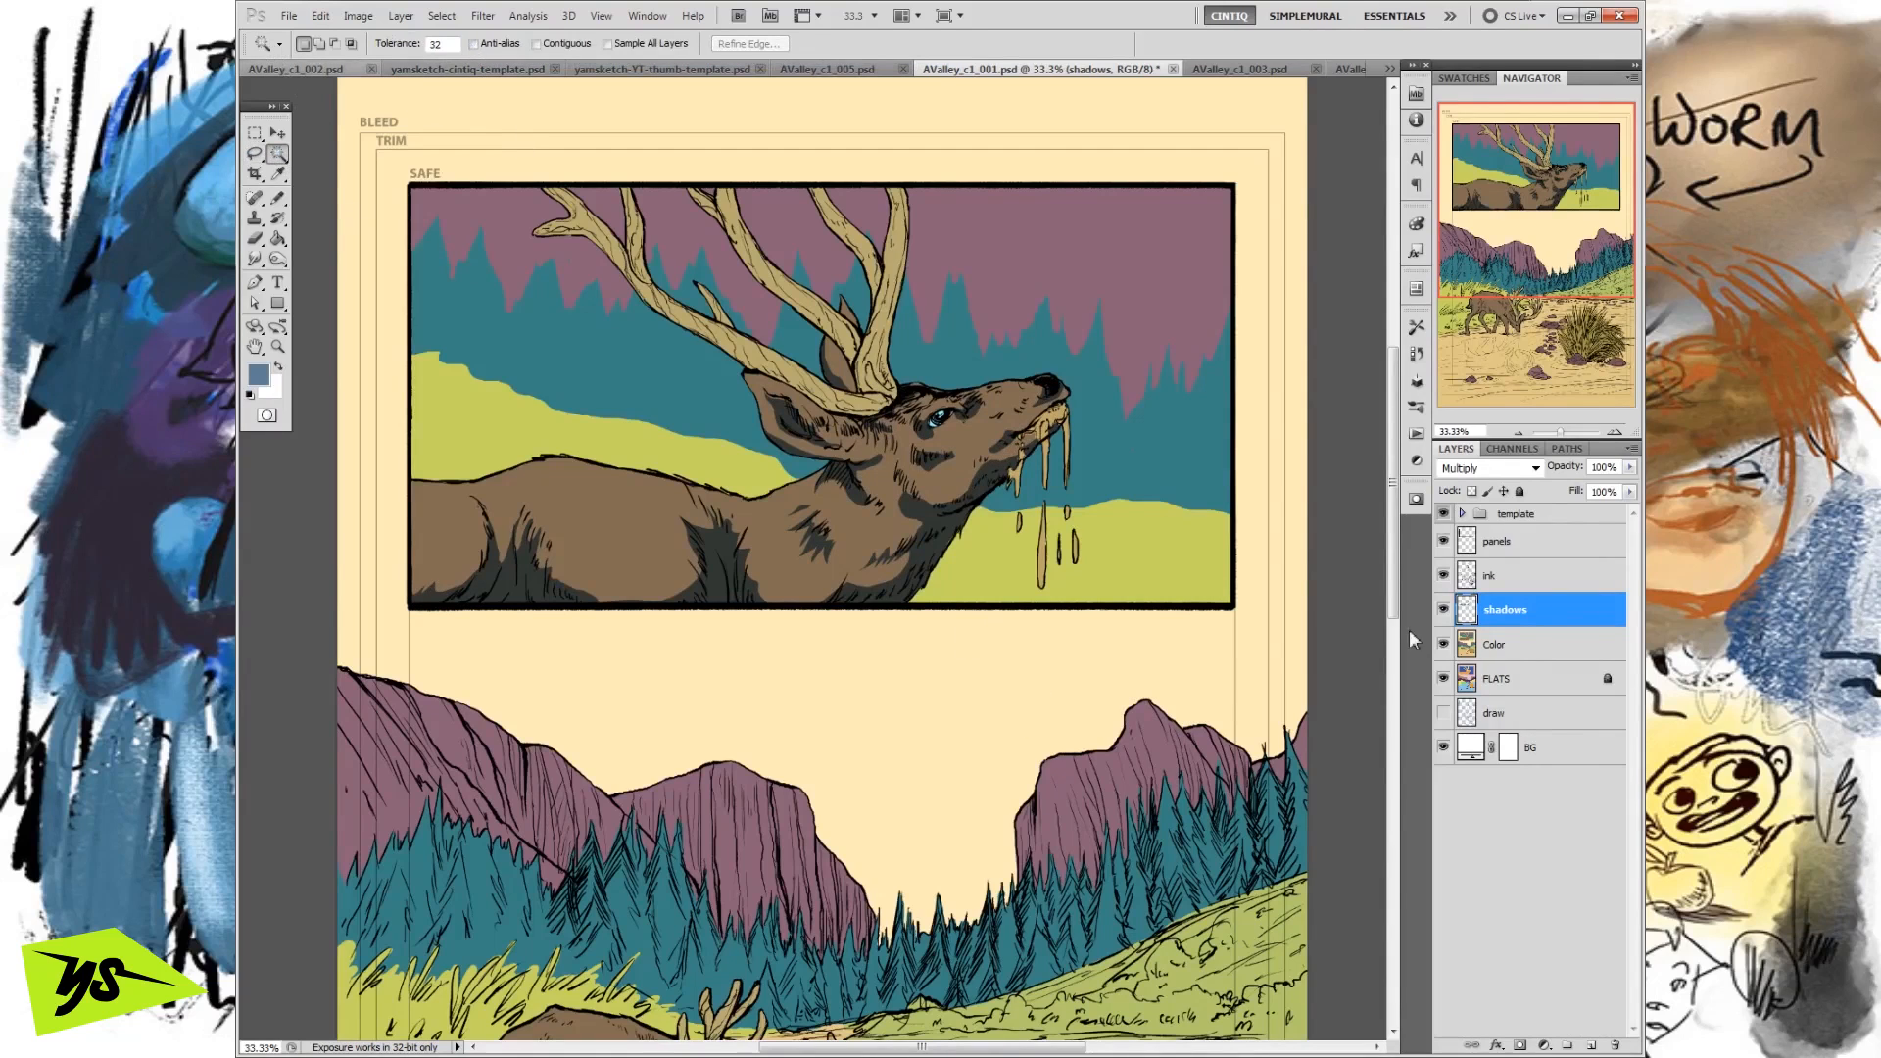
pyautogui.click(254, 153)
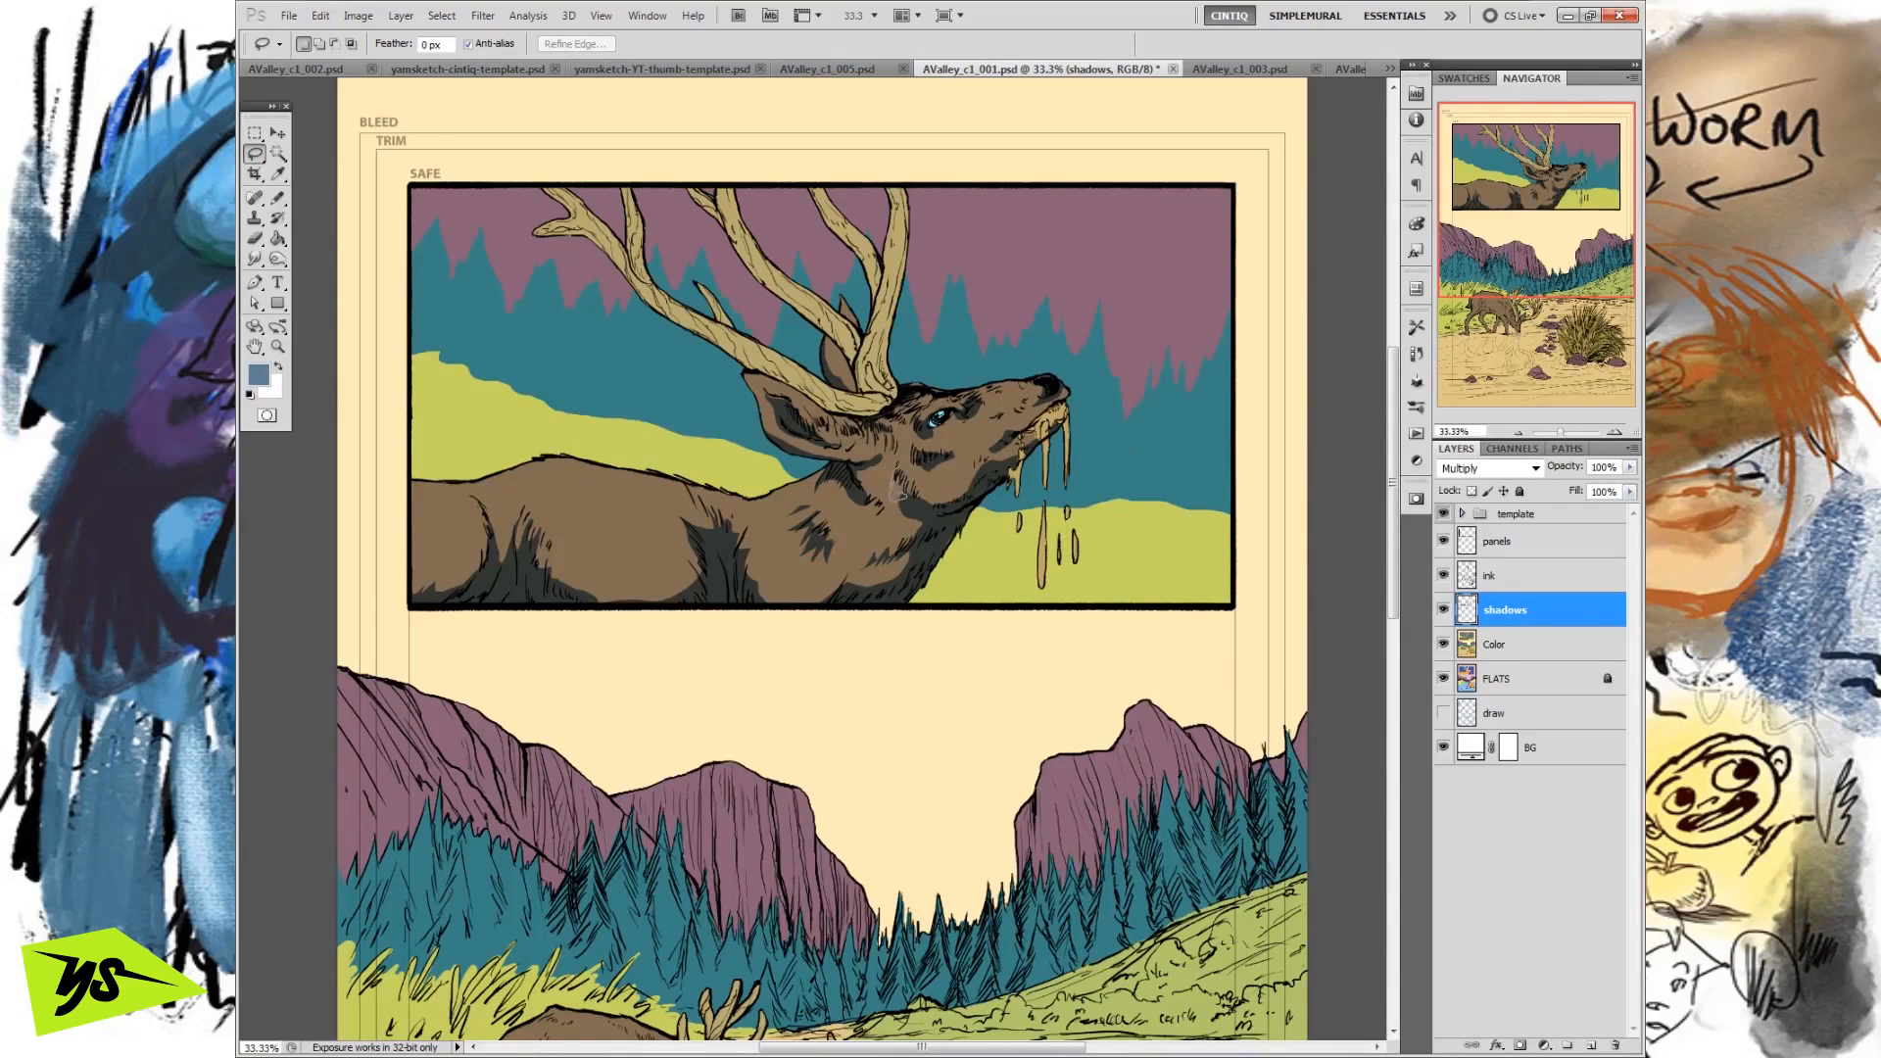
pyautogui.moveTo(899, 477); pyautogui.dragTo(898, 471)
pyautogui.moveTo(968, 407); pyautogui.dragTo(929, 391)
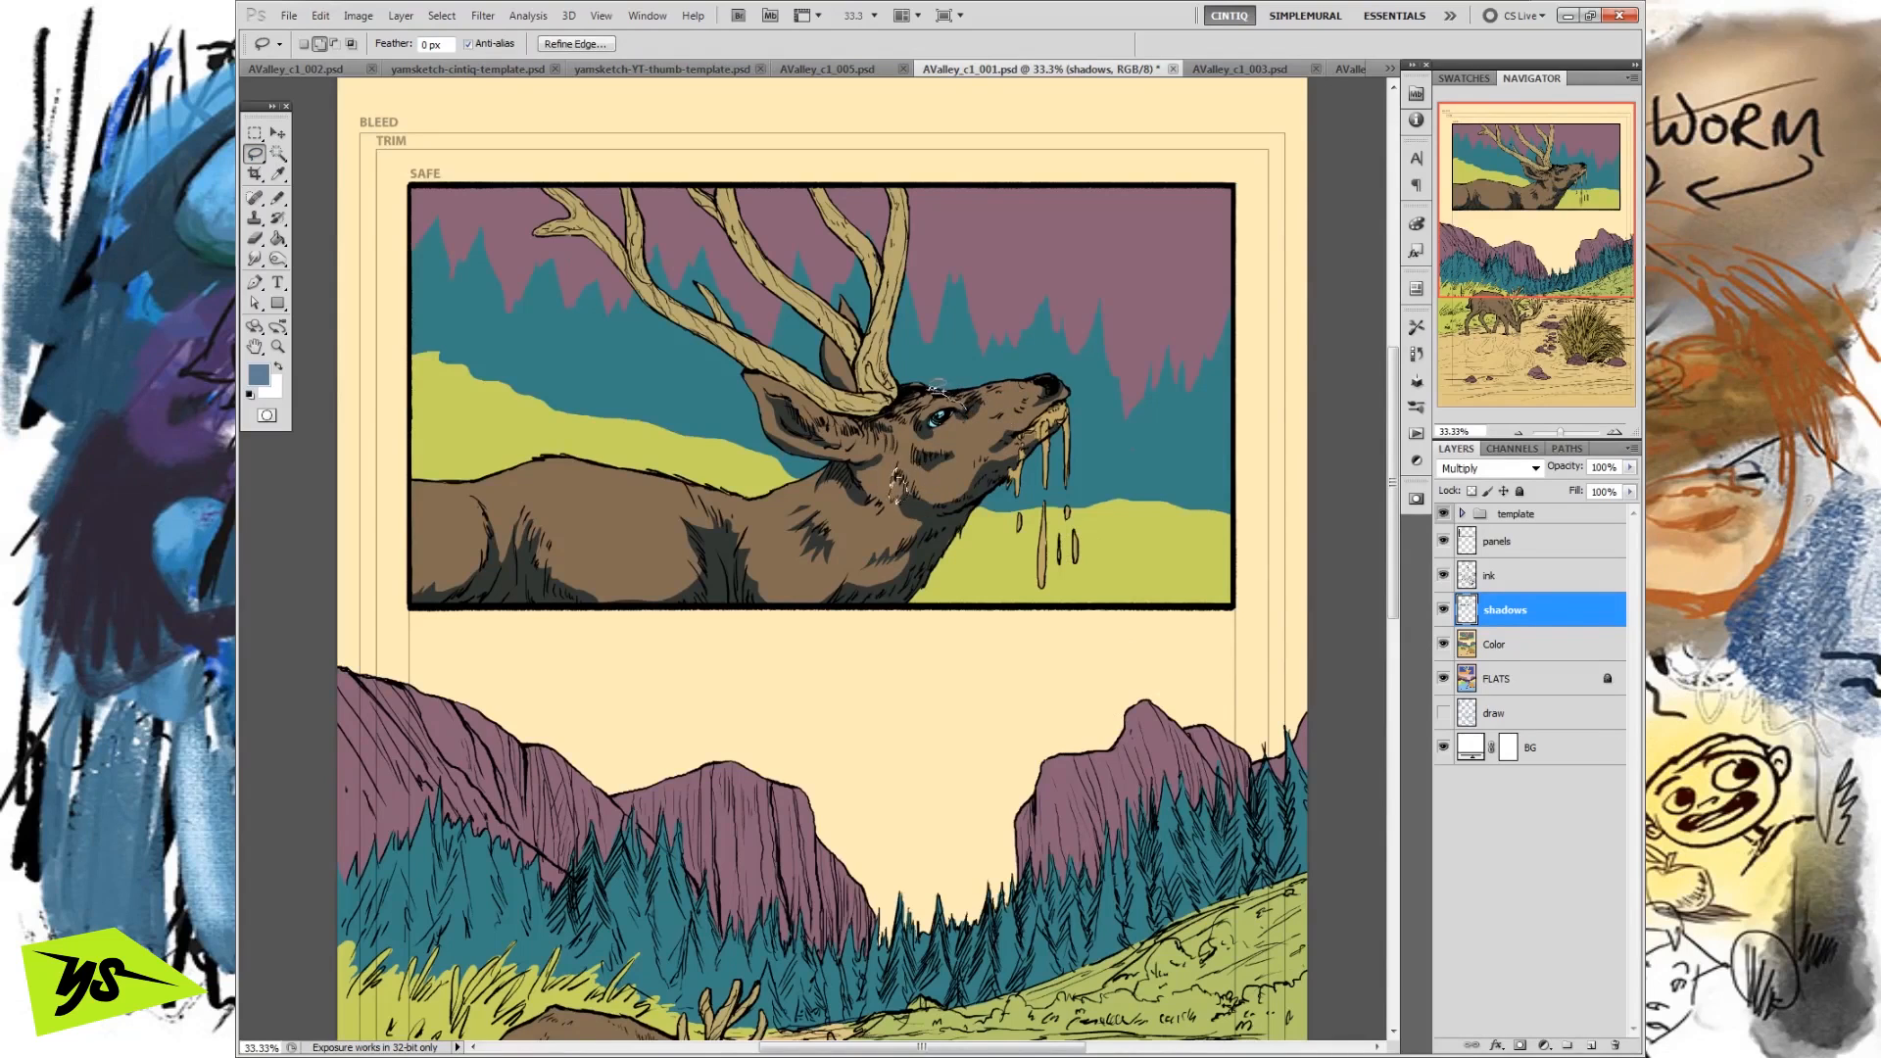
pyautogui.moveTo(988, 389); pyautogui.dragTo(988, 390)
pyautogui.moveTo(998, 420); pyautogui.dragTo(1014, 412)
pyautogui.moveTo(887, 449)
pyautogui.mouseDown()
pyautogui.moveTo(881, 418)
pyautogui.moveTo(836, 416)
pyautogui.moveTo(862, 423)
pyautogui.mouseUp()
# Fill the small face shadow selections with the foreground colour on the shadows layer and deselect.
pyautogui.click(320, 16)
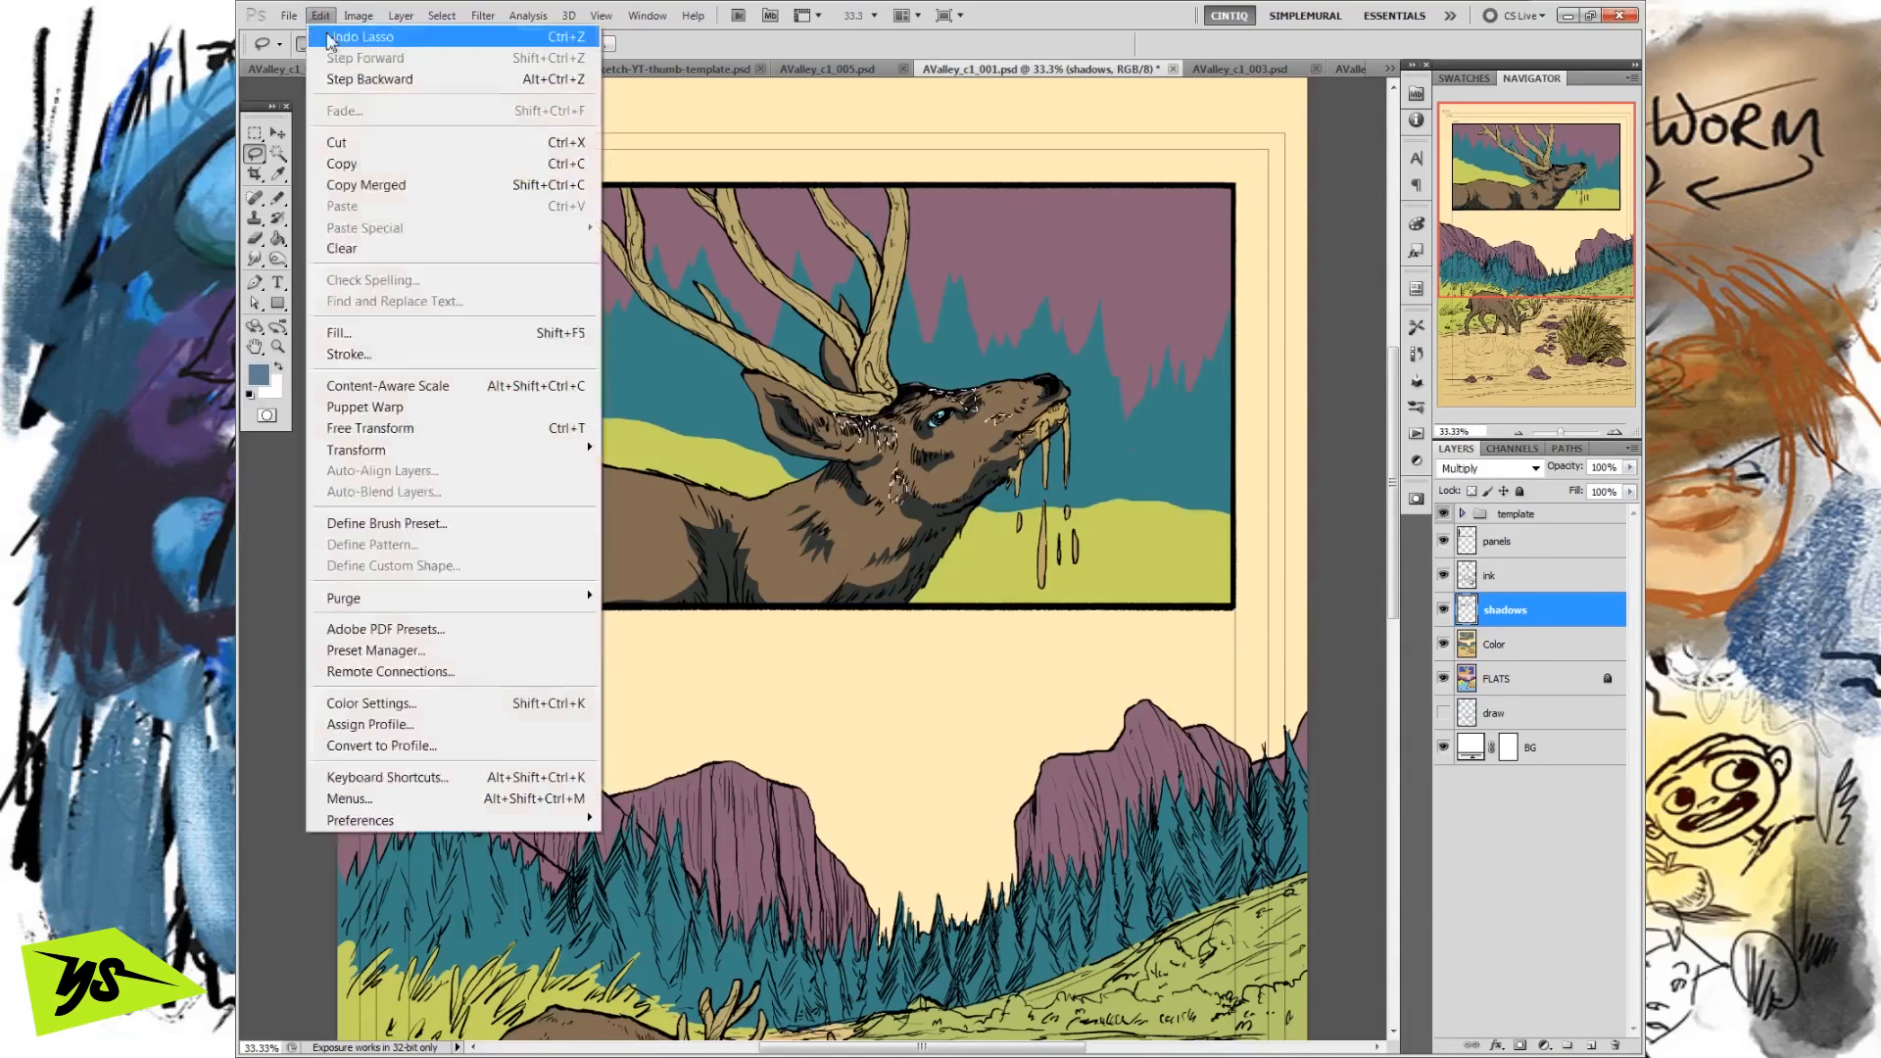
pyautogui.click(444, 355)
pyautogui.click(1189, 477)
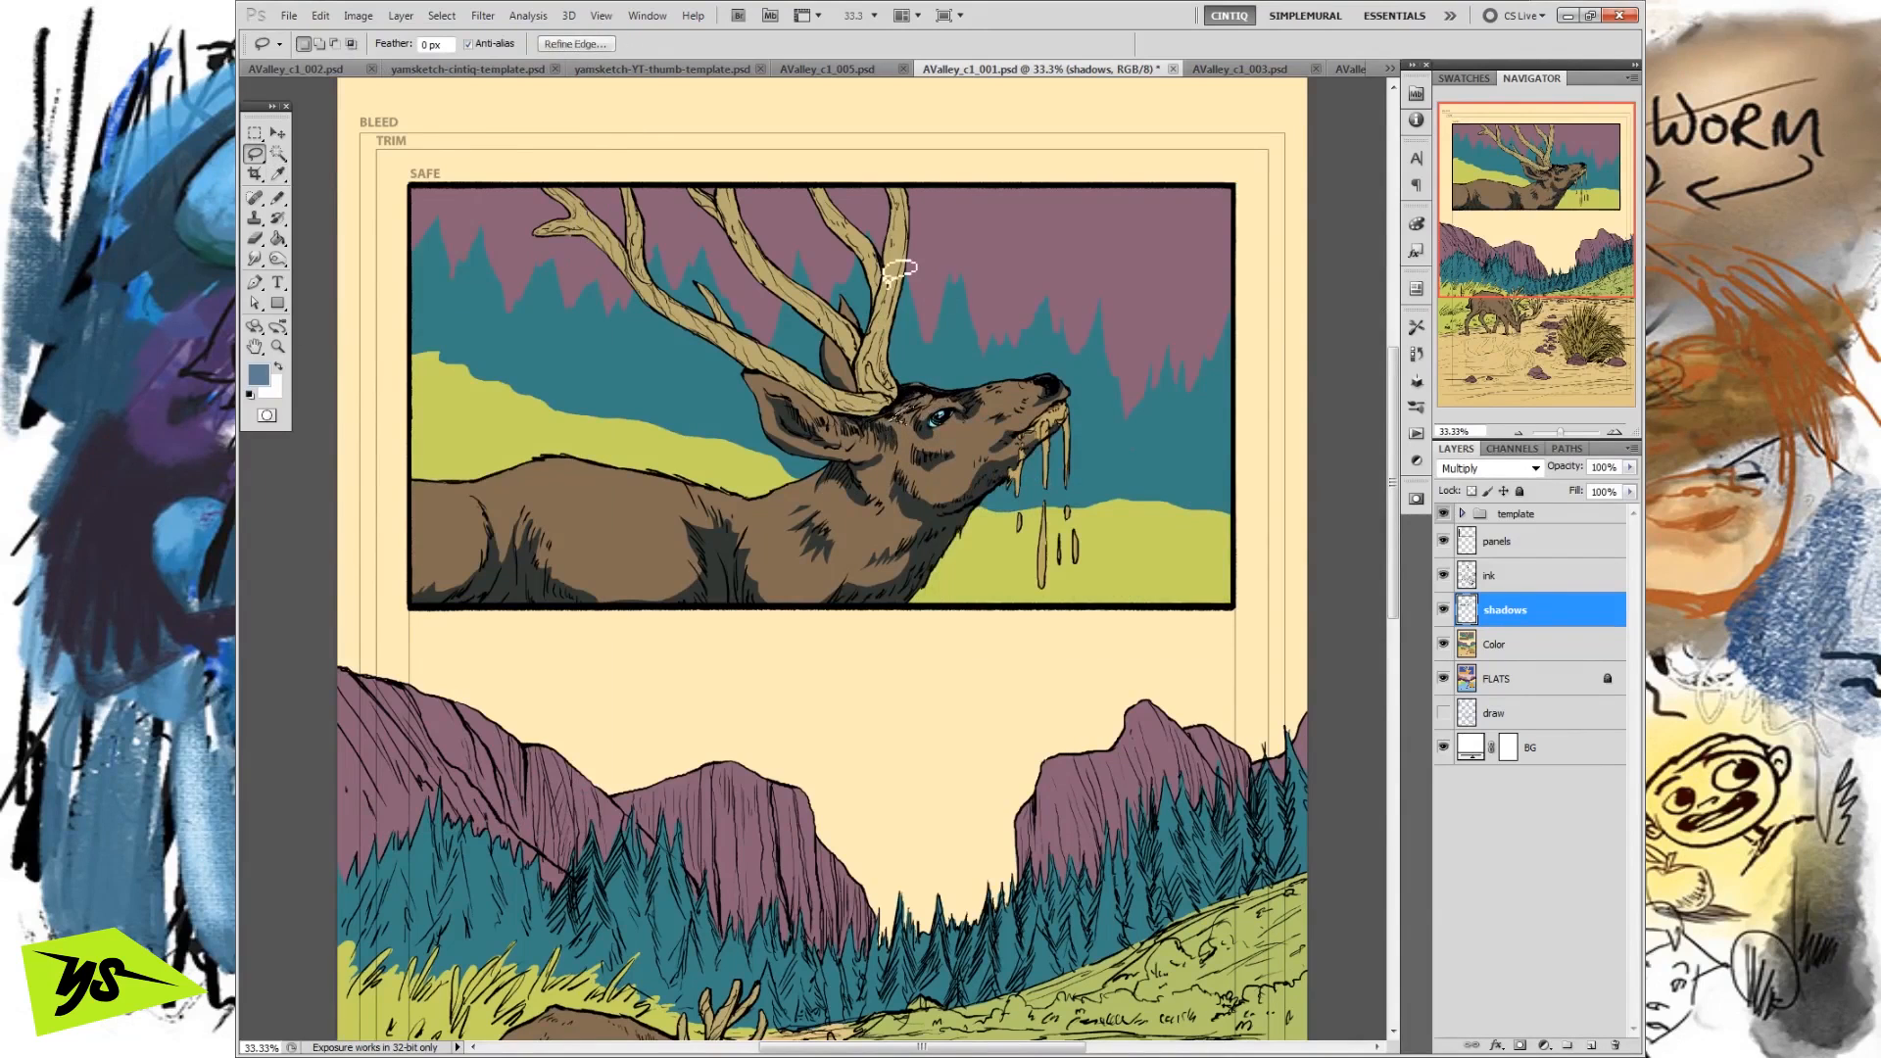
pyautogui.click(321, 16)
pyautogui.click(379, 333)
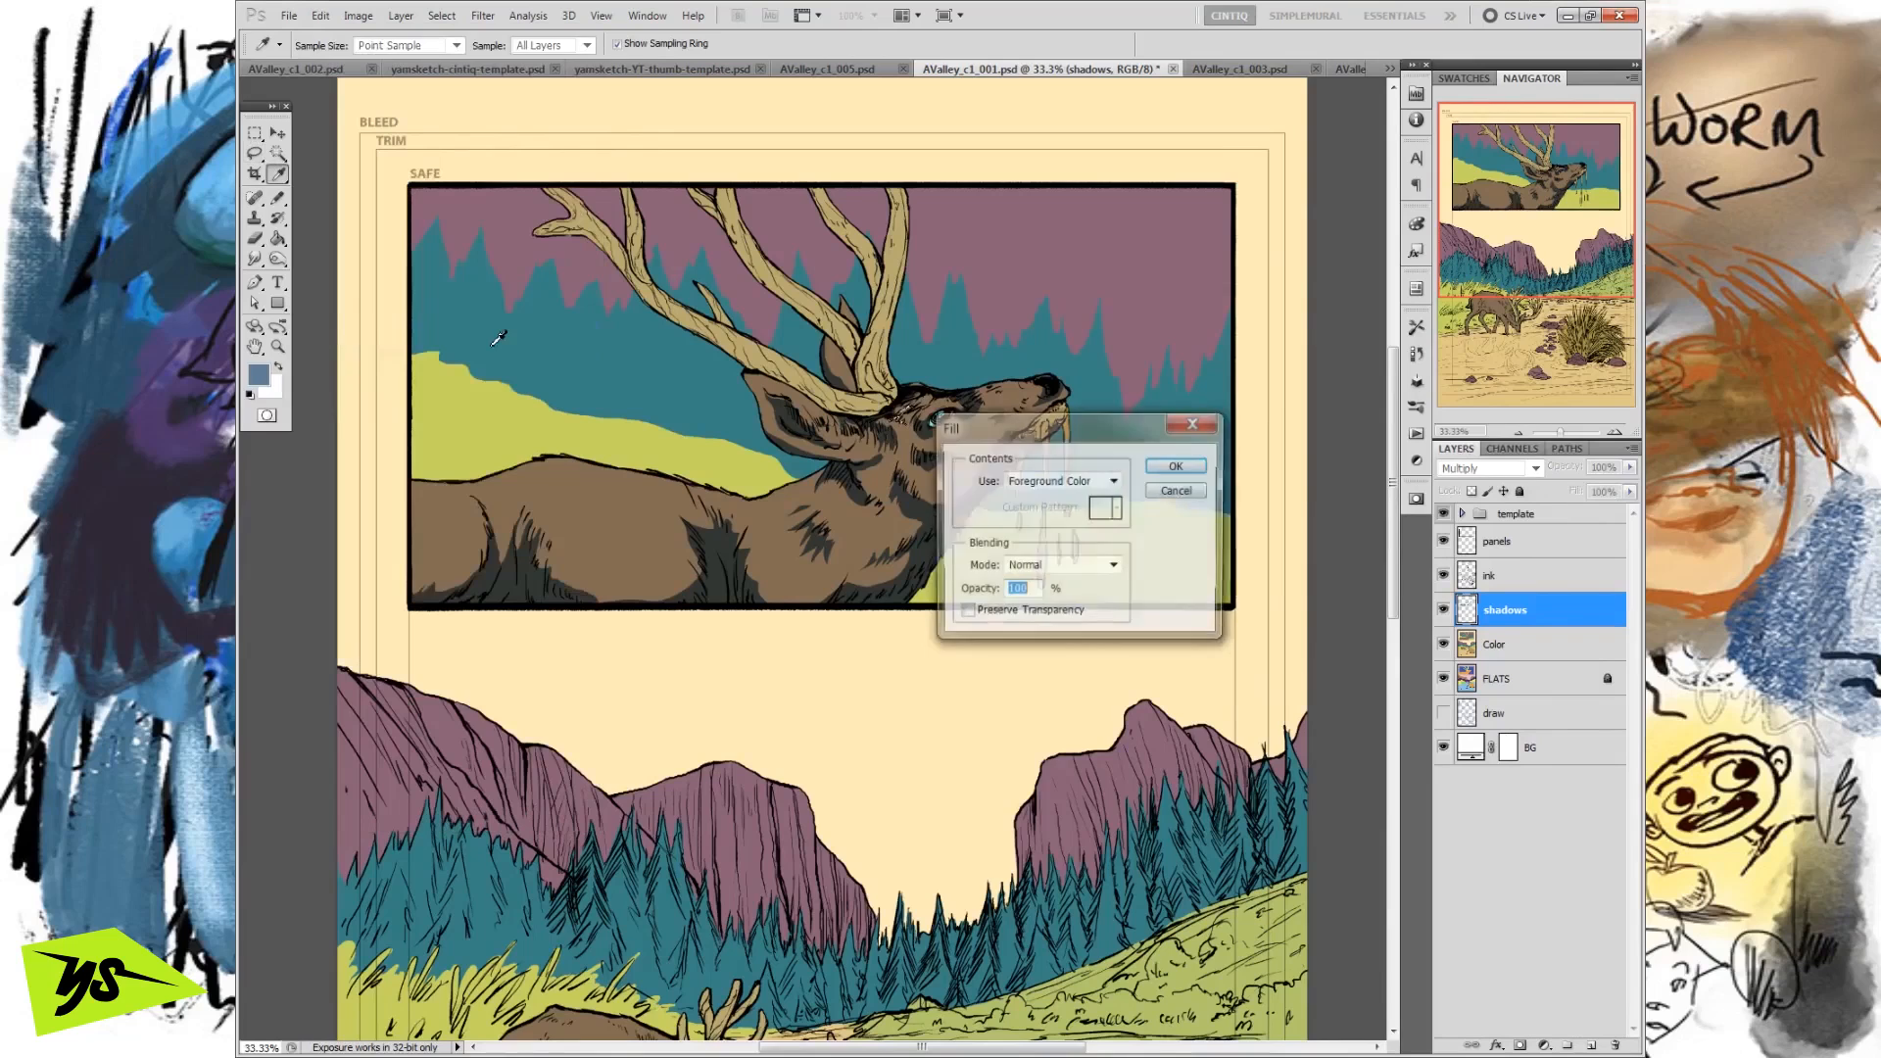
pyautogui.click(1166, 474)
pyautogui.hotkey('ctrl', 'd')
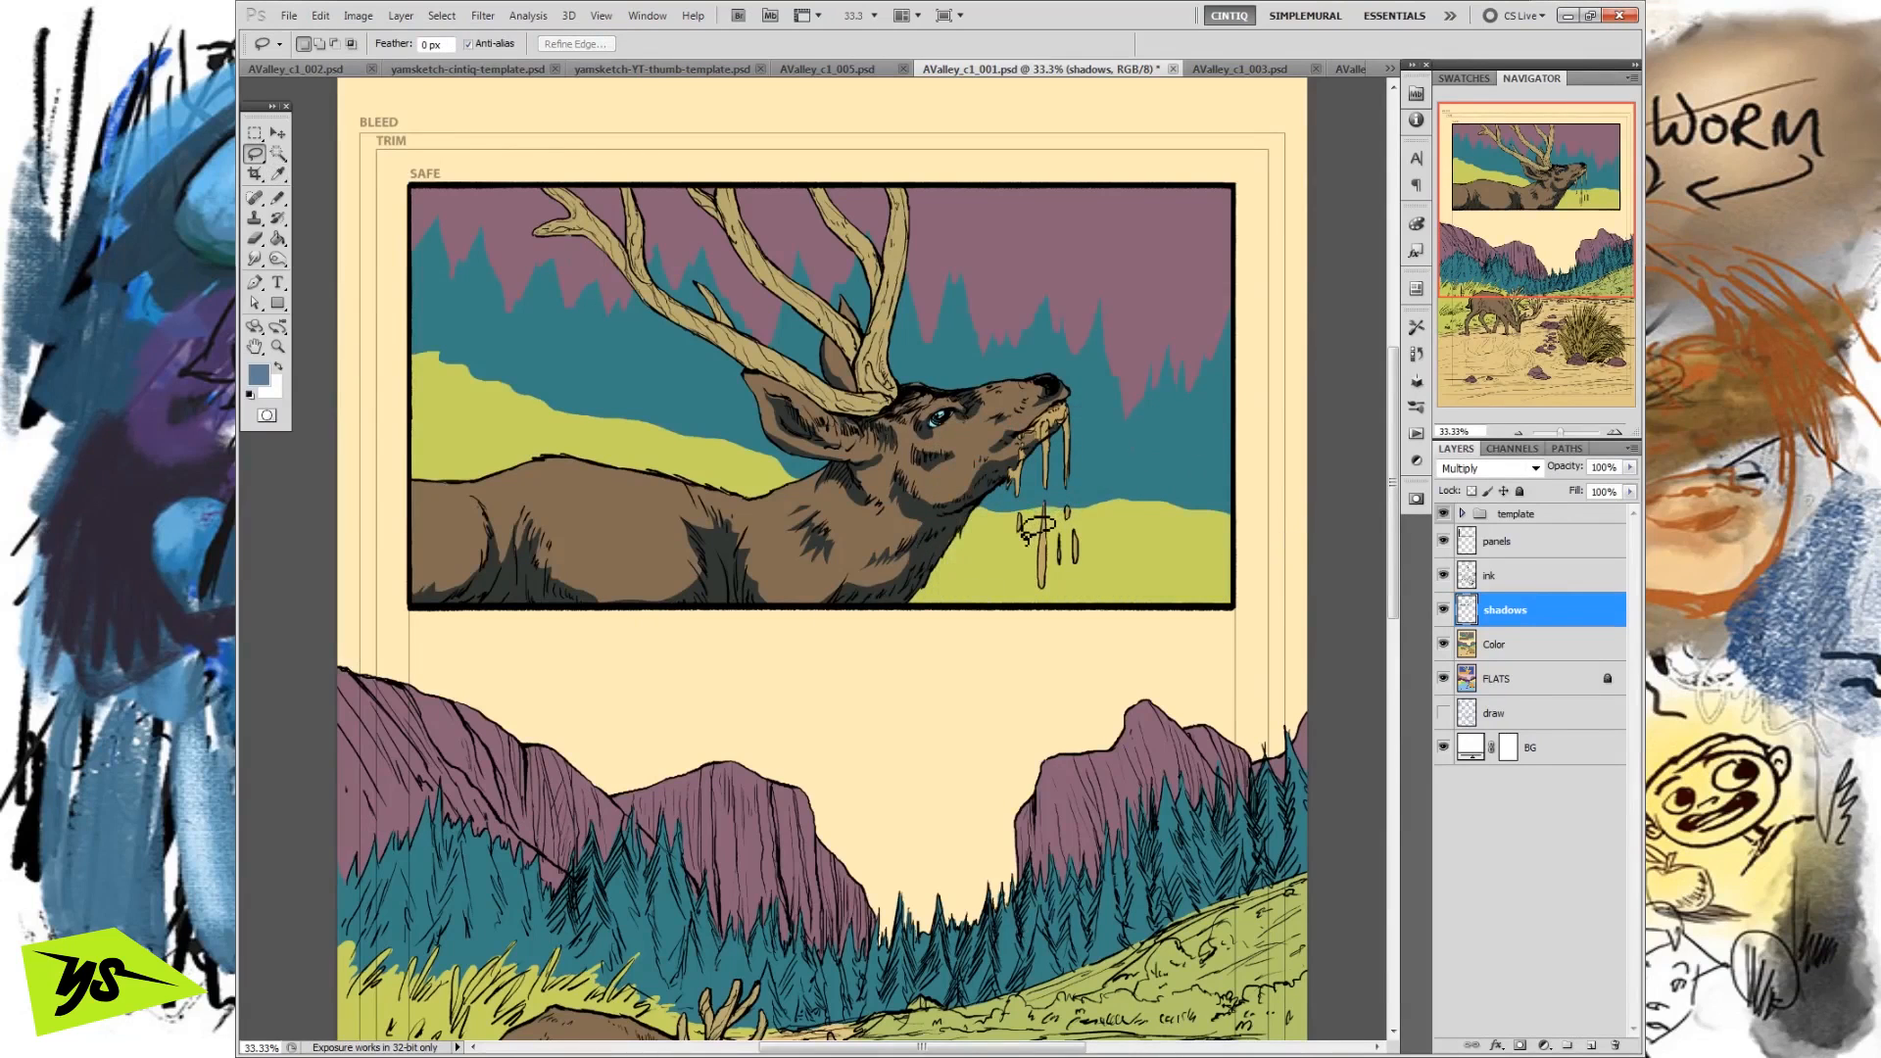
# Discard the first antler selection and lasso shadow strips along the upright antler beam nearest the snout and its upper tine.
pyautogui.moveTo(579, 211); pyautogui.dragTo(927, 401)
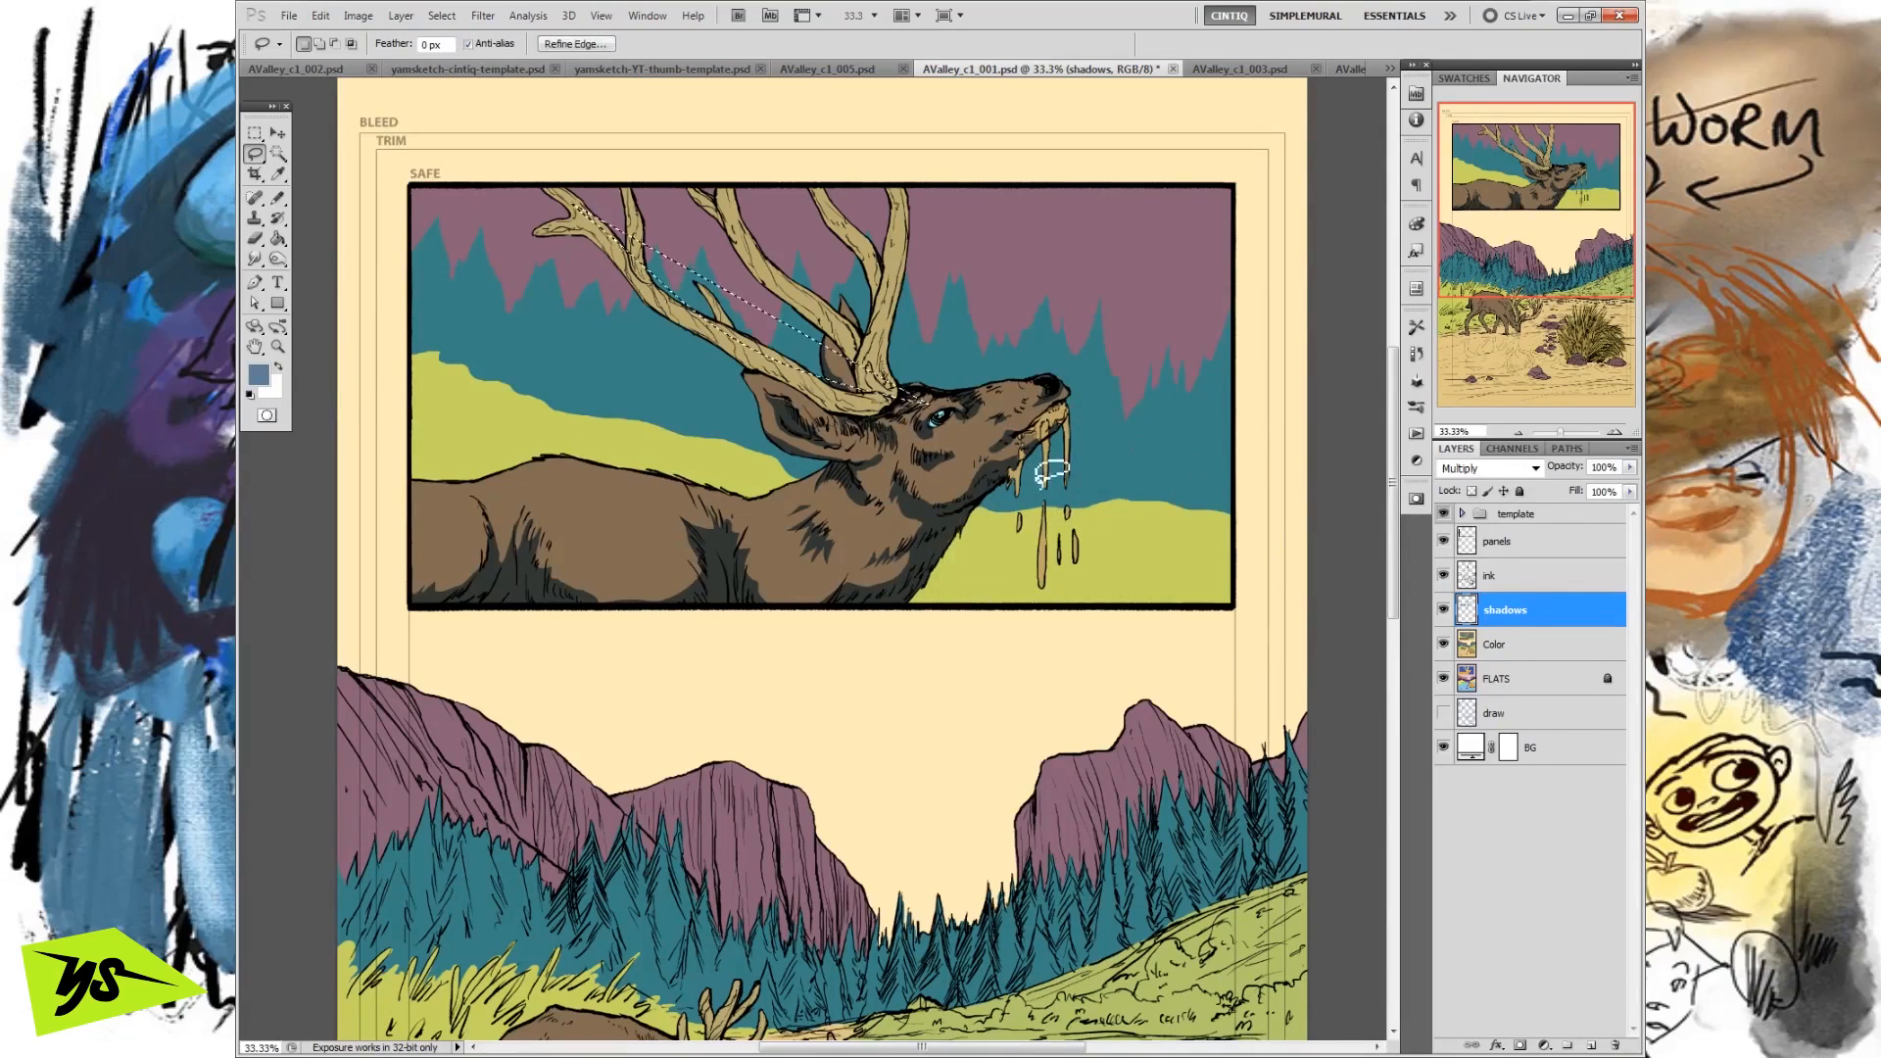
pyautogui.hotkey('ctrl', 'd')
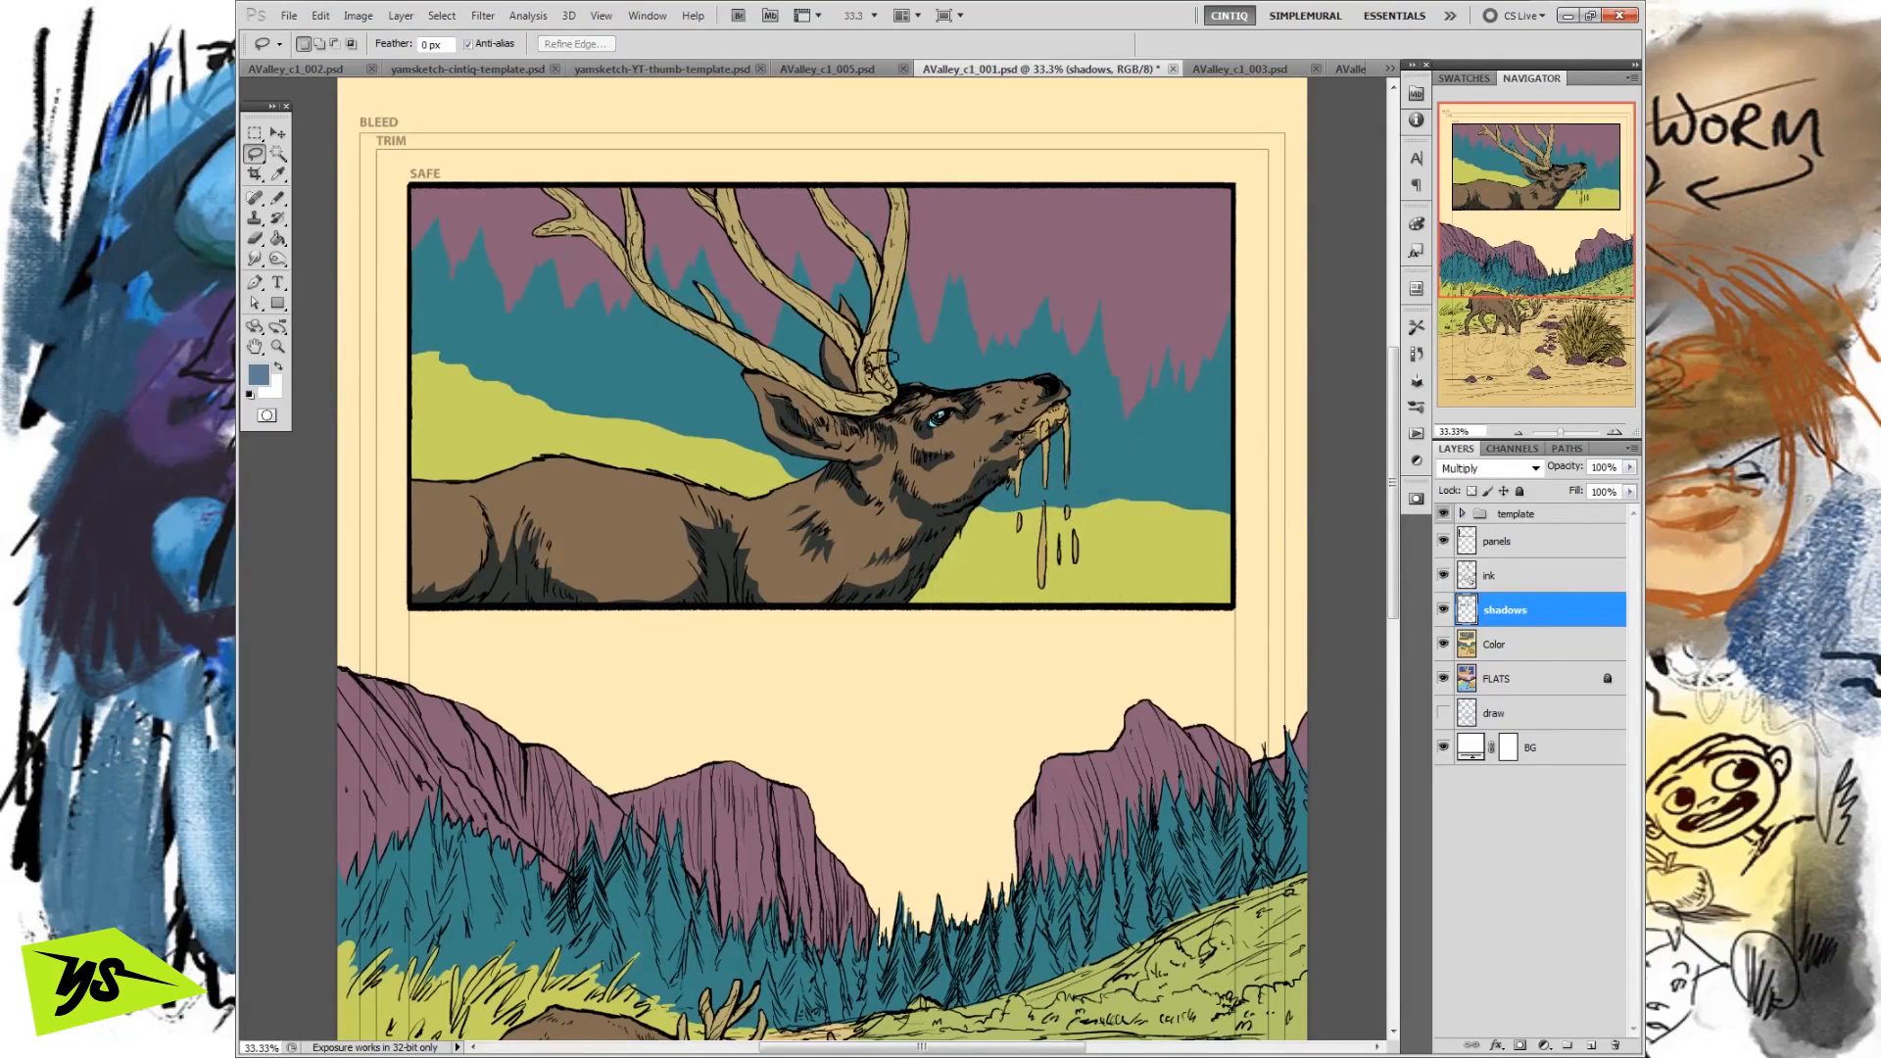
pyautogui.moveTo(903, 182); pyautogui.dragTo(880, 361)
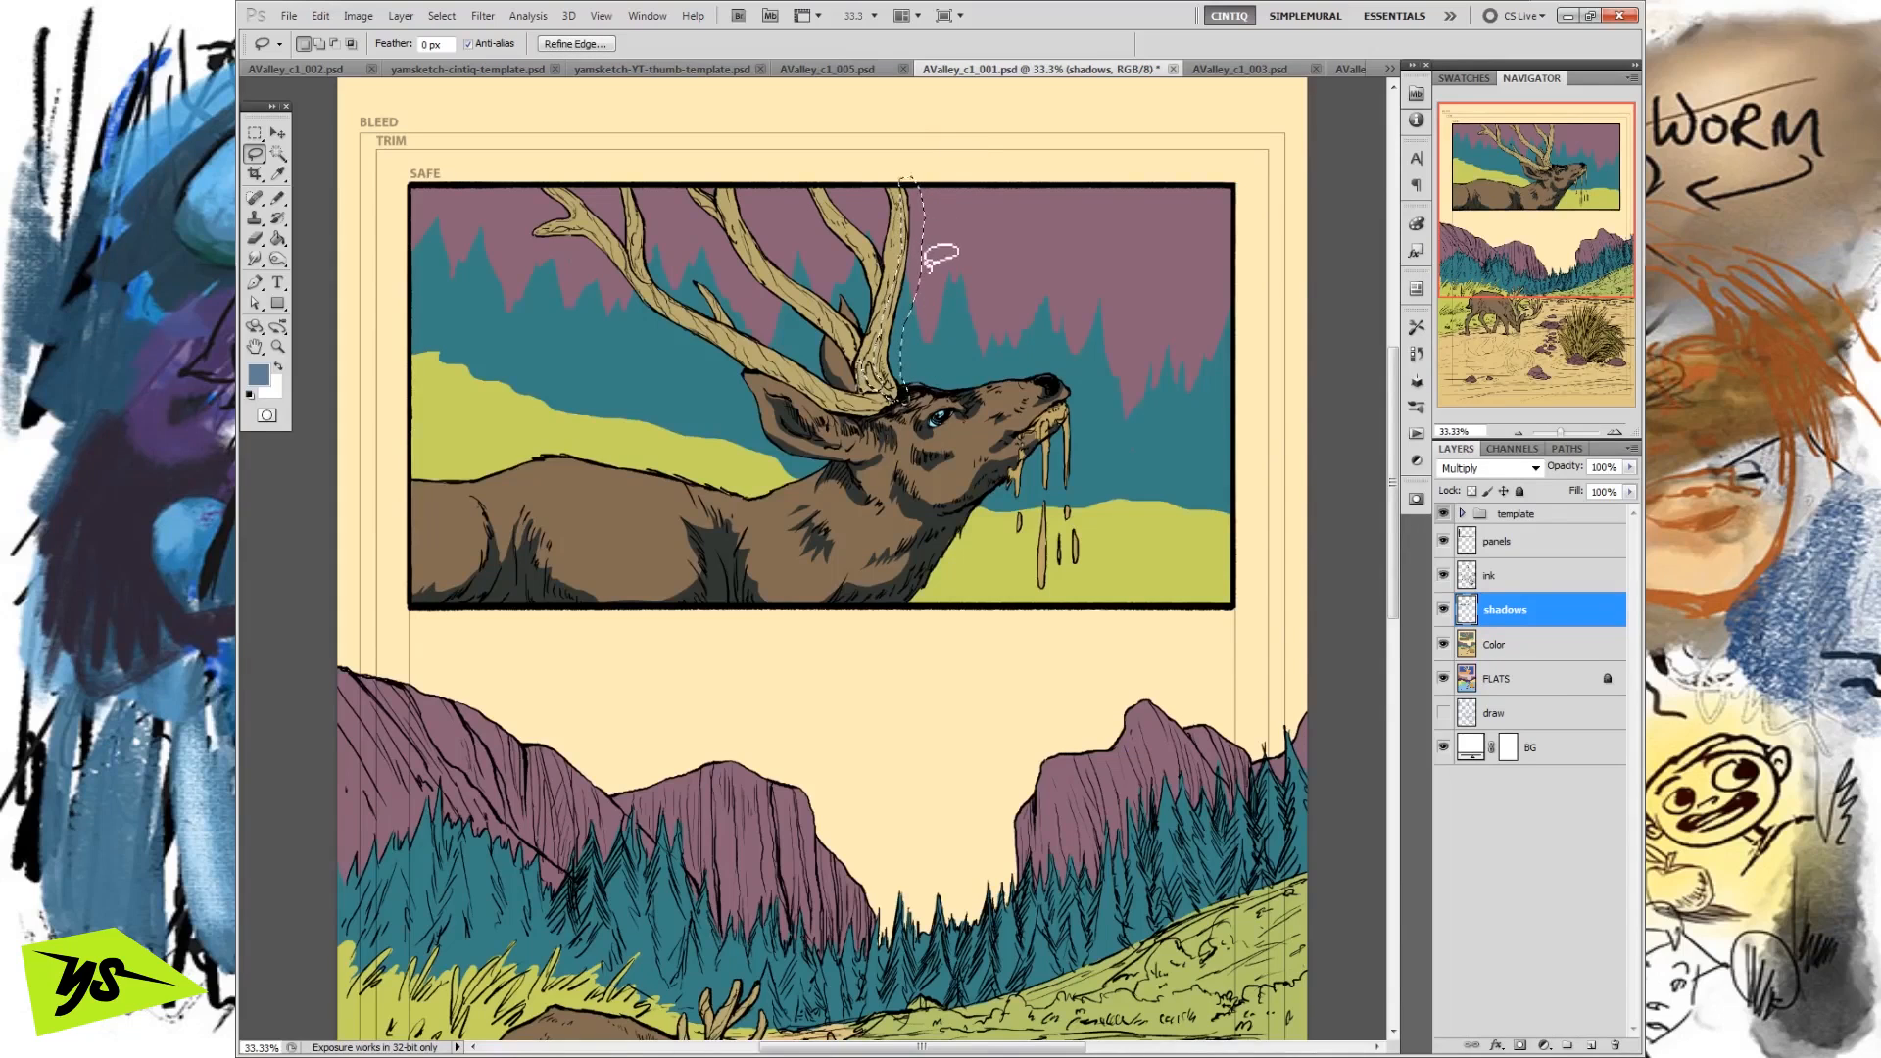
pyautogui.moveTo(916, 290); pyautogui.dragTo(946, 301)
pyautogui.moveTo(817, 181); pyautogui.dragTo(840, 231)
pyautogui.moveTo(800, 178); pyautogui.dragTo(802, 182)
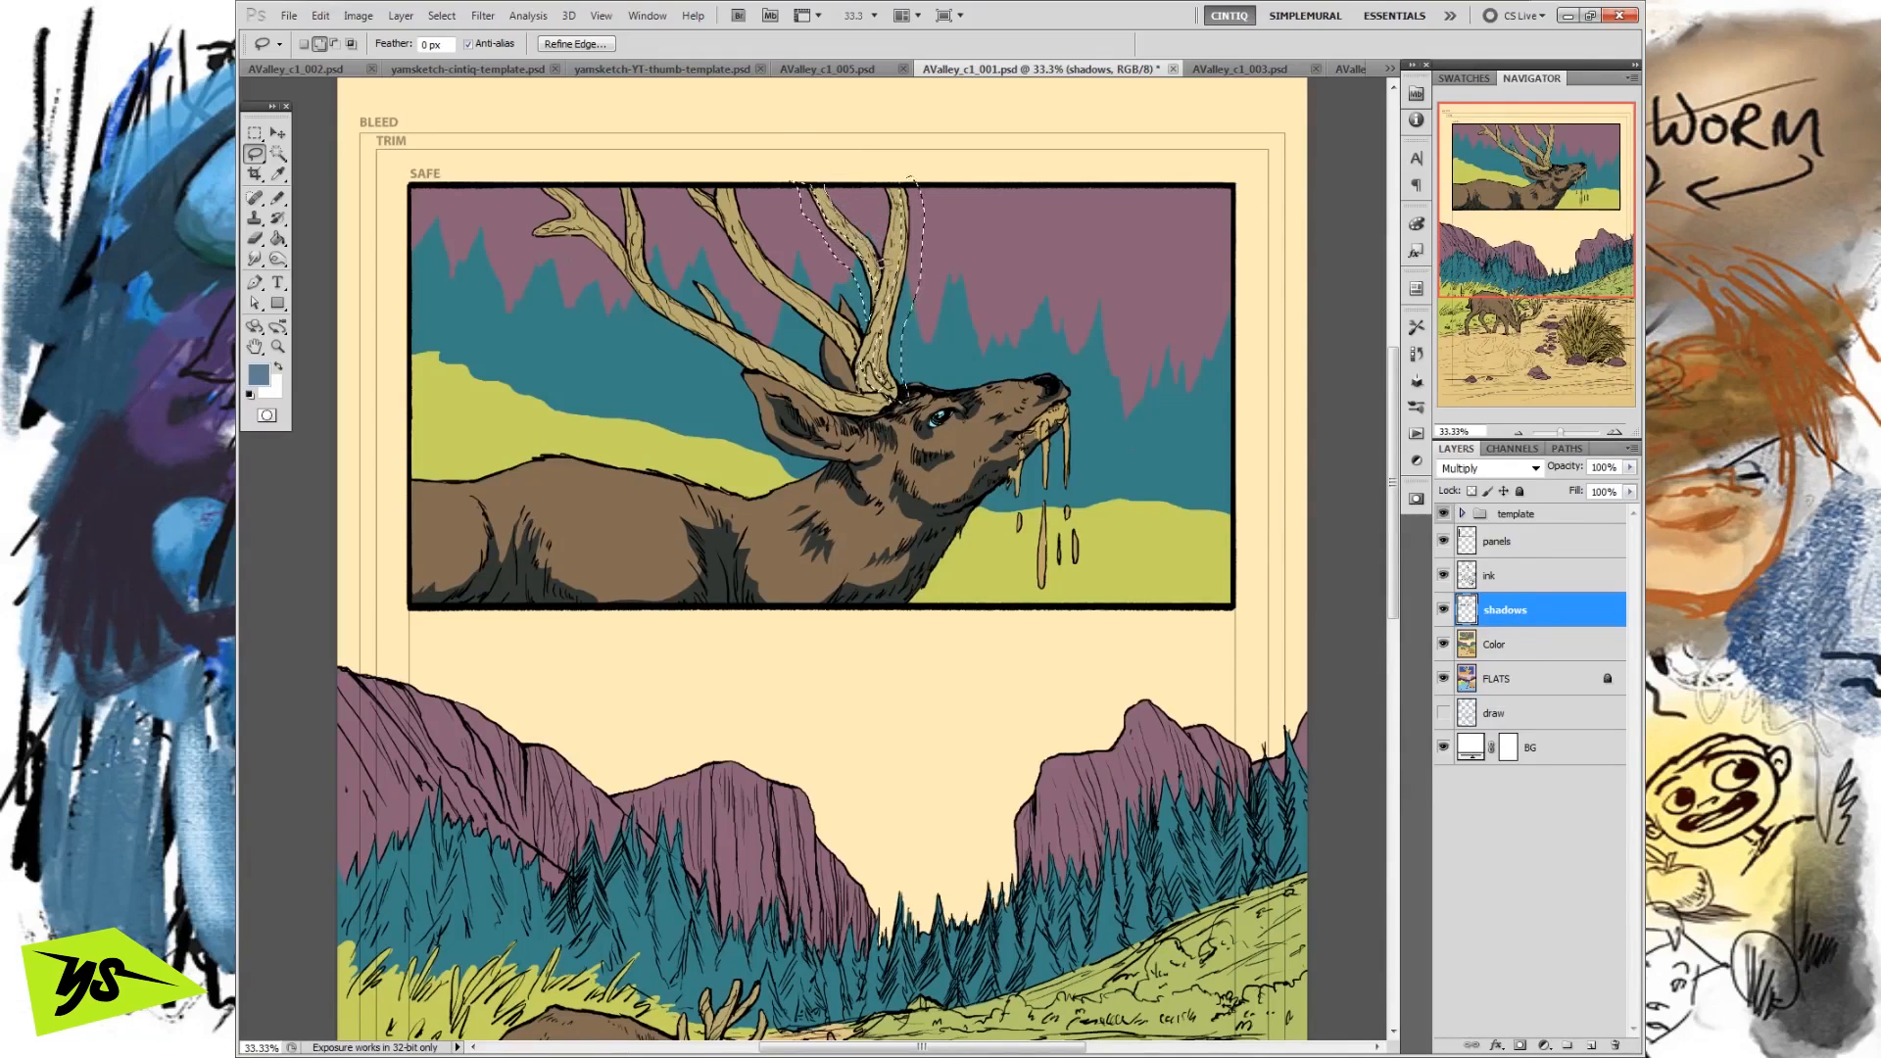
pyautogui.moveTo(881, 224); pyautogui.dragTo(856, 232)
# Add shadow strips along the middle antler branch to the selection and refine the shape where the upright beam's tine joins.
pyautogui.moveTo(725, 204); pyautogui.dragTo(729, 216)
pyautogui.moveTo(756, 280); pyautogui.dragTo(761, 285)
pyautogui.moveTo(826, 323)
pyautogui.mouseDown()
pyautogui.moveTo(754, 280)
pyautogui.moveTo(938, 333)
pyautogui.moveTo(874, 225)
pyautogui.mouseUp()
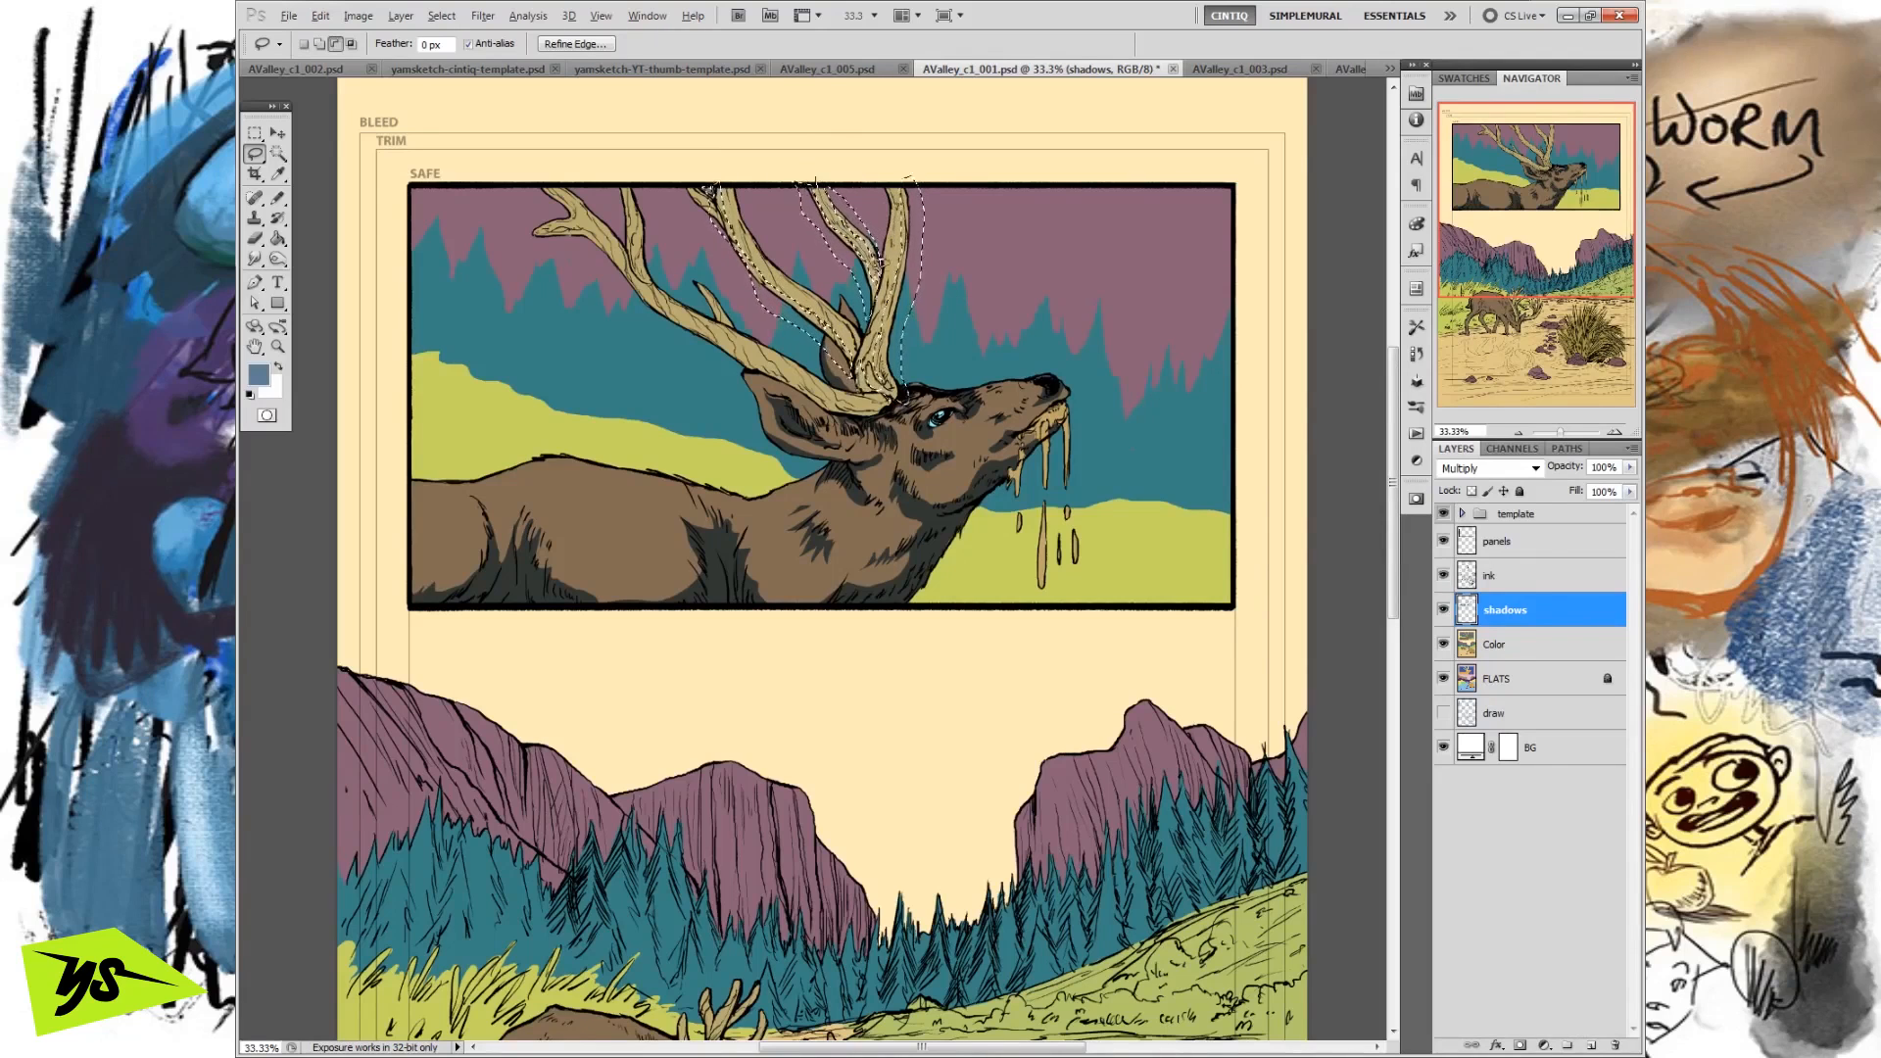
pyautogui.moveTo(879, 278)
pyautogui.mouseDown()
pyautogui.moveTo(871, 216)
pyautogui.moveTo(876, 247)
pyautogui.mouseUp()
pyautogui.press('shift')
pyautogui.moveTo(885, 275)
pyautogui.mouseDown()
pyautogui.moveTo(894, 204)
pyautogui.moveTo(871, 233)
pyautogui.mouseUp()
# Add shadow shapes along the long rear antler beam and its tines to the selection.
pyautogui.moveTo(627, 199)
pyautogui.mouseDown()
pyautogui.moveTo(647, 205)
pyautogui.moveTo(628, 198)
pyautogui.moveTo(641, 234)
pyautogui.mouseUp()
pyautogui.moveTo(628, 247); pyautogui.dragTo(621, 186)
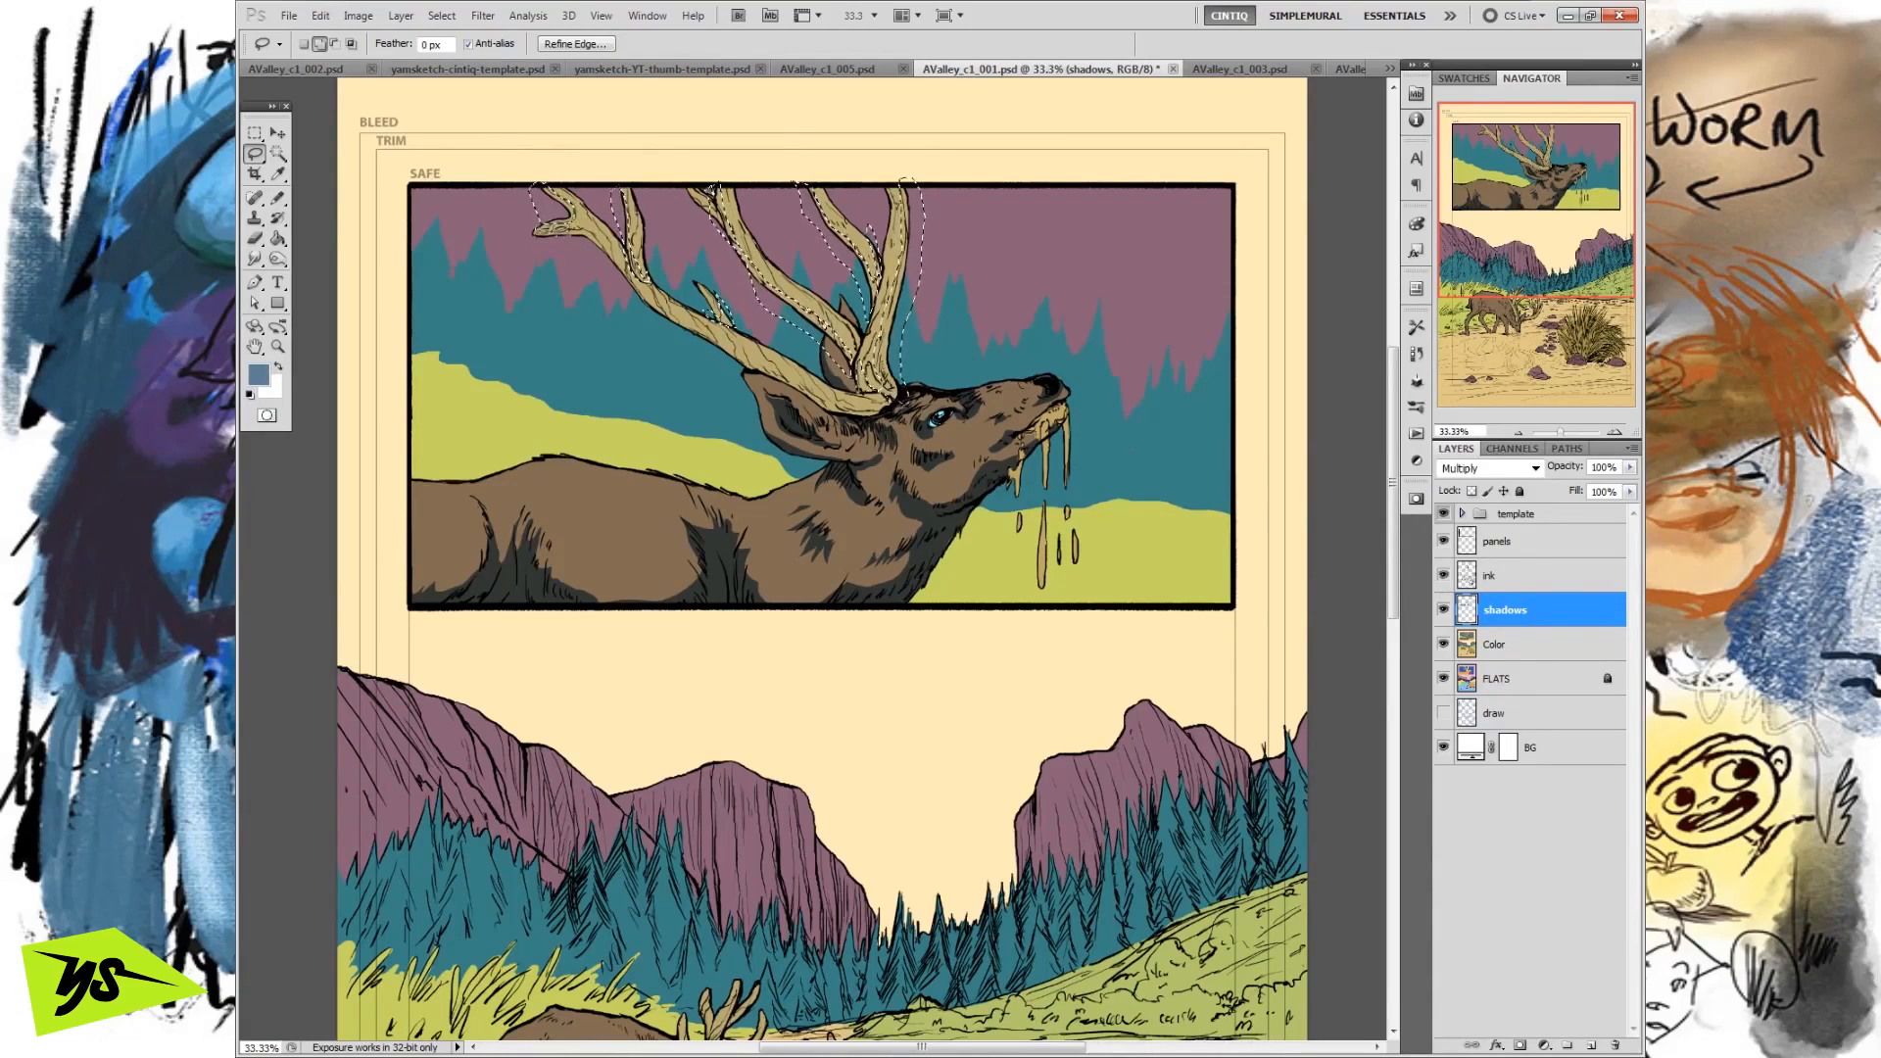
pyautogui.moveTo(517, 249); pyautogui.dragTo(588, 236)
pyautogui.moveTo(586, 240); pyautogui.dragTo(604, 276)
pyautogui.moveTo(571, 248); pyautogui.dragTo(566, 245)
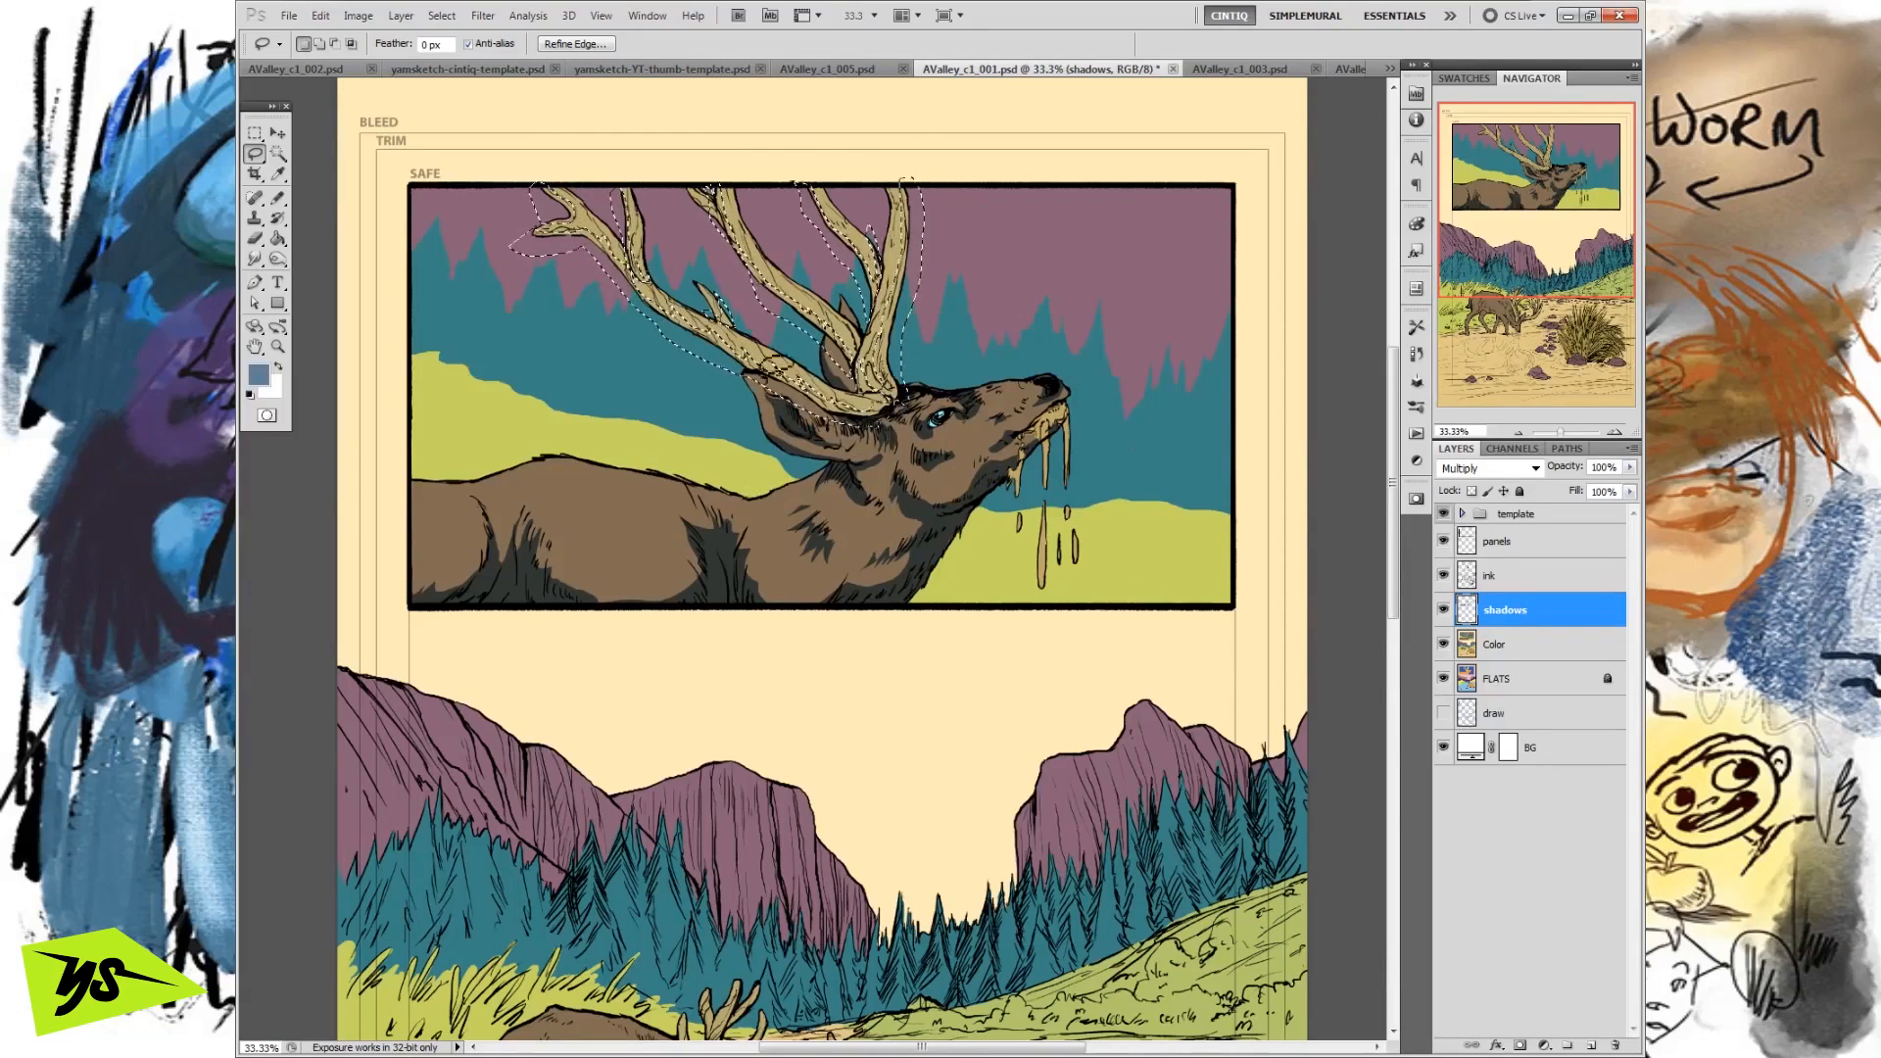
# Intersect the antler selection with the antlers' flat colour on the FLATS layer using the Magic Wand.
pyautogui.click(279, 155)
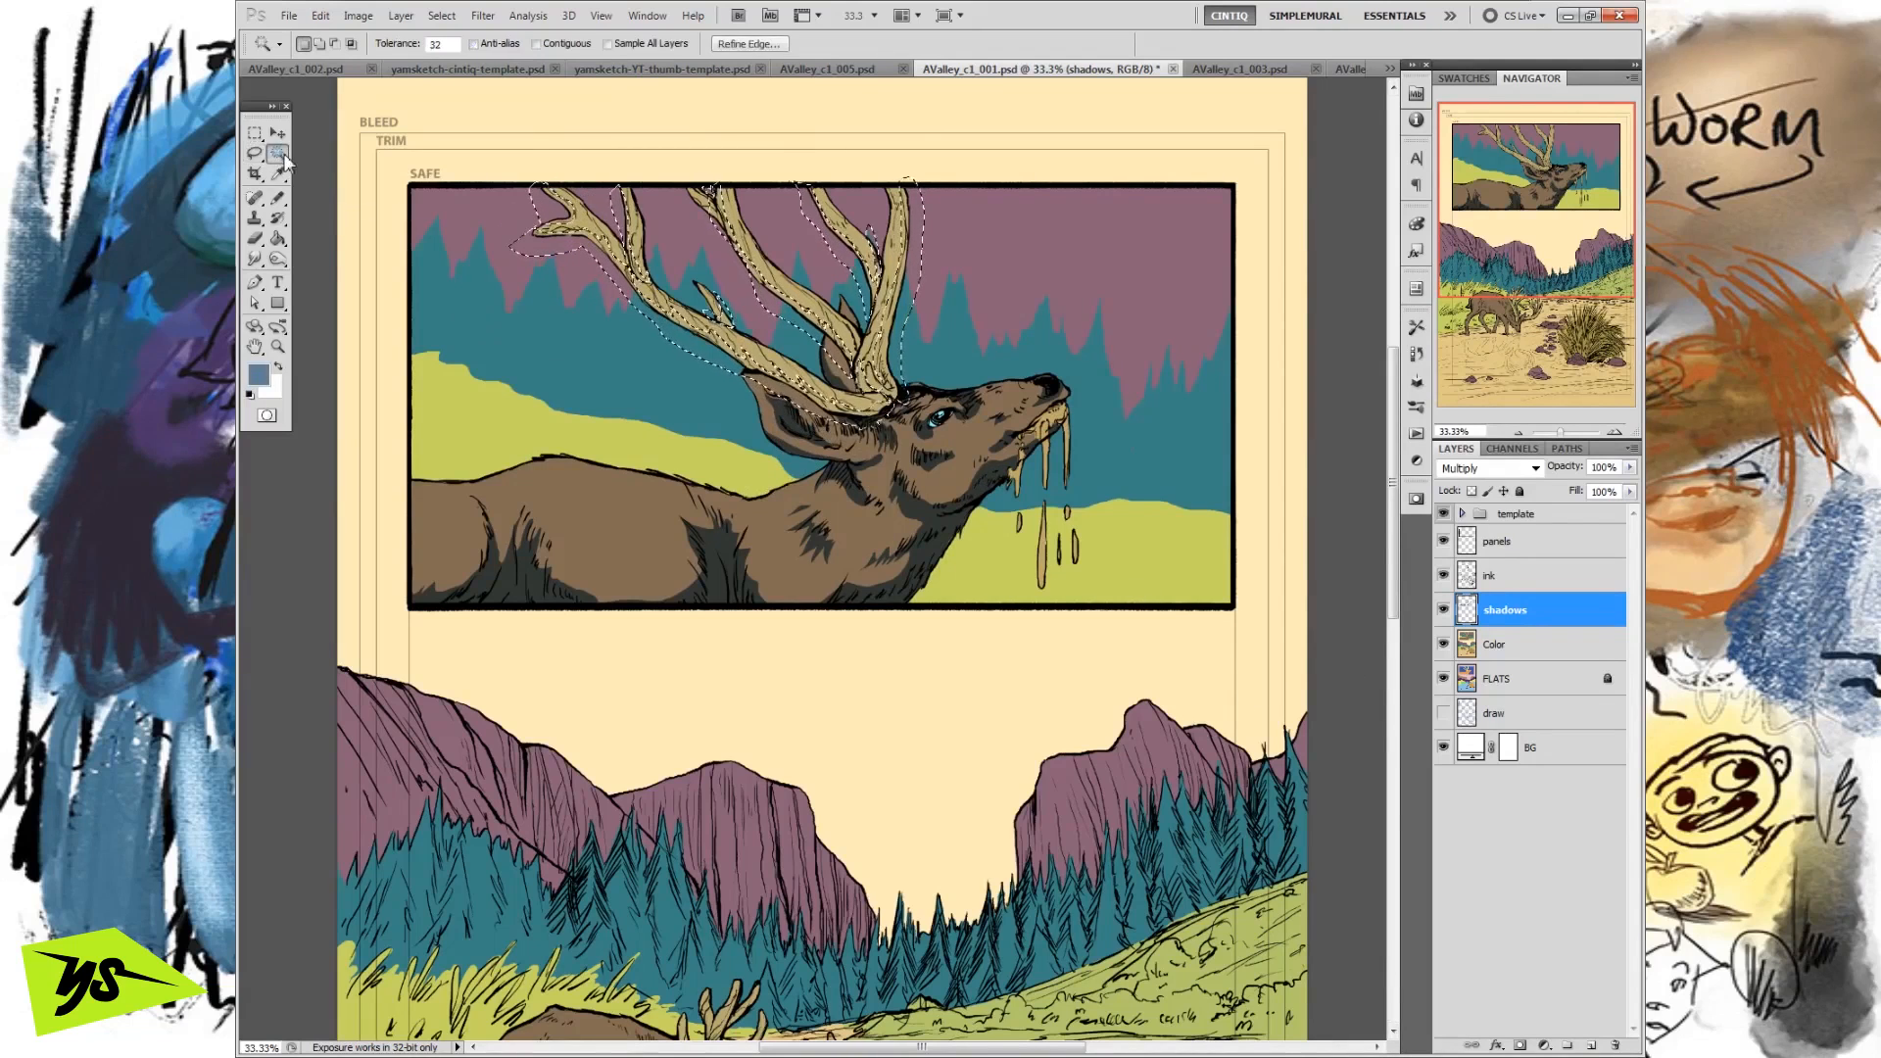
pyautogui.click(351, 44)
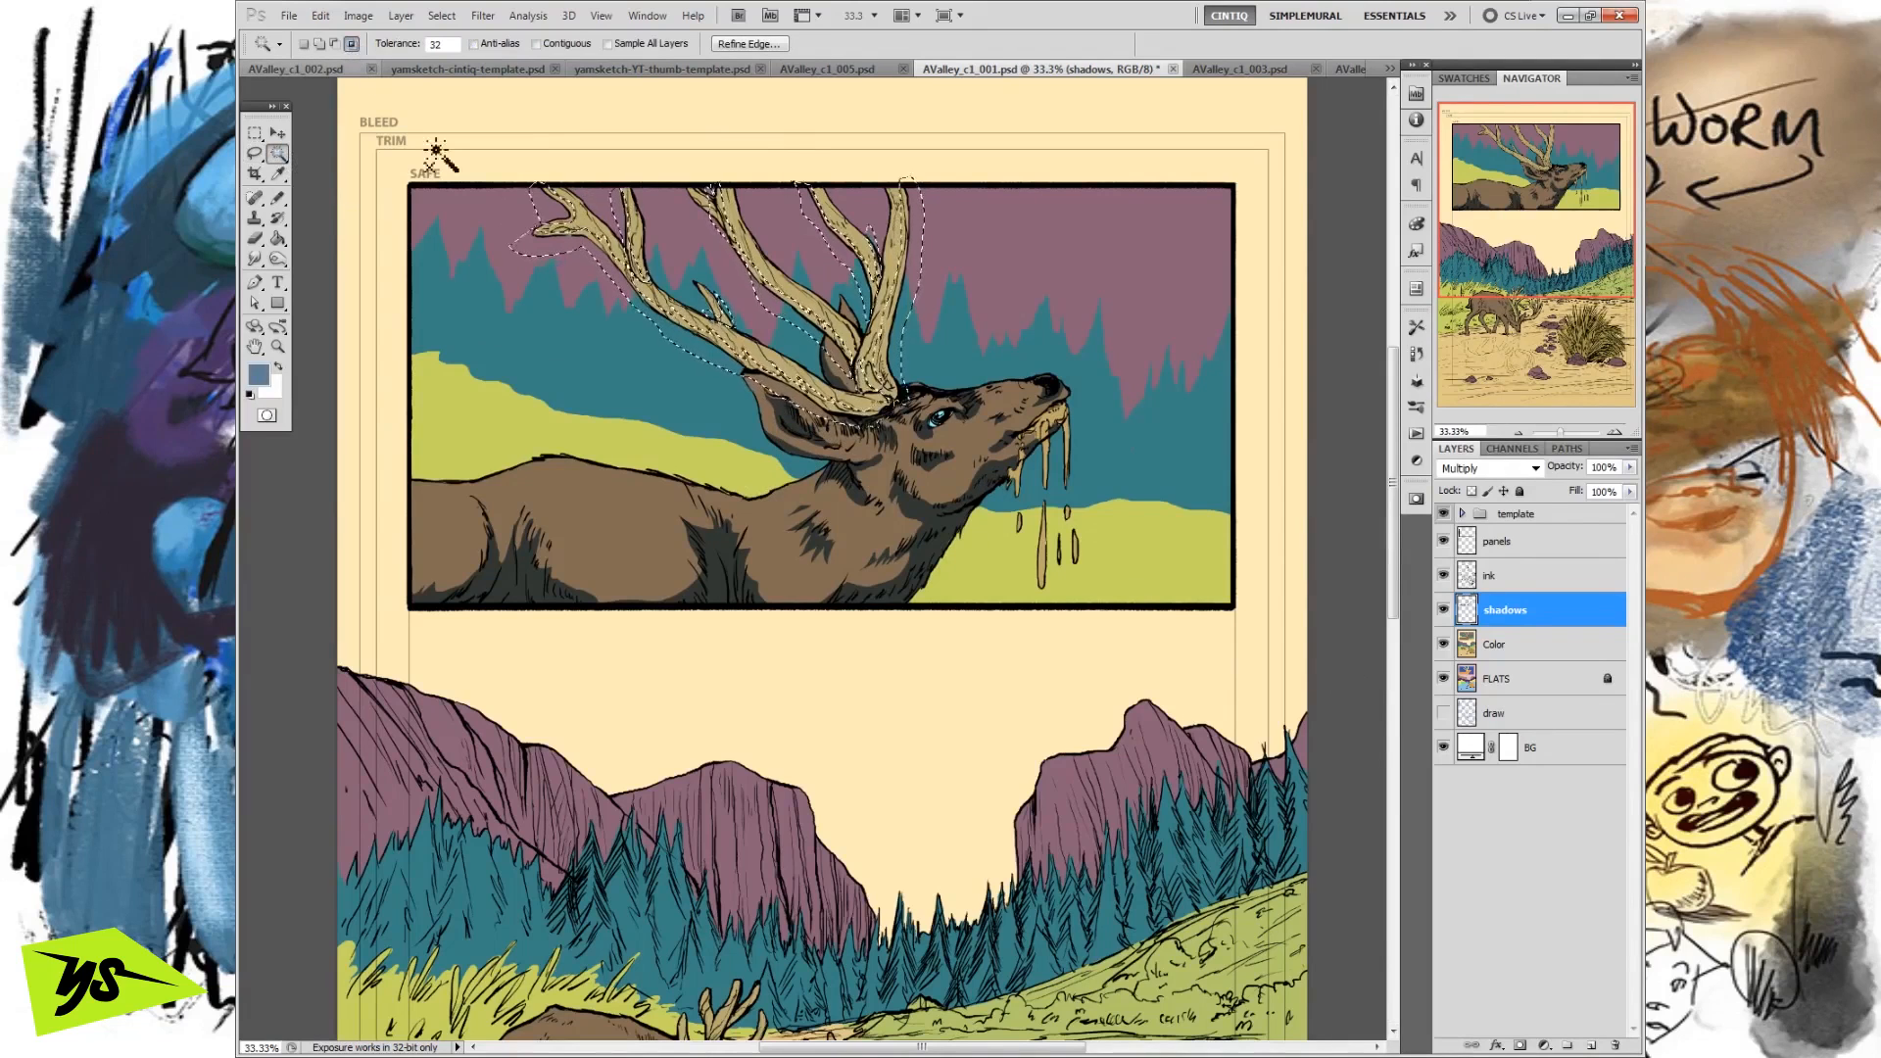
pyautogui.click(1504, 686)
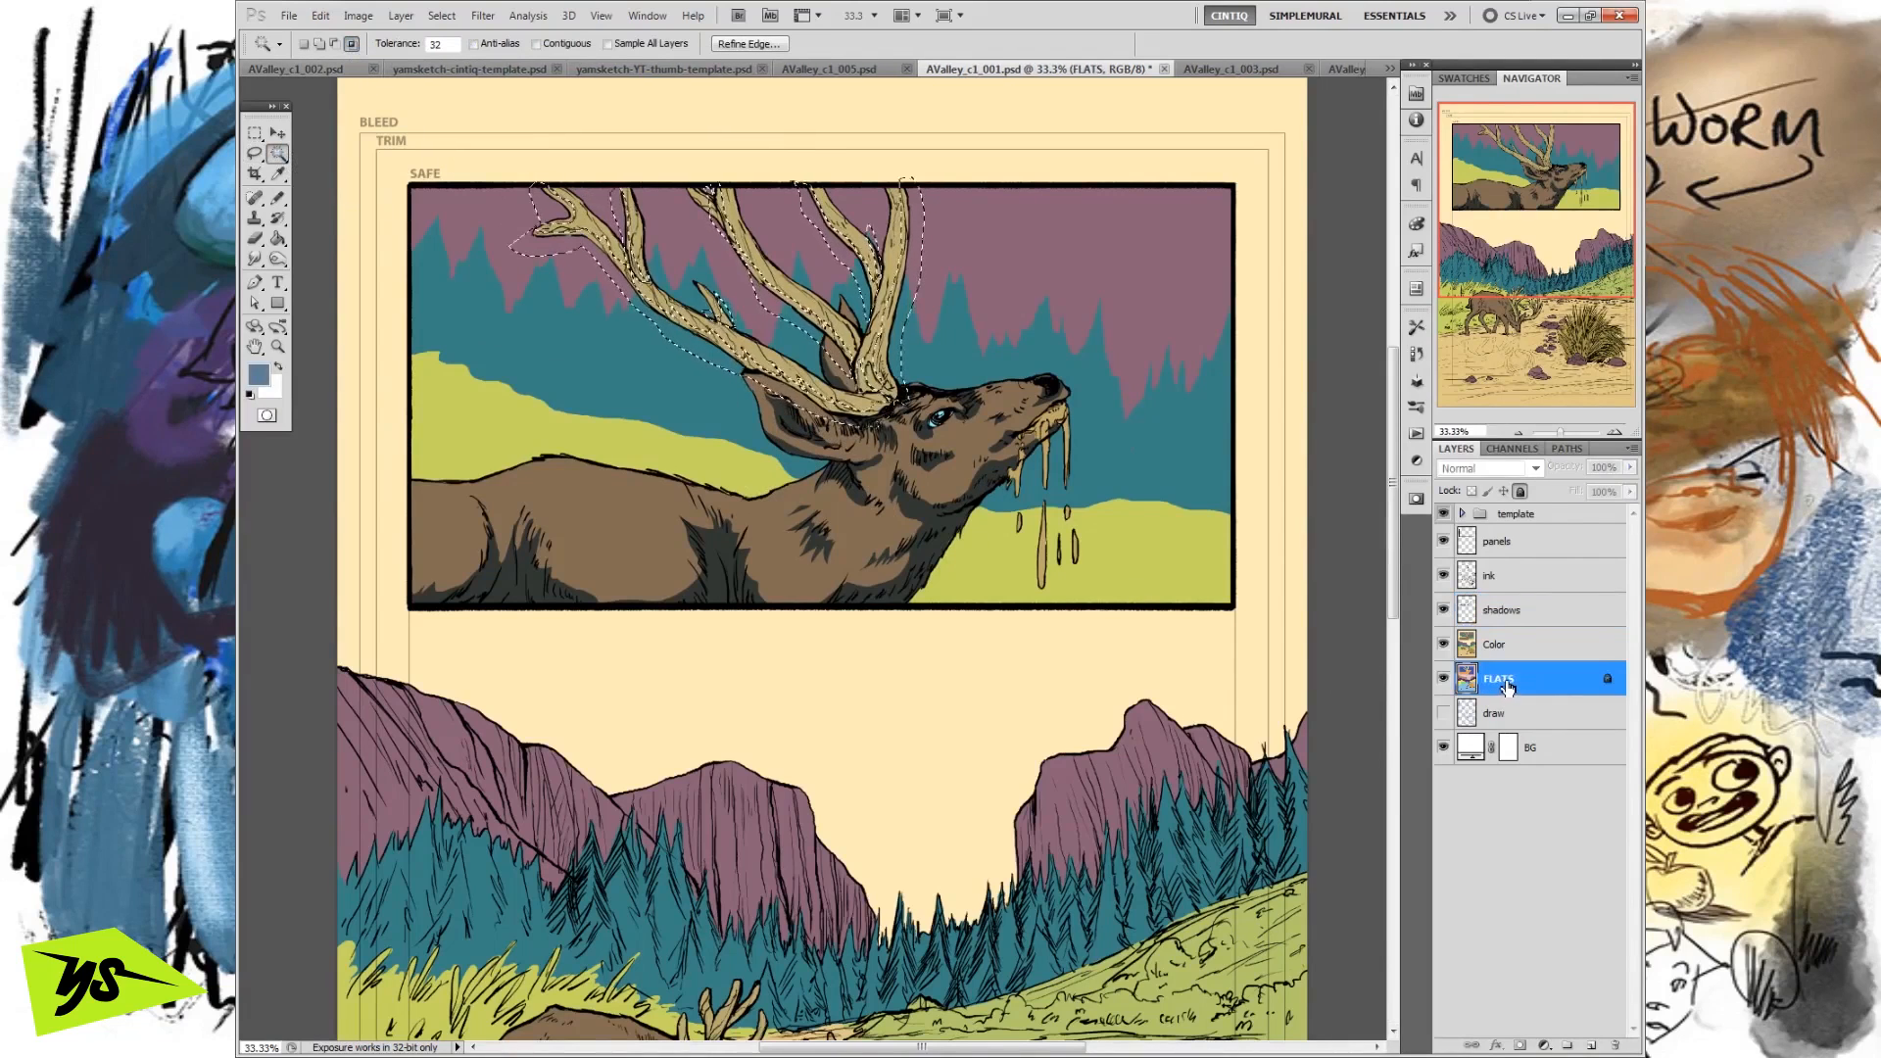
pyautogui.click(783, 365)
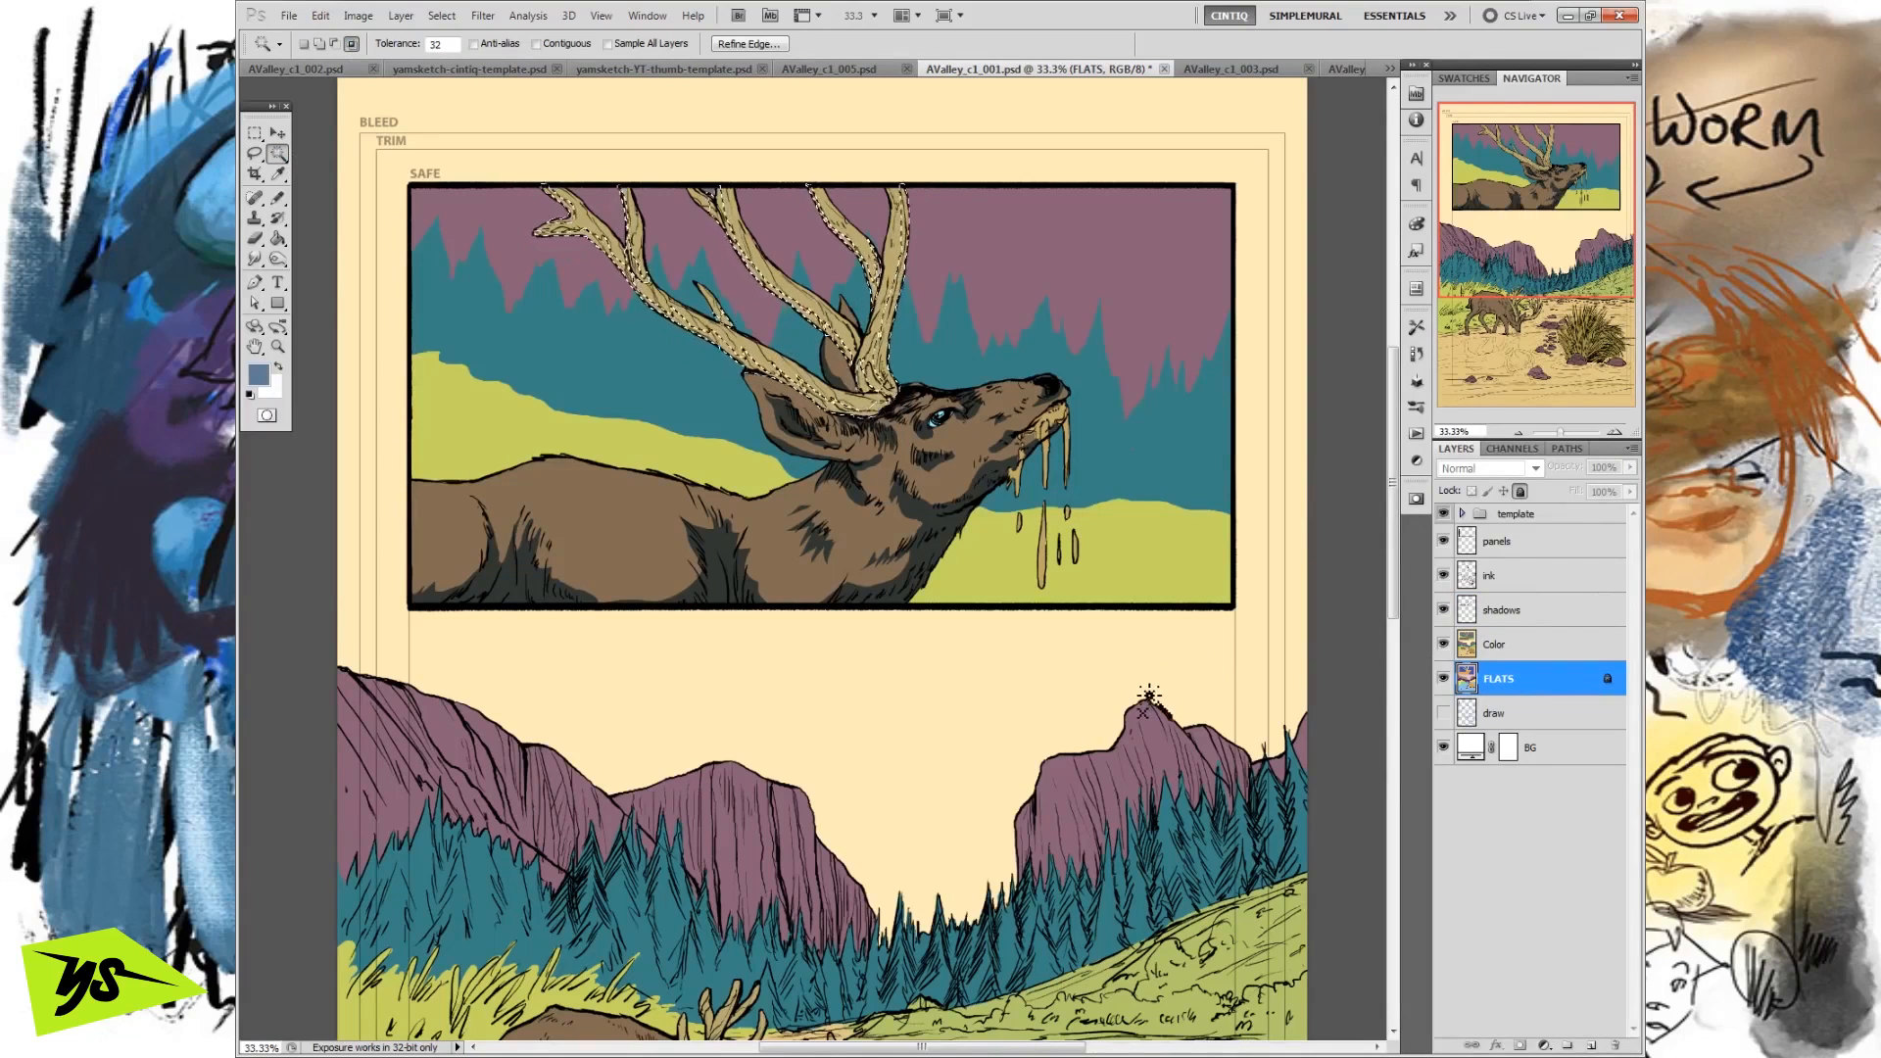
# Fill the trimmed antler selection with the foreground blue on the shadows layer and deselect.
pyautogui.click(1515, 609)
pyautogui.click(321, 16)
pyautogui.click(385, 336)
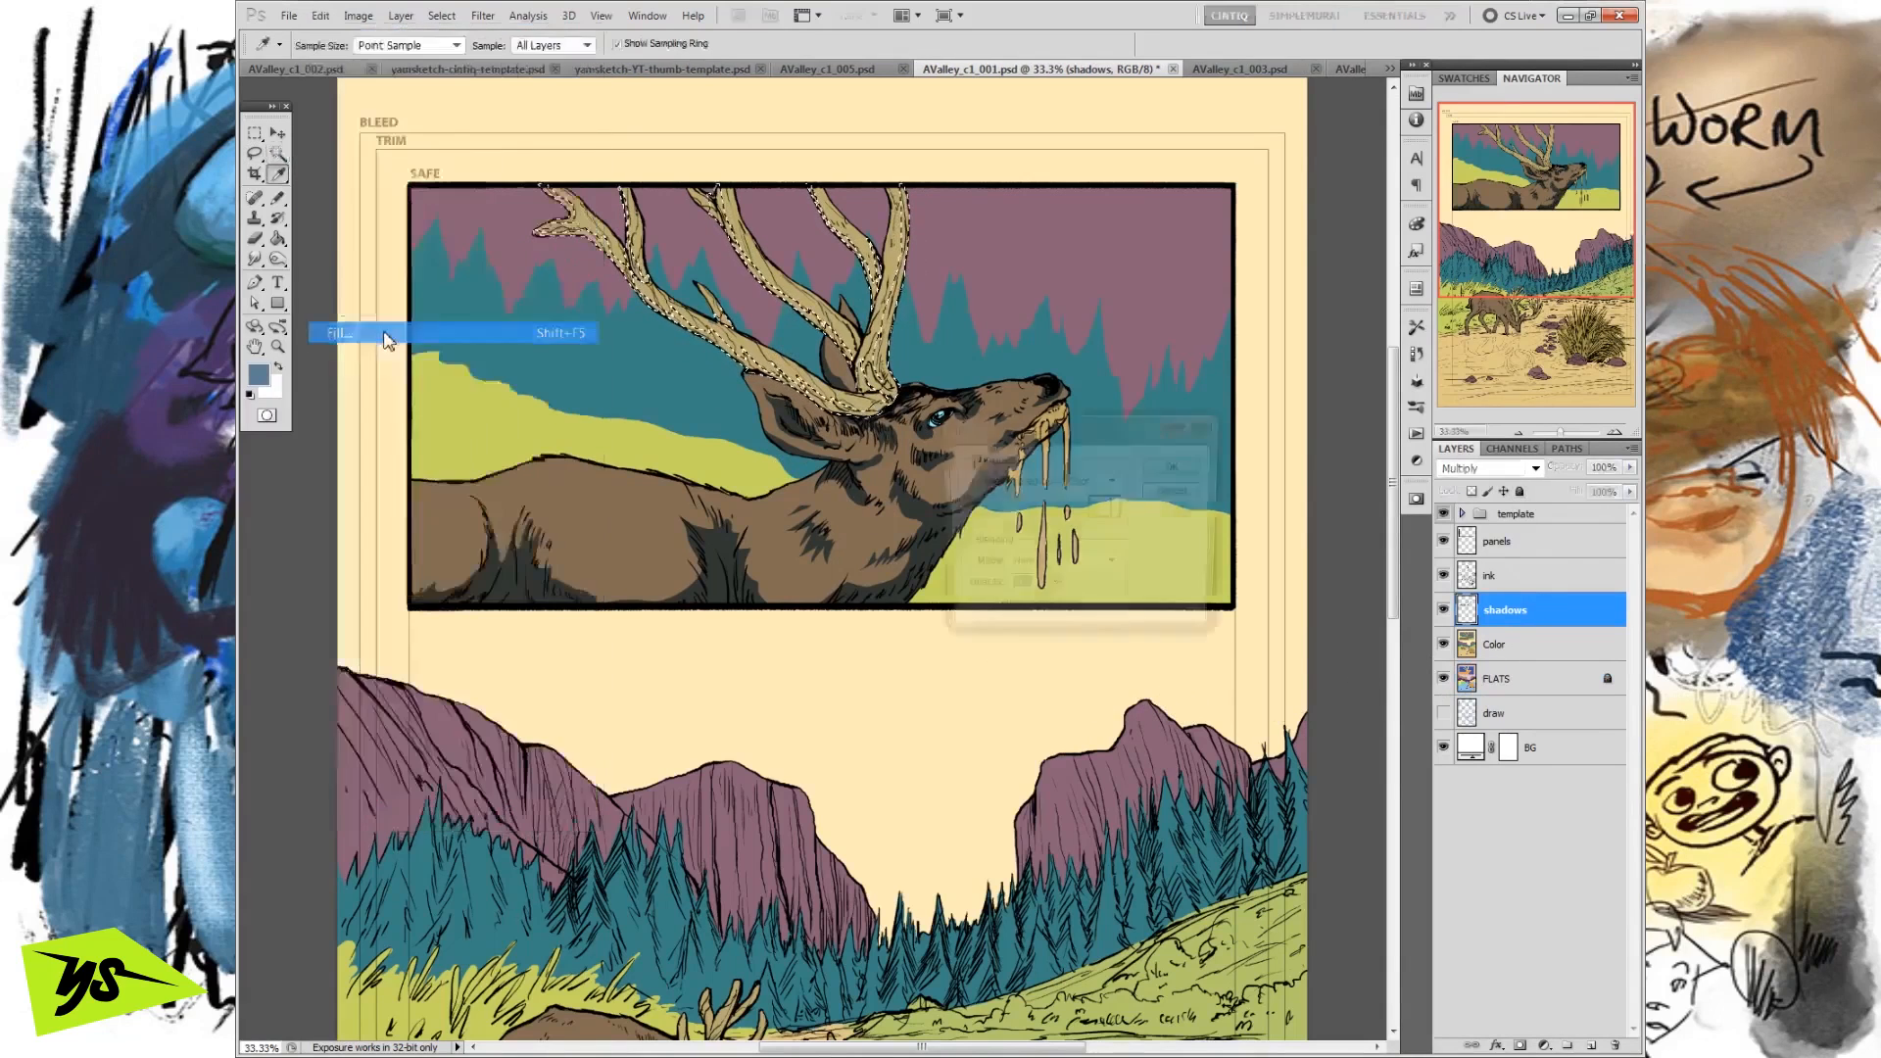
pyautogui.click(1172, 467)
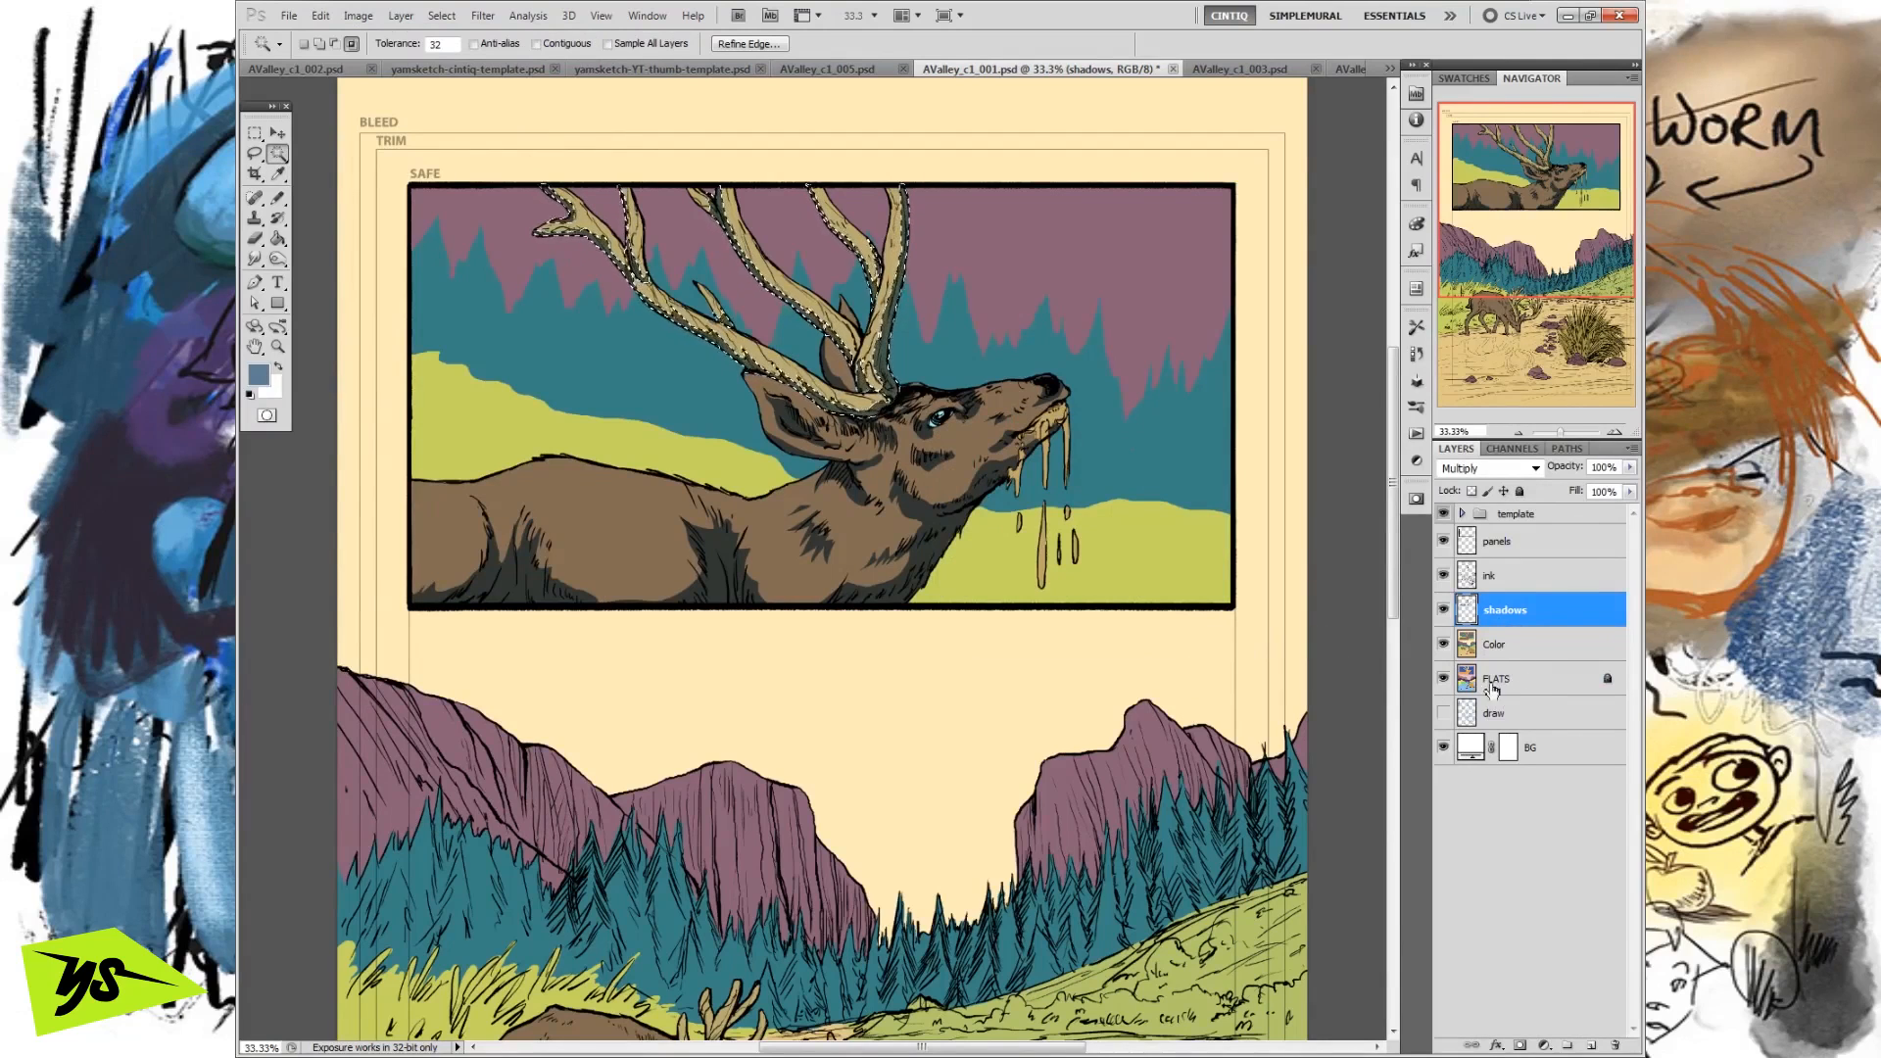
pyautogui.click(256, 134)
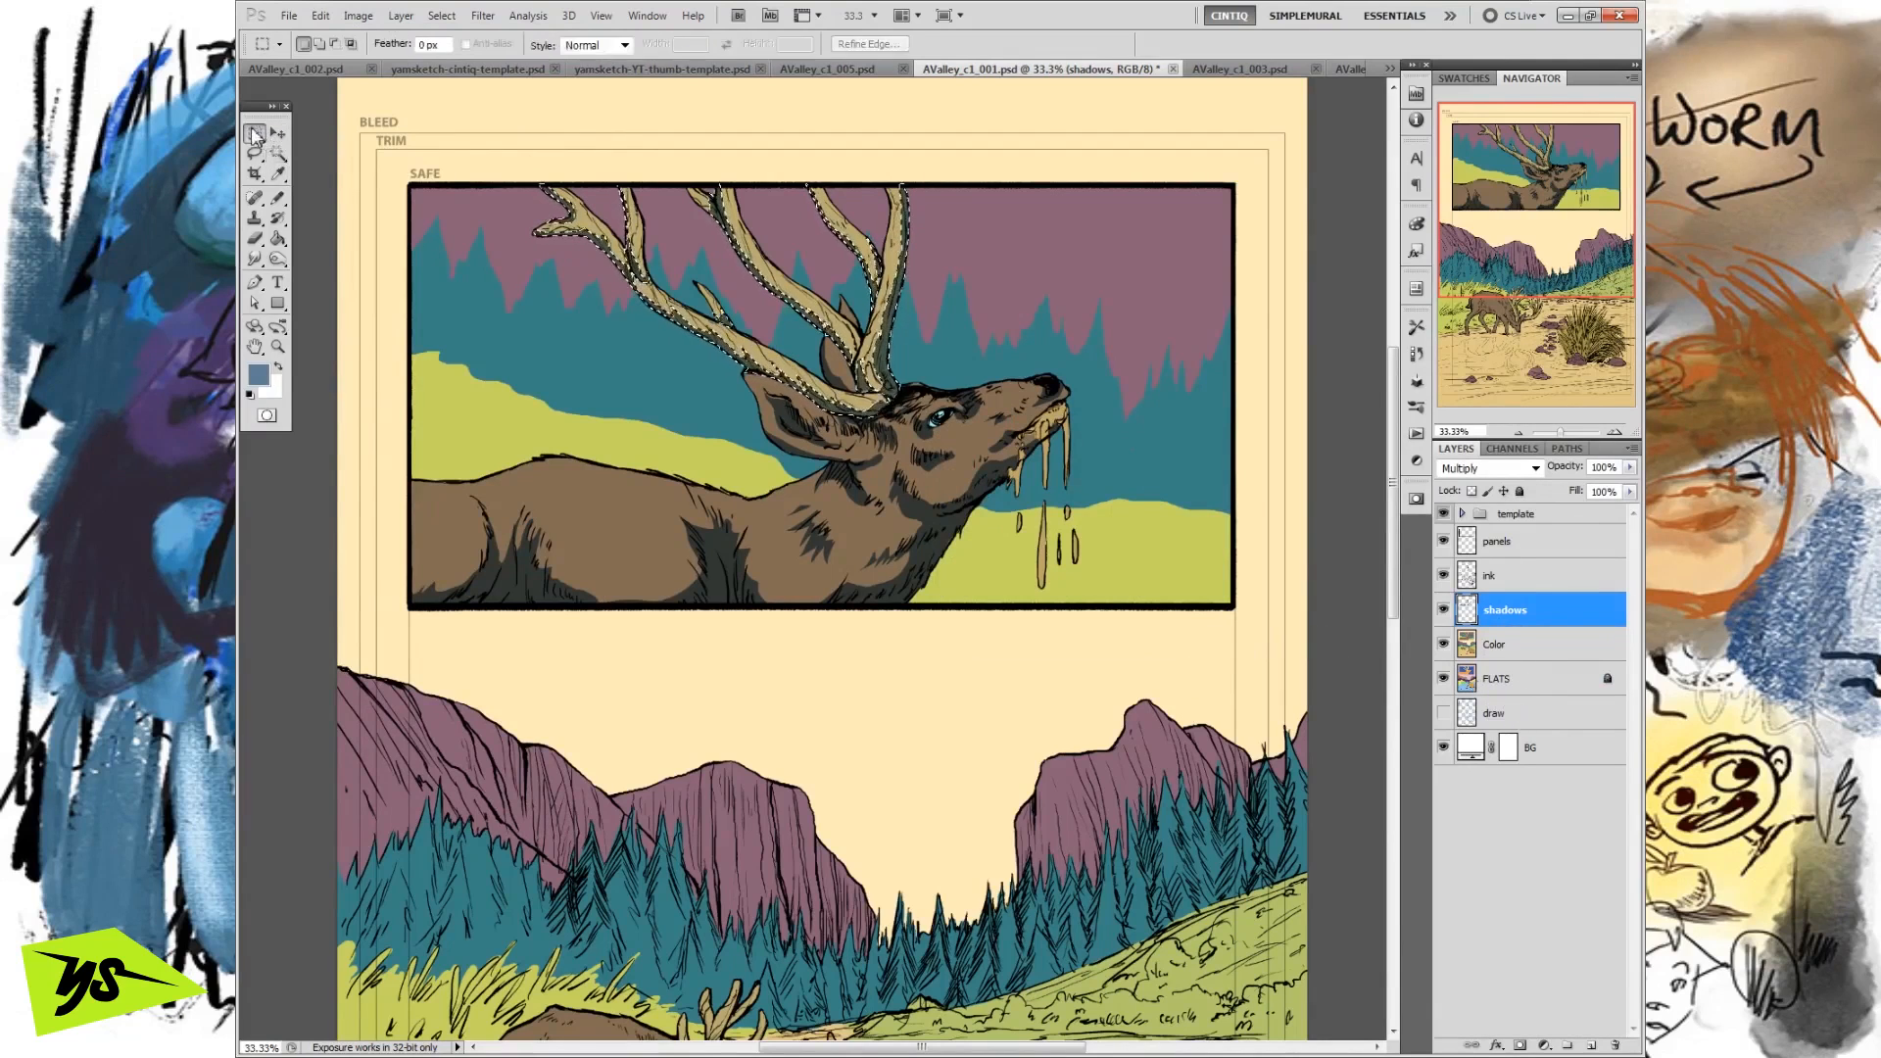
pyautogui.click(986, 651)
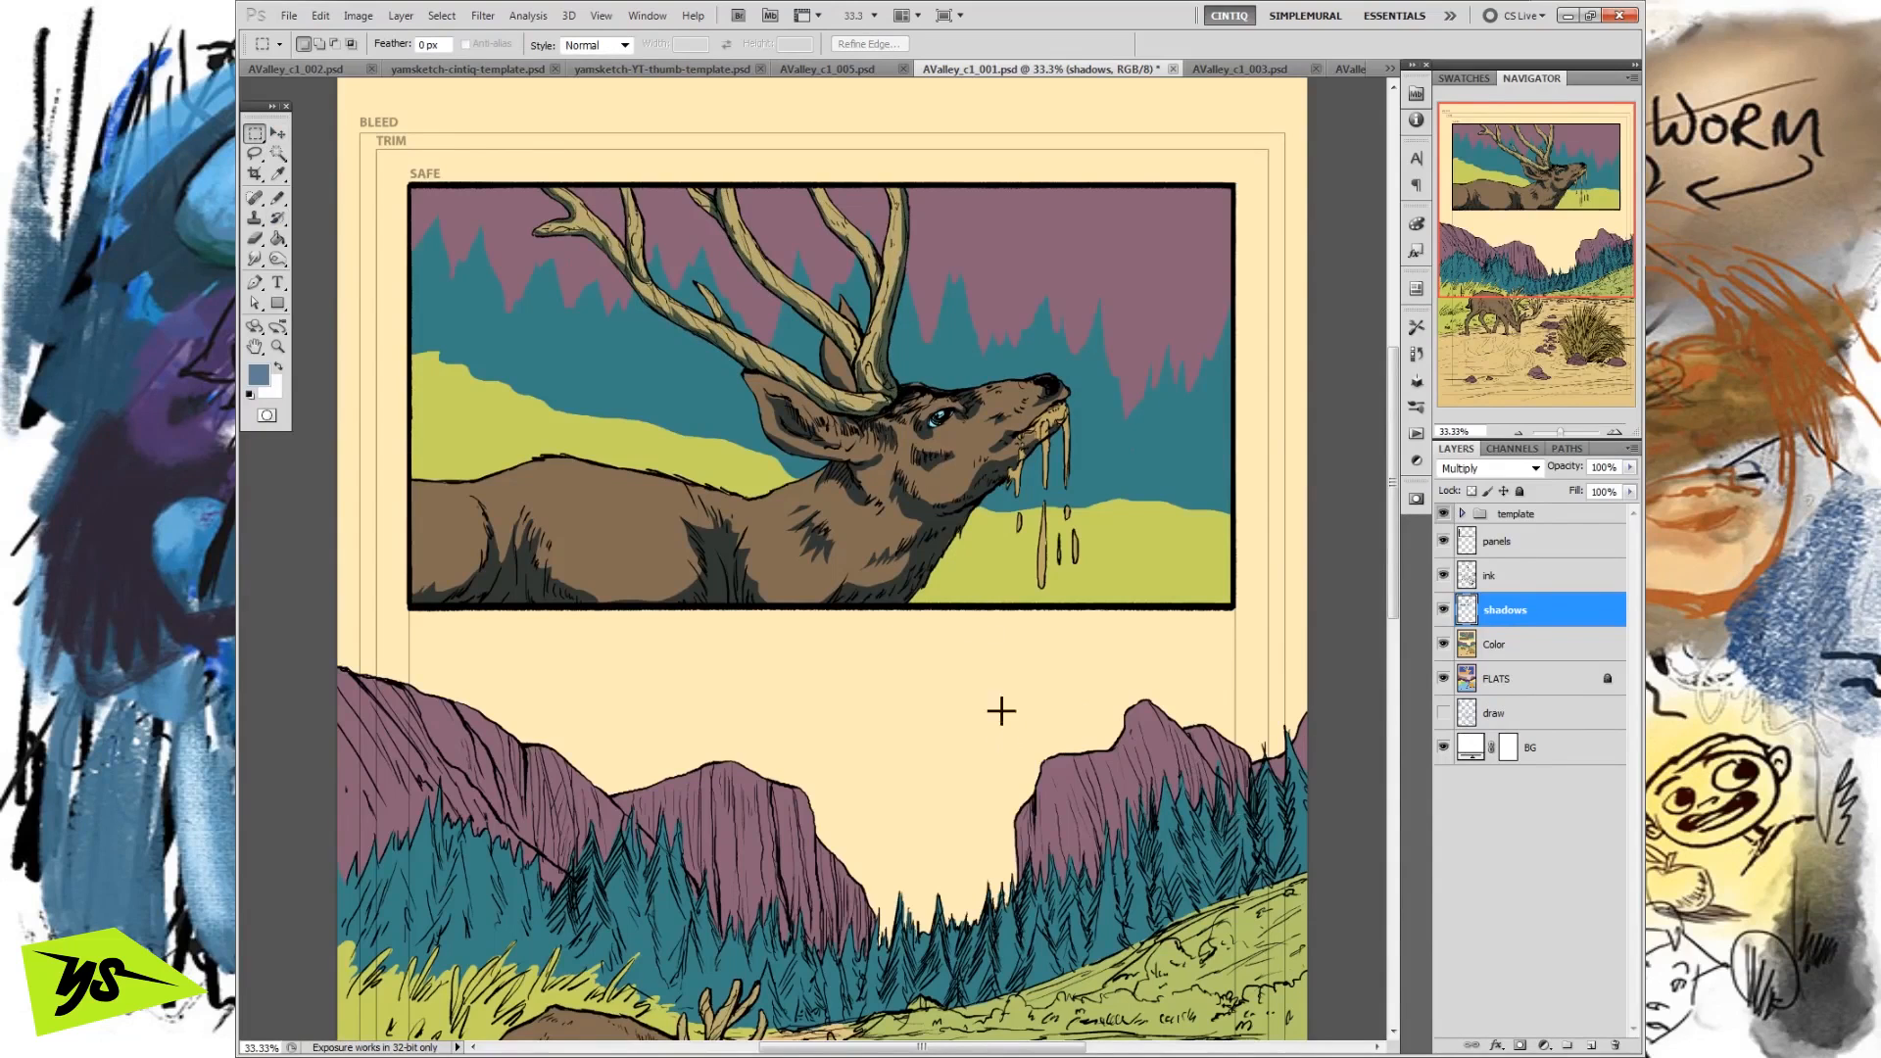
# Lasso a small shadow at the base of the upright antler beam and fill it with the foreground blue.
pyautogui.press('l')
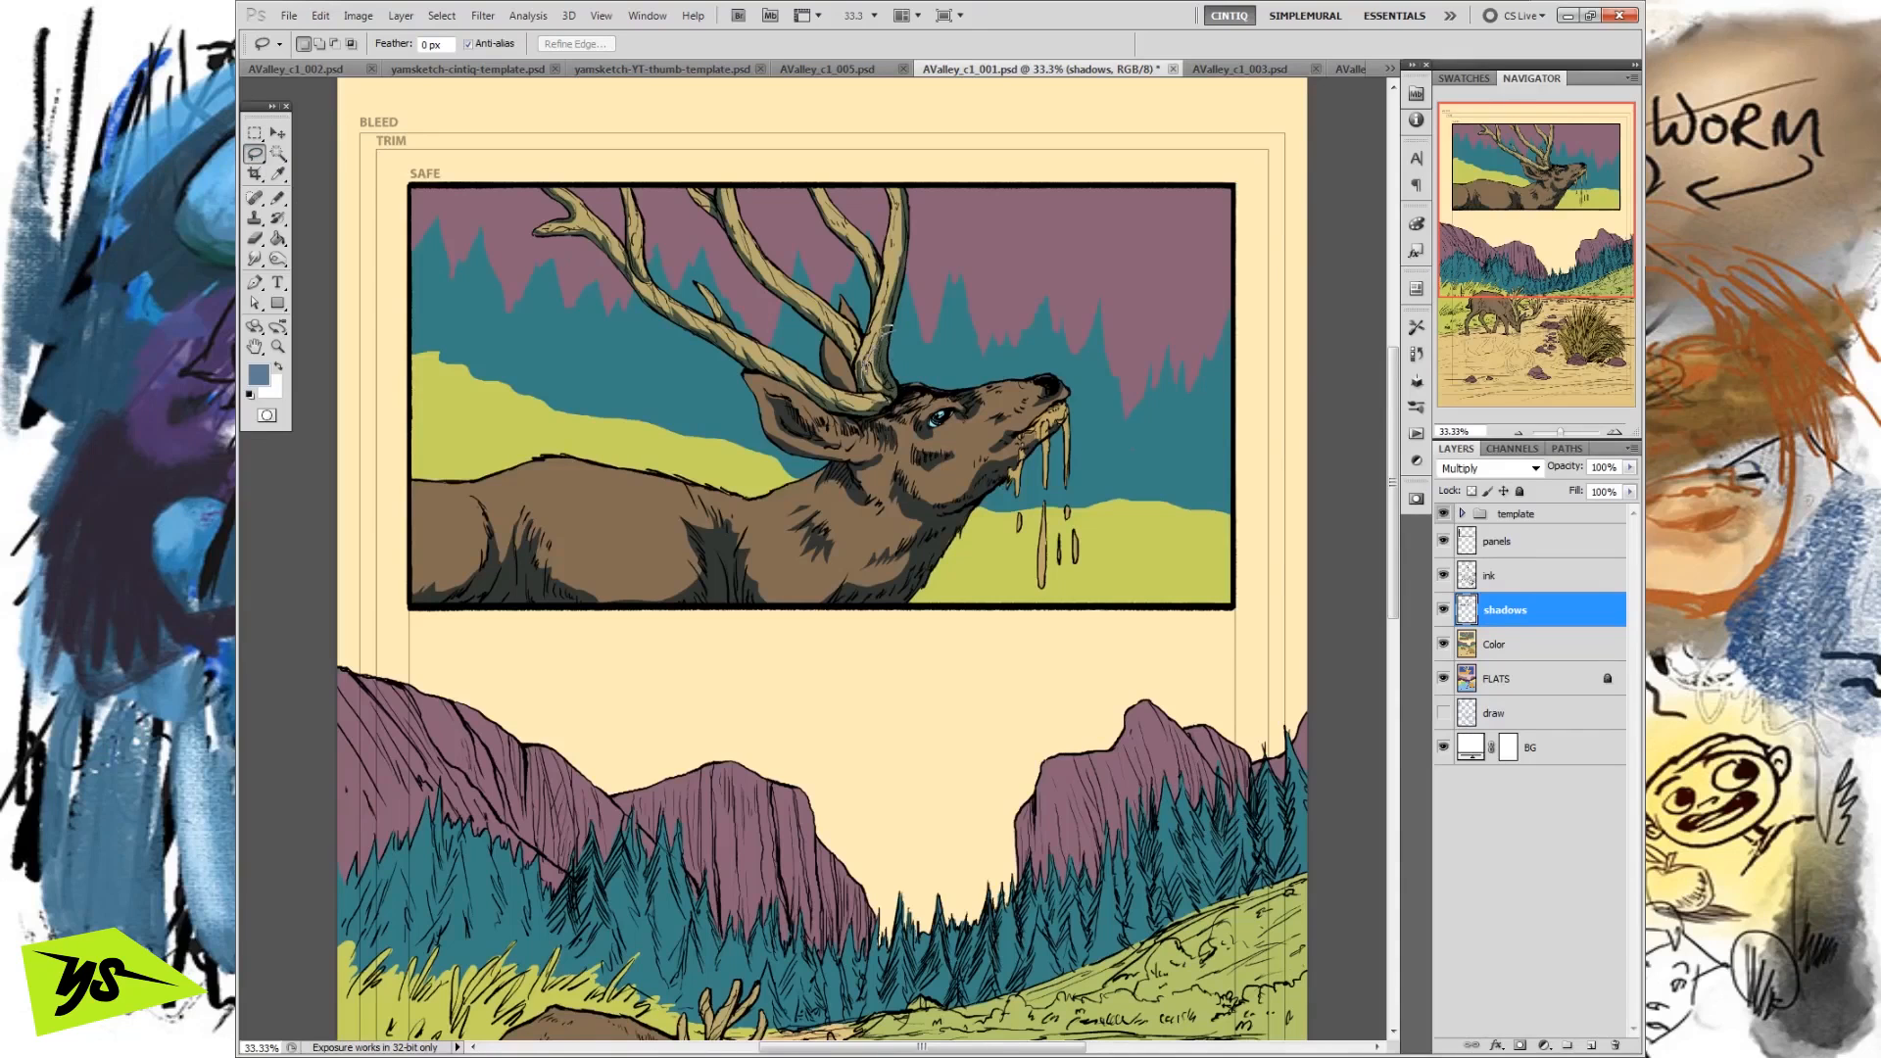
pyautogui.moveTo(872, 387); pyautogui.dragTo(881, 357)
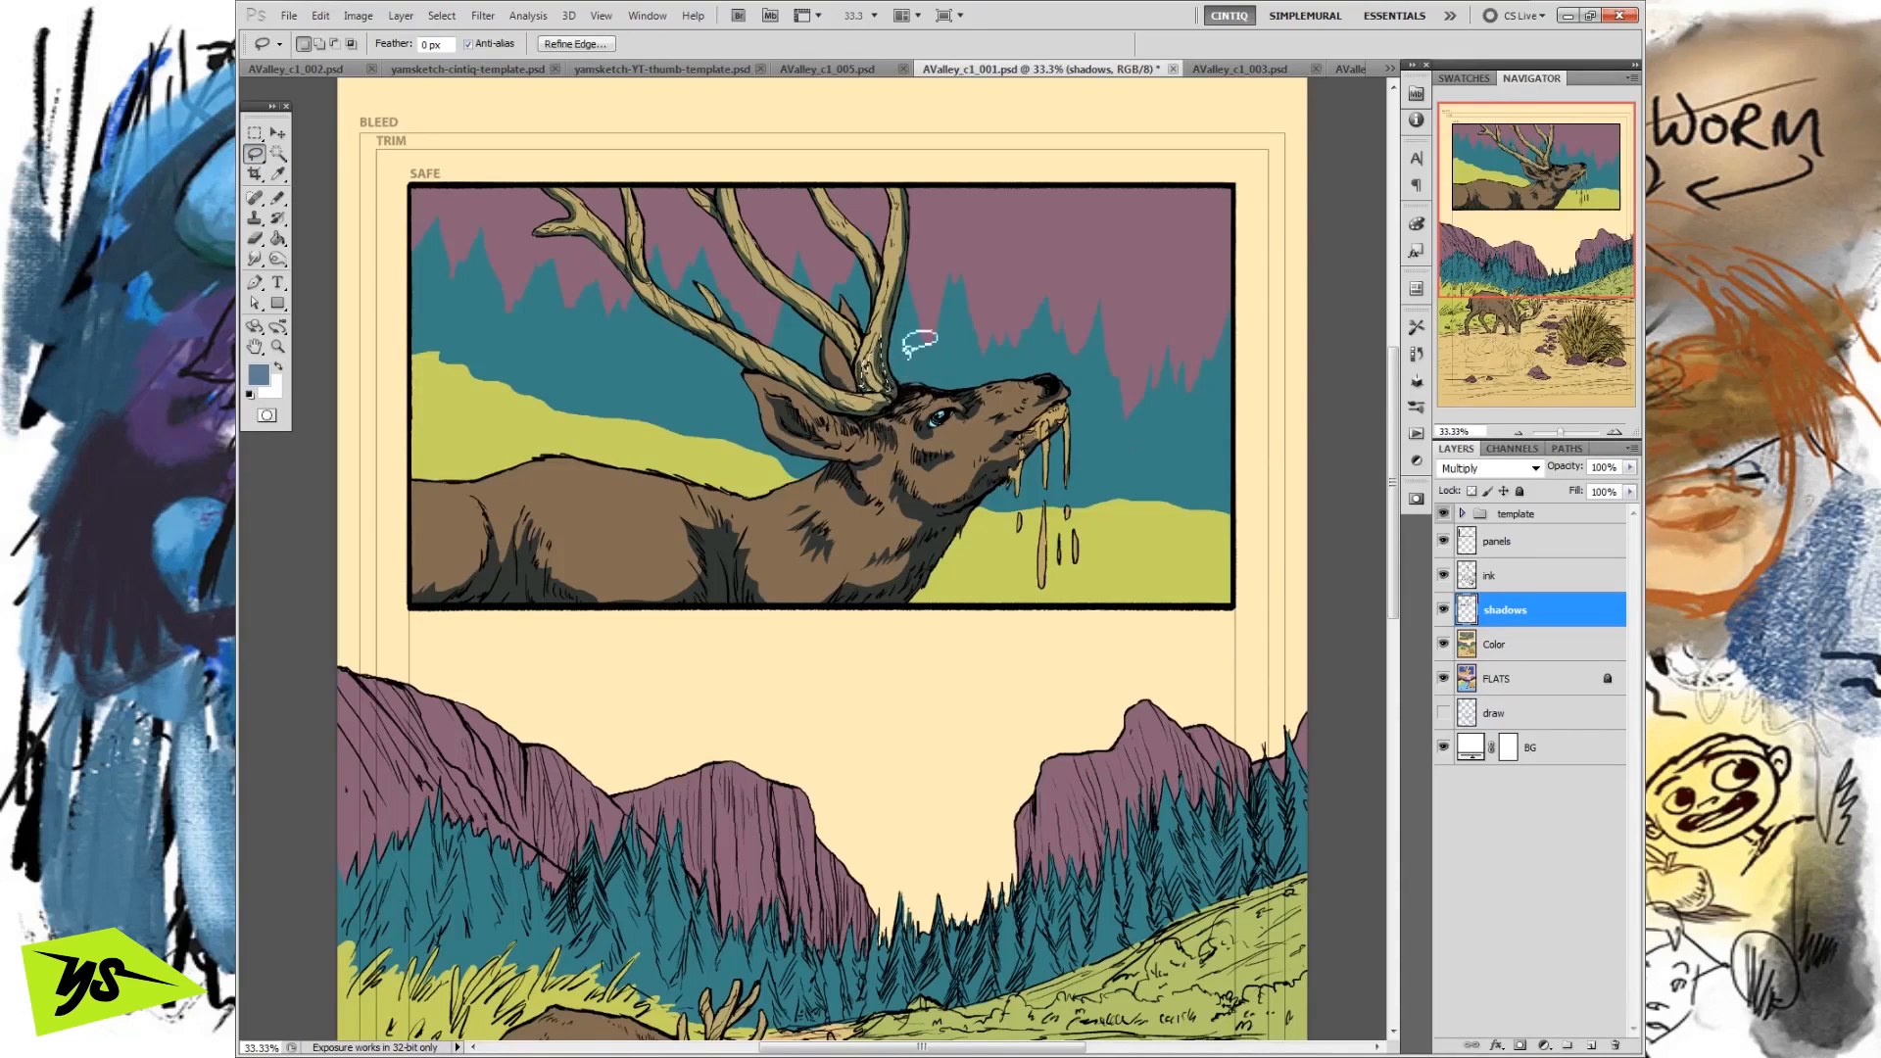
pyautogui.click(321, 15)
pyautogui.click(392, 333)
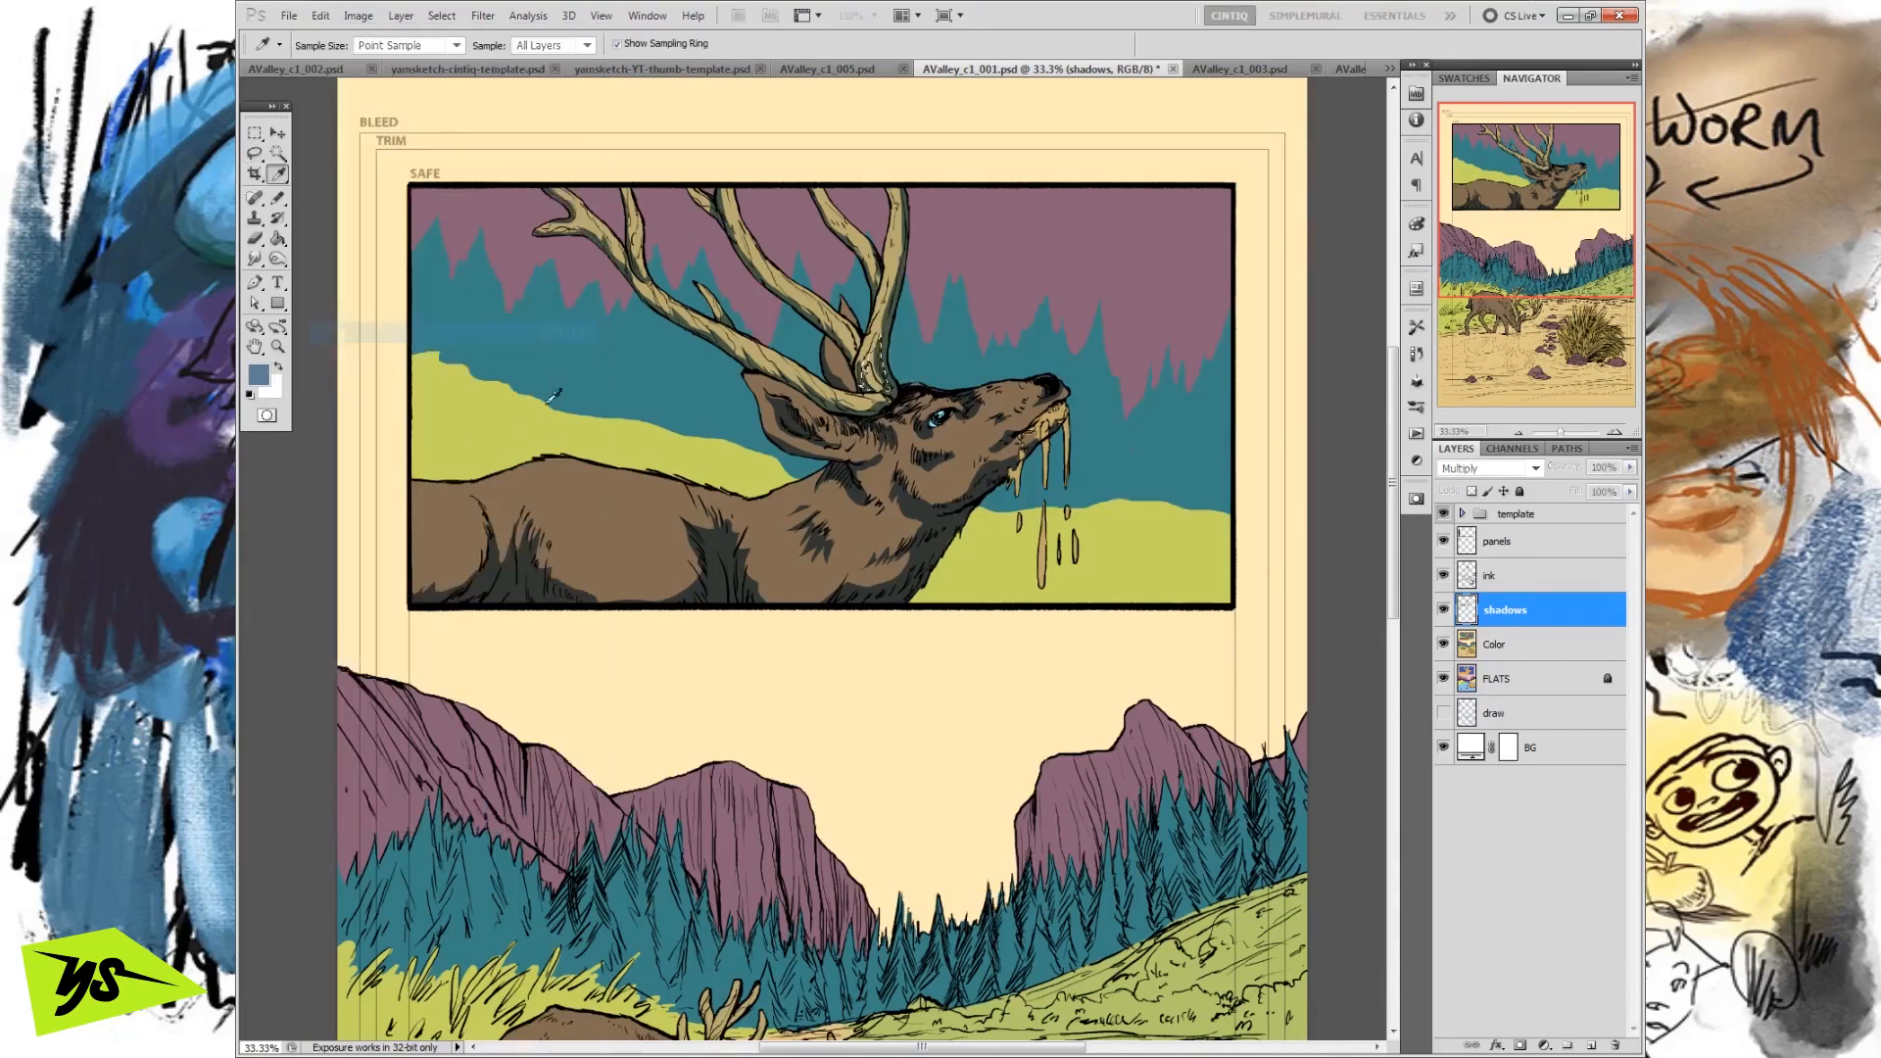
pyautogui.press('Return')
pyautogui.hotkey('ctrl', 'd')
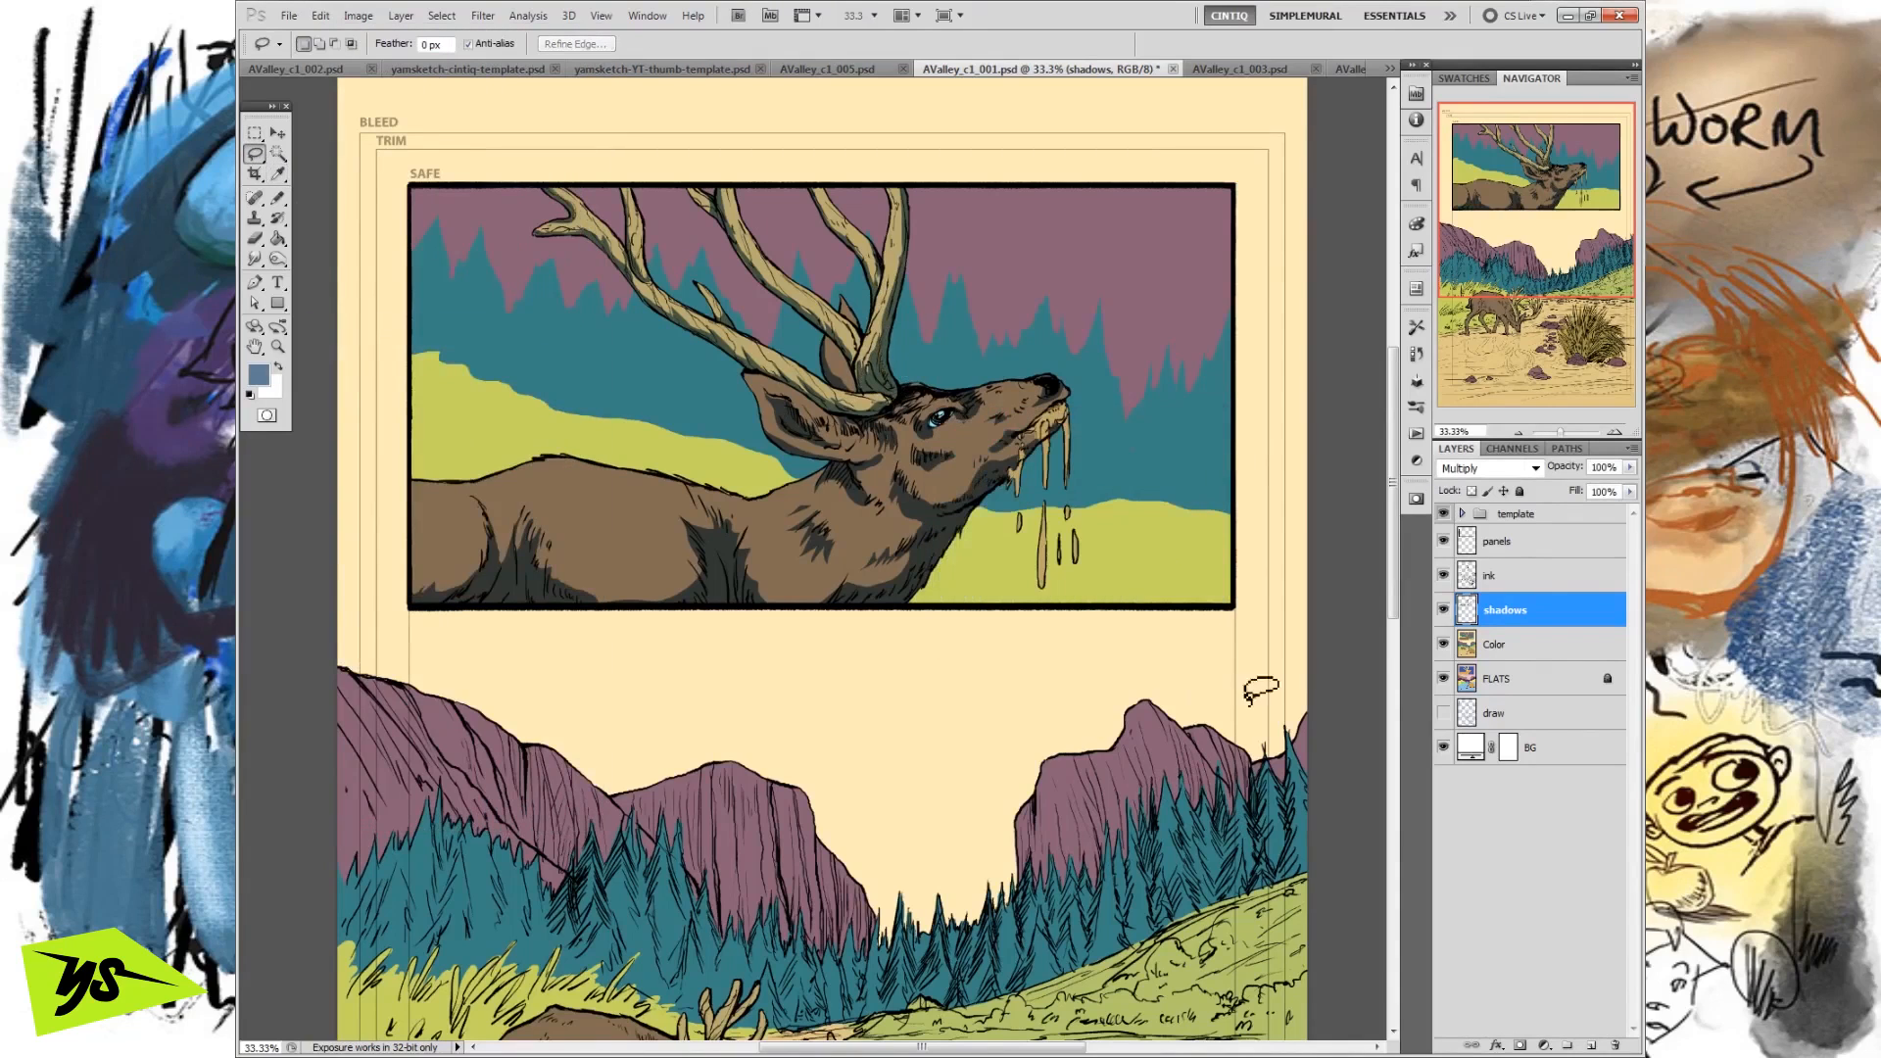
# Compare the artwork with and without the shadows layer by toggling its visibility repeatedly.
pyautogui.click(1443, 610)
pyautogui.click(1444, 610)
pyautogui.click(1444, 609)
pyautogui.click(1443, 609)
pyautogui.click(1443, 609)
pyautogui.click(1444, 609)
pyautogui.click(1443, 610)
pyautogui.click(1443, 609)
pyautogui.click(1446, 610)
pyautogui.click(1447, 610)
pyautogui.moveTo(941, 453); pyautogui.dragTo(925, 470)
pyautogui.click(933, 461)
# Examine the blue fill colour and sample the multiplied shadow colours on the deer in the Color Picker, cancelling any colour change.
pyautogui.click(258, 373)
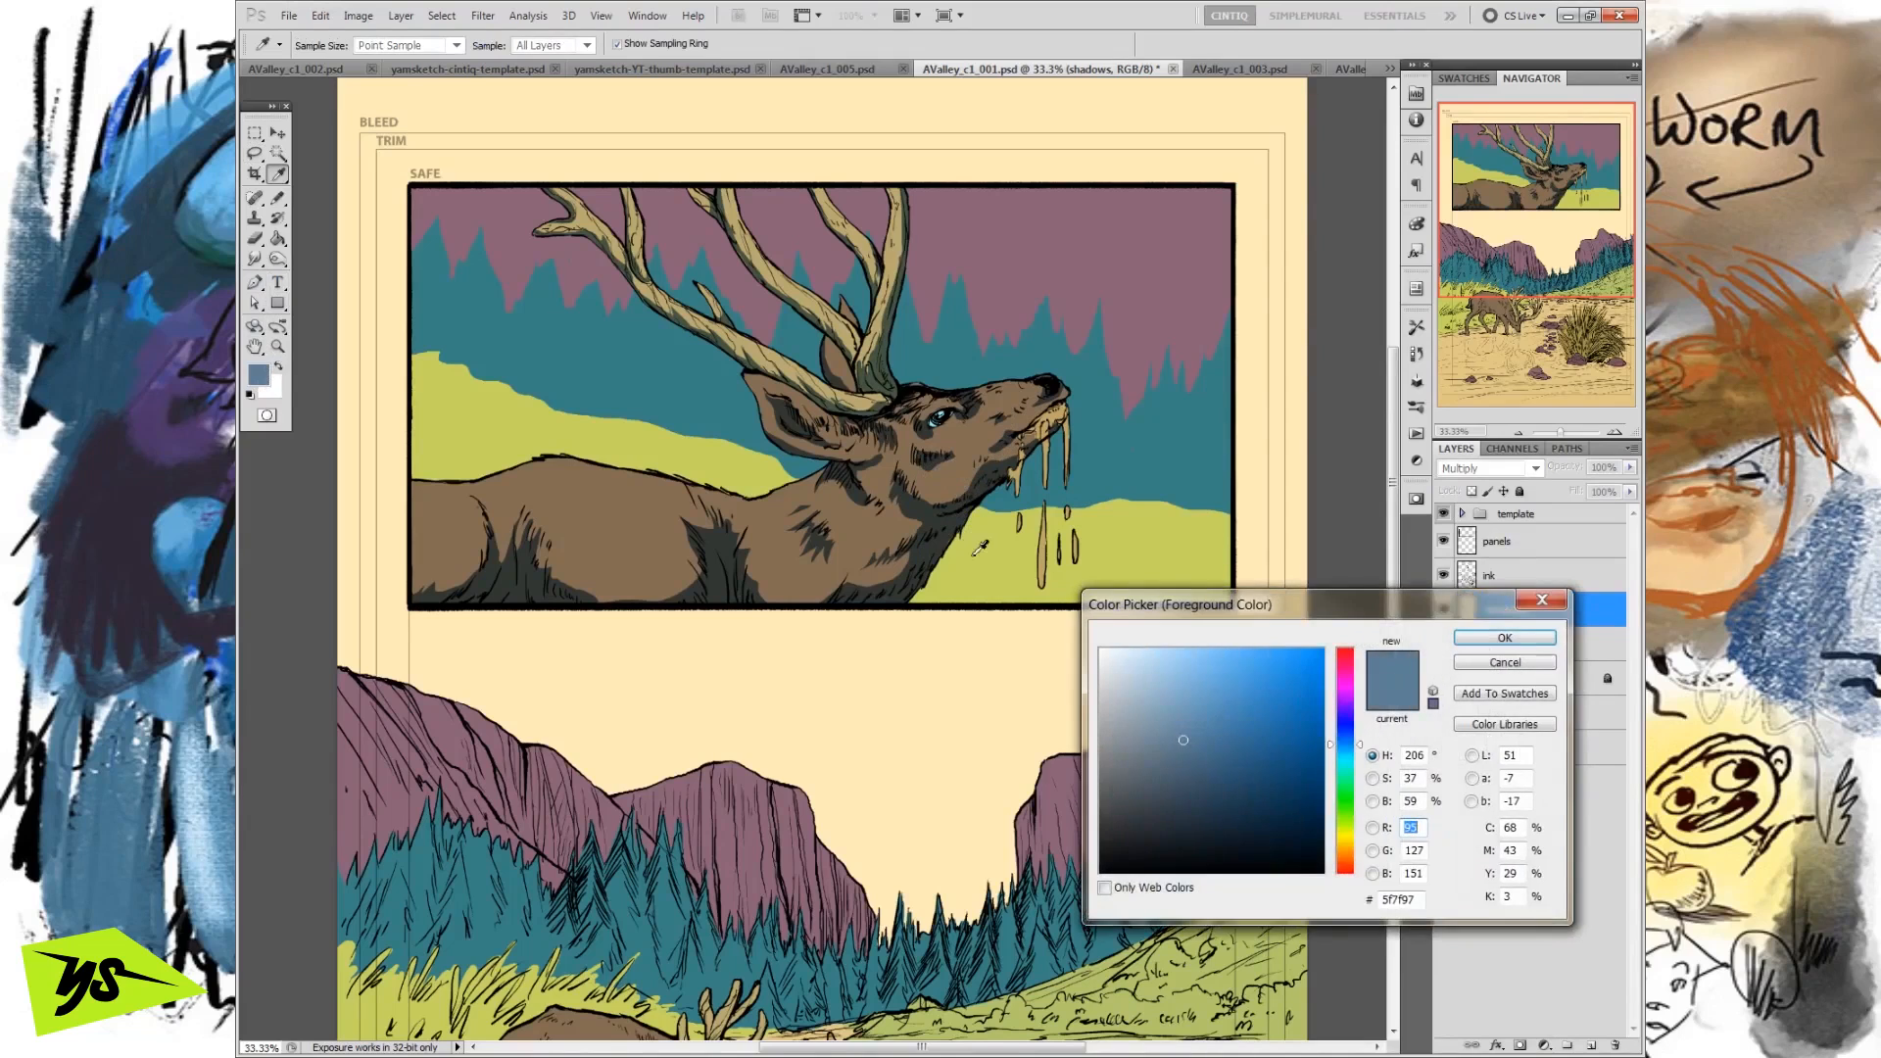
pyautogui.click(1482, 663)
pyautogui.click(278, 367)
pyautogui.click(264, 373)
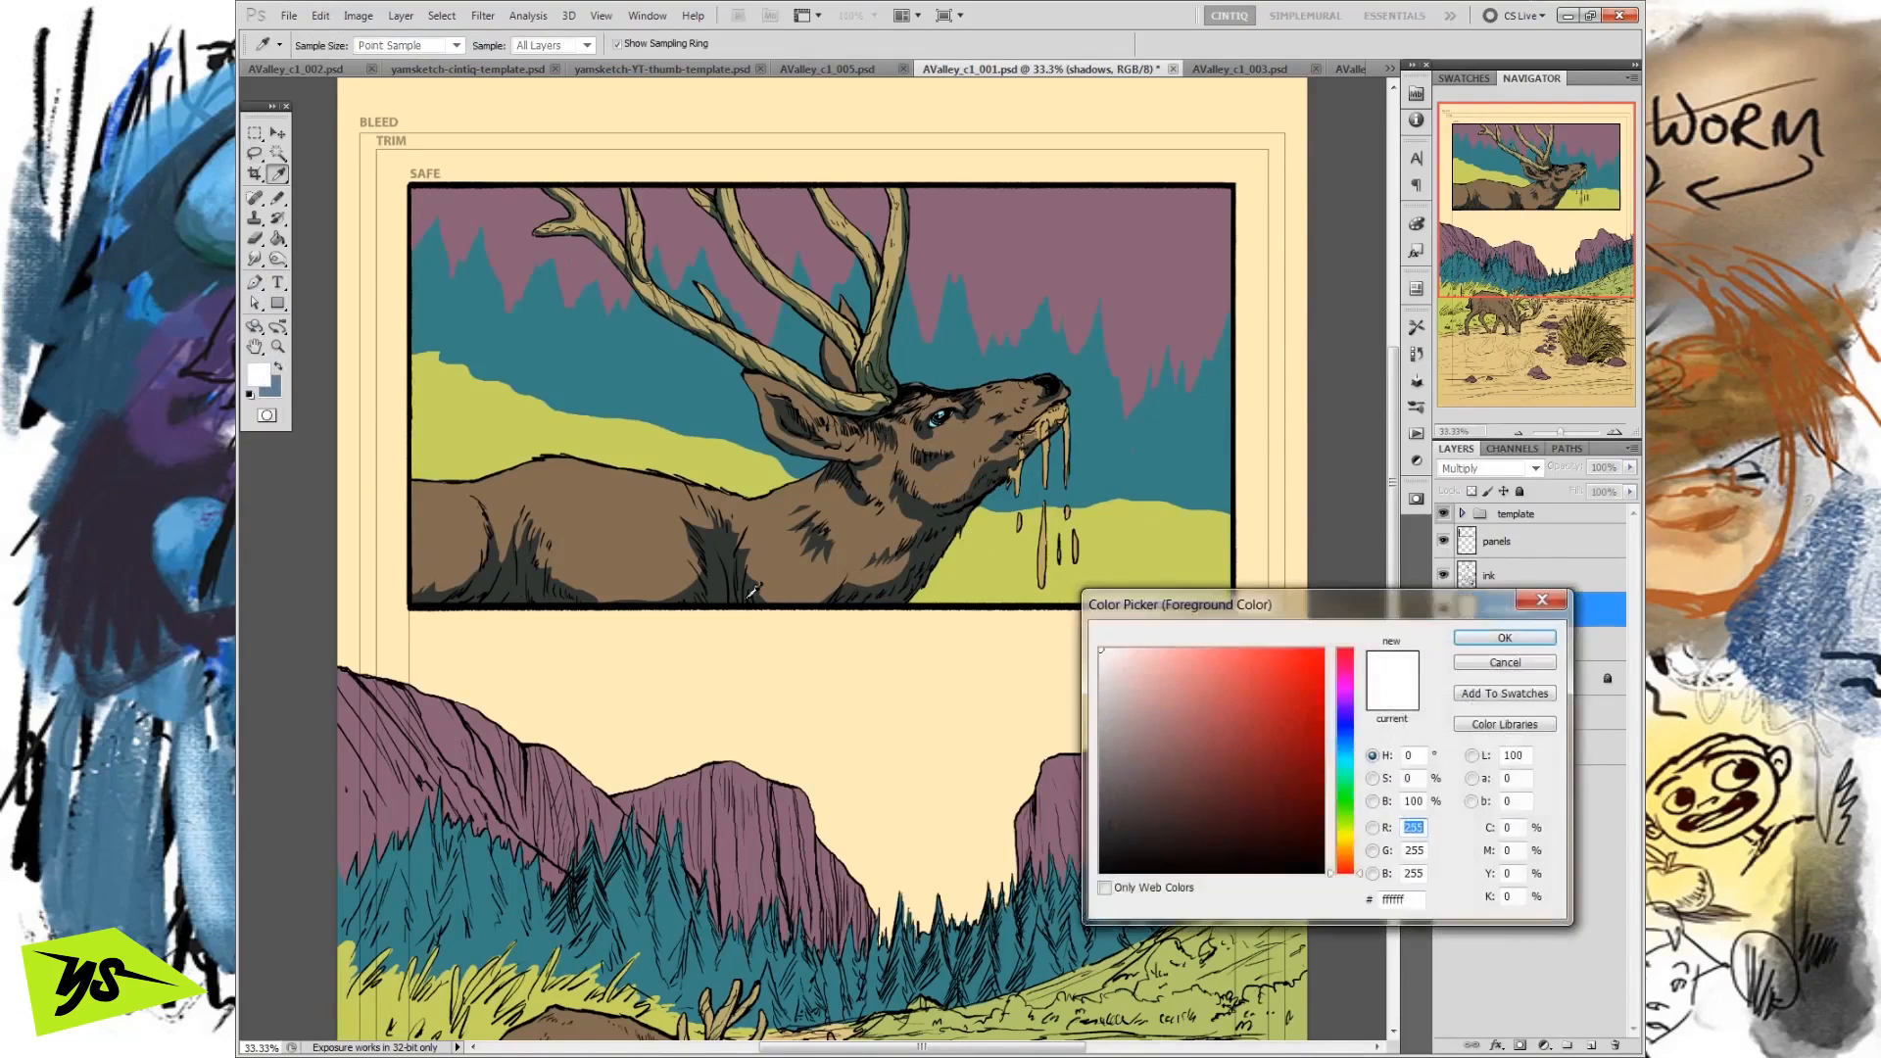
pyautogui.click(946, 480)
pyautogui.click(934, 508)
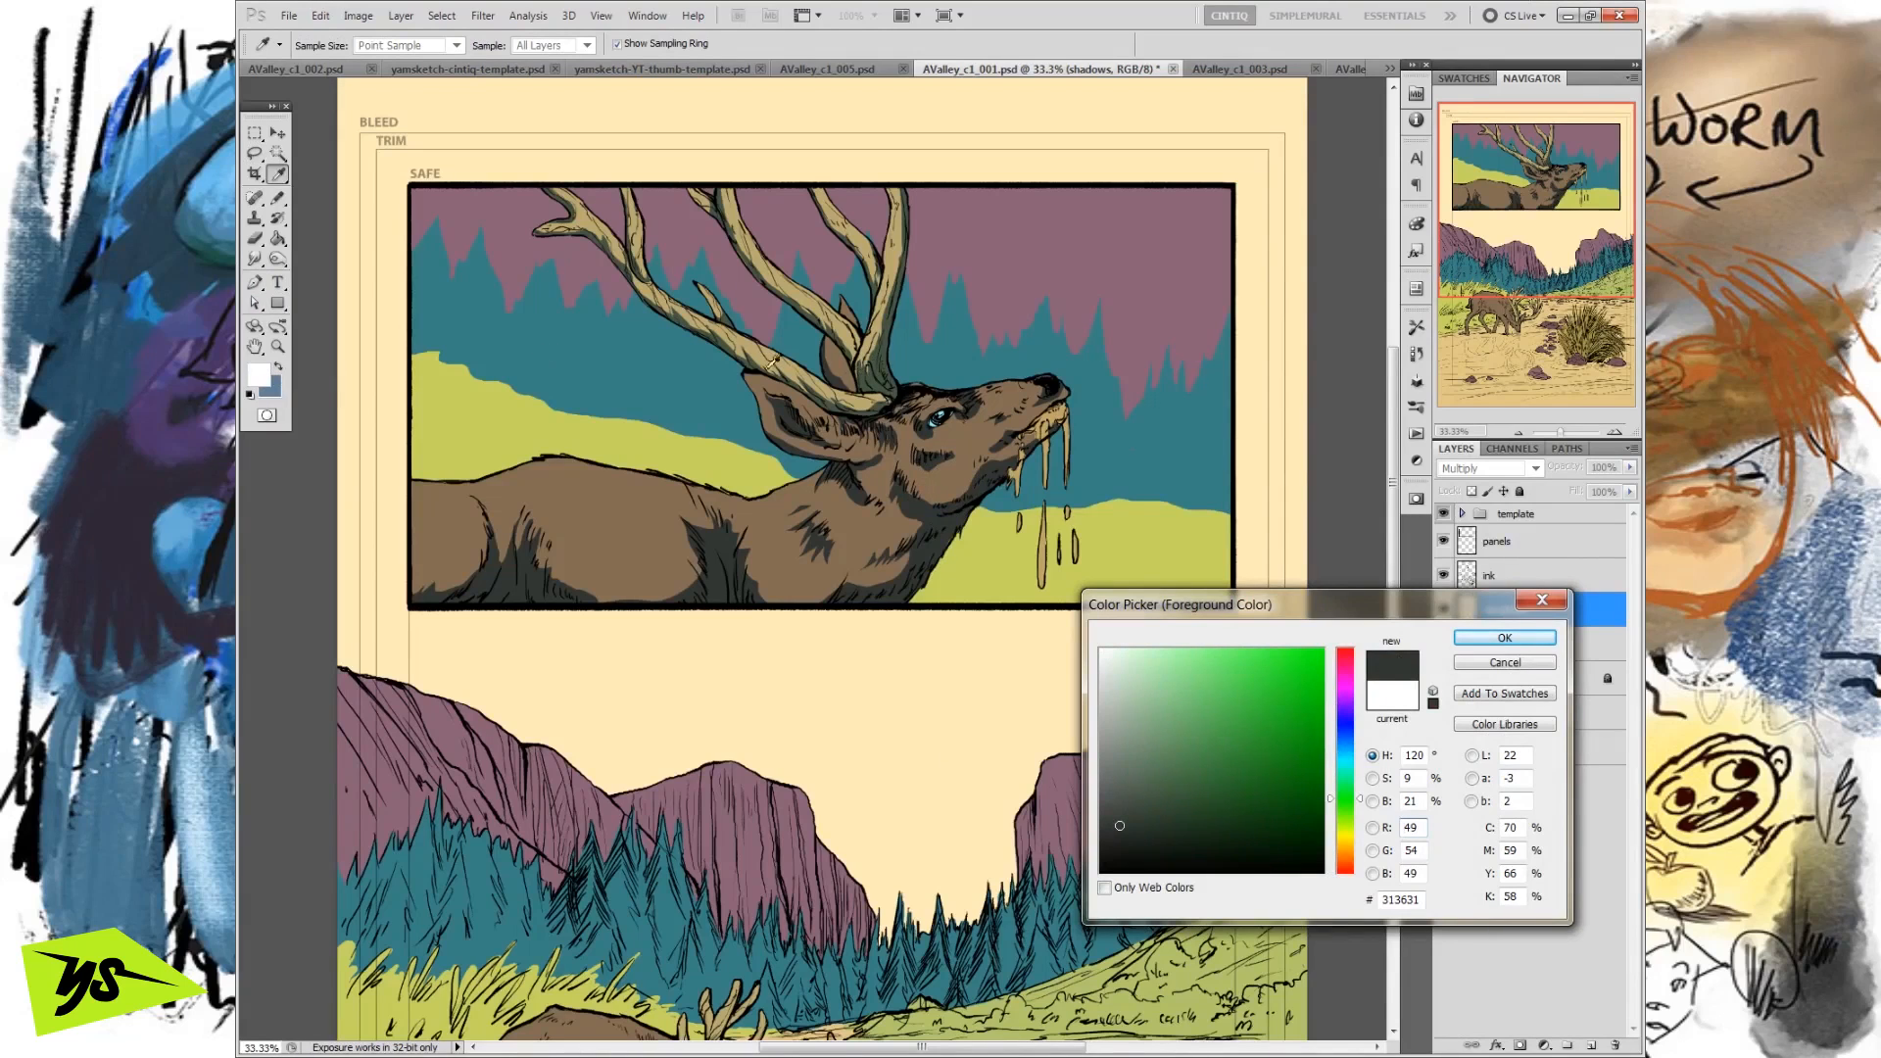
pyautogui.click(871, 365)
pyautogui.click(867, 552)
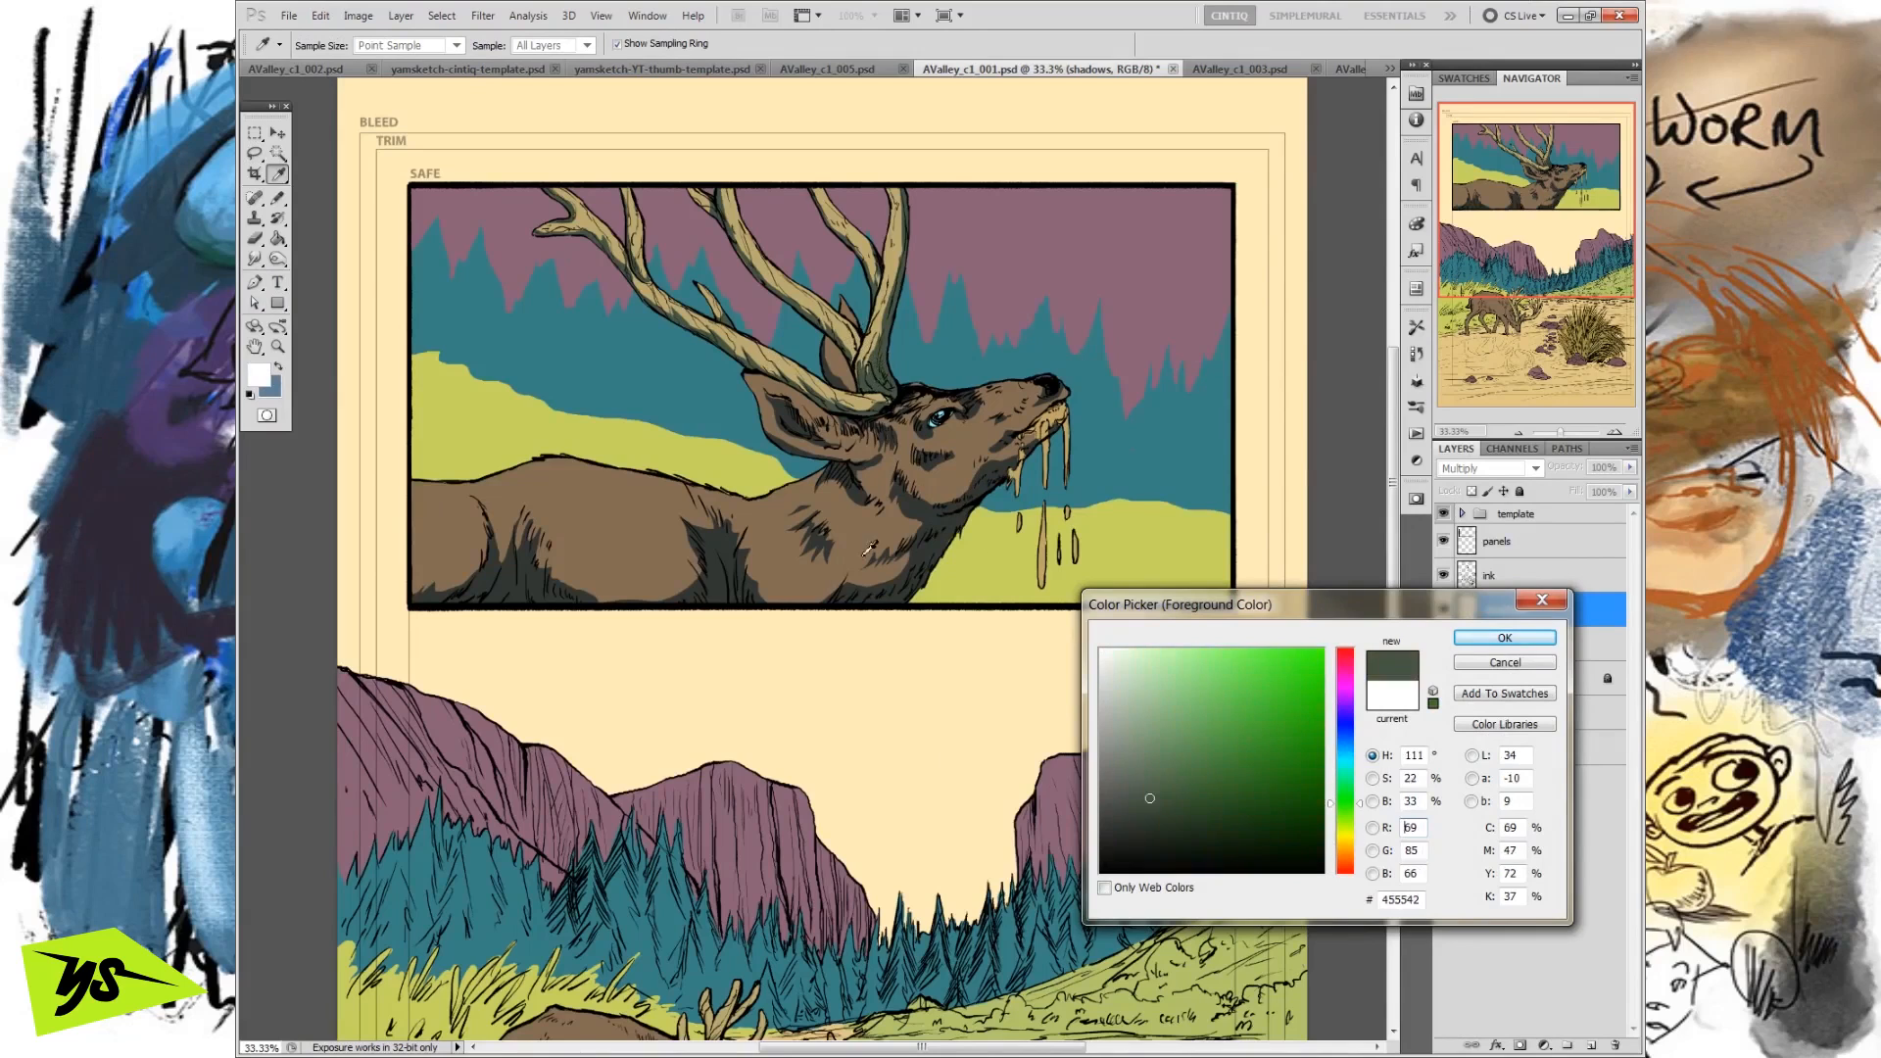
pyautogui.click(943, 527)
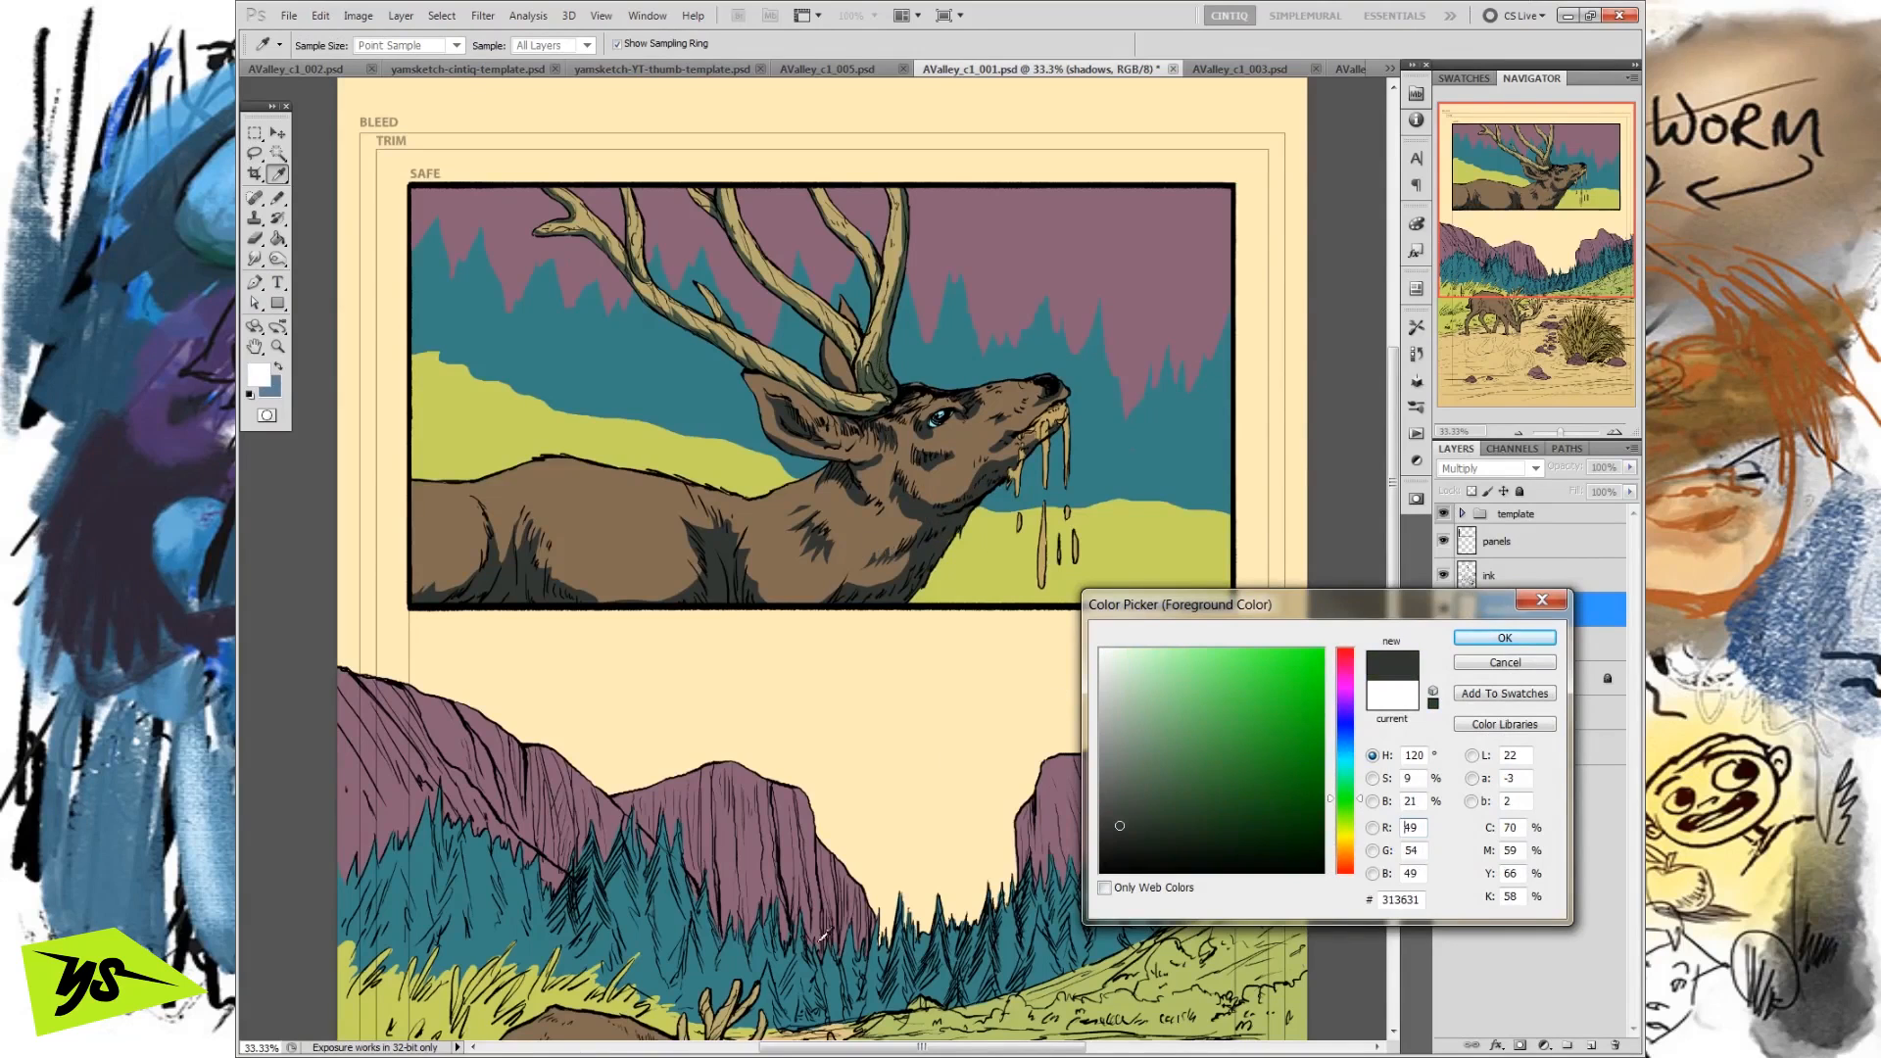
pyautogui.click(883, 348)
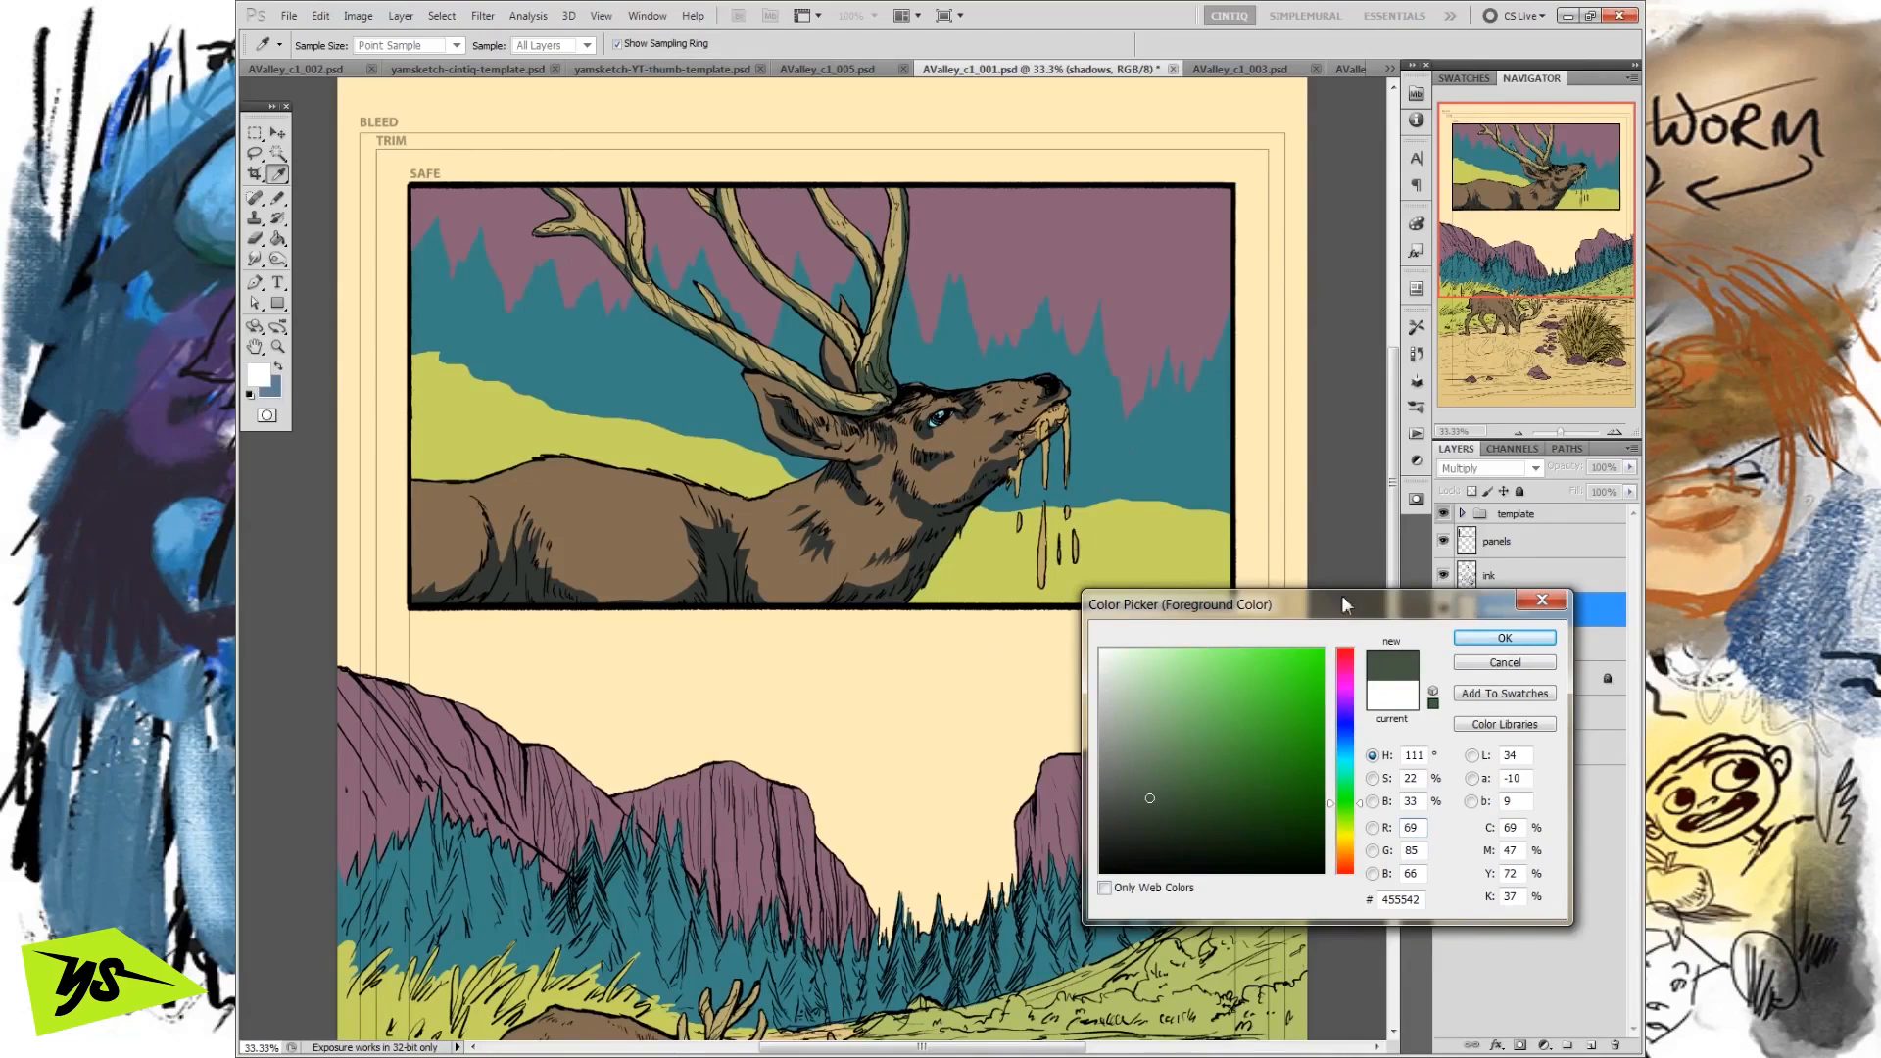
pyautogui.click(1514, 668)
pyautogui.press('l')
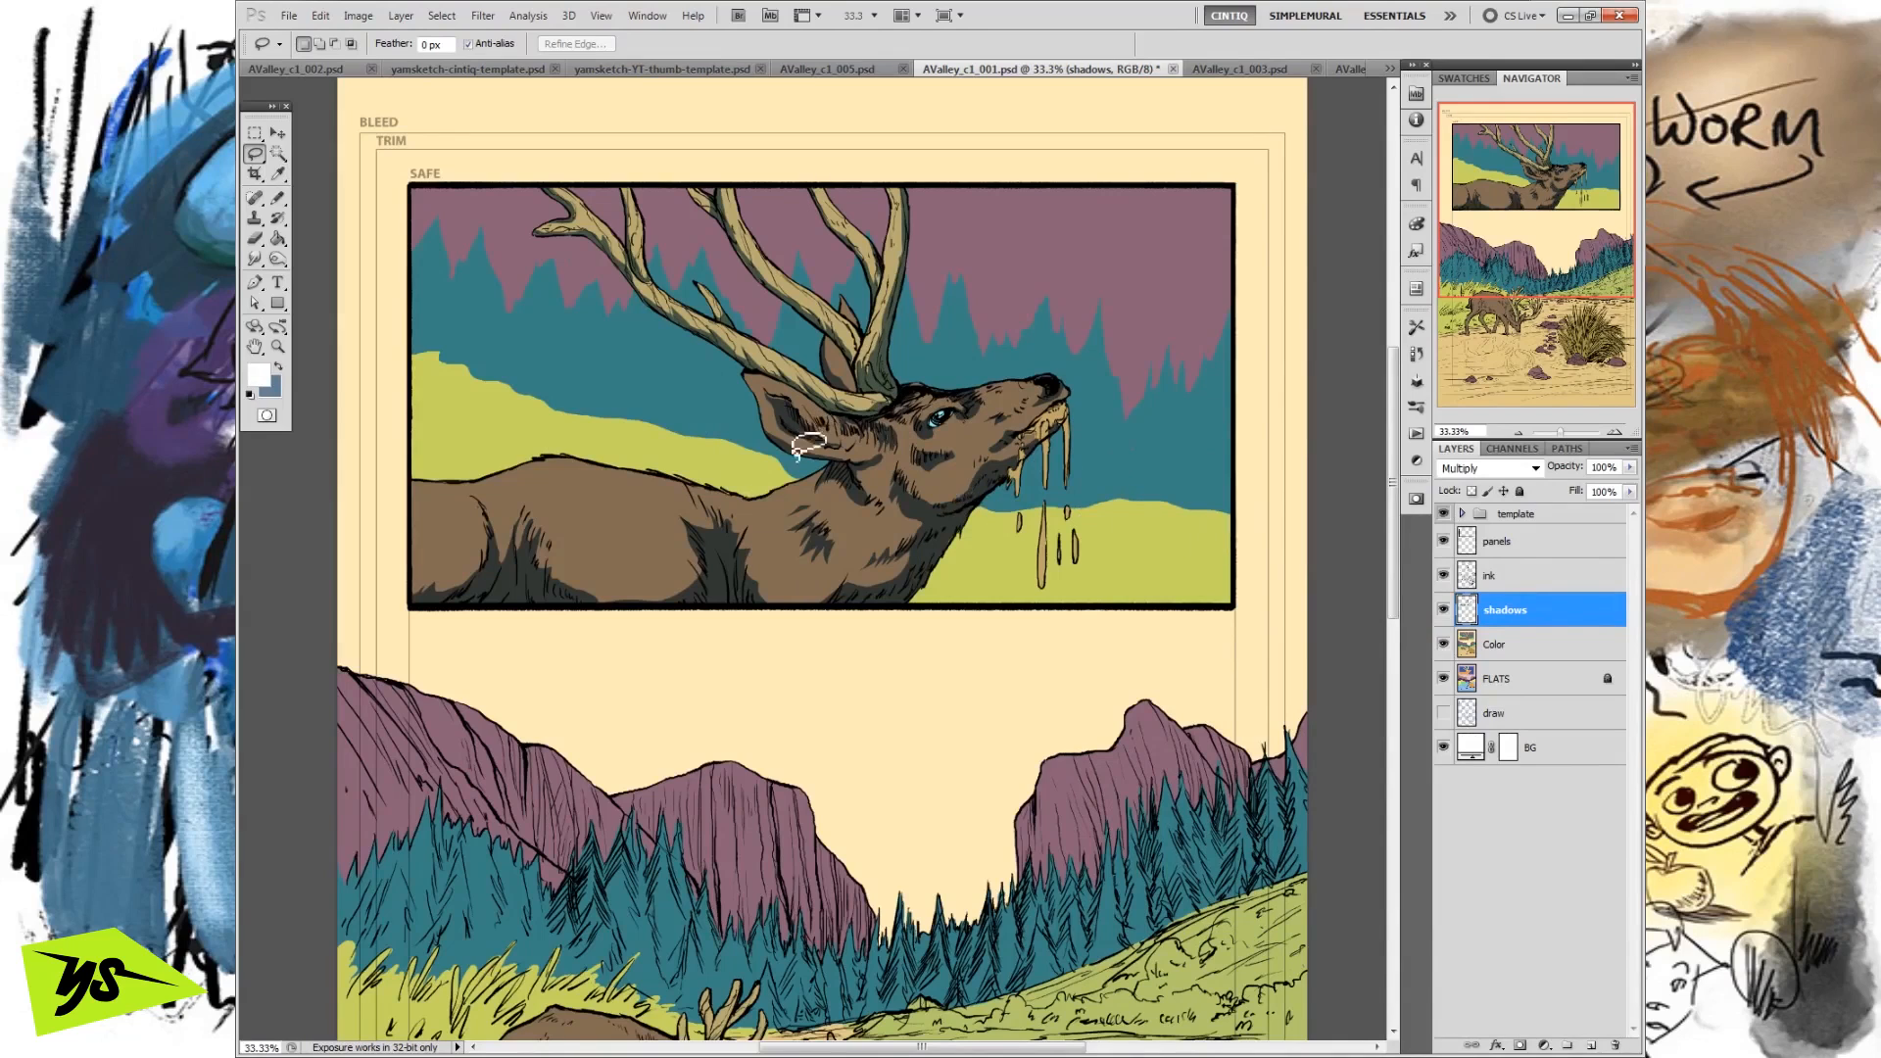
# Lasso a shadow shape beside the deer's shoulder shading and fill it with the blue swapped back to the foreground.
pyautogui.click(1443, 610)
pyautogui.click(1444, 610)
pyautogui.moveTo(730, 564)
pyautogui.mouseDown()
pyautogui.moveTo(769, 578)
pyautogui.moveTo(709, 498)
pyautogui.moveTo(765, 548)
pyautogui.mouseUp()
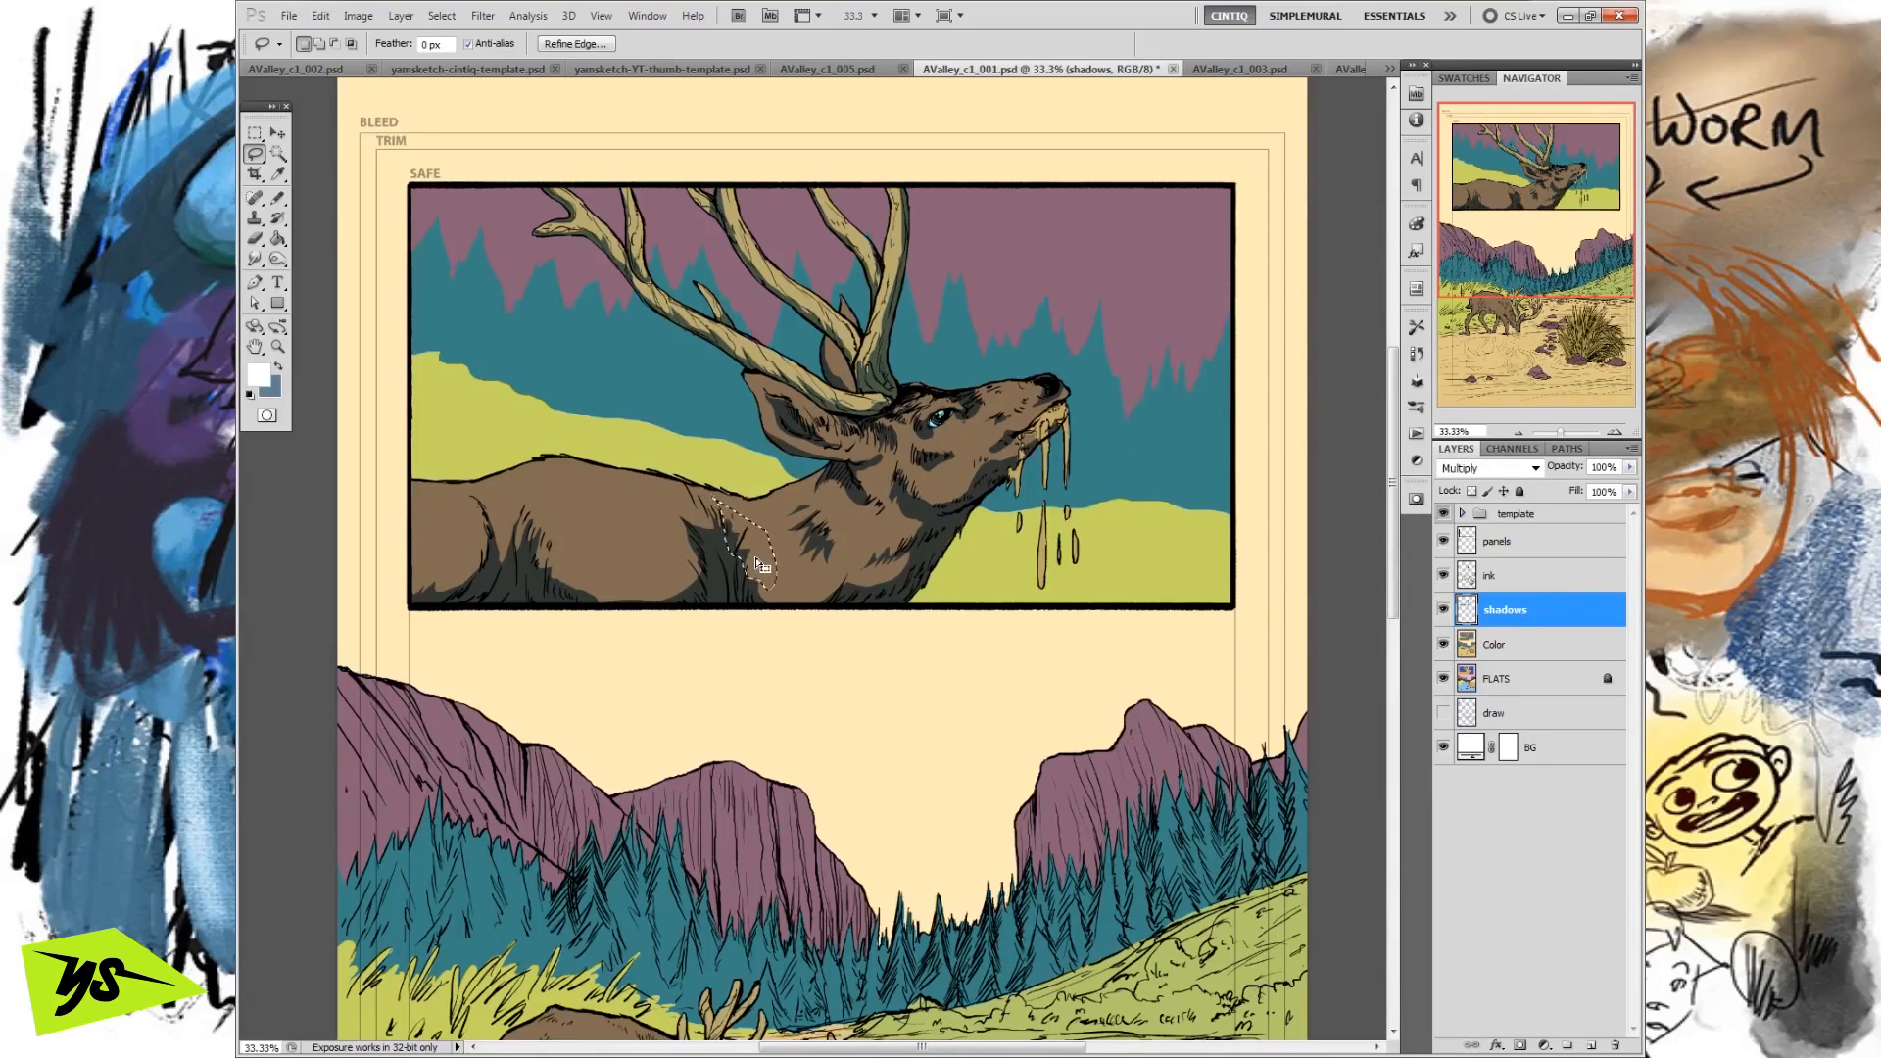
pyautogui.hotkey('ctrl', 'd')
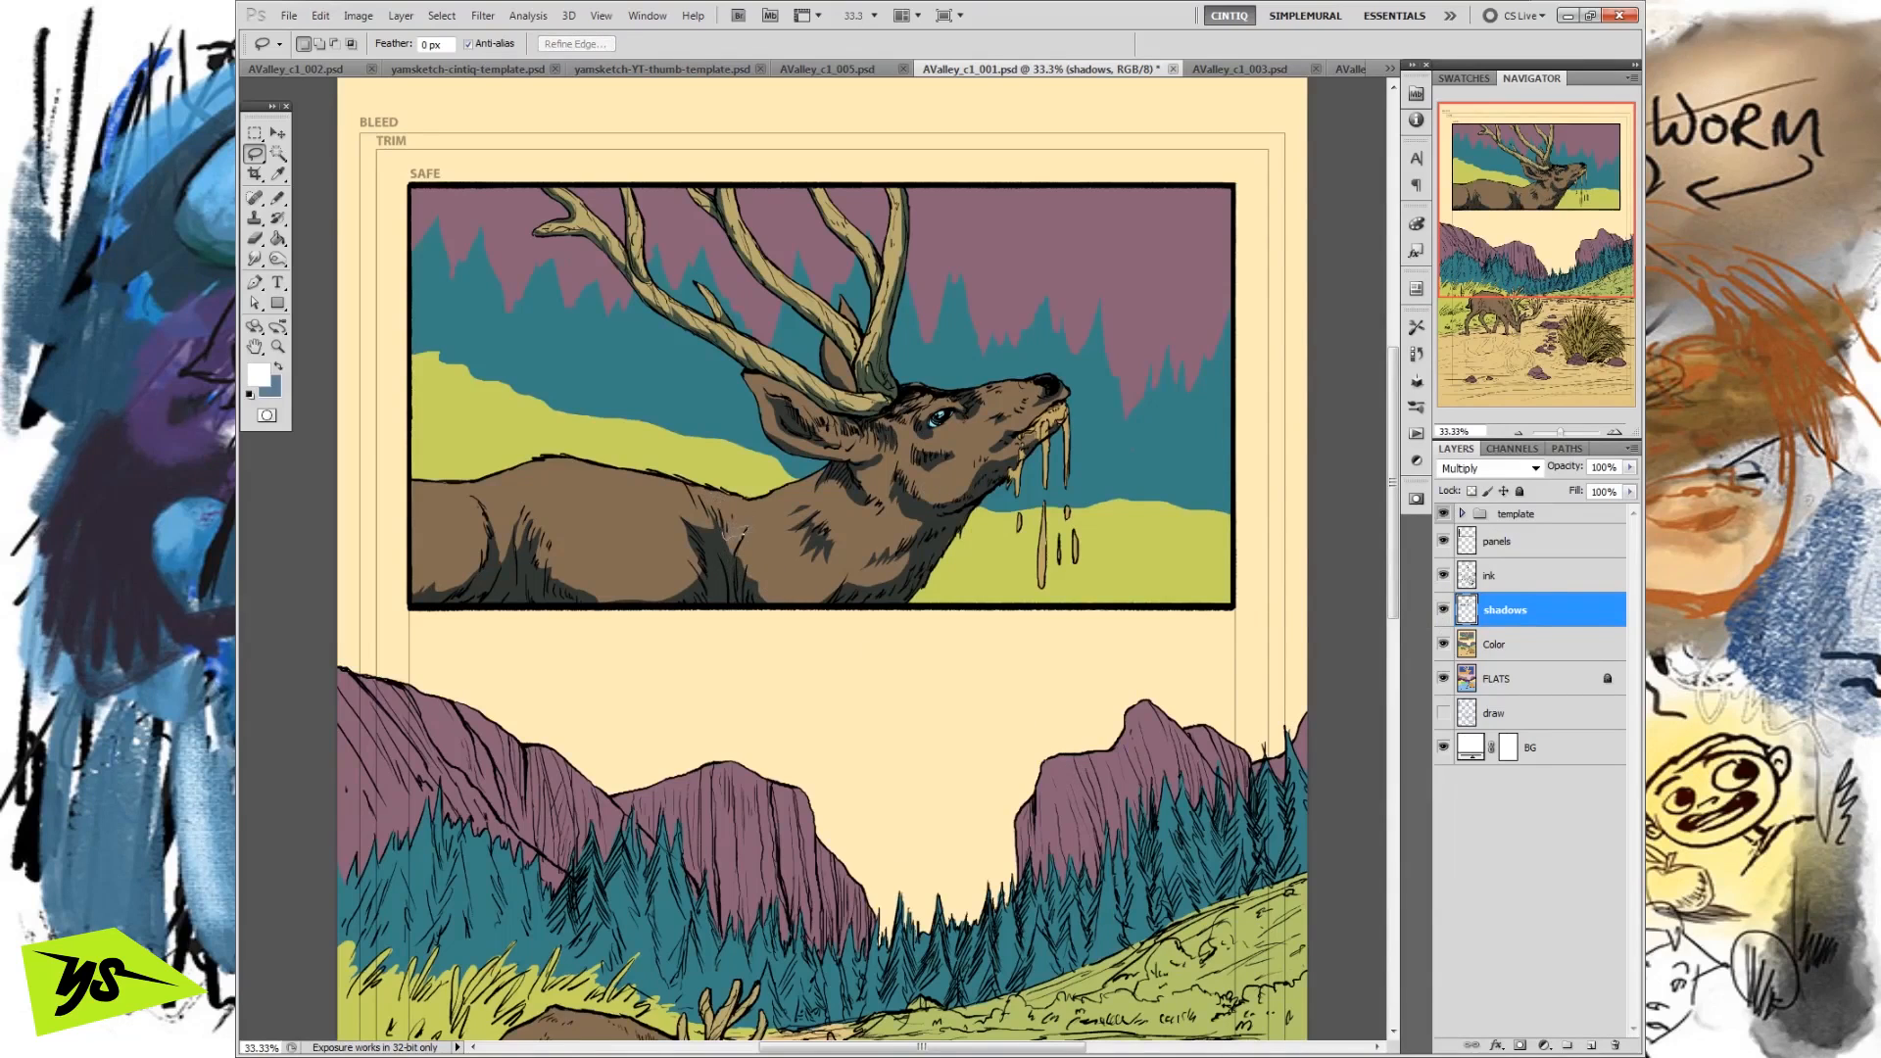
pyautogui.click(321, 15)
pyautogui.click(321, 16)
pyautogui.click(278, 366)
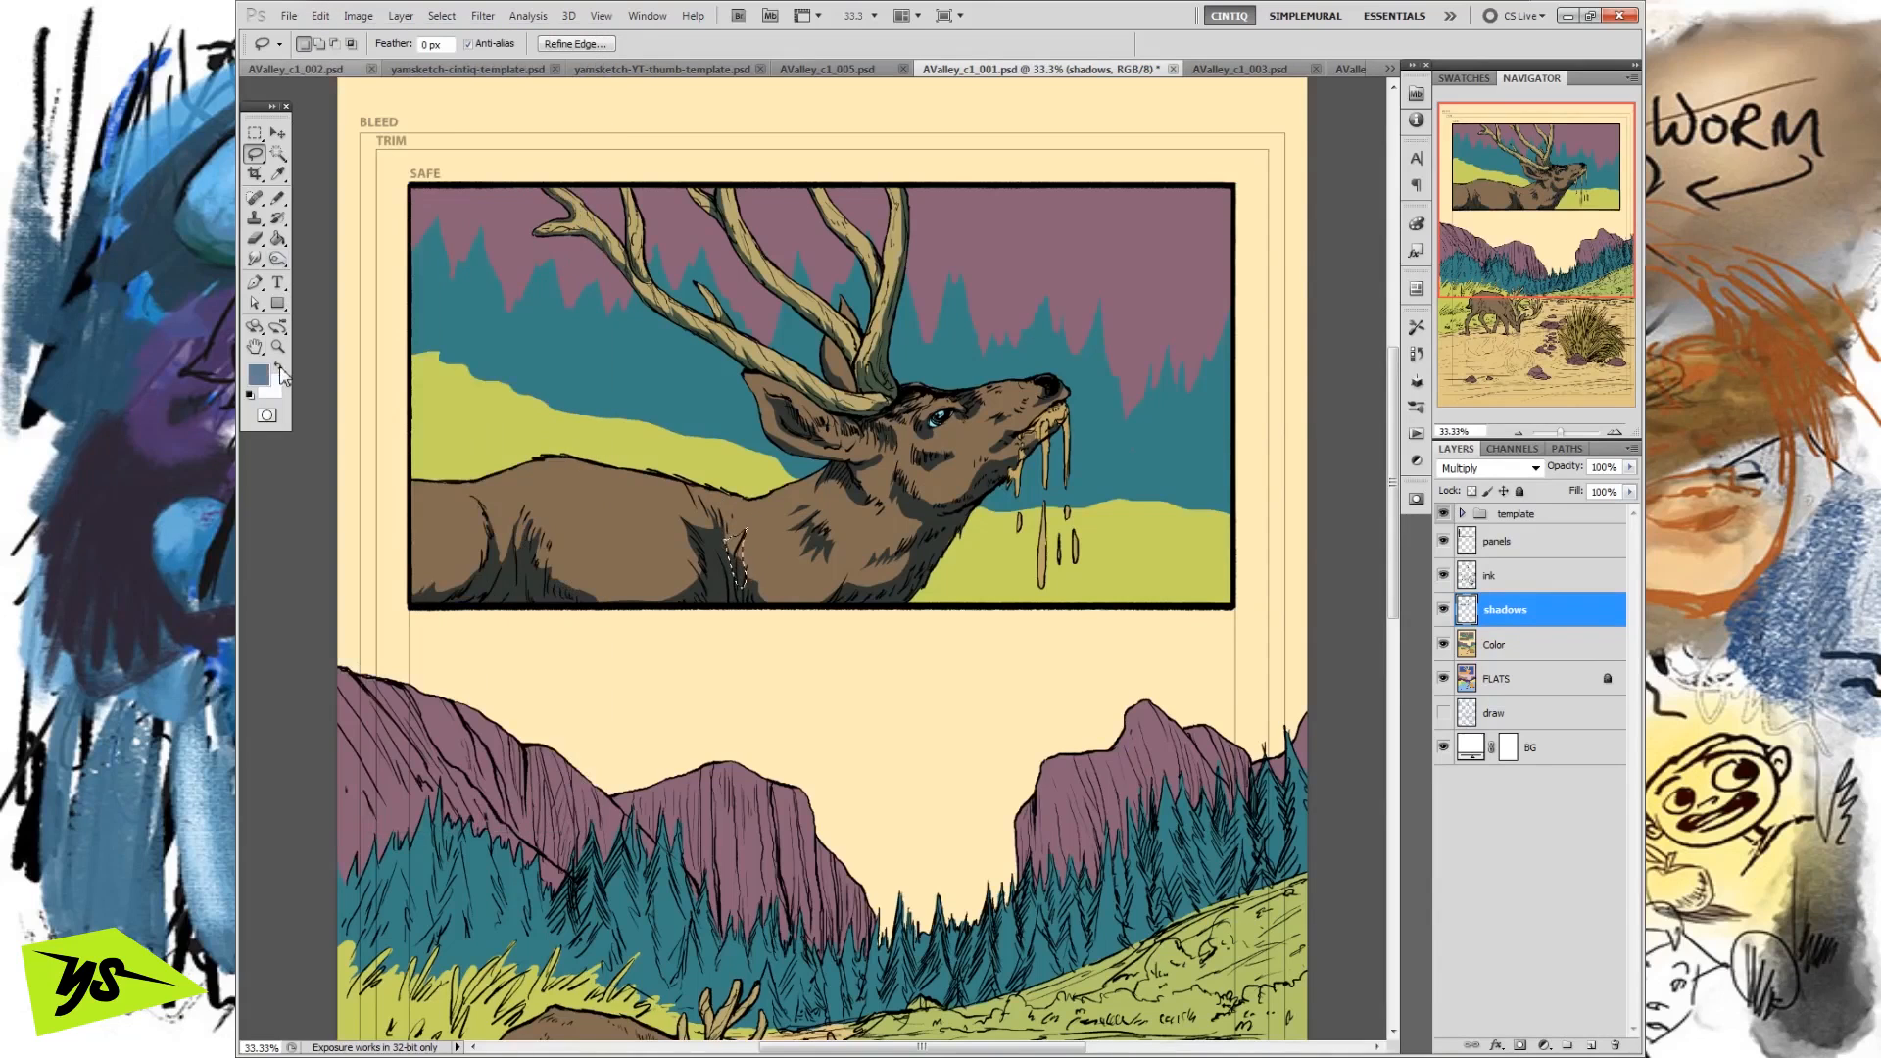
pyautogui.click(320, 16)
pyautogui.click(339, 333)
pyautogui.click(1173, 476)
pyautogui.hotkey('ctrl', 'd')
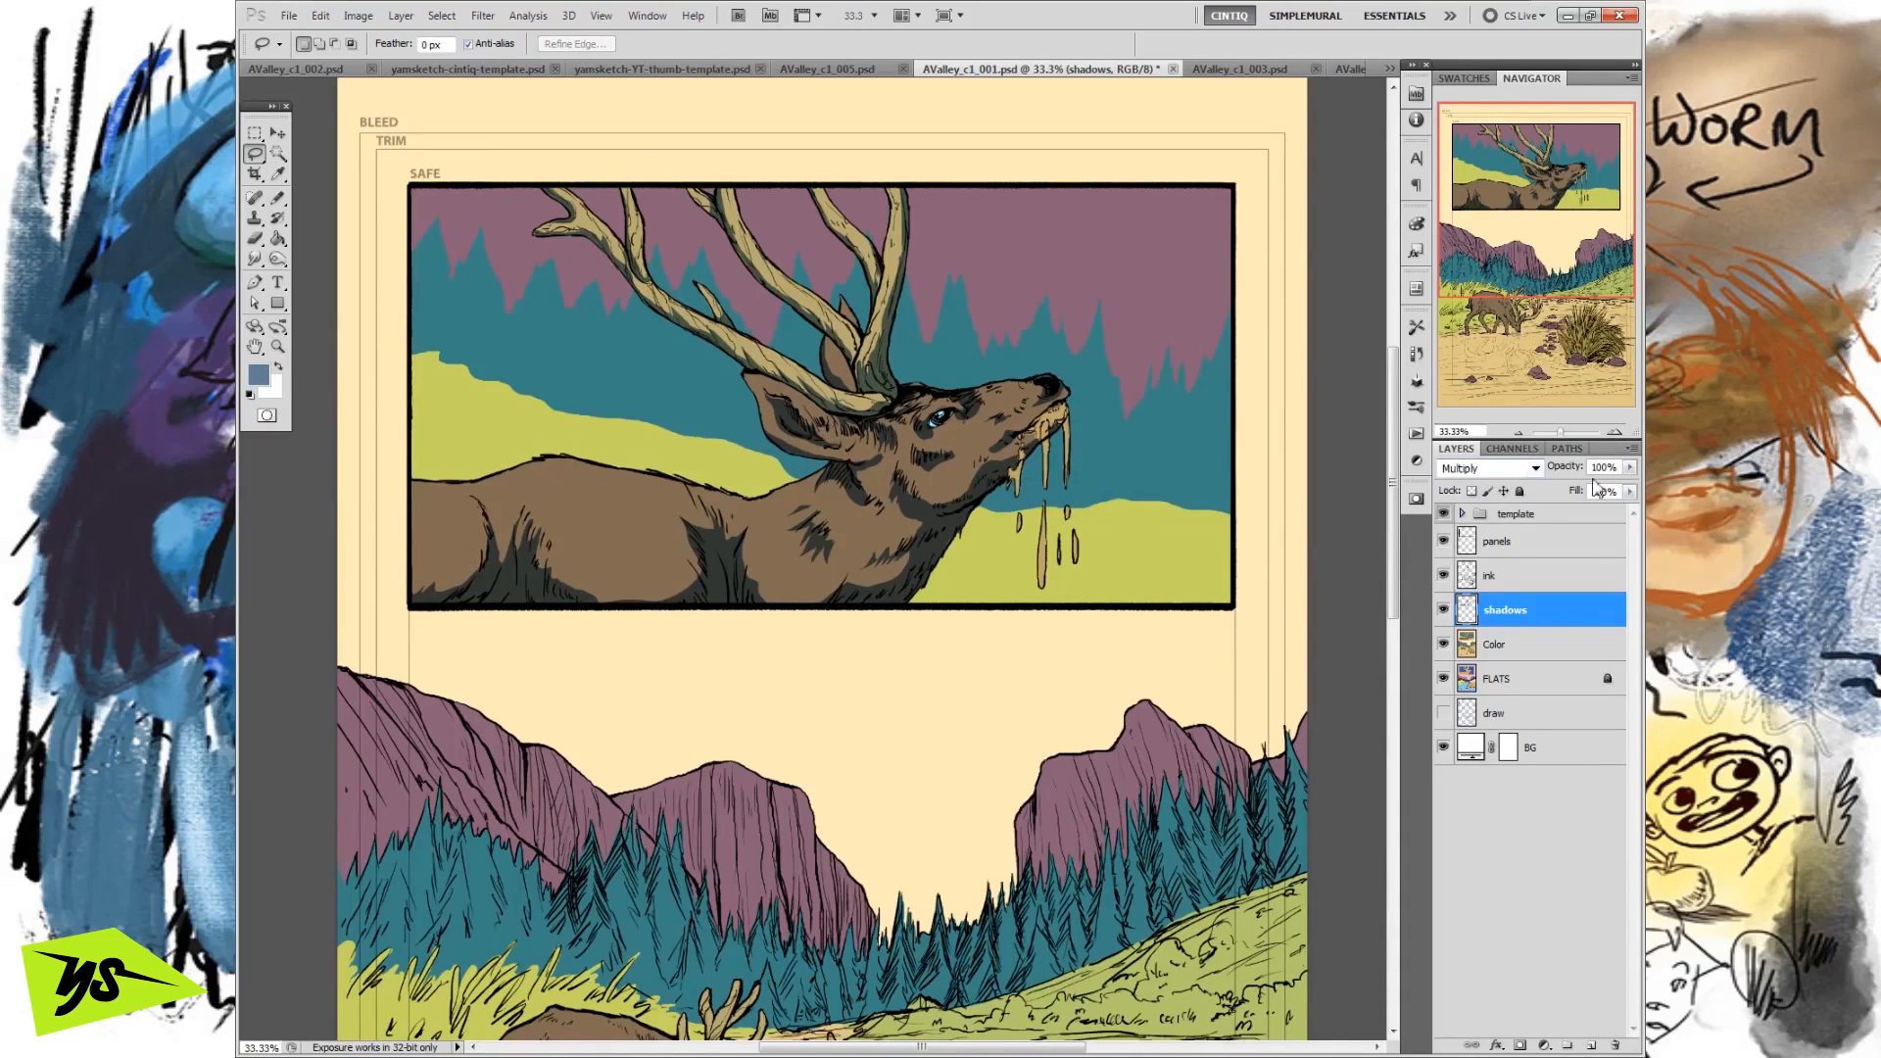
# Lower the shadows layer's opacity to 75%.
pyautogui.moveTo(1630, 468); pyautogui.dragTo(1586, 493)
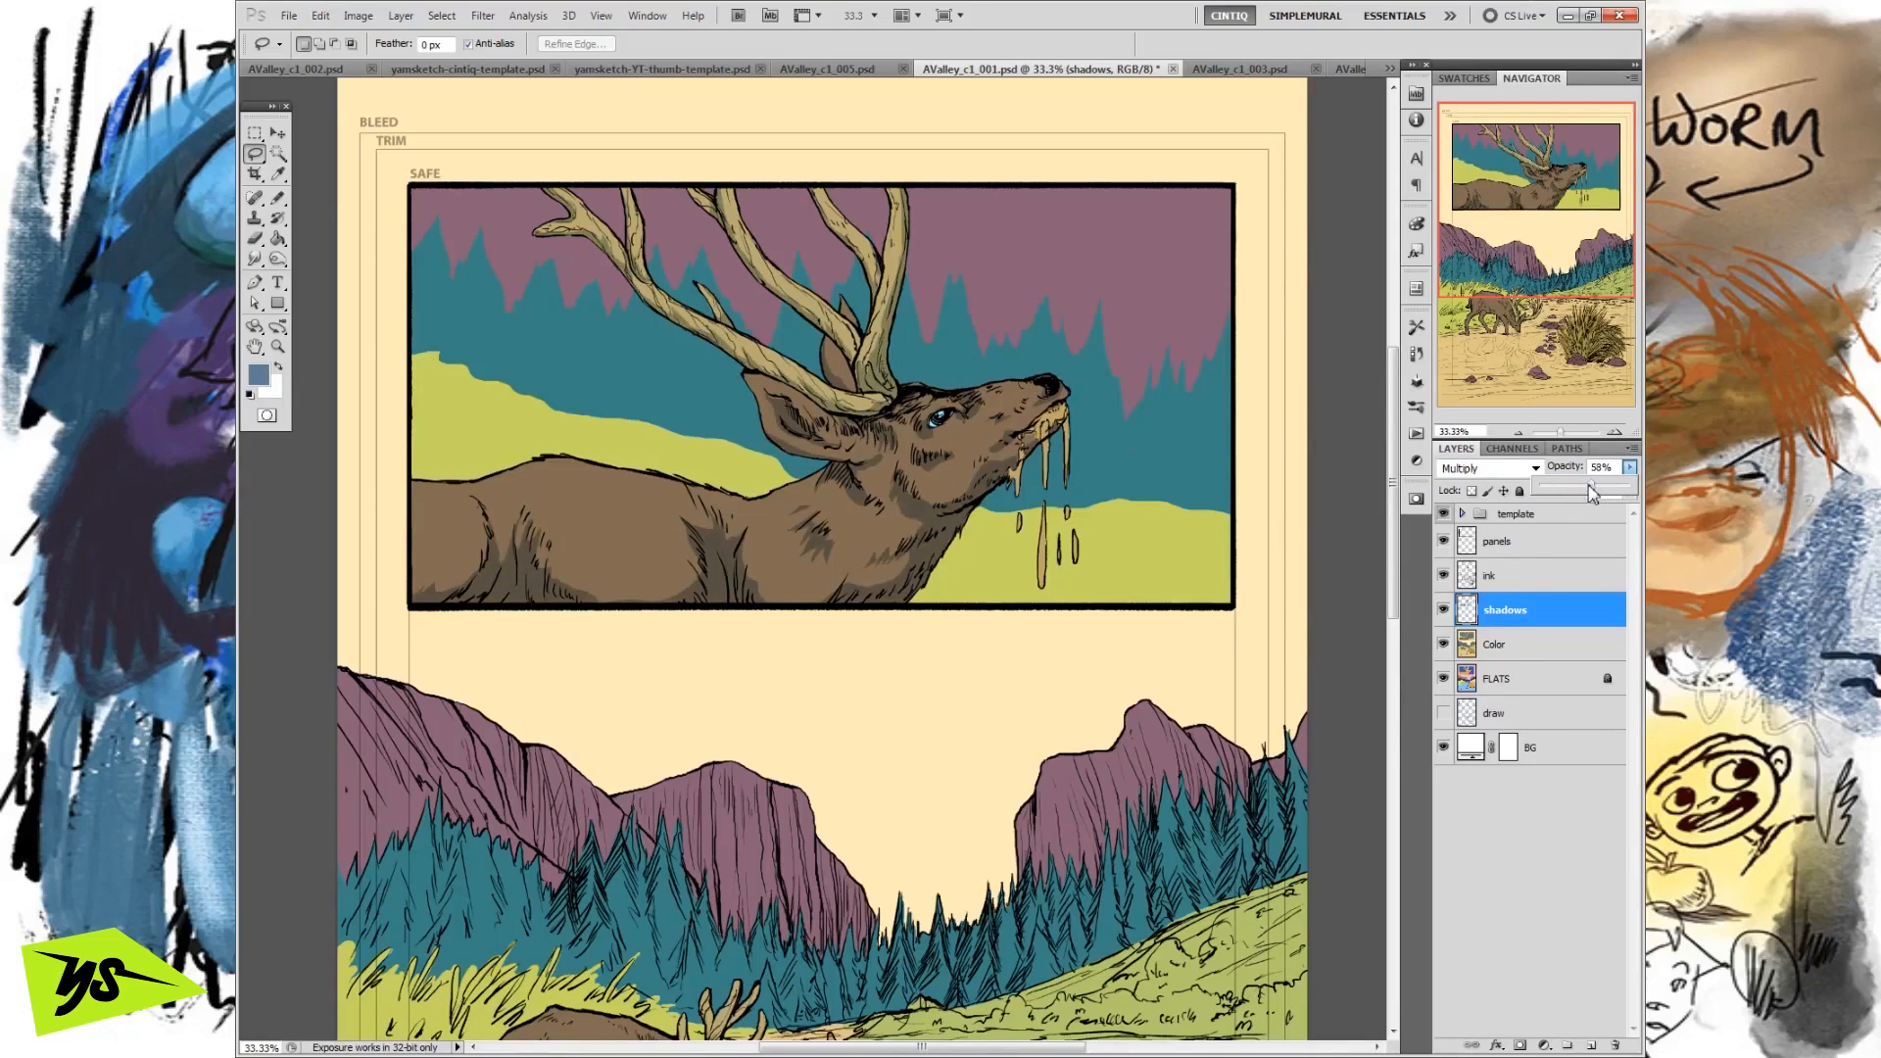
pyautogui.click(1520, 614)
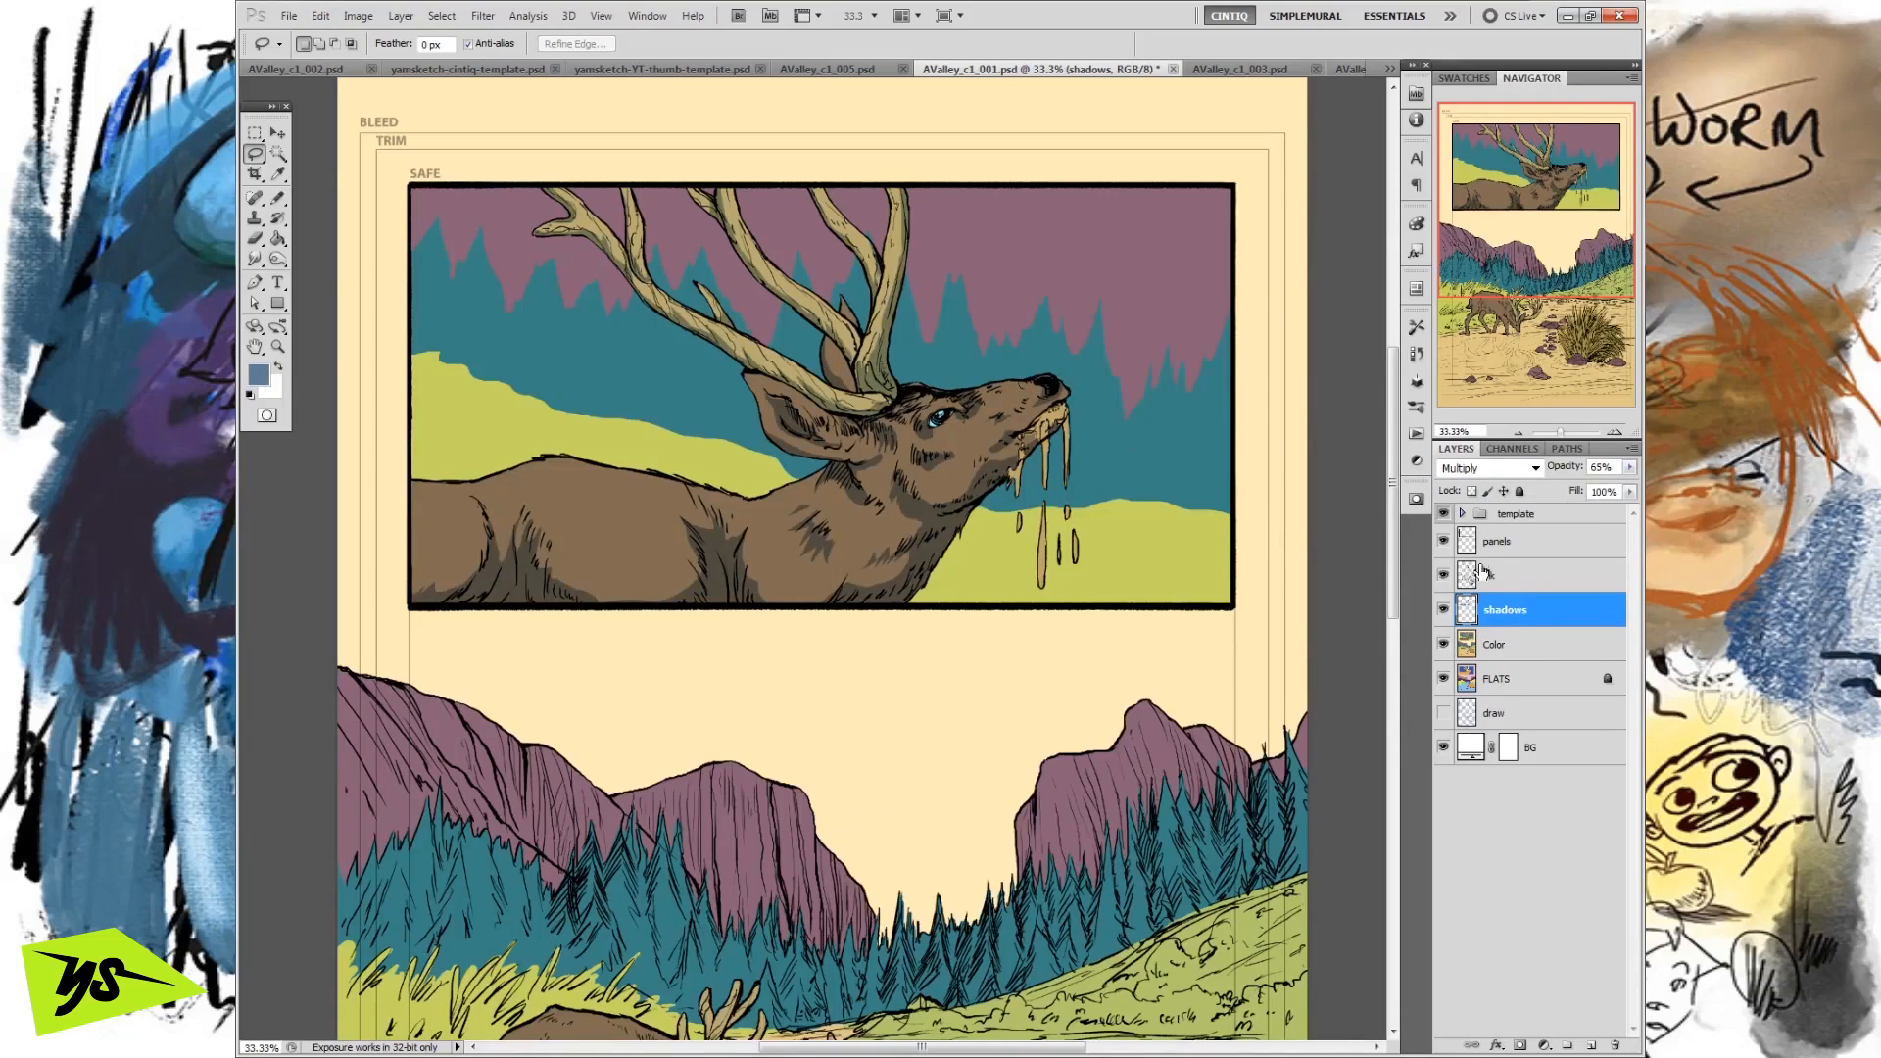
pyautogui.click(1628, 469)
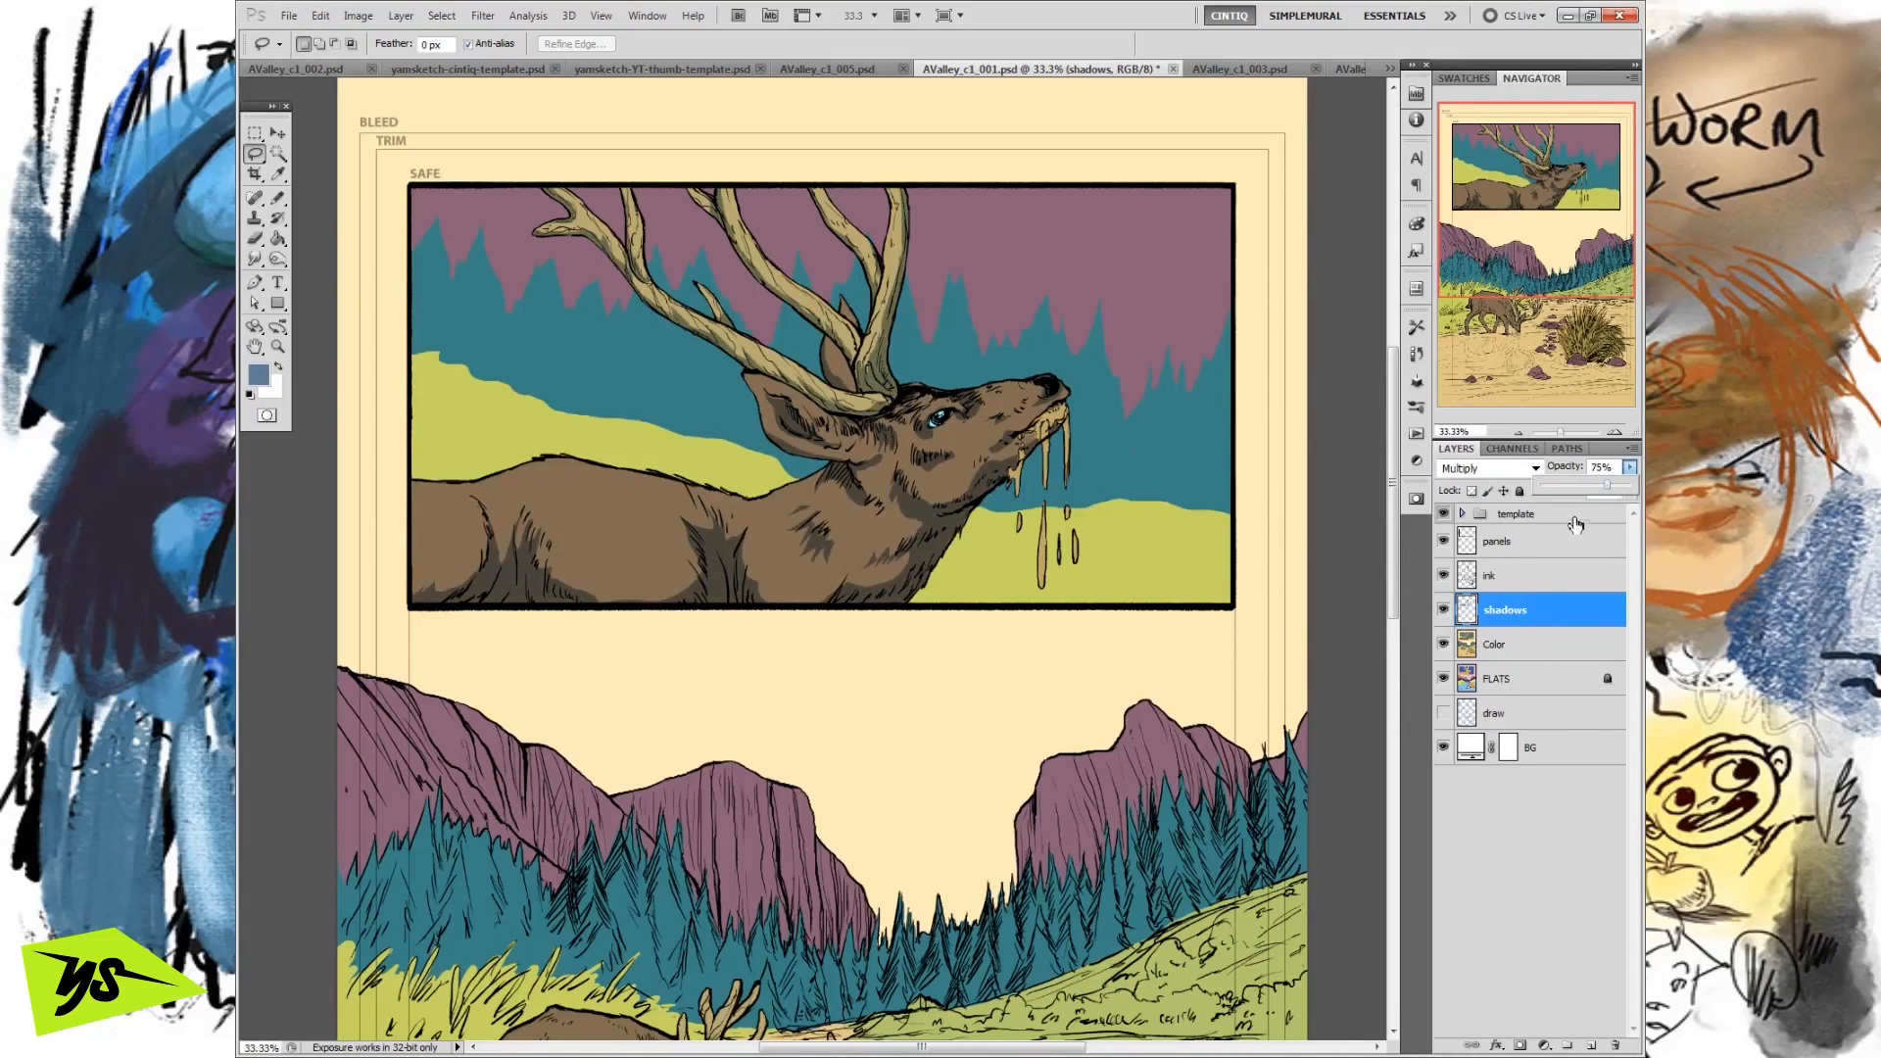
pyautogui.click(1529, 609)
# Lasso a small patch on the deer's flank, feather the selection, and discard it.
pyautogui.click(256, 132)
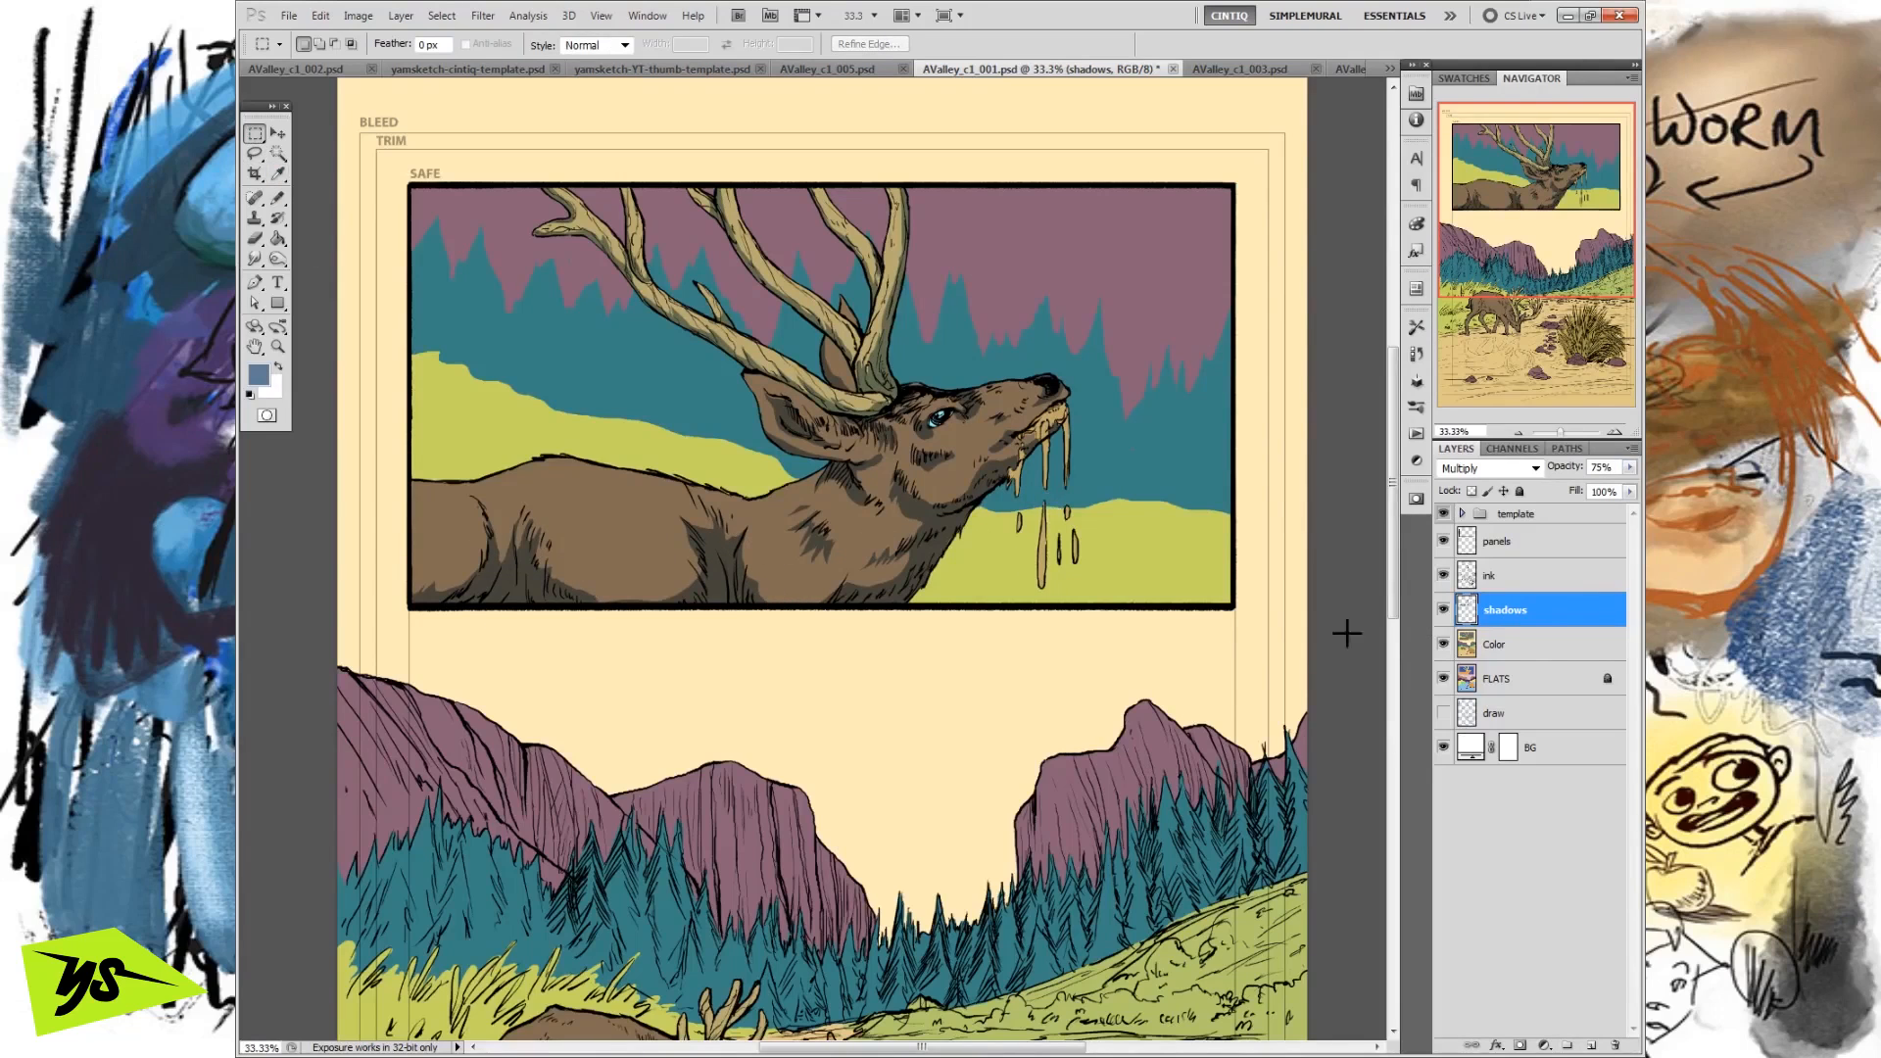
pyautogui.click(255, 153)
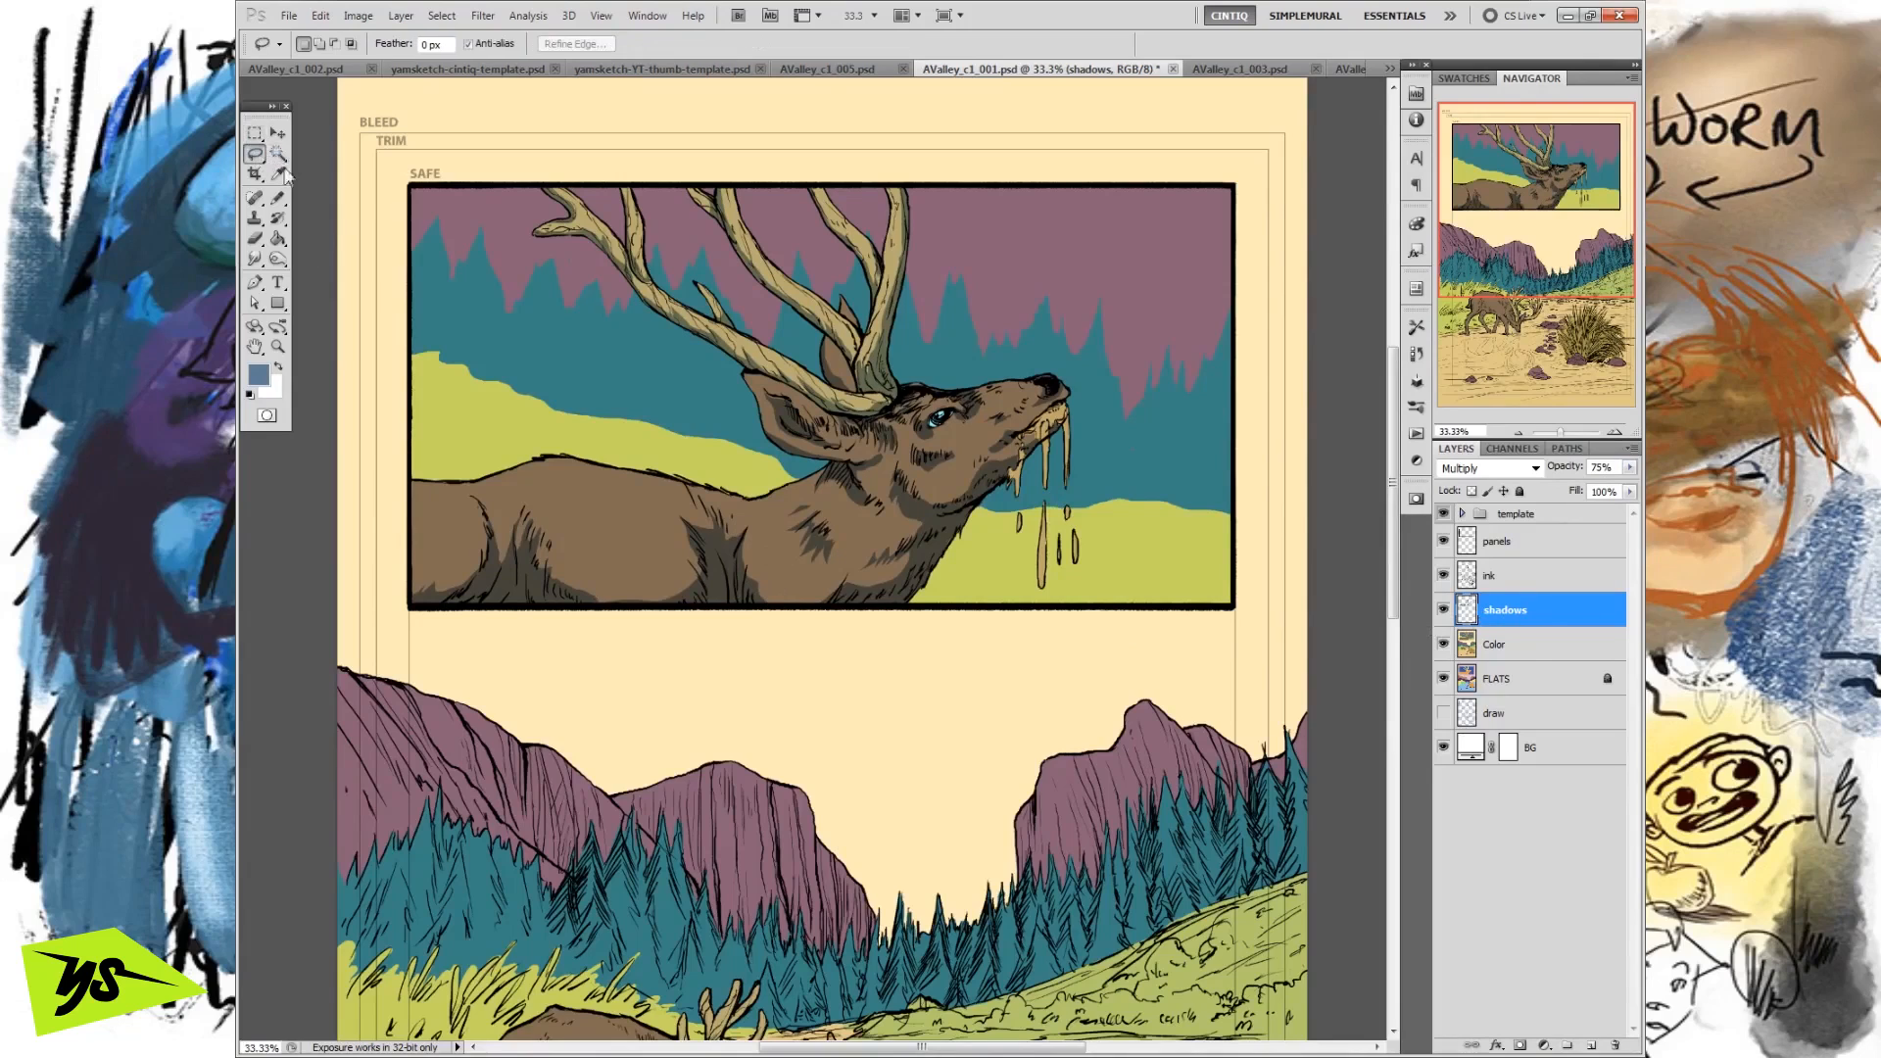
pyautogui.moveTo(586, 539); pyautogui.dragTo(588, 485)
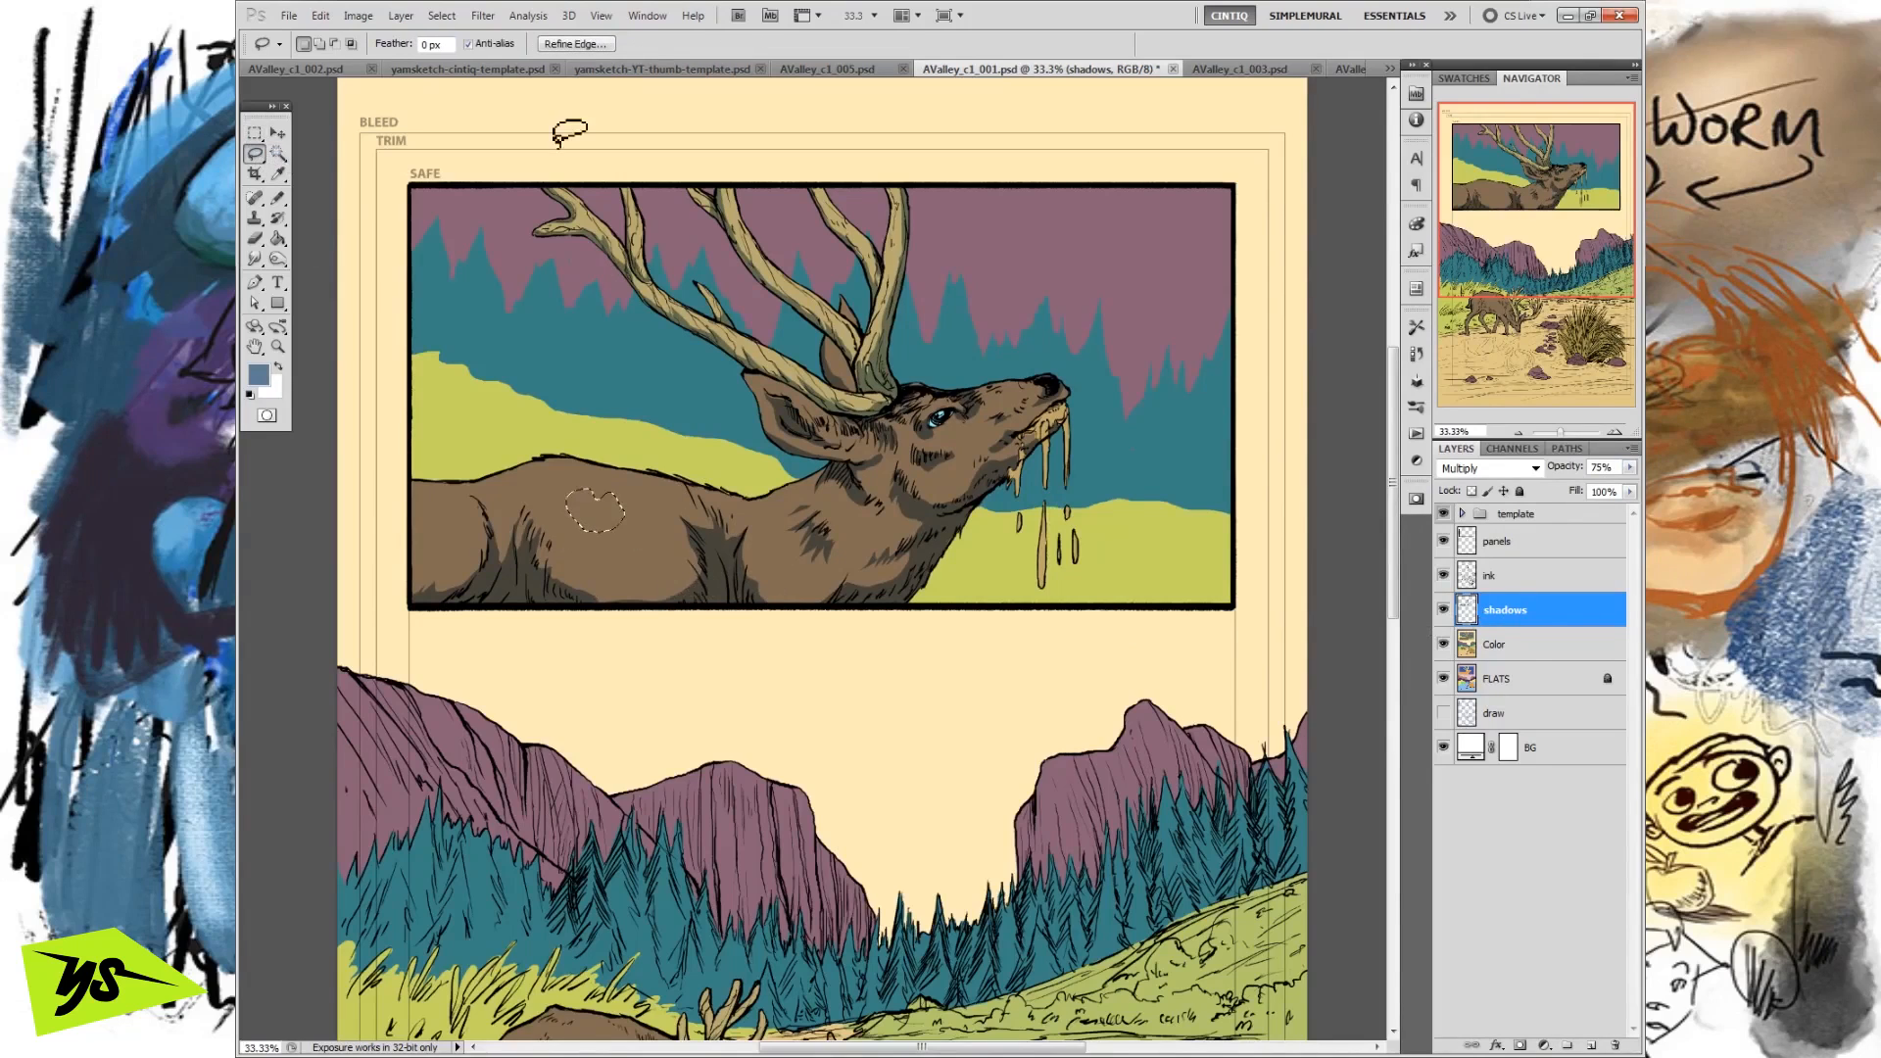
pyautogui.click(442, 16)
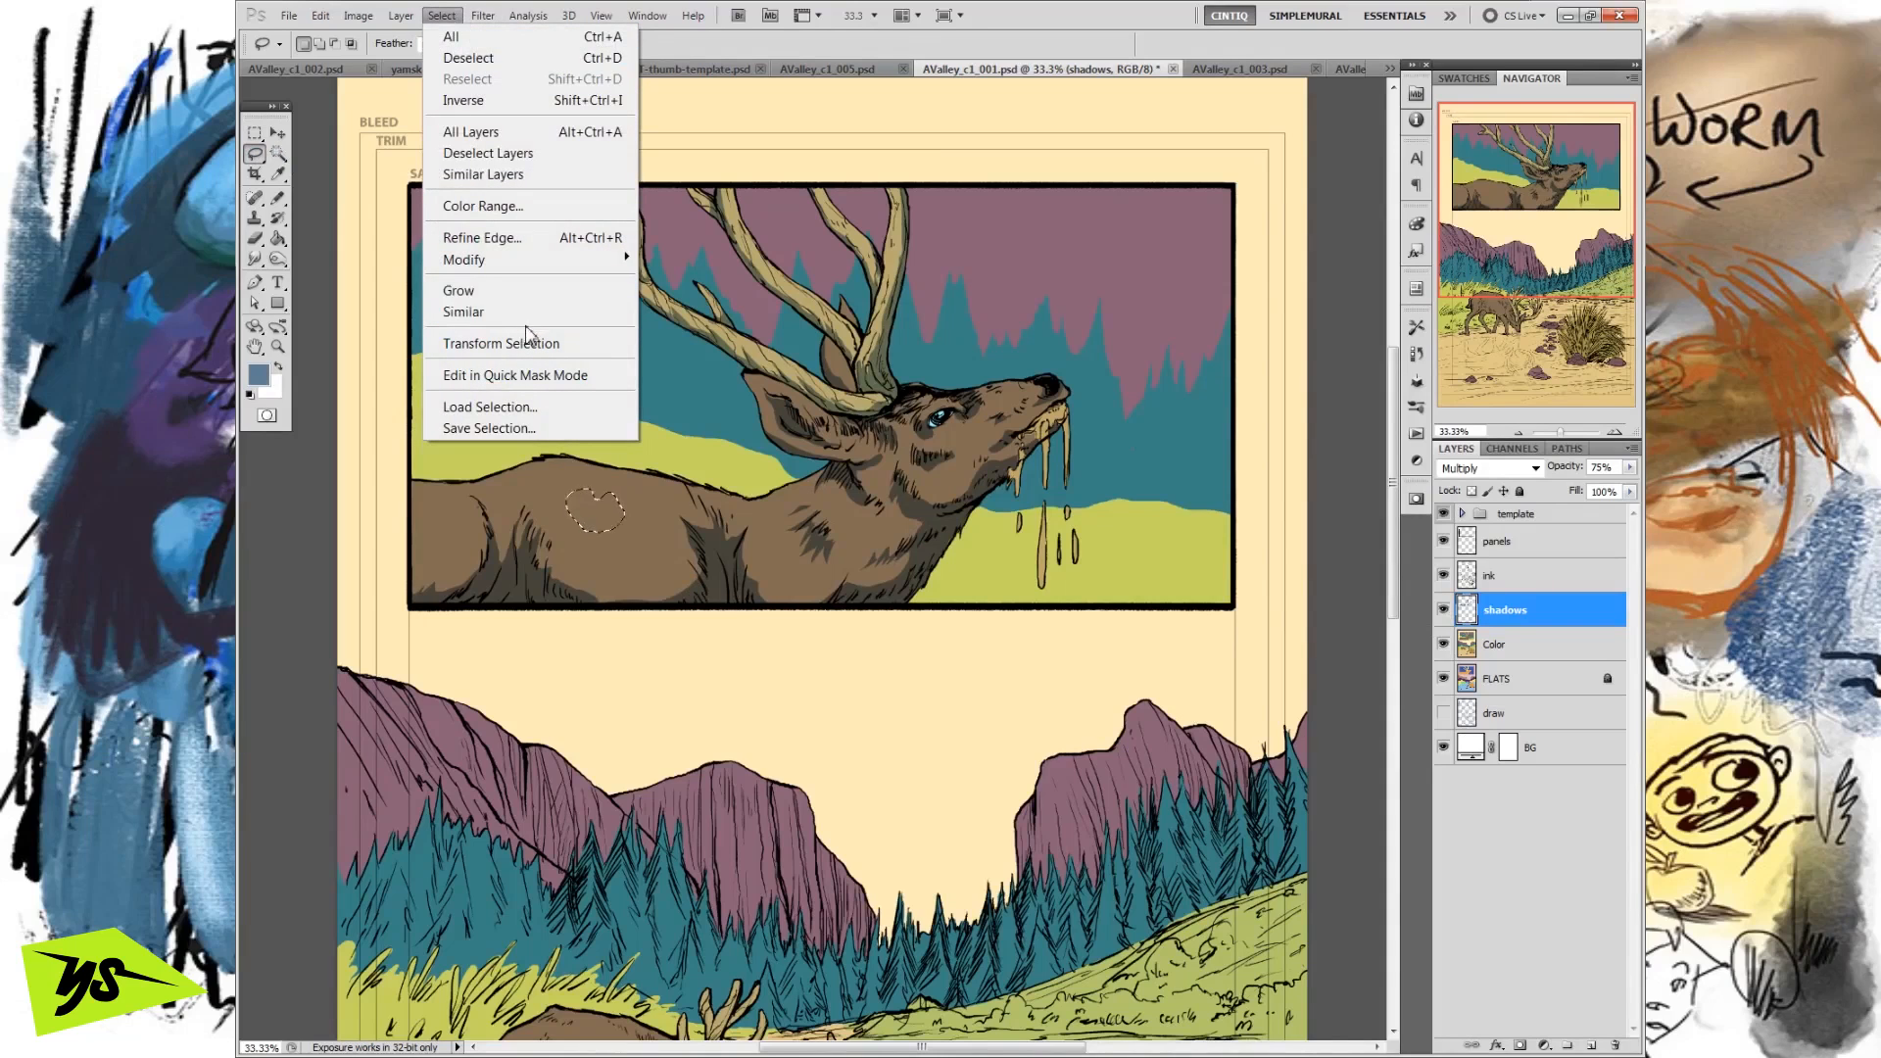
pyautogui.moveTo(564, 262)
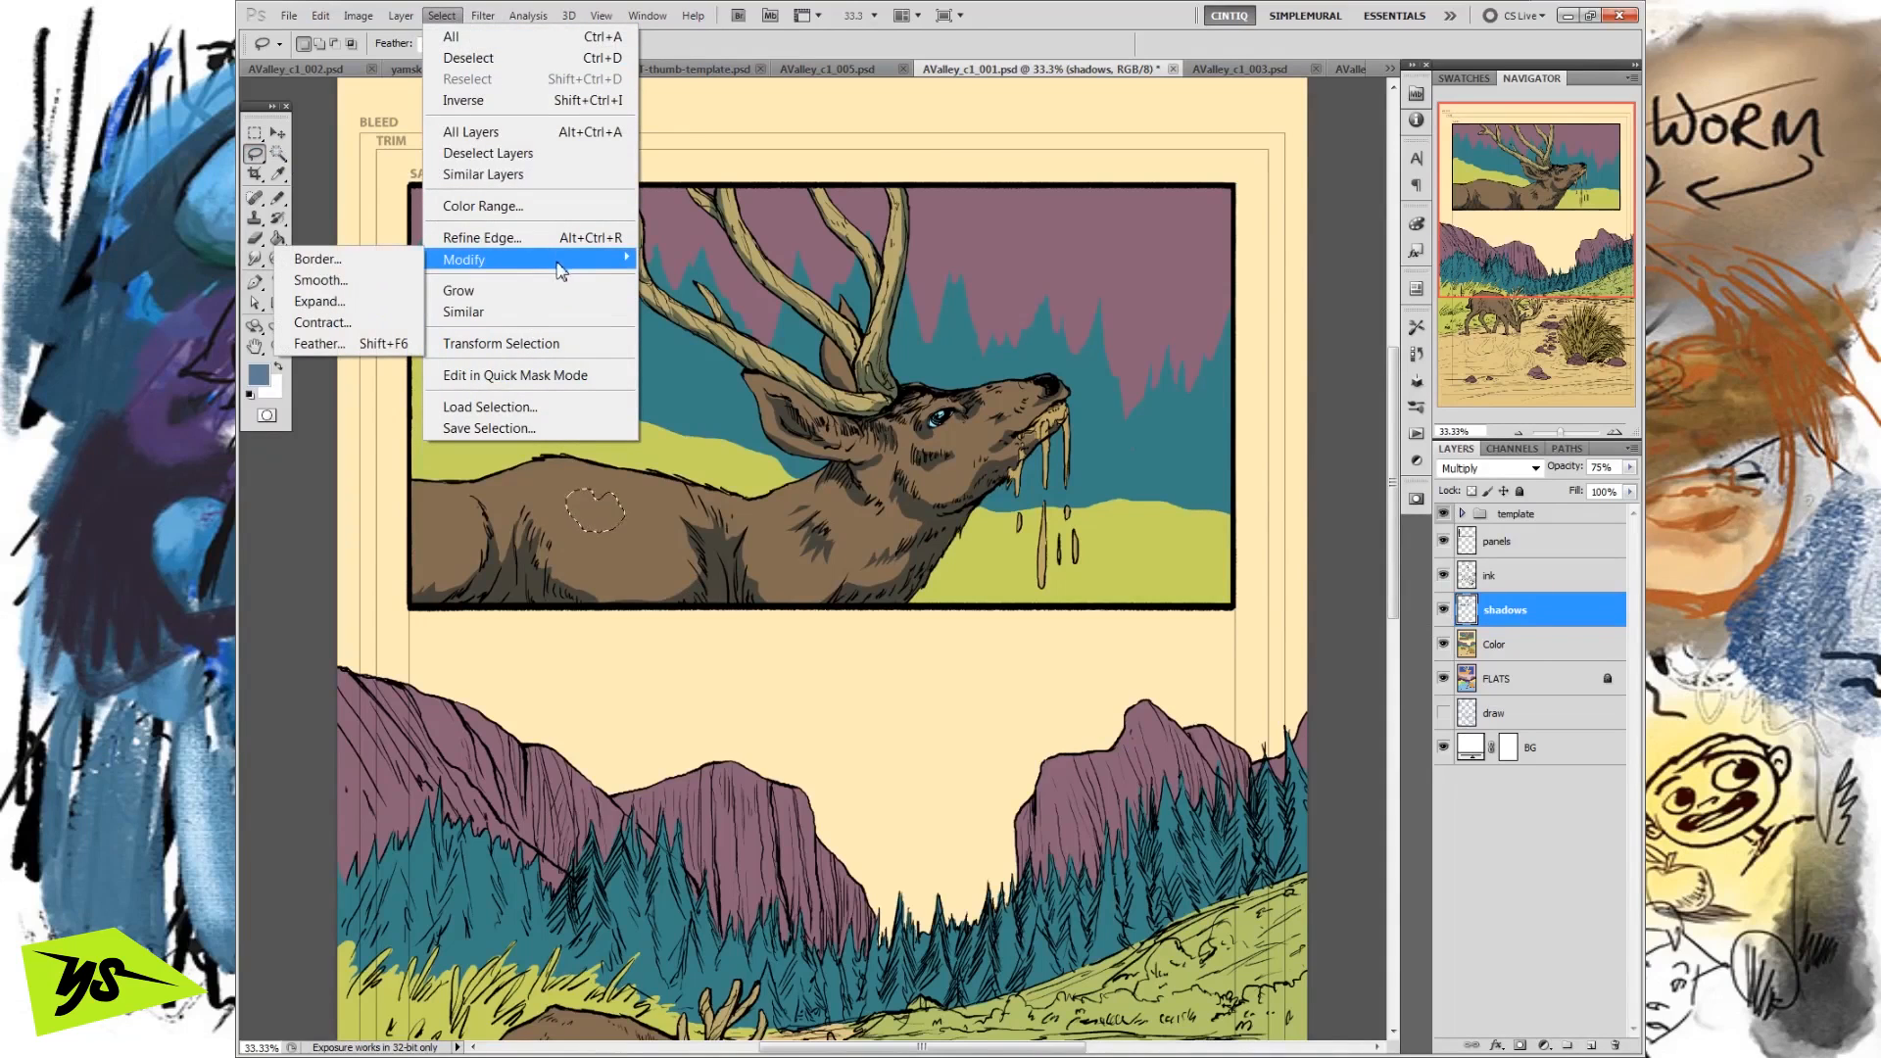
pyautogui.click(367, 345)
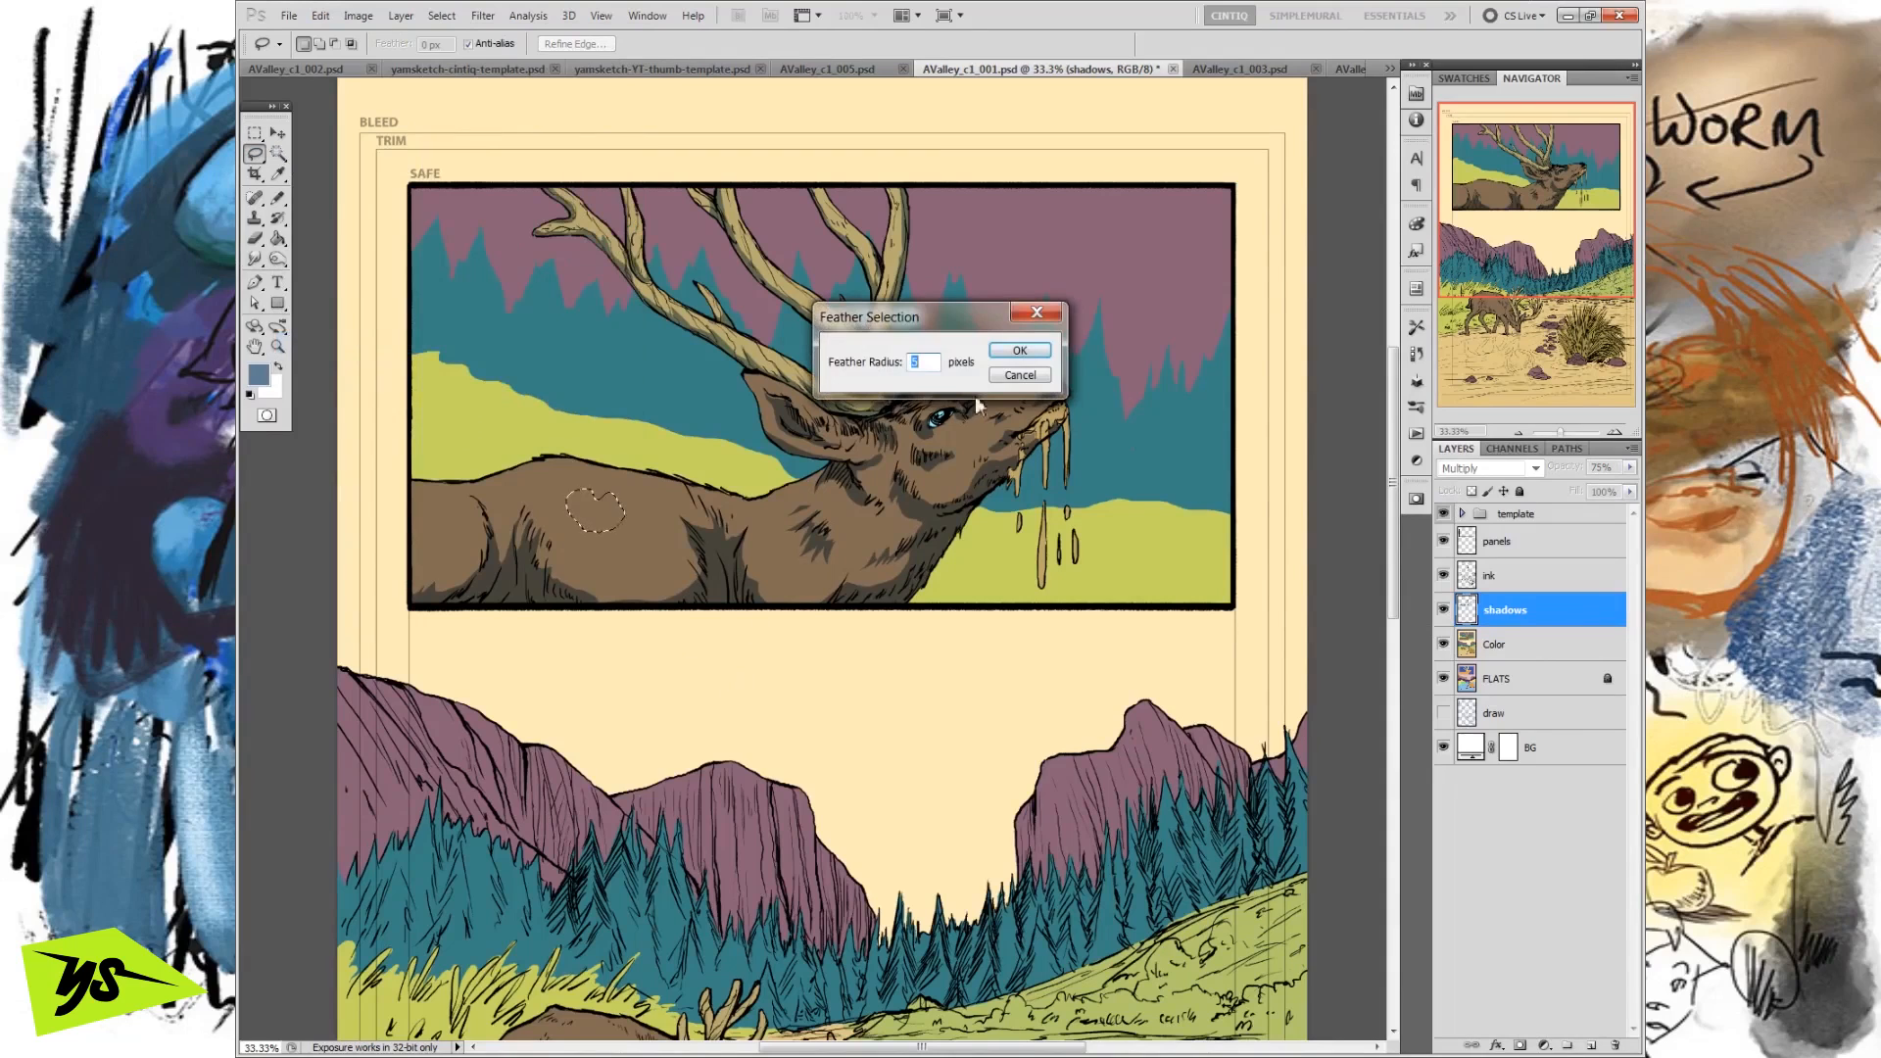
pyautogui.click(1017, 351)
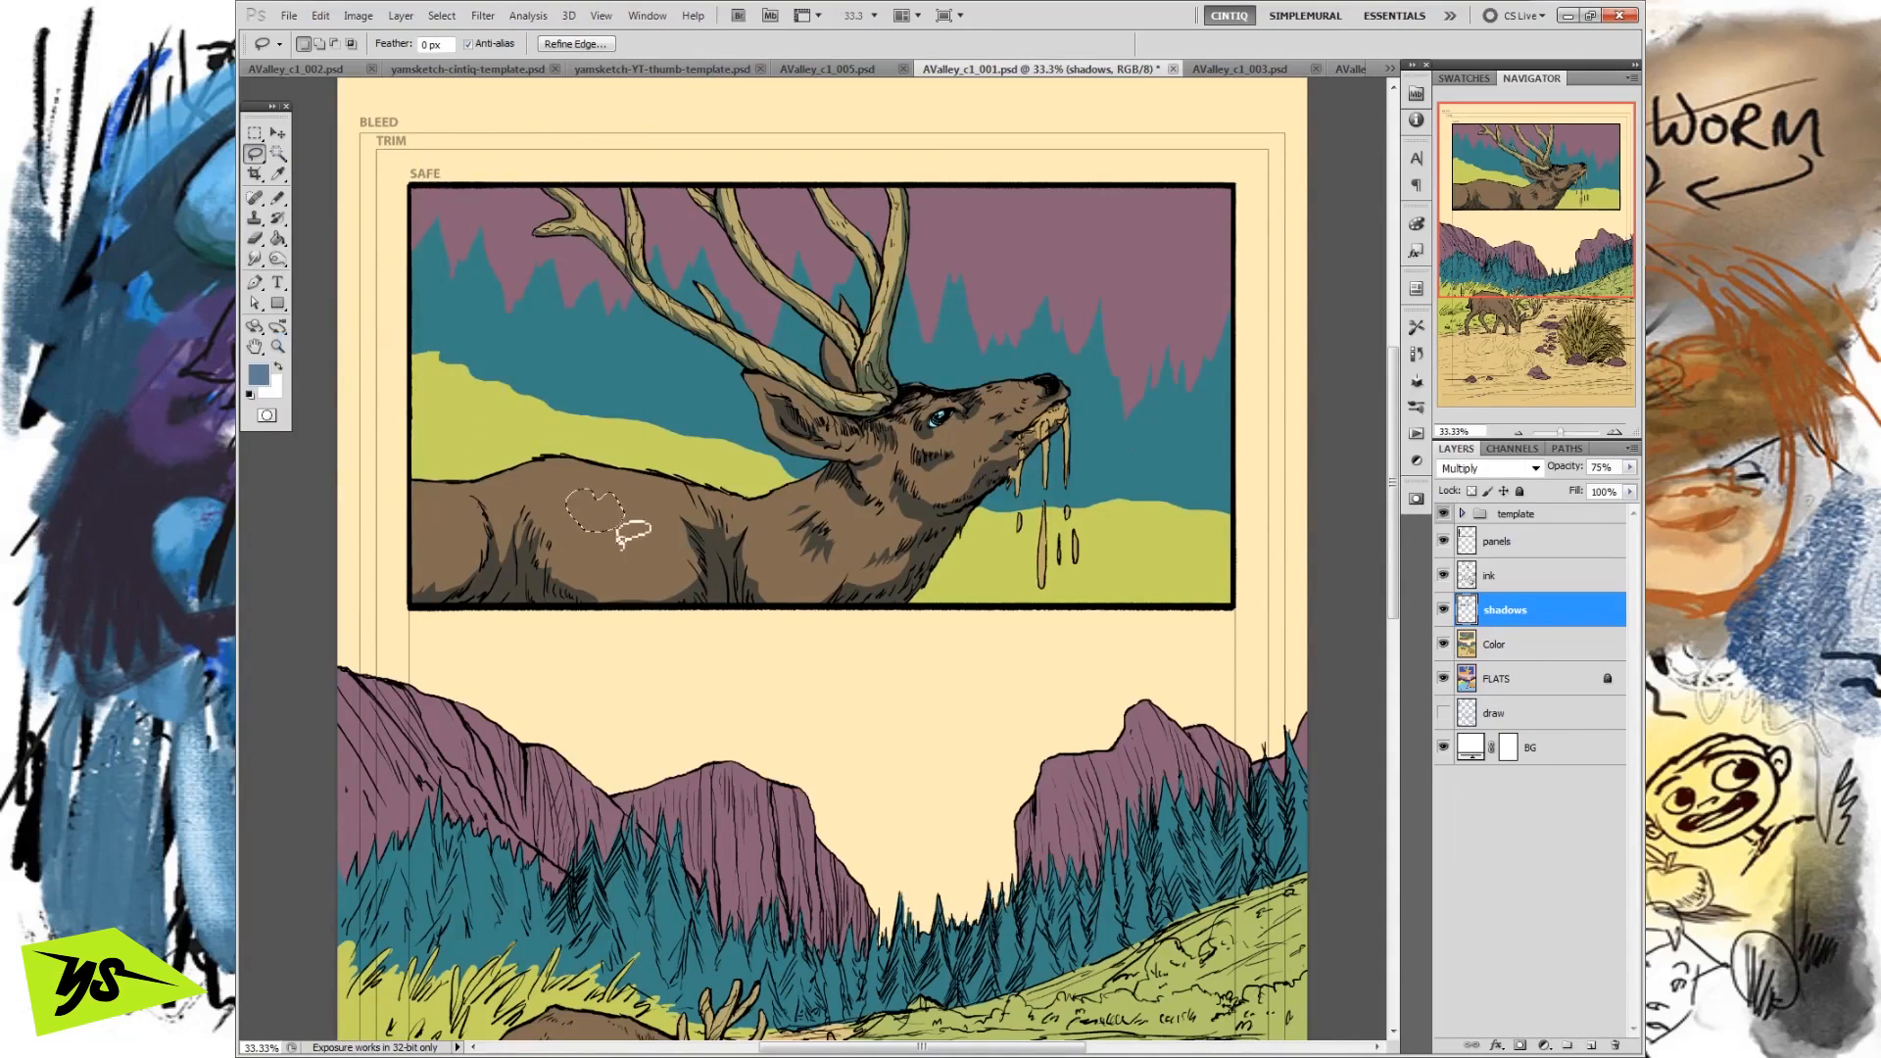
pyautogui.click(321, 16)
pyautogui.click(370, 41)
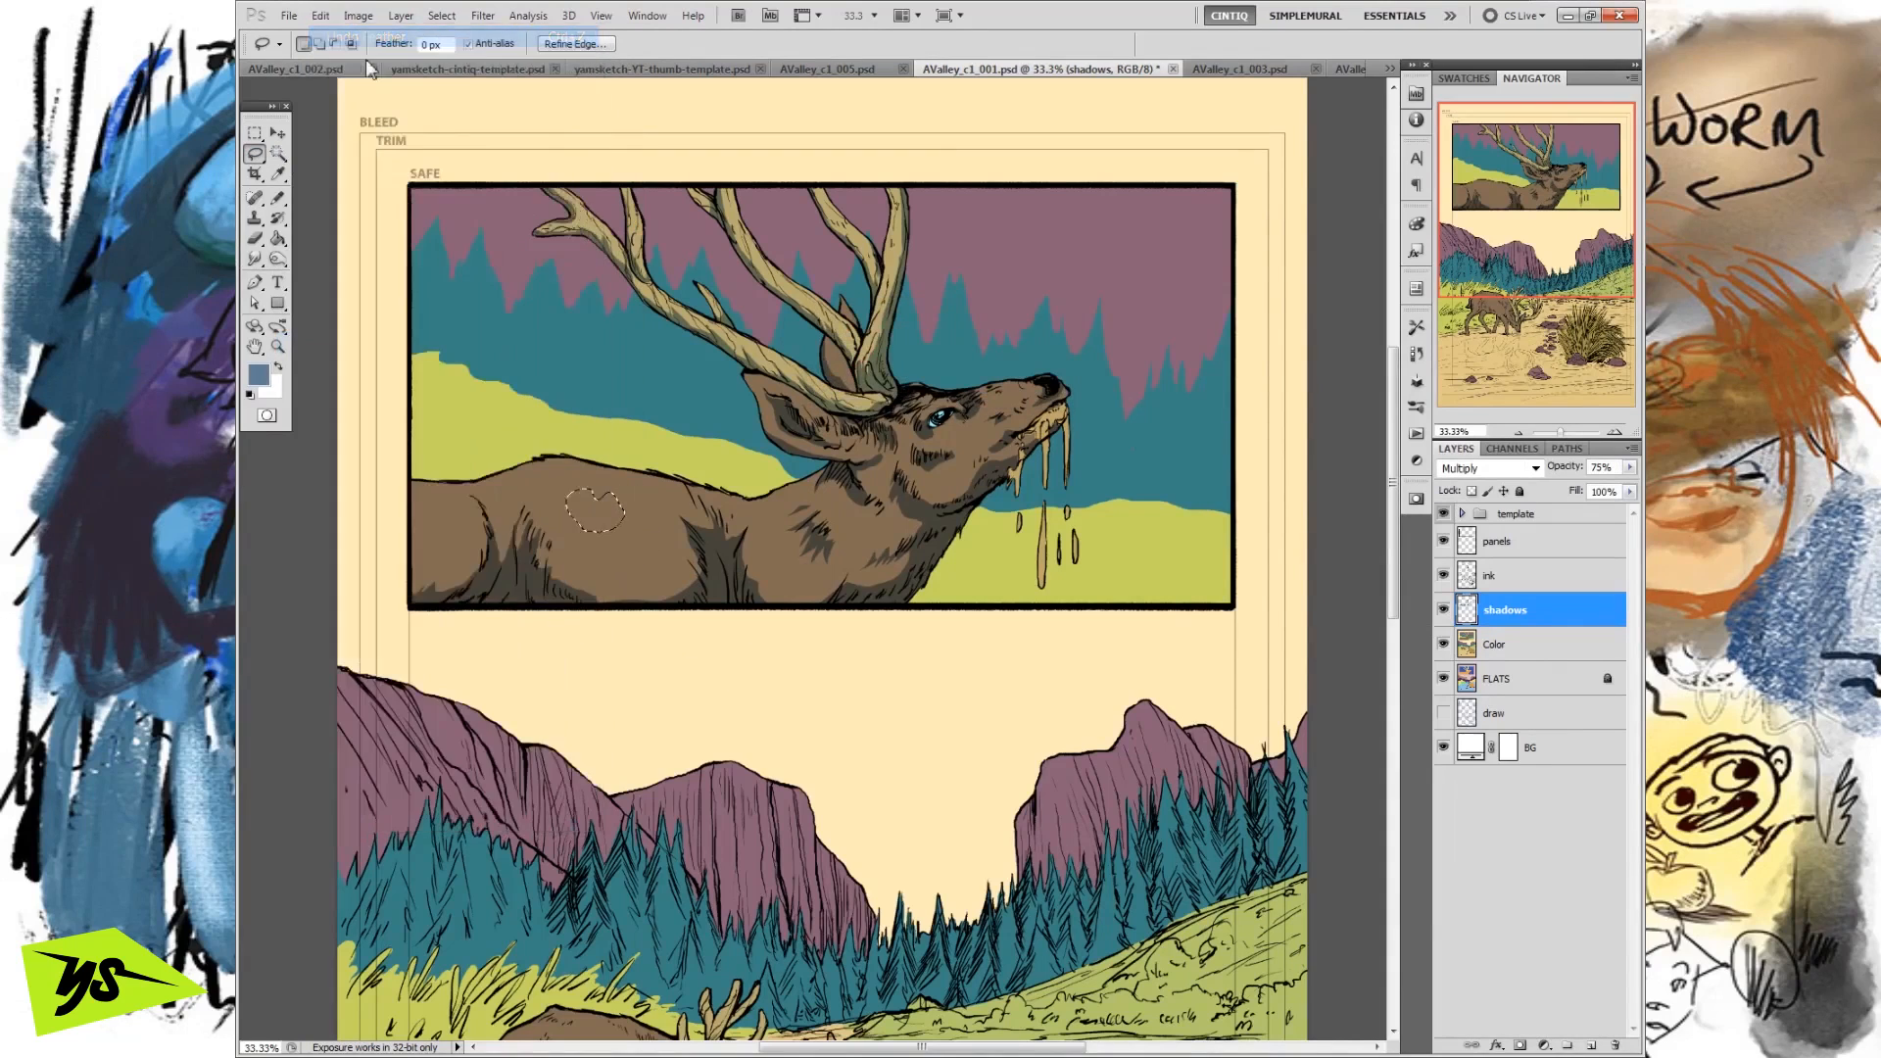
pyautogui.click(618, 542)
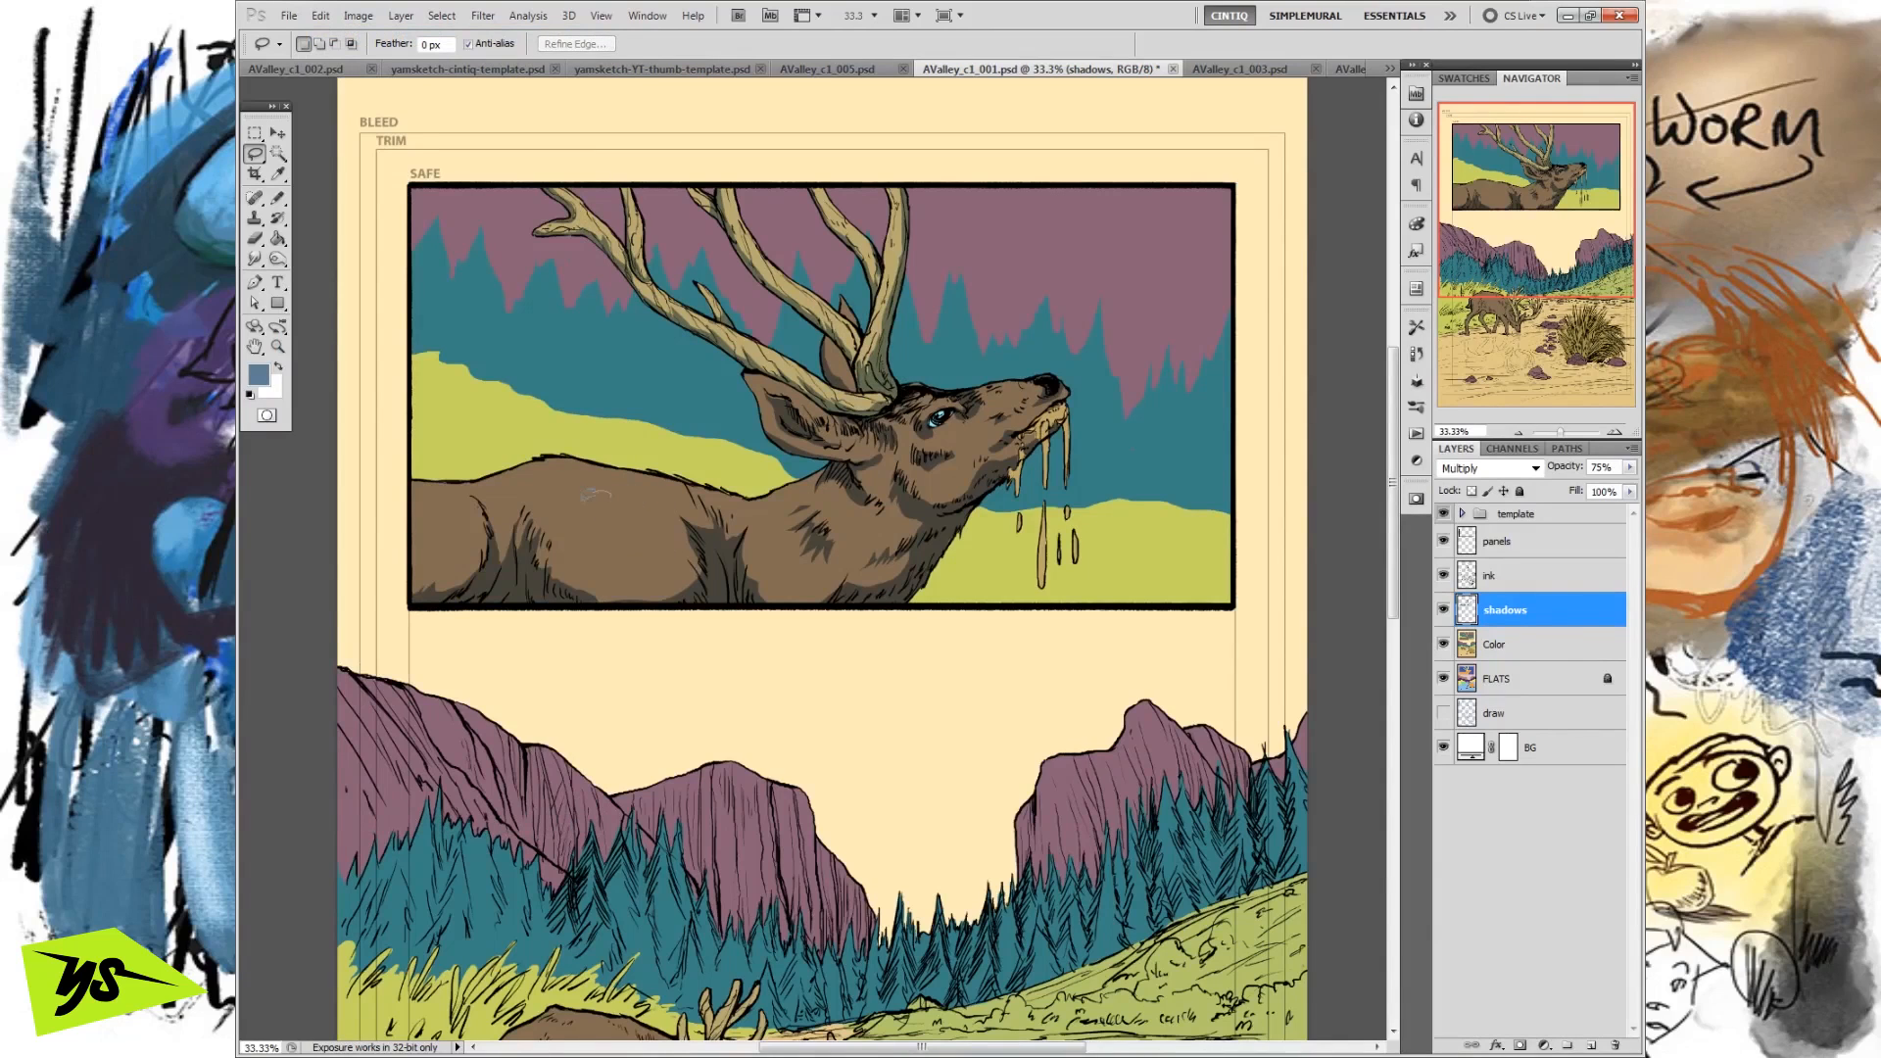
# Lasso another patch on the deer's flank and soften its selection edge in Quick Mask mode with a 9.5-pixel Gaussian Blur.
pyautogui.moveTo(642, 529); pyautogui.dragTo(646, 517)
pyautogui.click(267, 415)
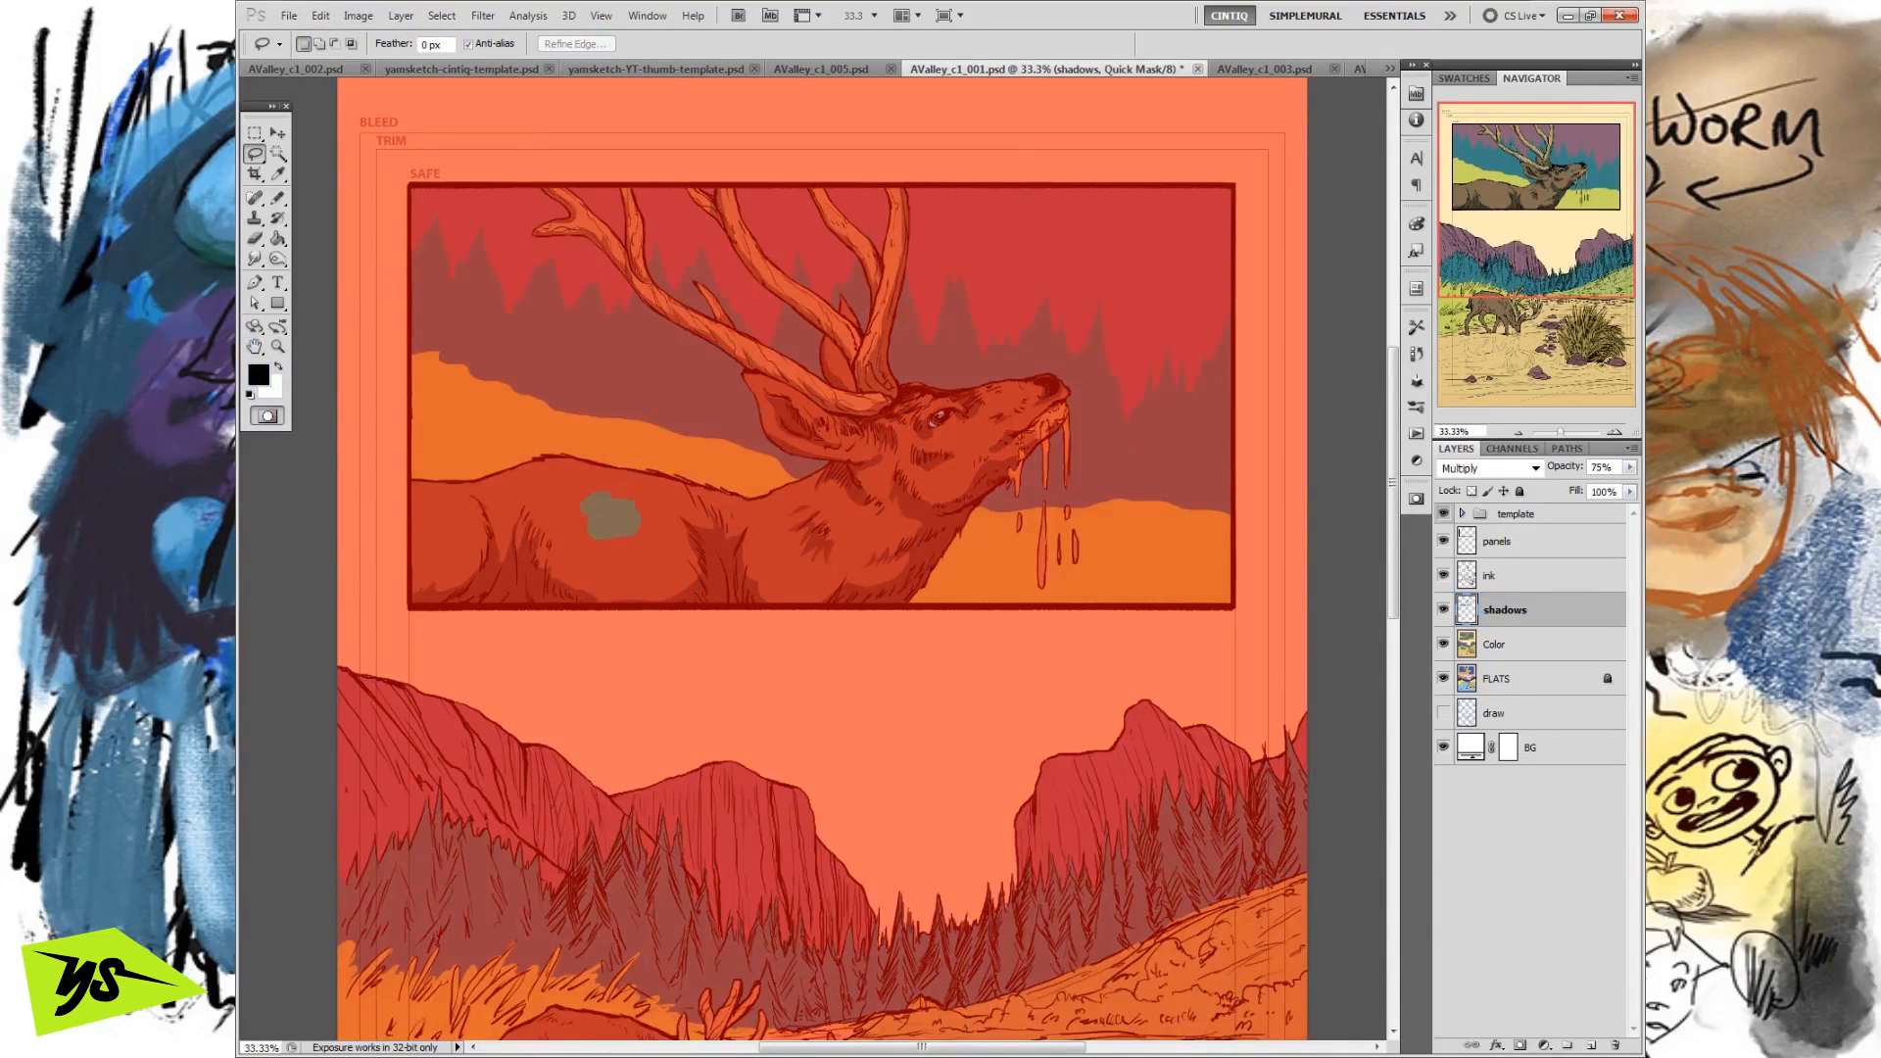
pyautogui.click(482, 16)
pyautogui.moveTo(539, 220)
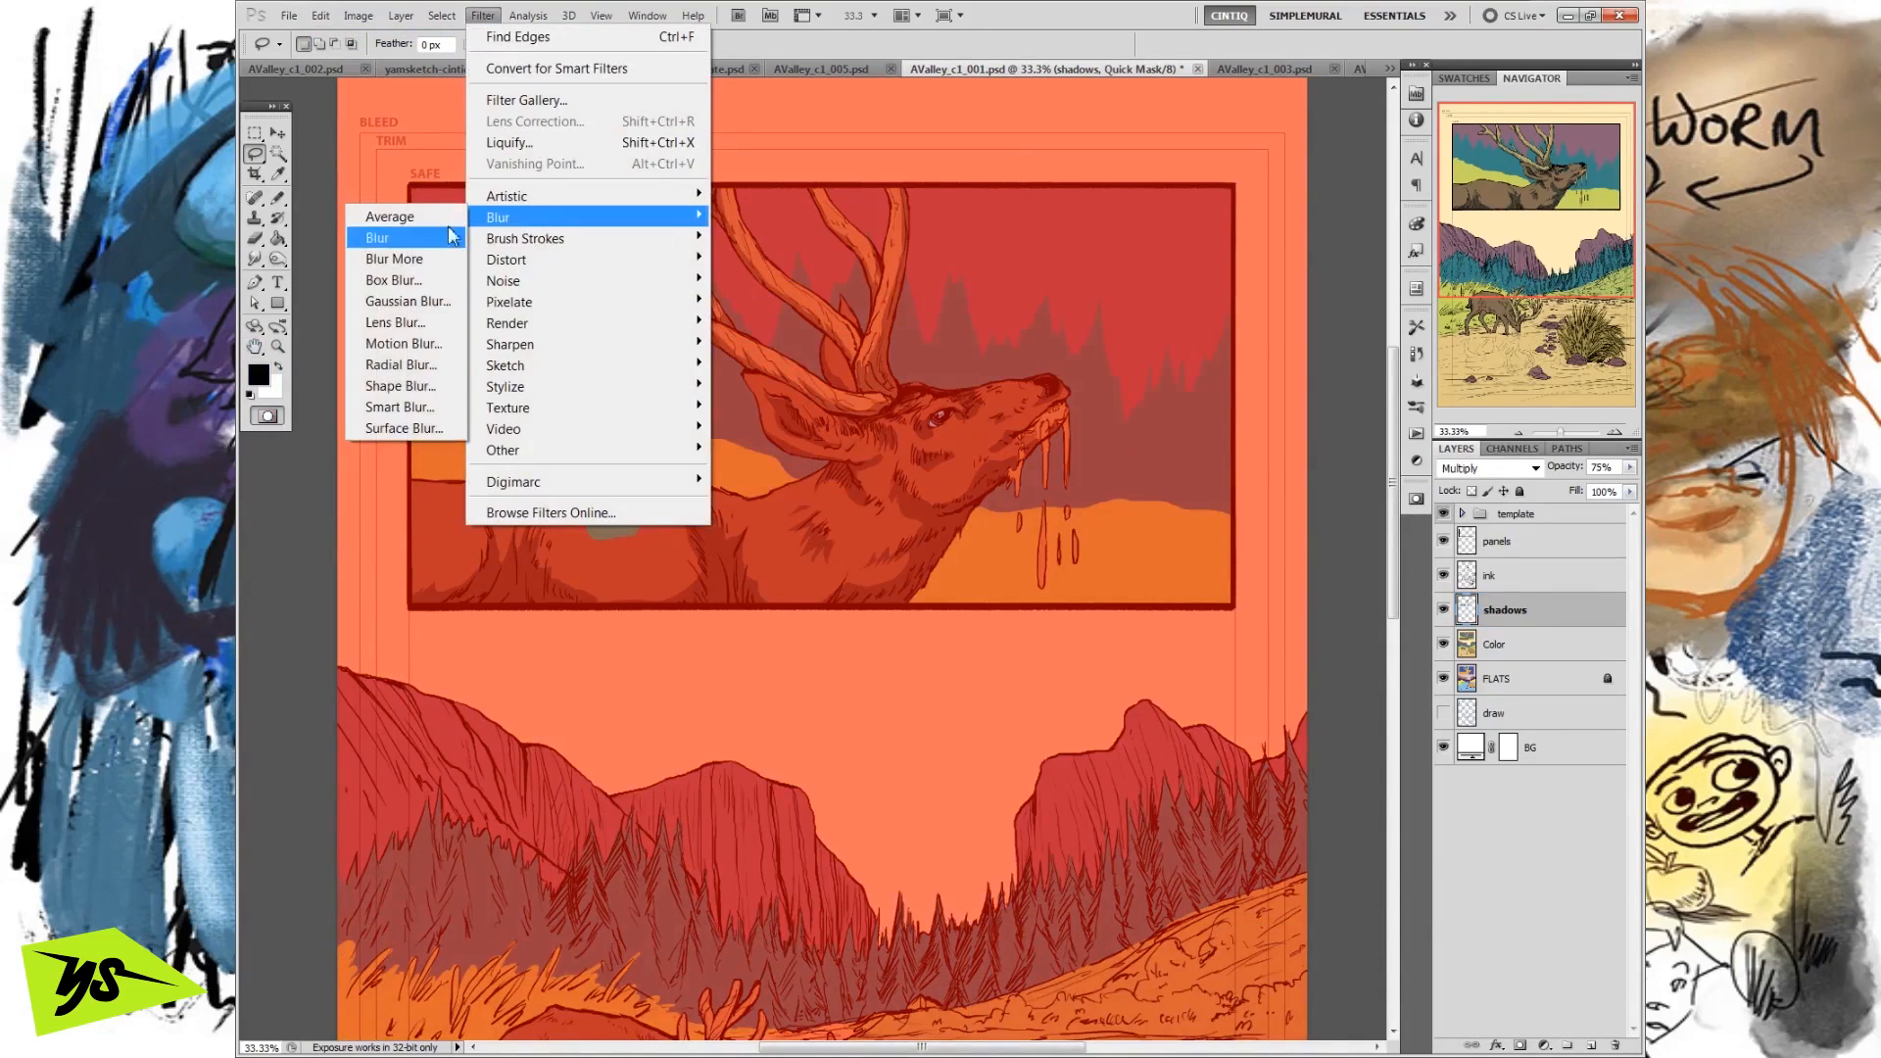
pyautogui.click(408, 301)
pyautogui.moveTo(553, 138); pyautogui.dragTo(1046, 169)
pyautogui.moveTo(923, 443)
pyautogui.mouseDown()
pyautogui.moveTo(897, 443)
pyautogui.moveTo(965, 435)
pyautogui.moveTo(942, 442)
pyautogui.mouseUp()
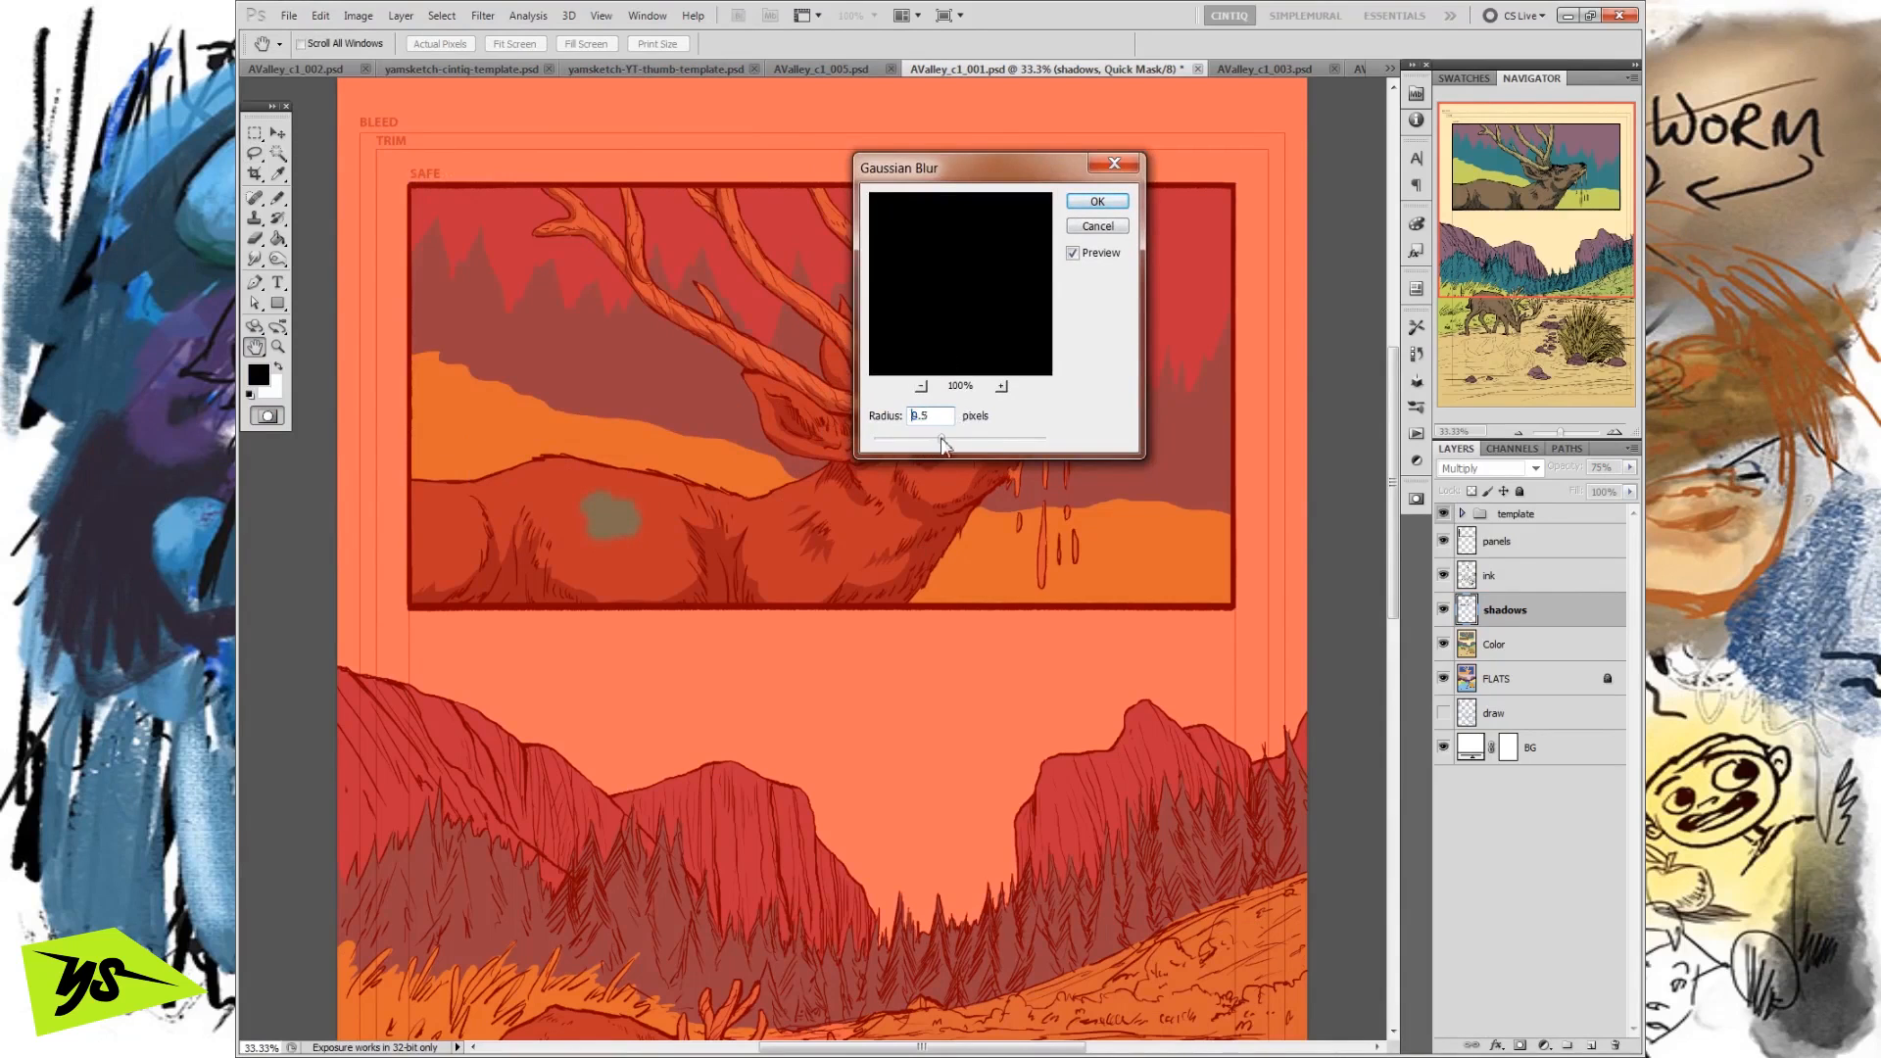
pyautogui.click(1098, 202)
pyautogui.press('l')
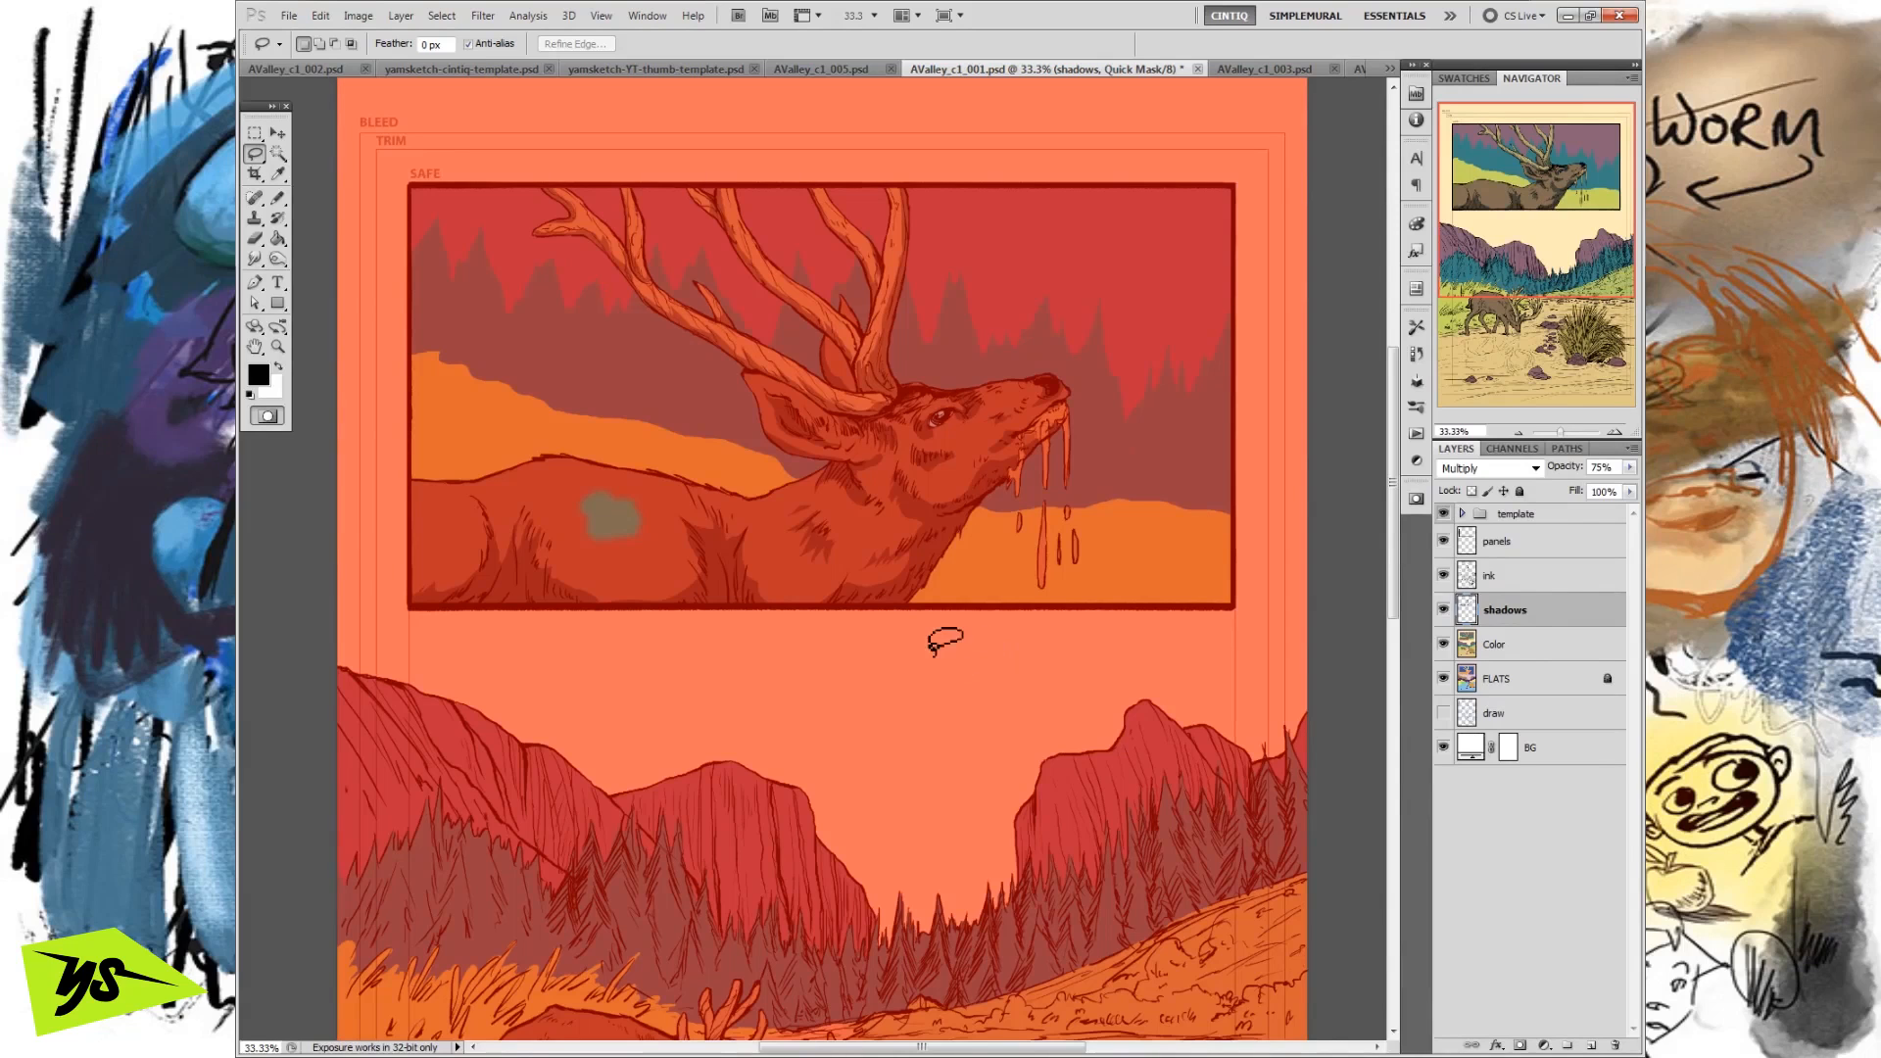
pyautogui.click(268, 415)
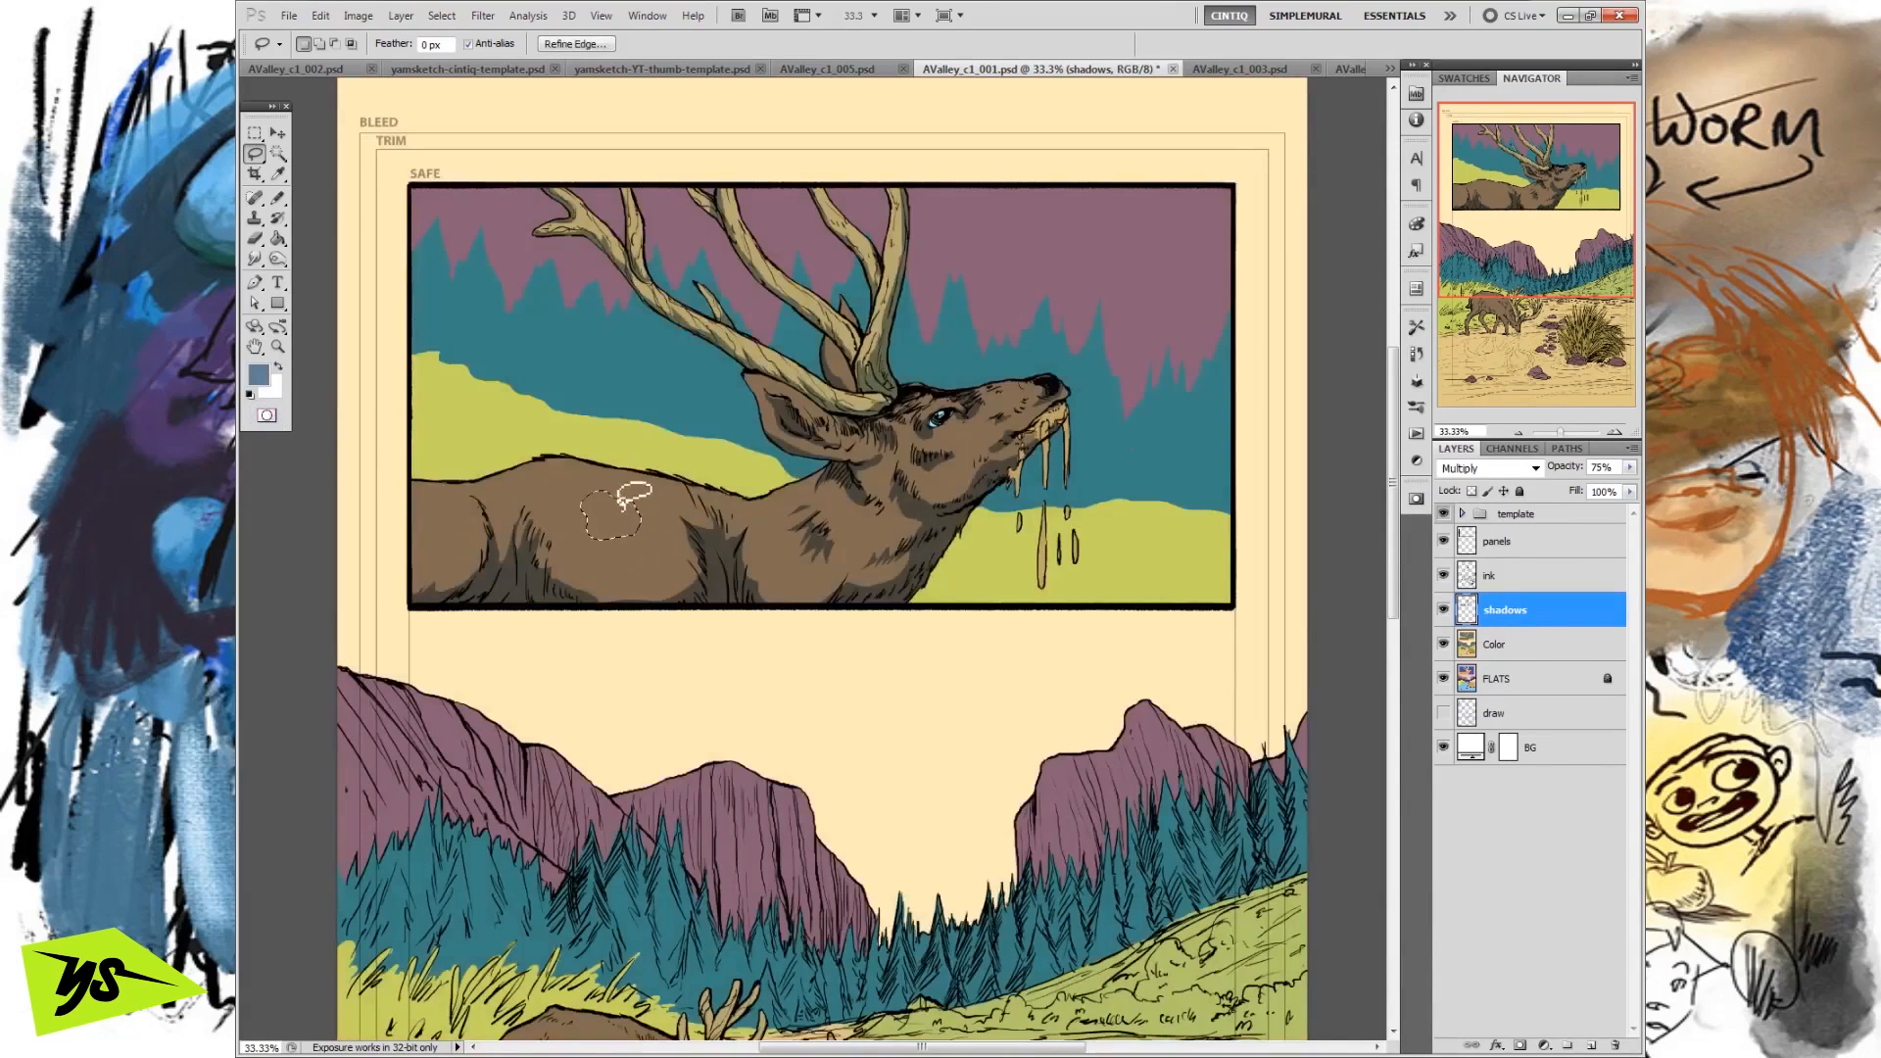
# Fill the softened flank selection with the blue foreground colour on the shadows layer and deselect it.
pyautogui.click(266, 415)
pyautogui.click(267, 415)
pyautogui.click(324, 17)
pyautogui.click(339, 333)
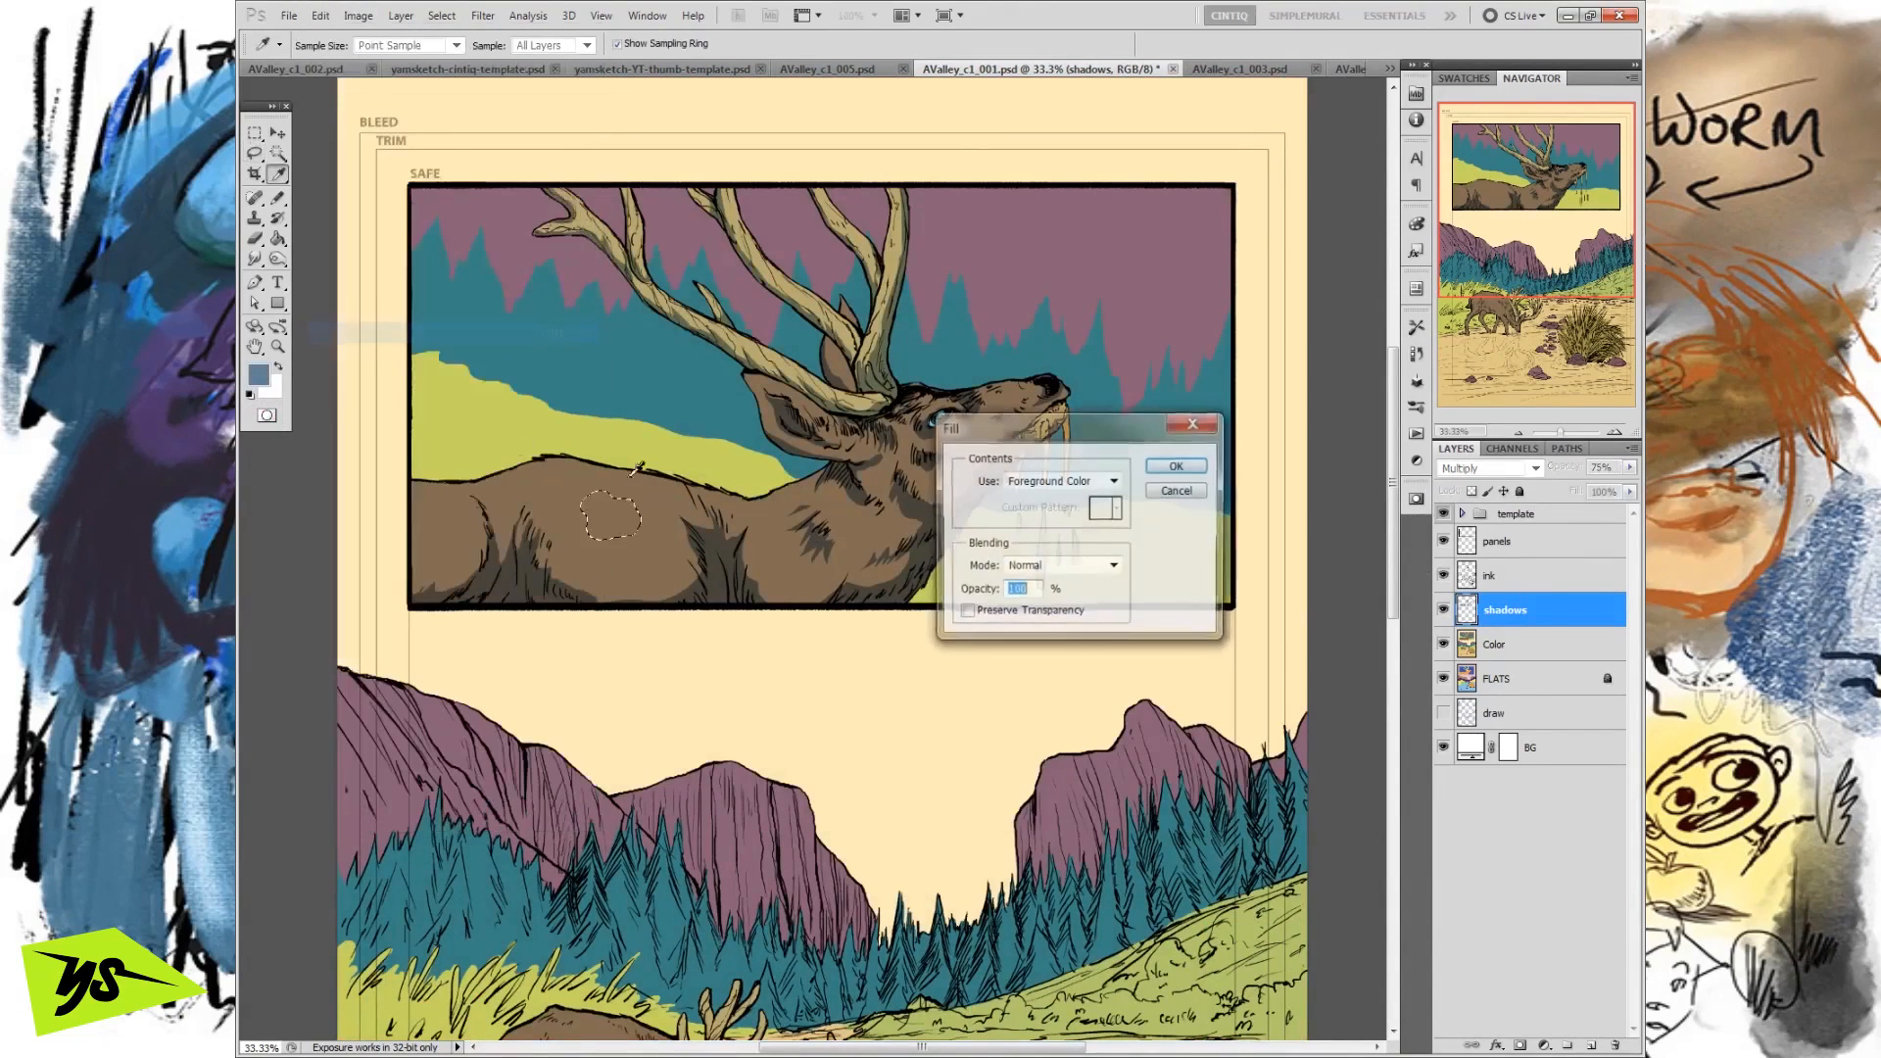
pyautogui.click(1164, 472)
pyautogui.hotkey('ctrl', 'd')
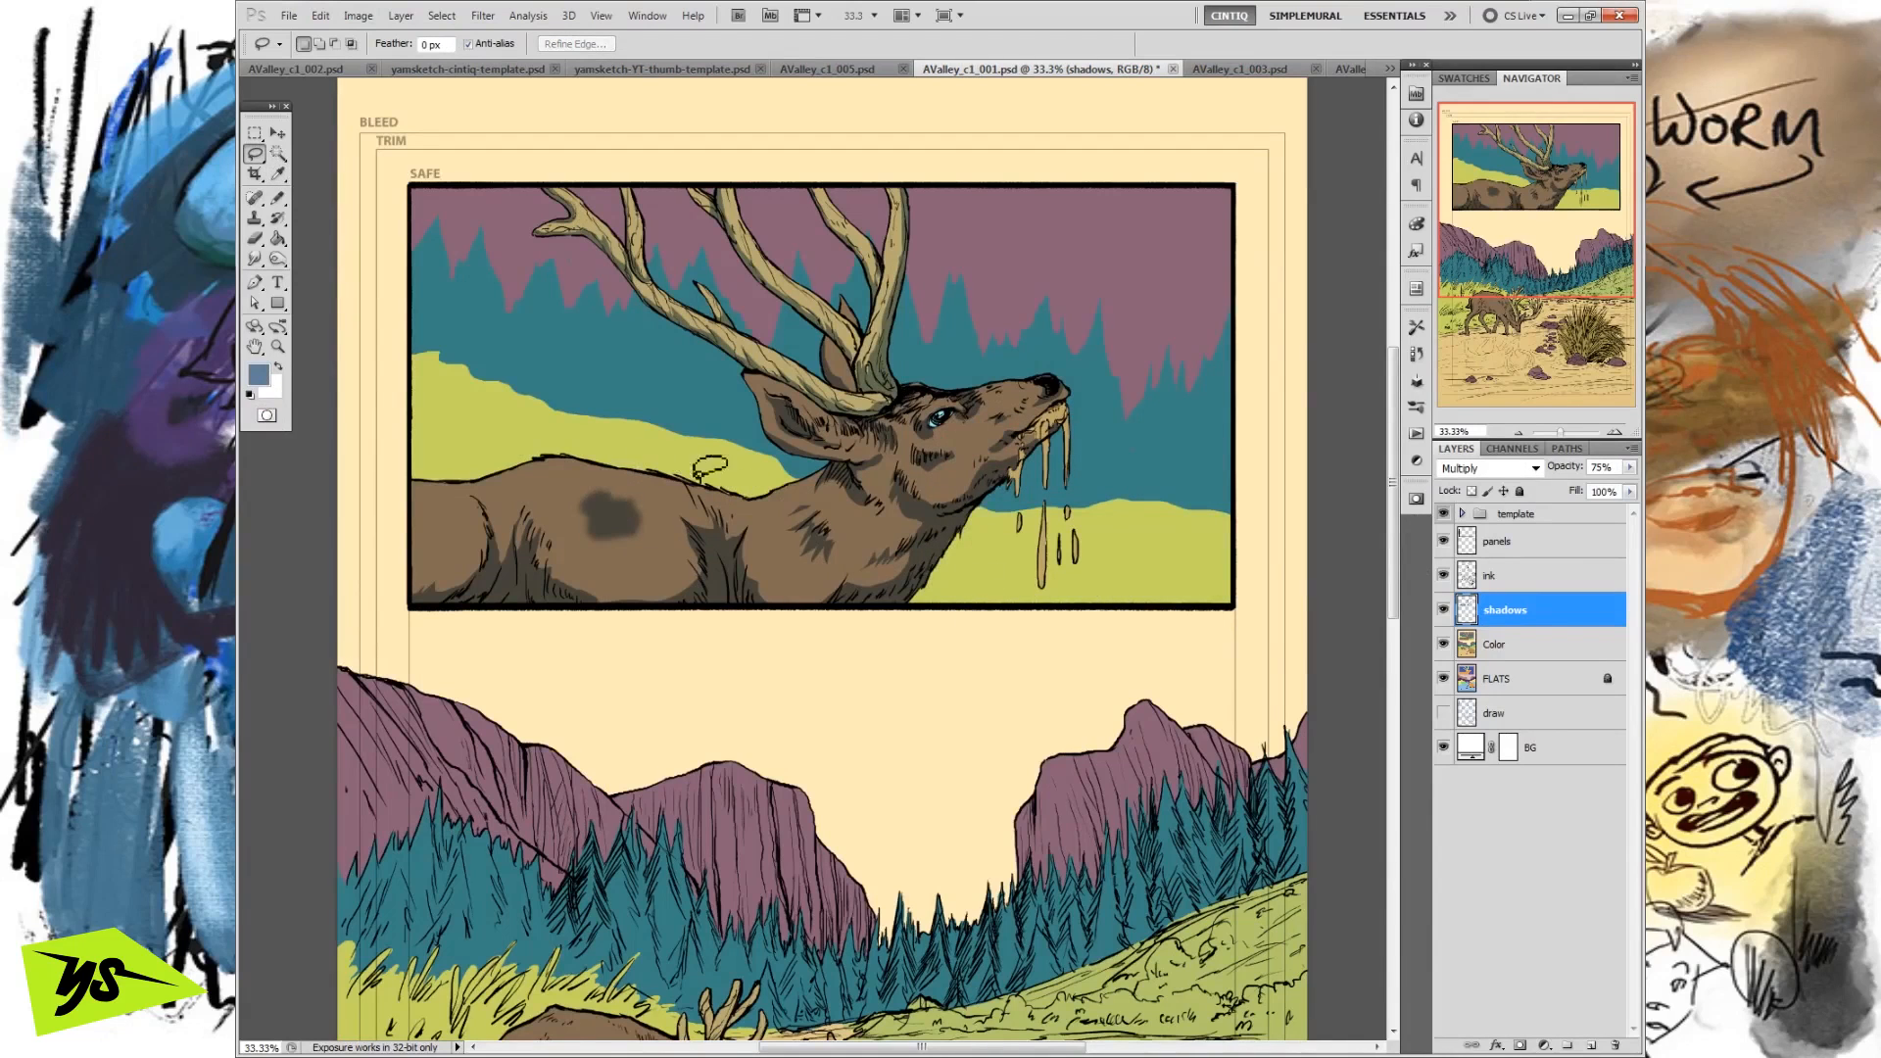
# Lasso around the soft test patch on the deer's flank, remove it, and clear the selection.
pyautogui.moveTo(687, 533)
pyautogui.mouseDown()
pyautogui.moveTo(676, 464)
pyautogui.moveTo(569, 472)
pyautogui.moveTo(598, 454)
pyautogui.mouseUp()
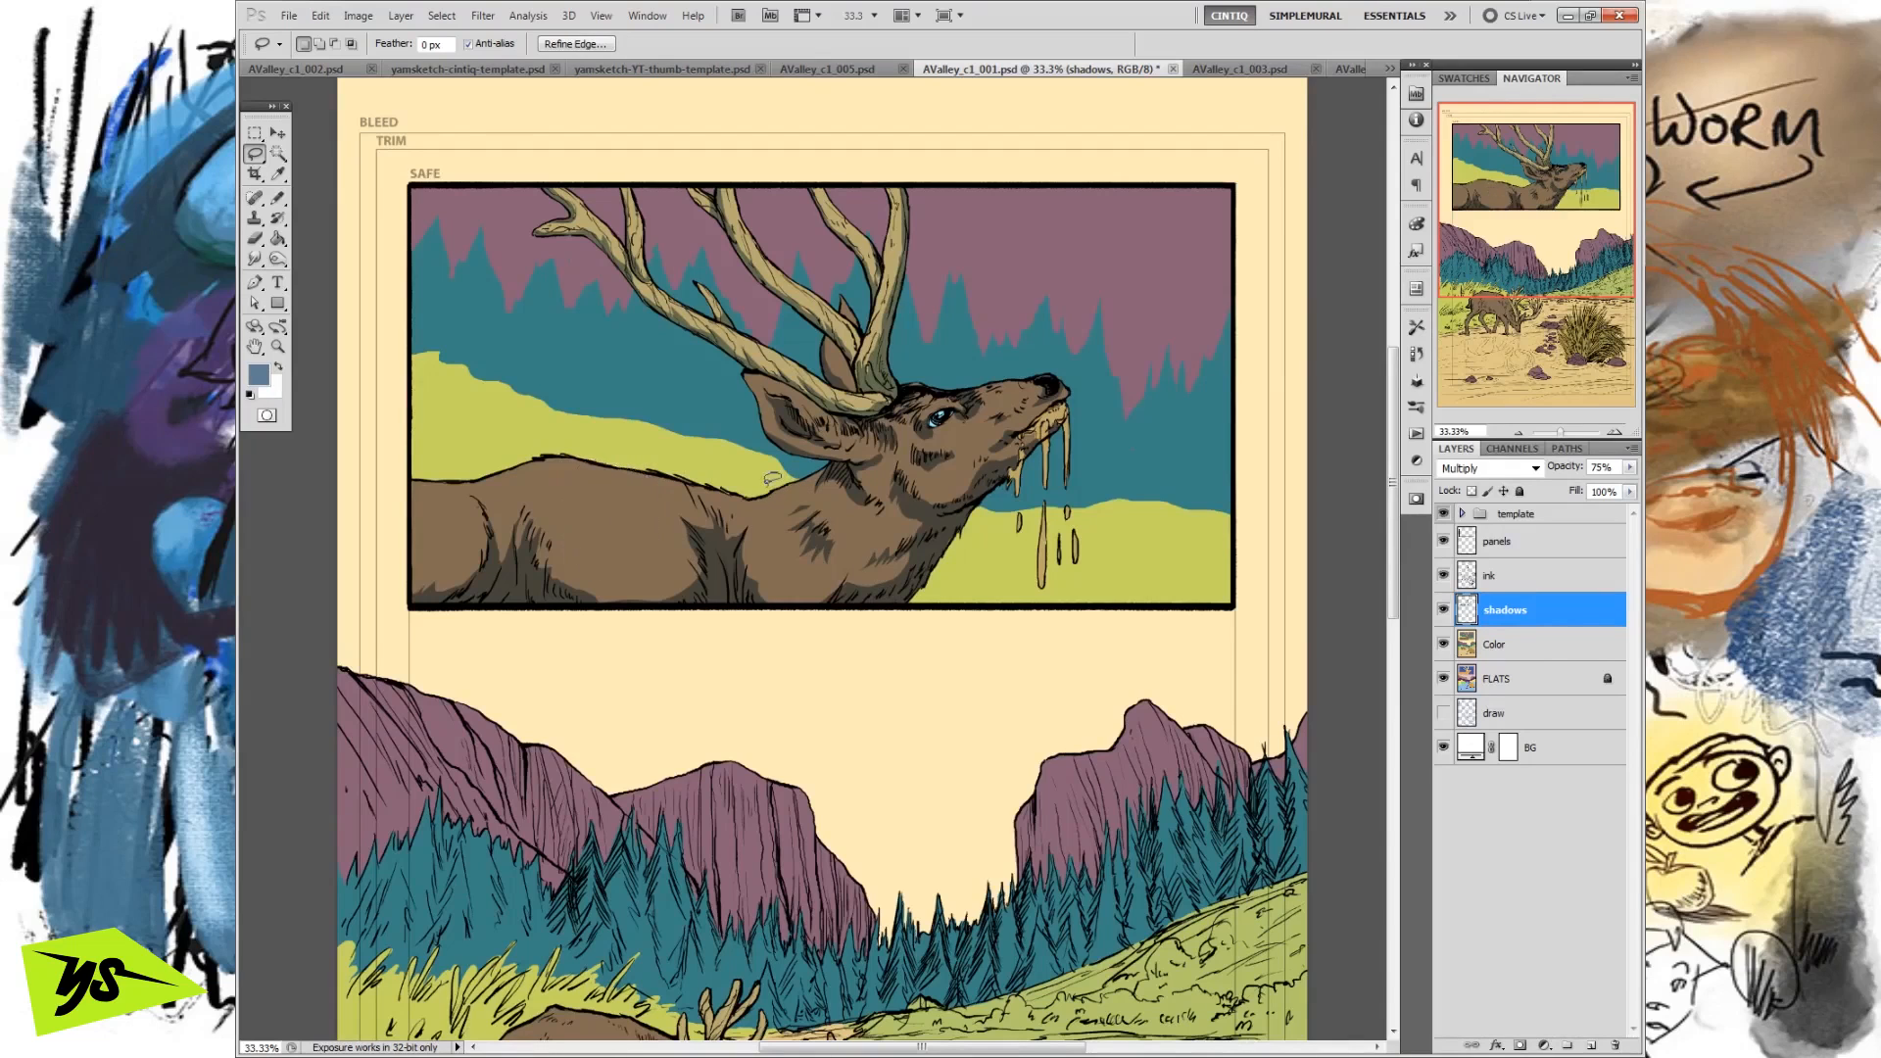
pyautogui.click(571, 542)
pyautogui.moveTo(978, 500); pyautogui.dragTo(939, 517)
pyautogui.hotkey('ctrl', 'd')
# Try Motion Blur and Gaussian Blur on the whole shadows layer, and undo the blurring.
pyautogui.click(482, 16)
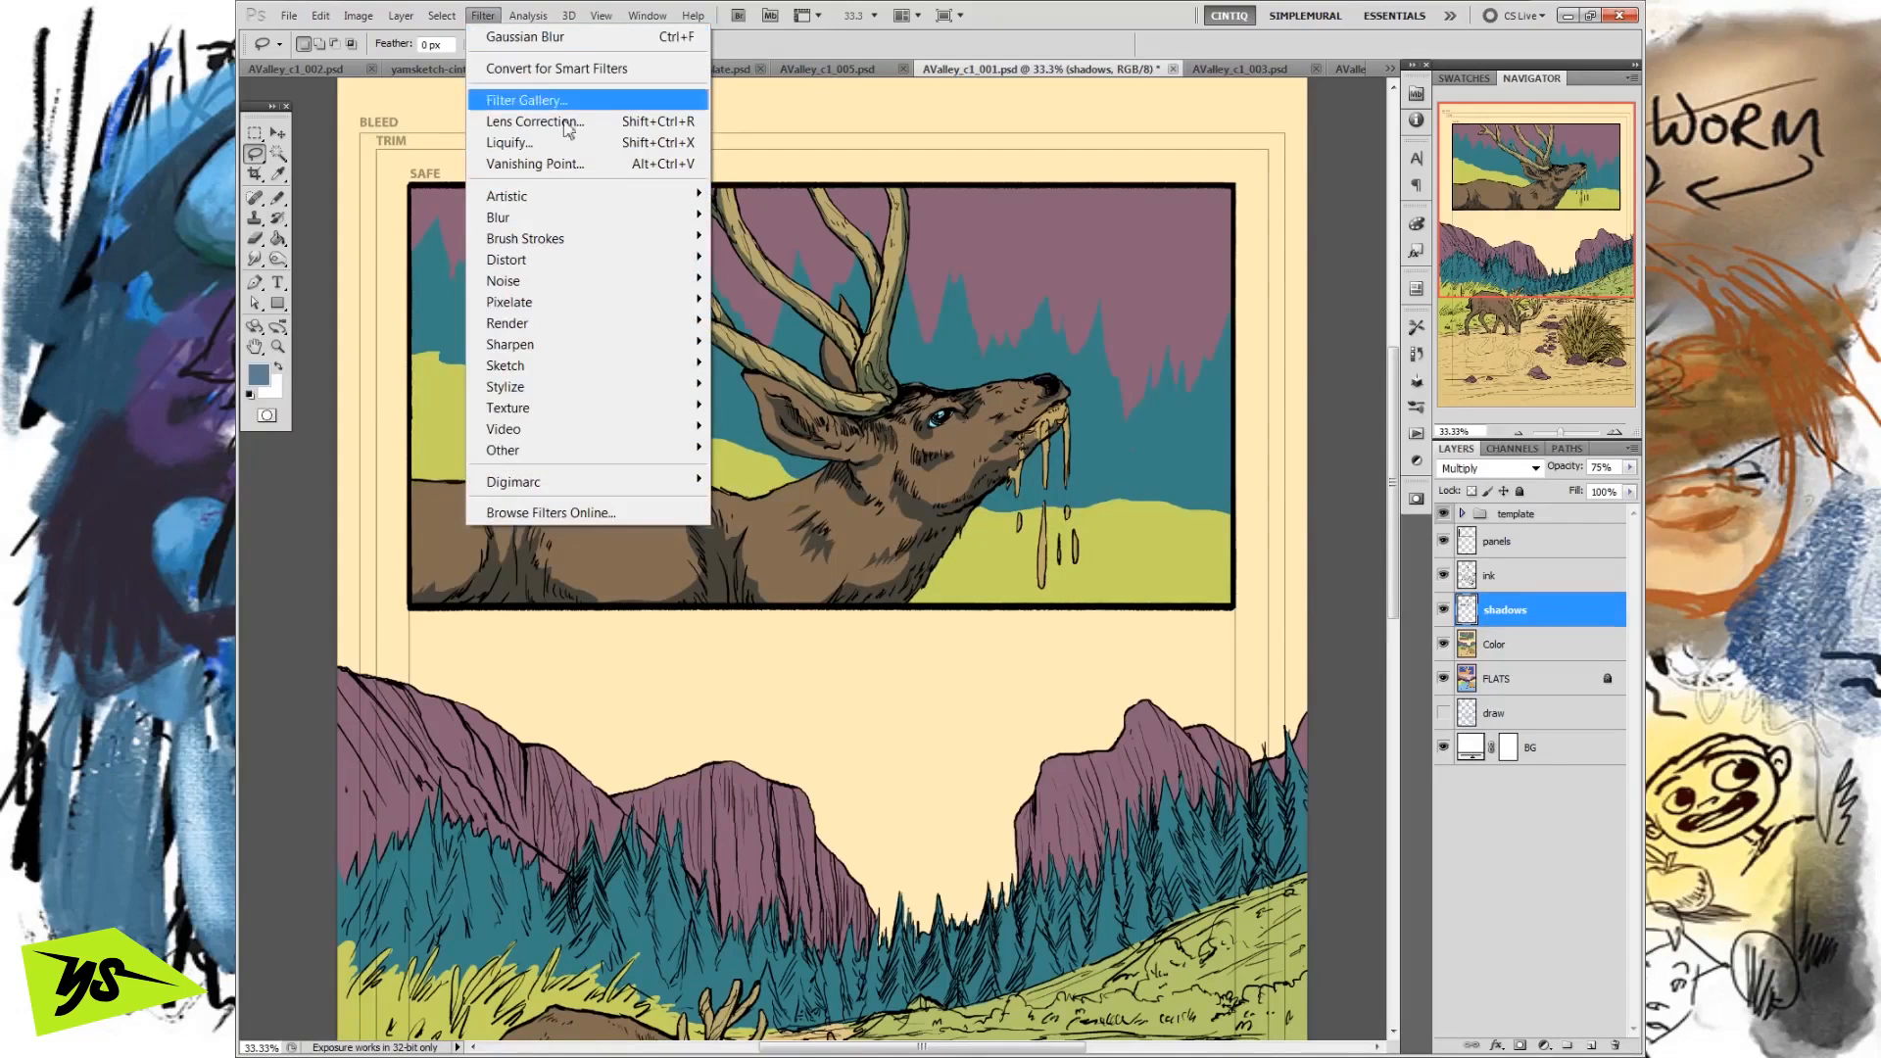
pyautogui.click(514, 29)
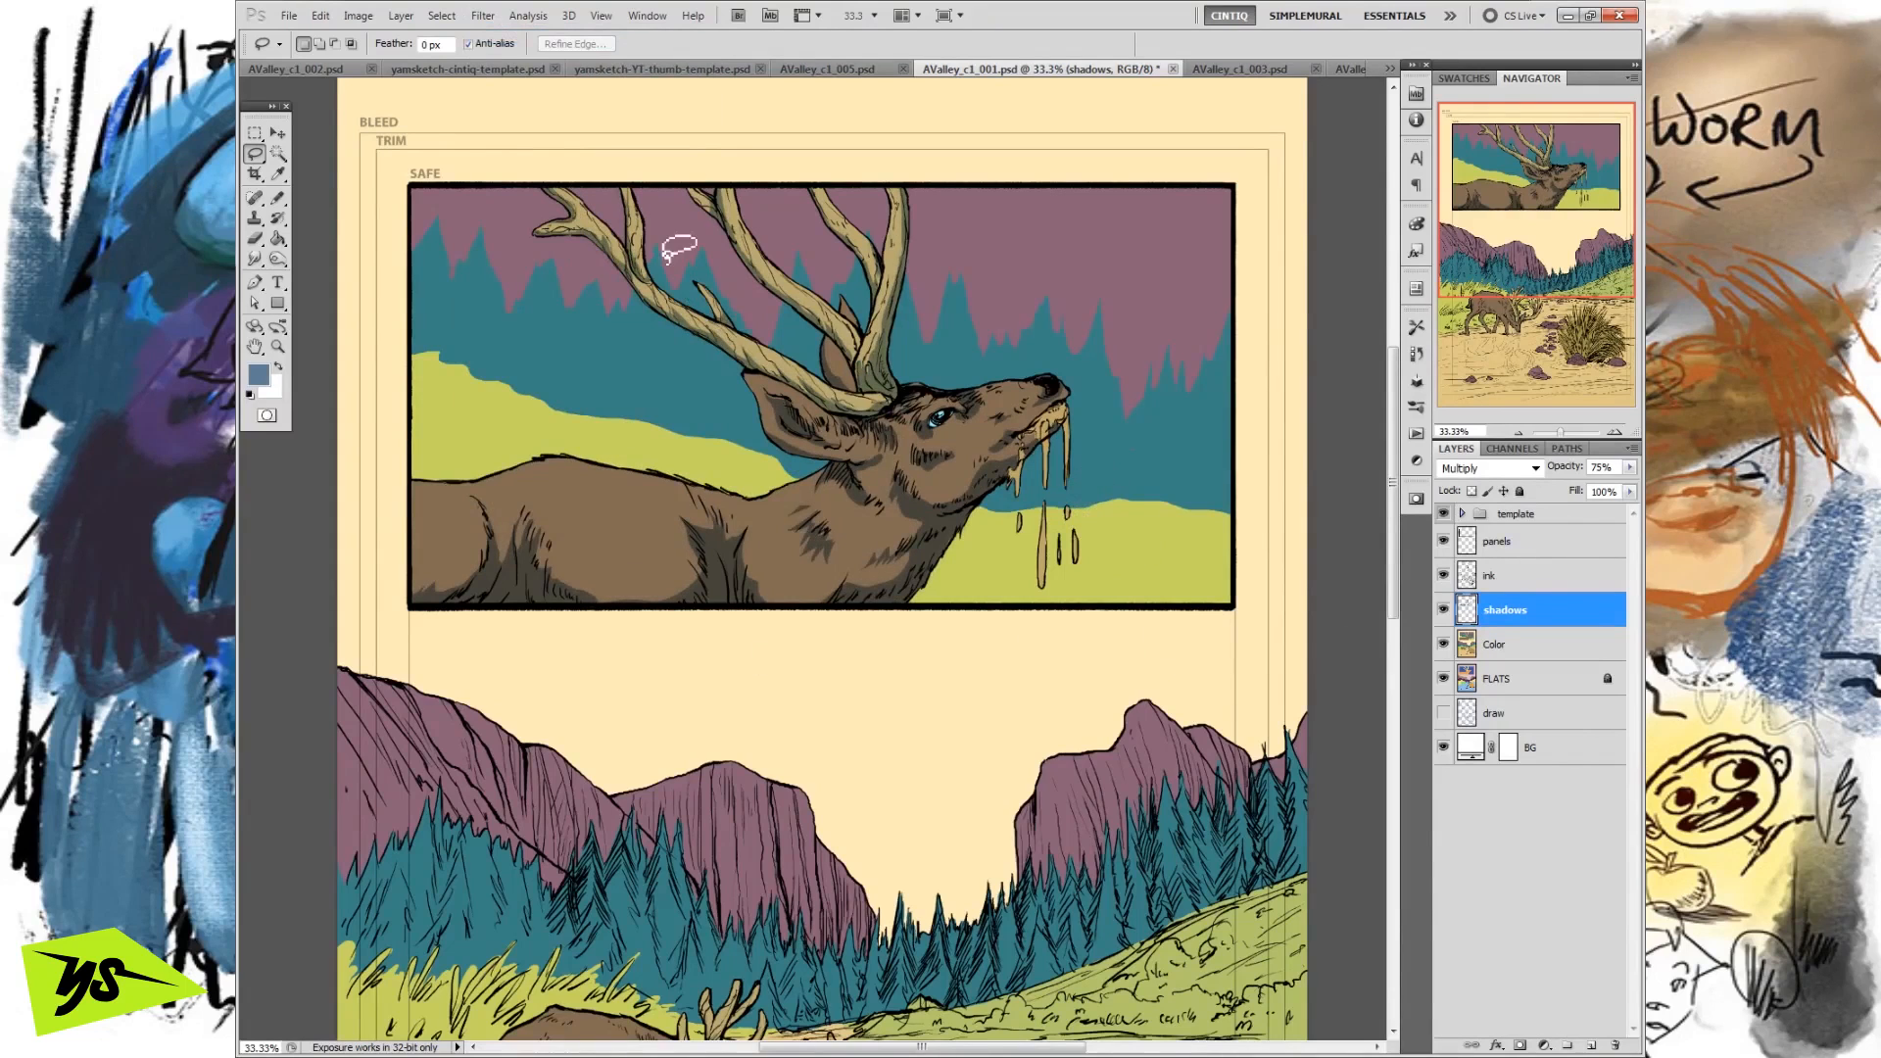
pyautogui.click(481, 21)
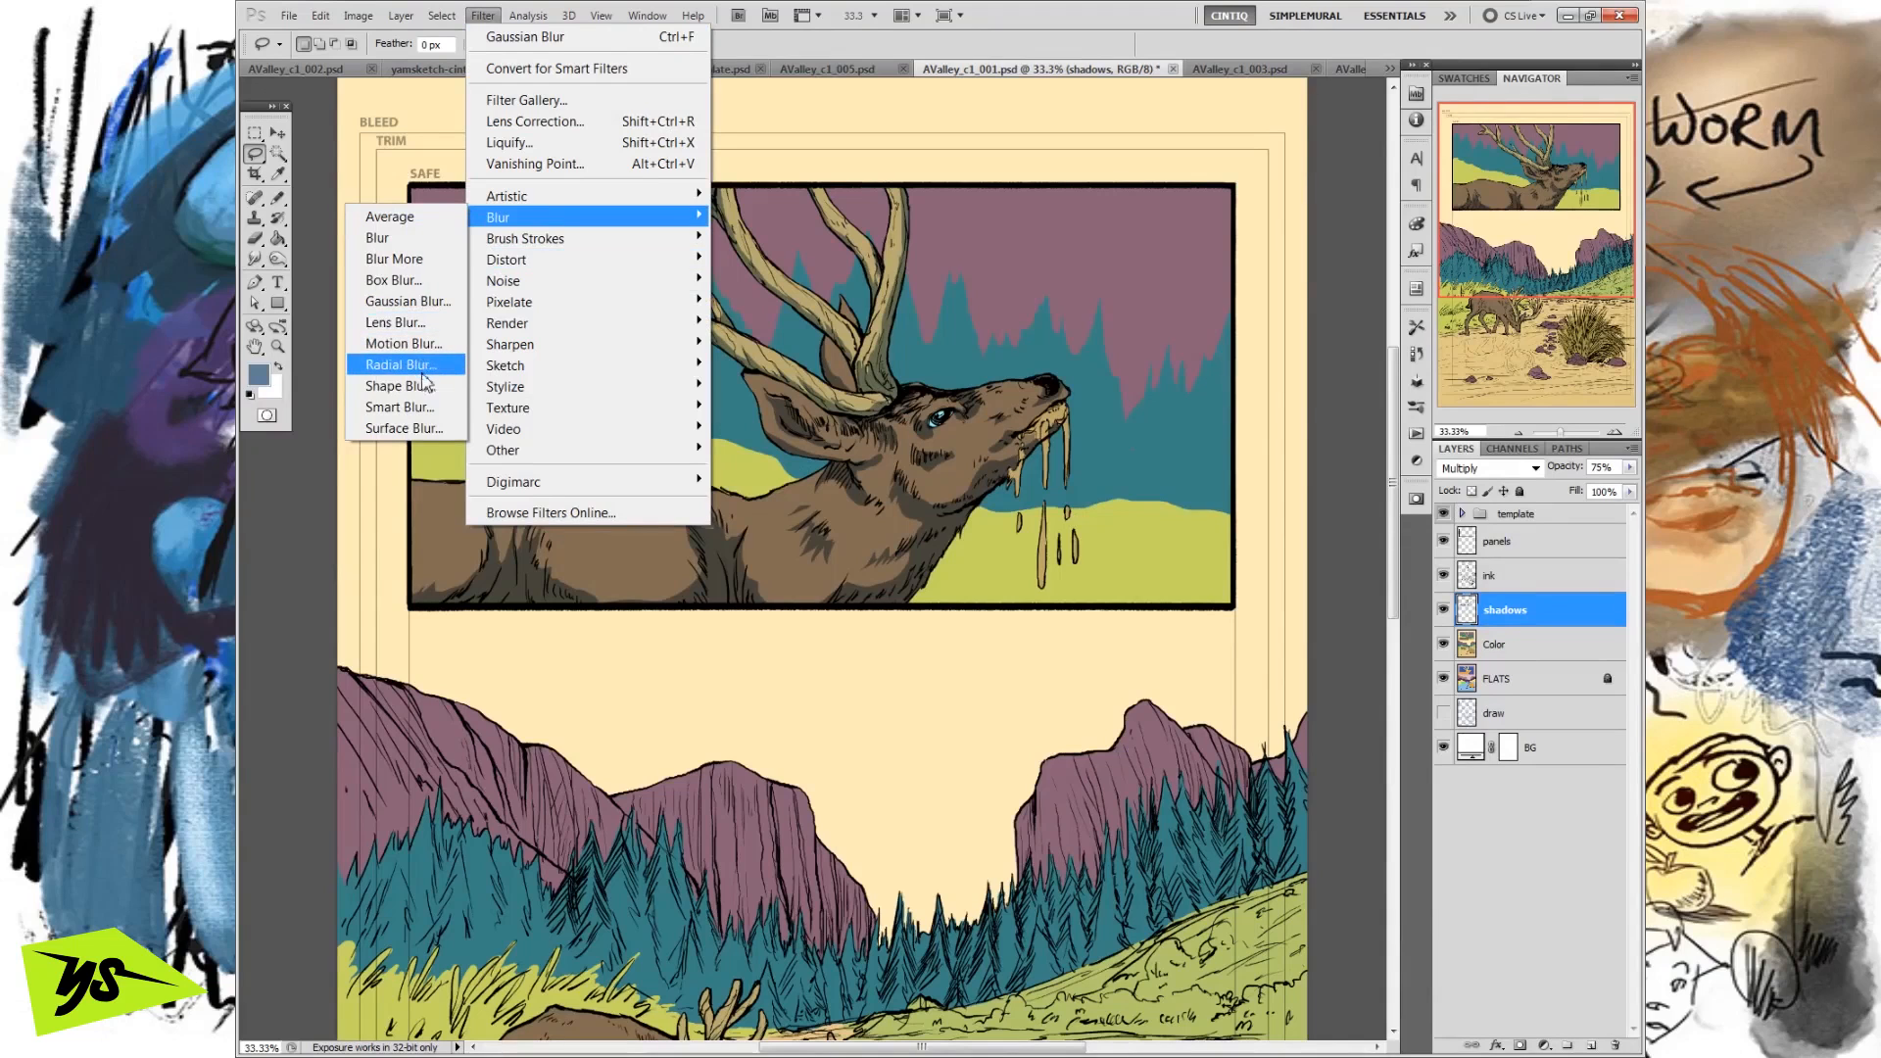
pyautogui.click(402, 343)
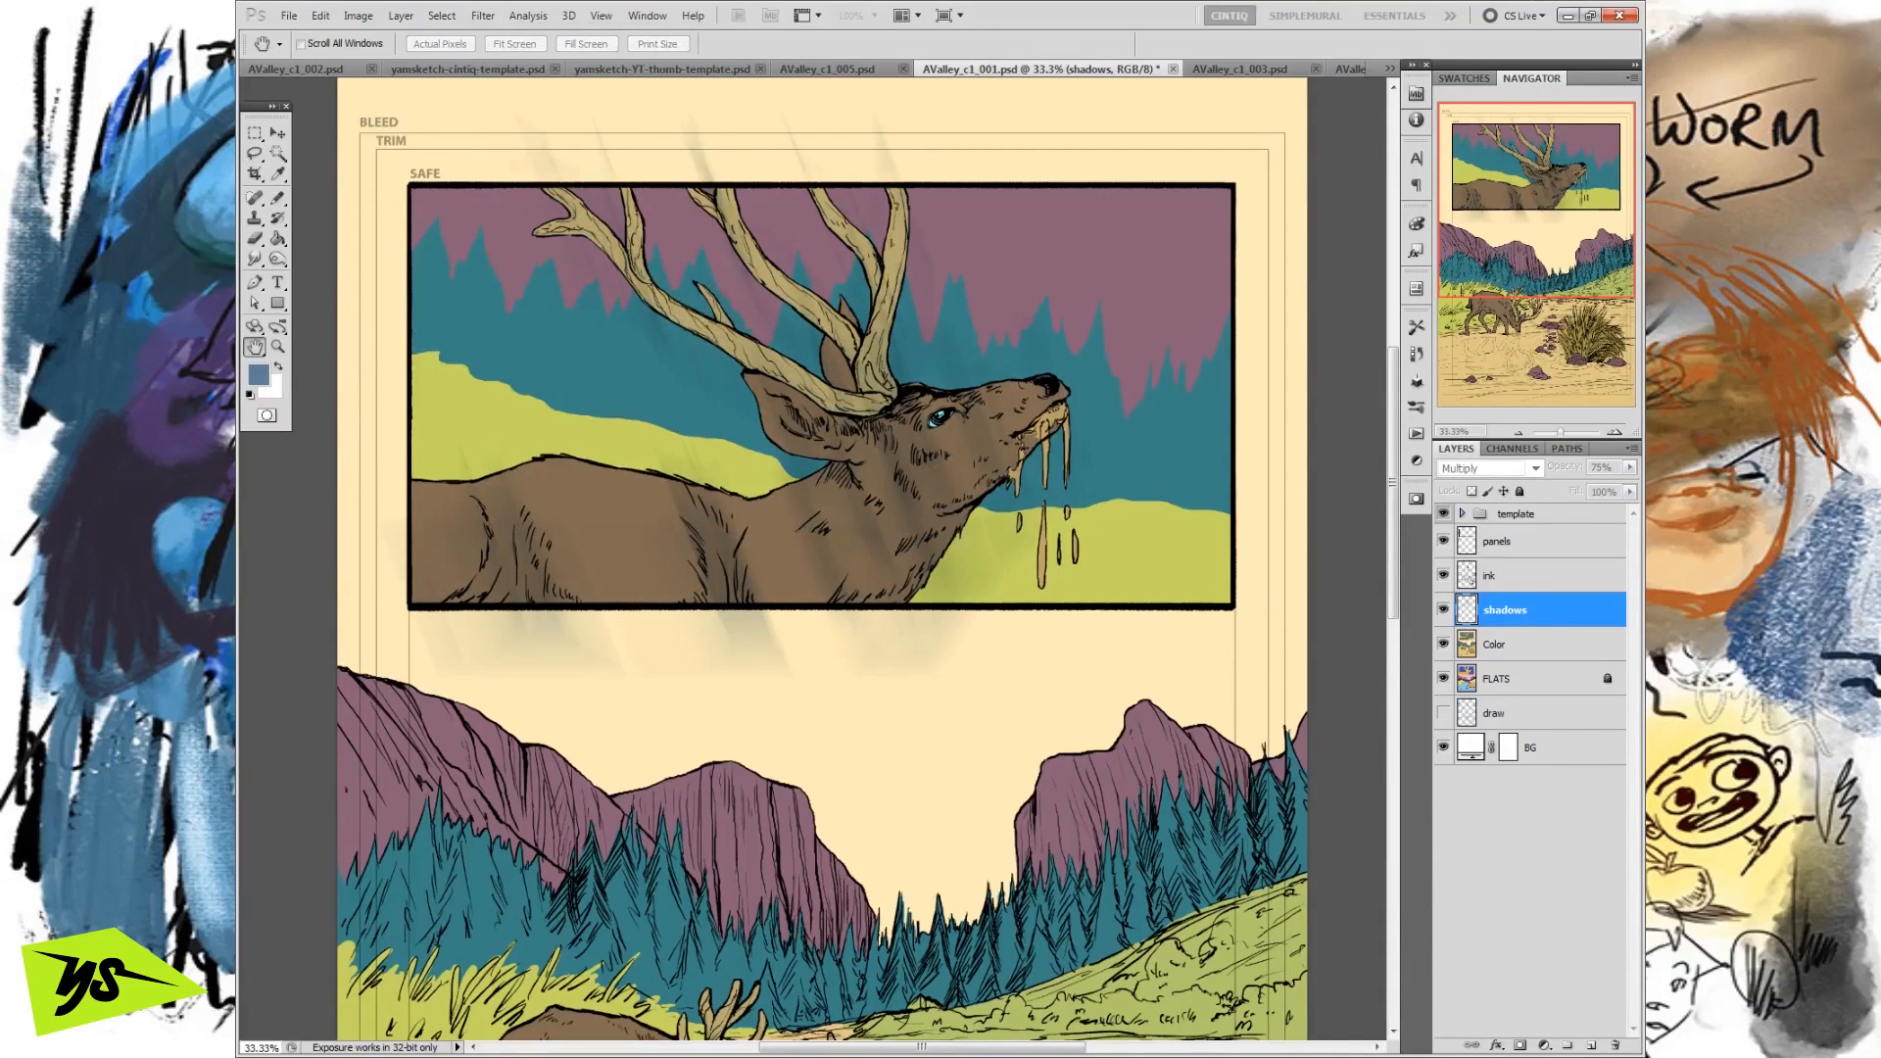
pyautogui.hotkey('ctrl', 'z')
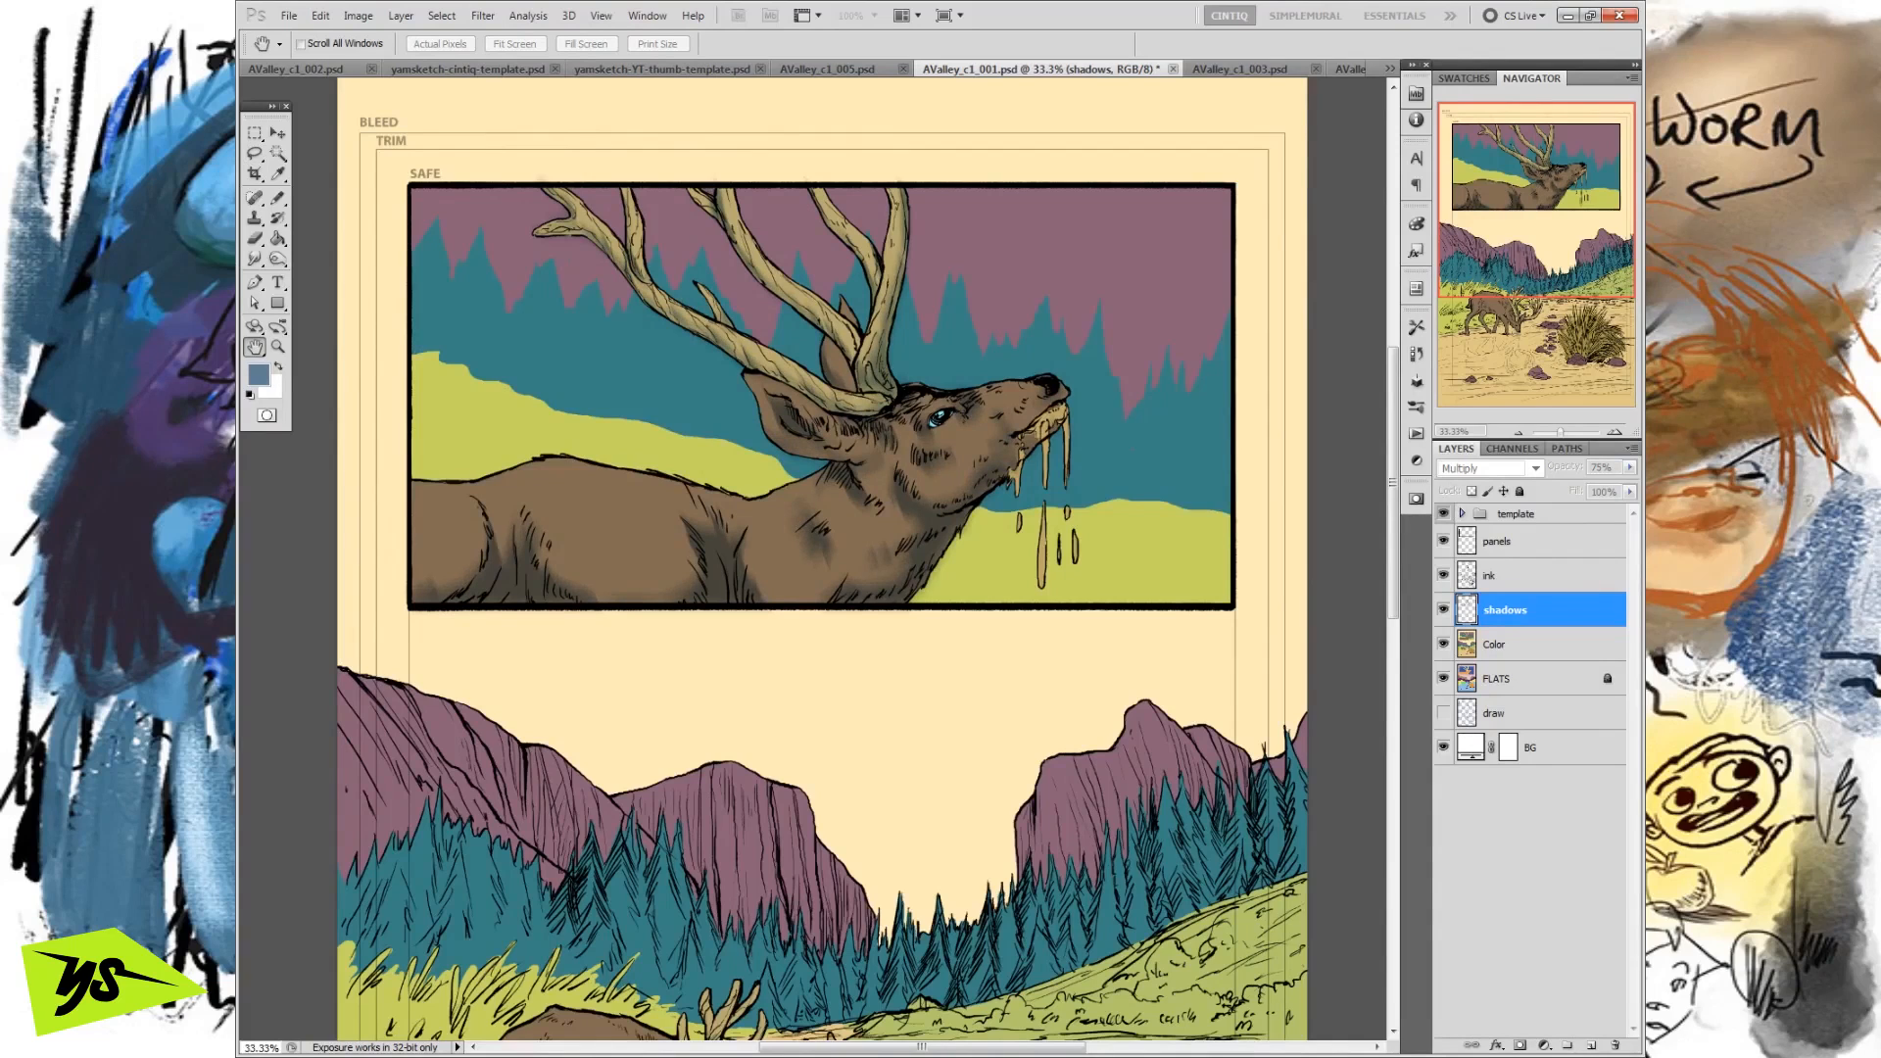
# Create a new layer above the shadows layer and set its blend mode to Screen.
pyautogui.press('l')
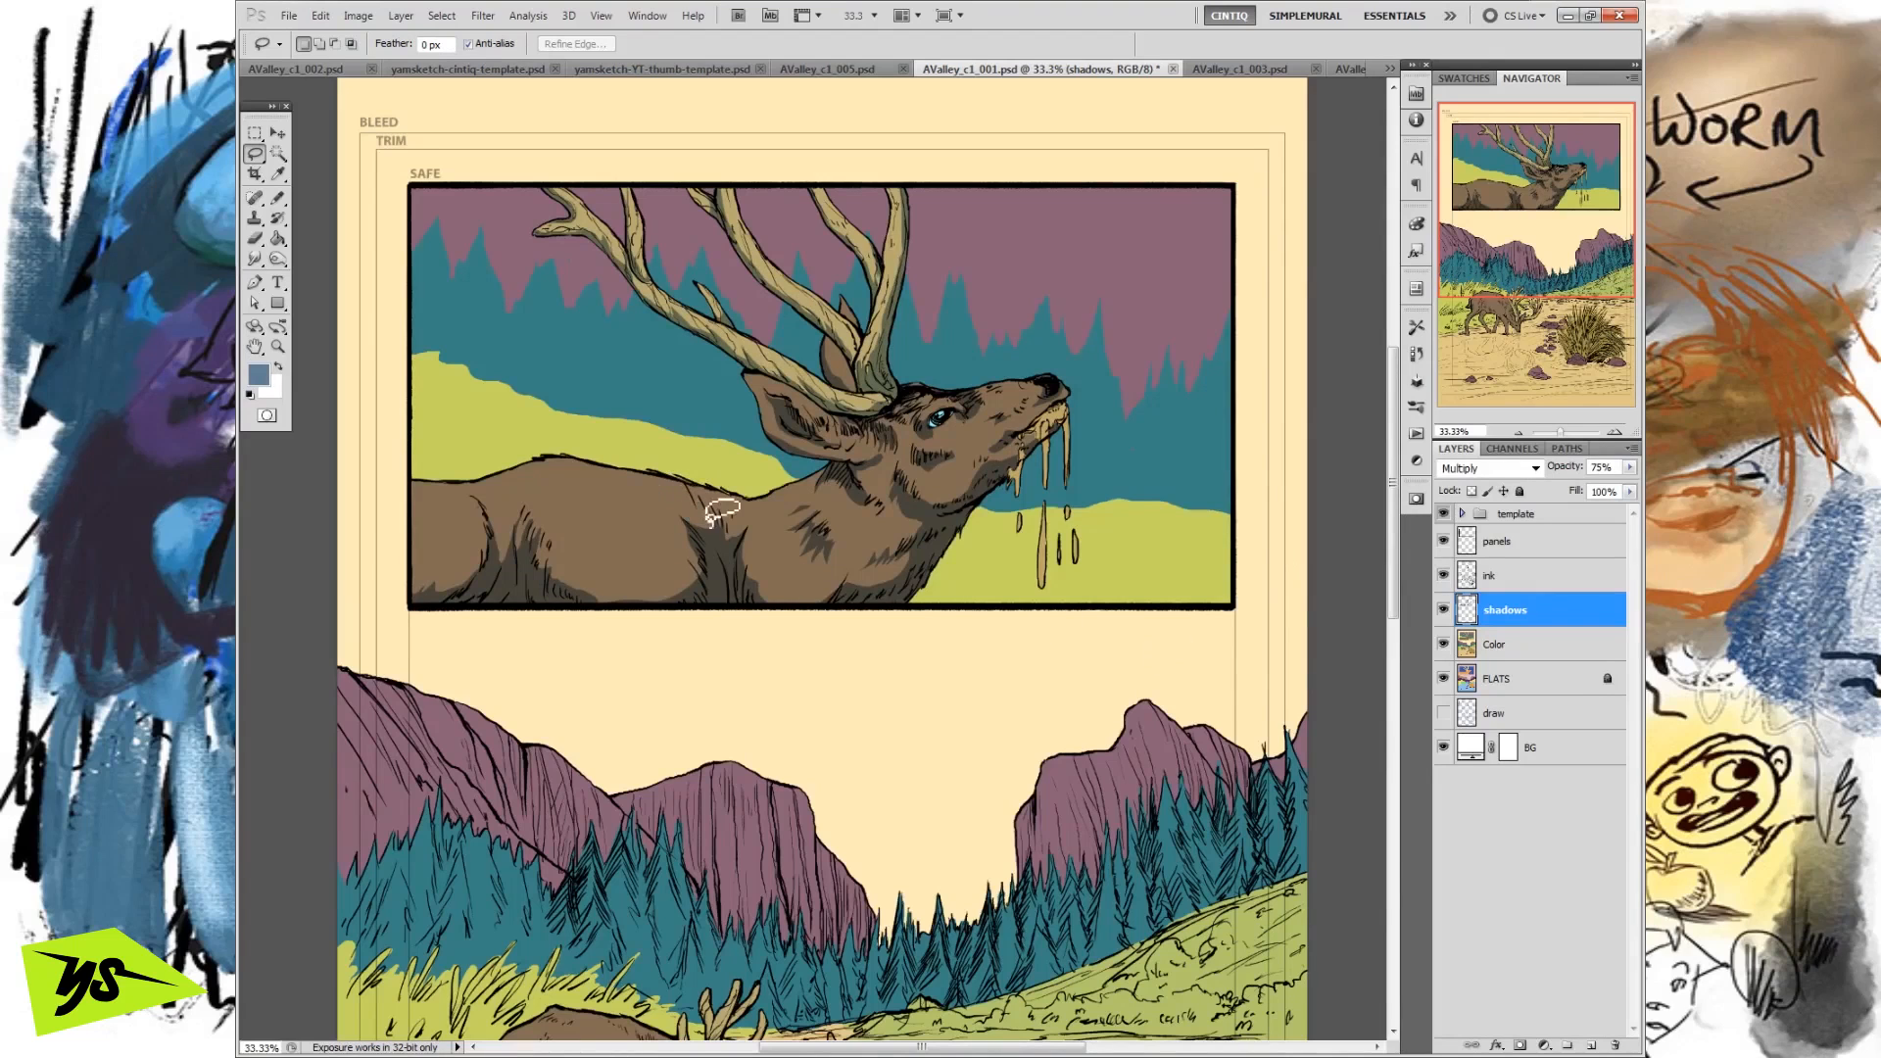
pyautogui.click(1591, 1048)
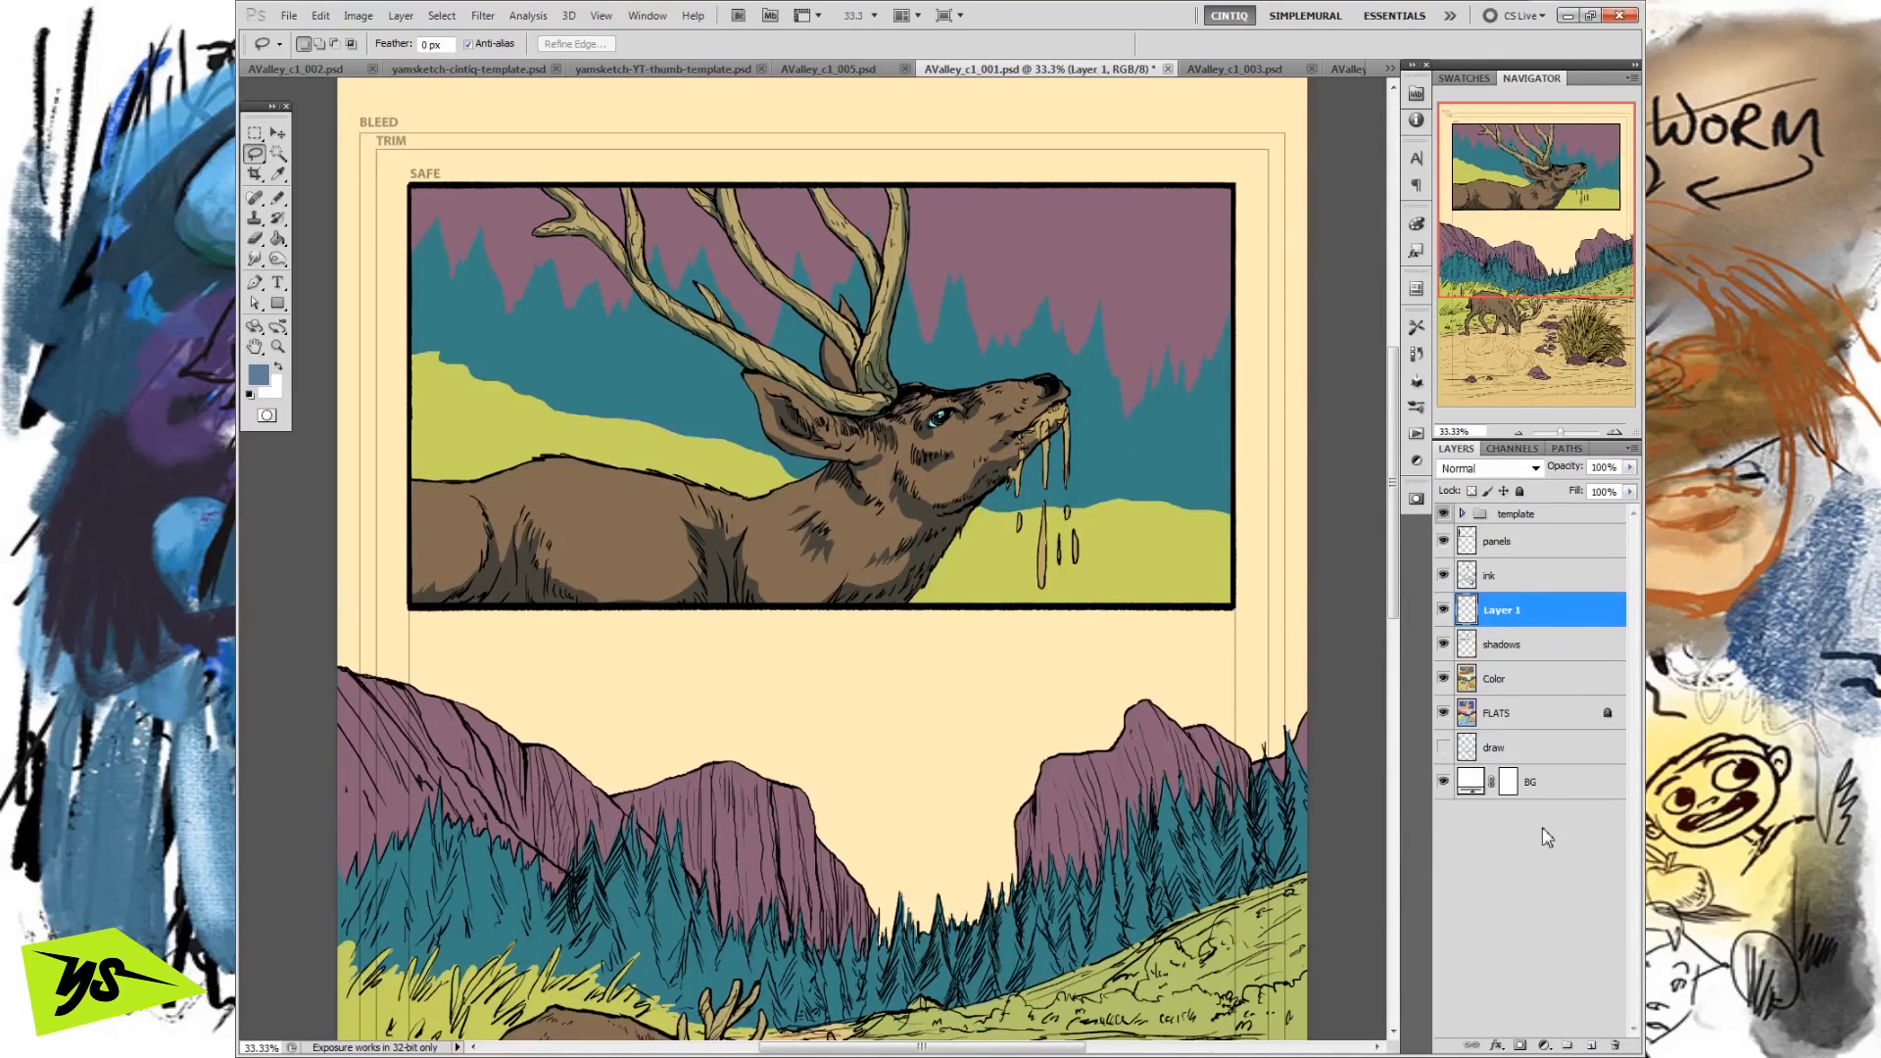
pyautogui.click(1485, 469)
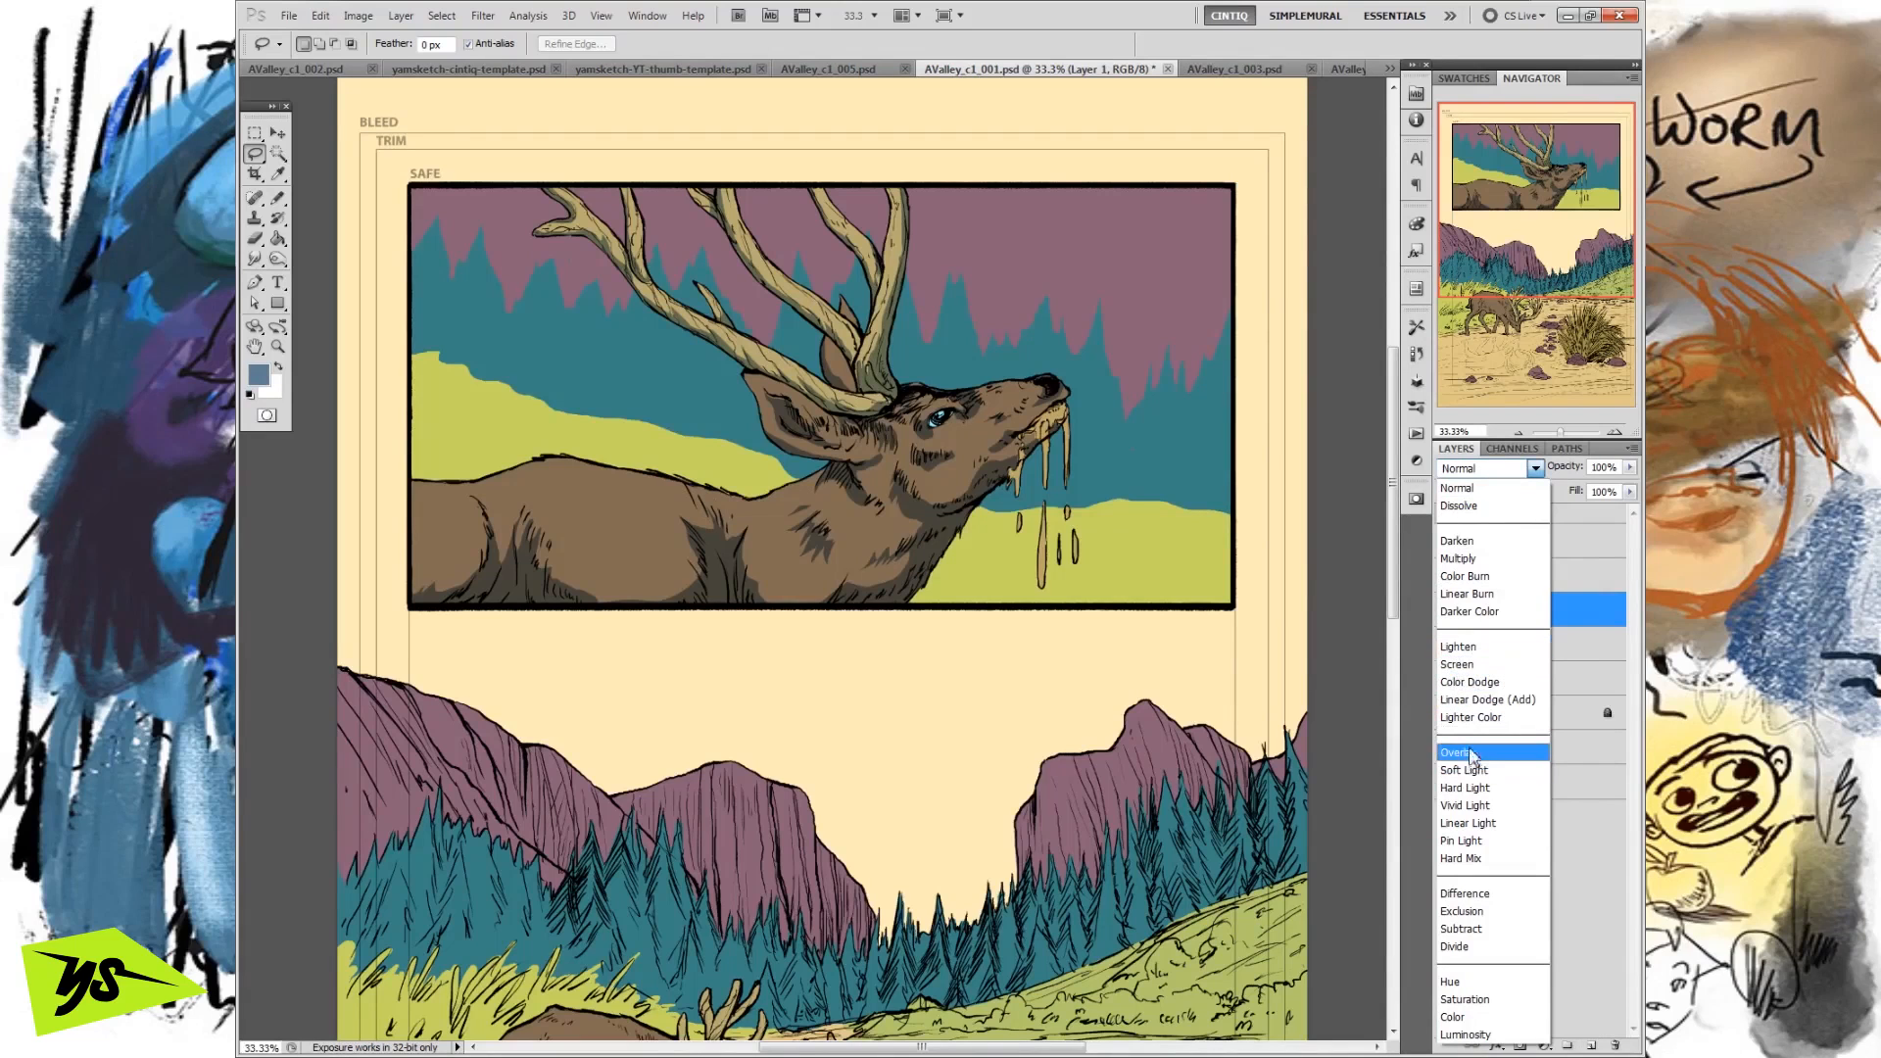
pyautogui.click(1480, 666)
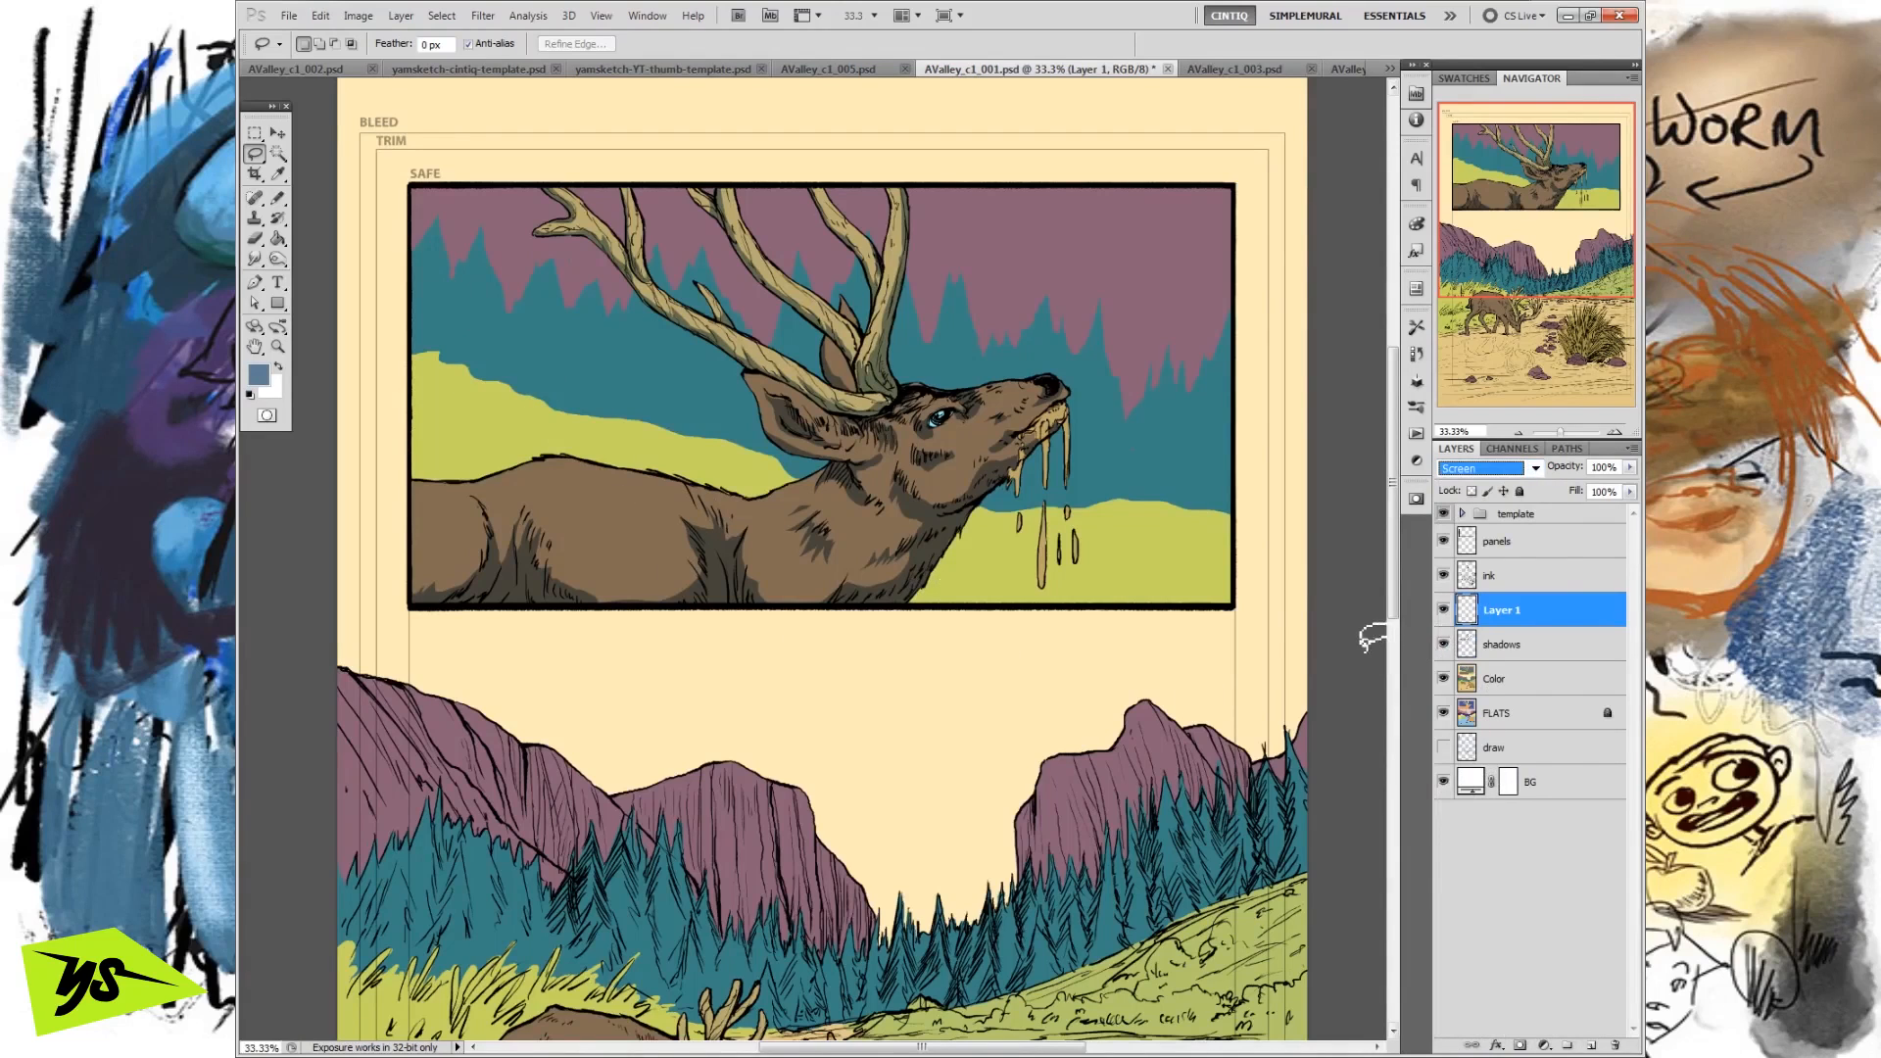
# Lasso jagged highlight shapes on the deer's back, rump, shoulder and both ears as one combined selection.
pyautogui.click(602, 490)
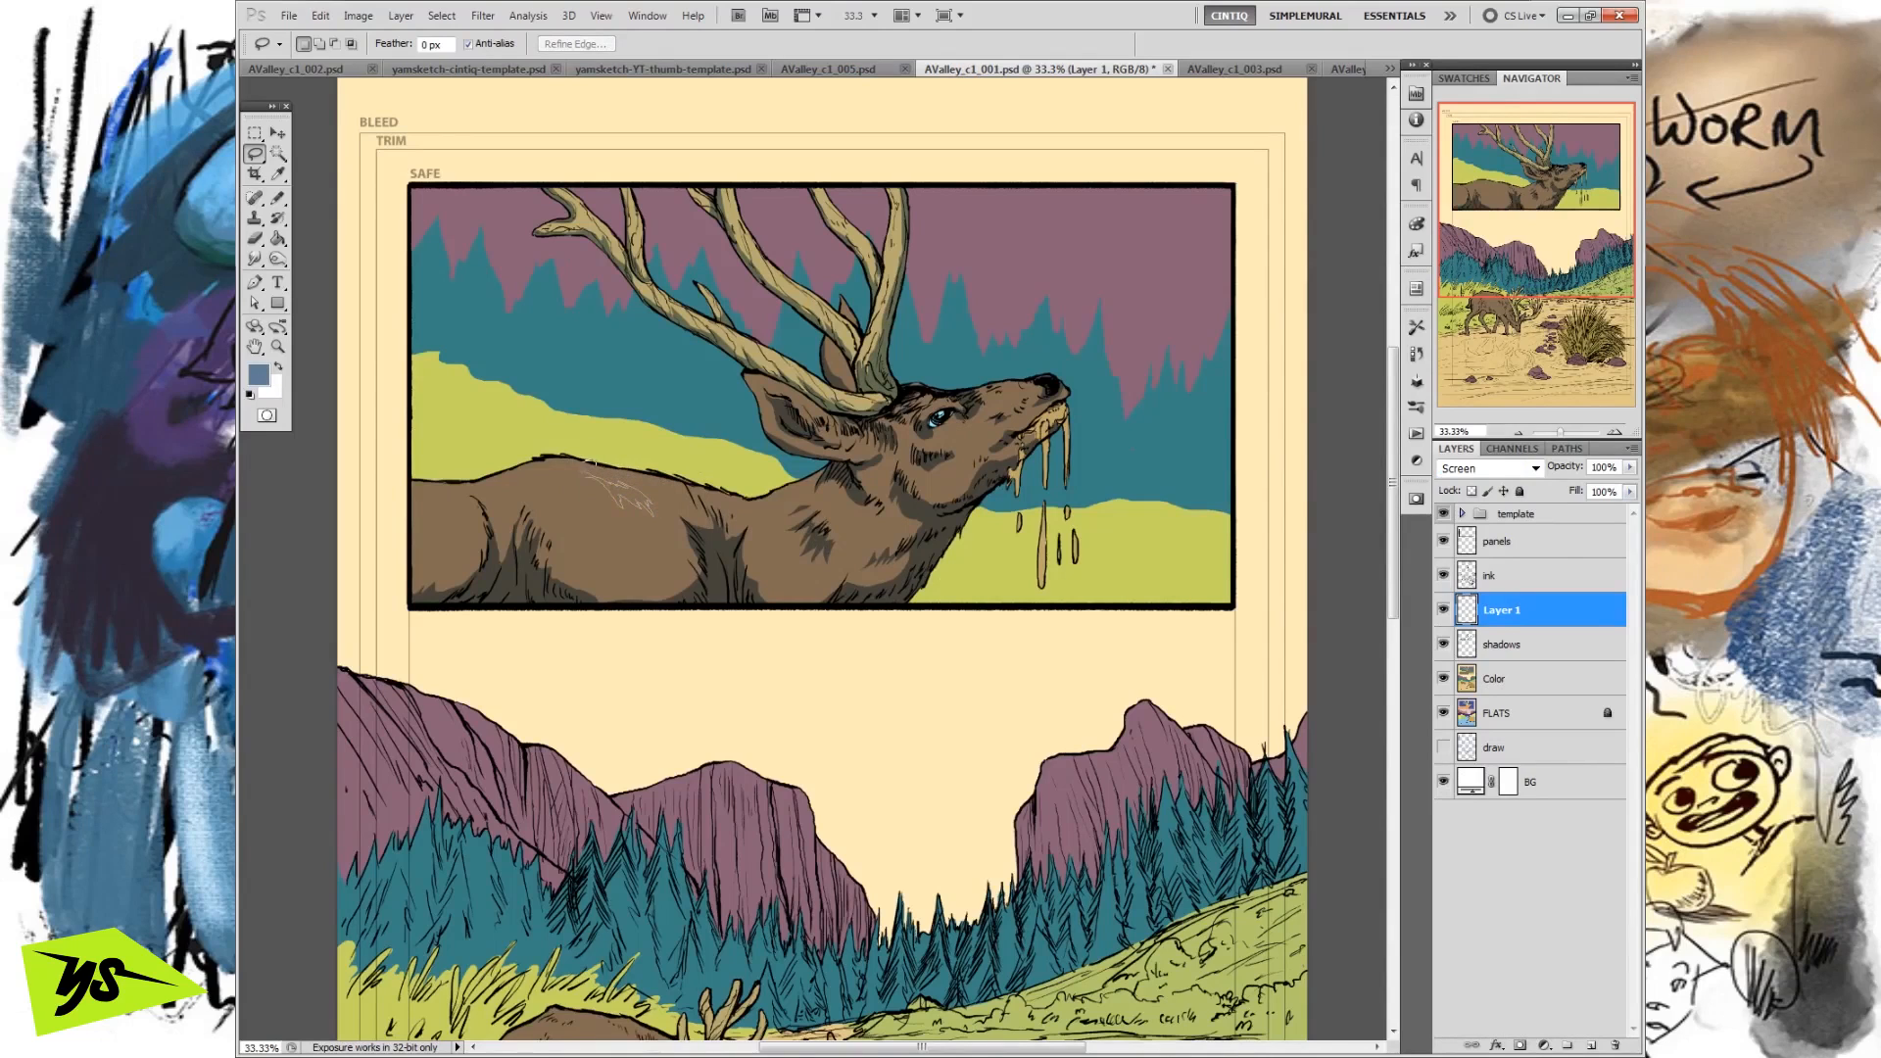
pyautogui.moveTo(586, 460); pyautogui.dragTo(585, 473)
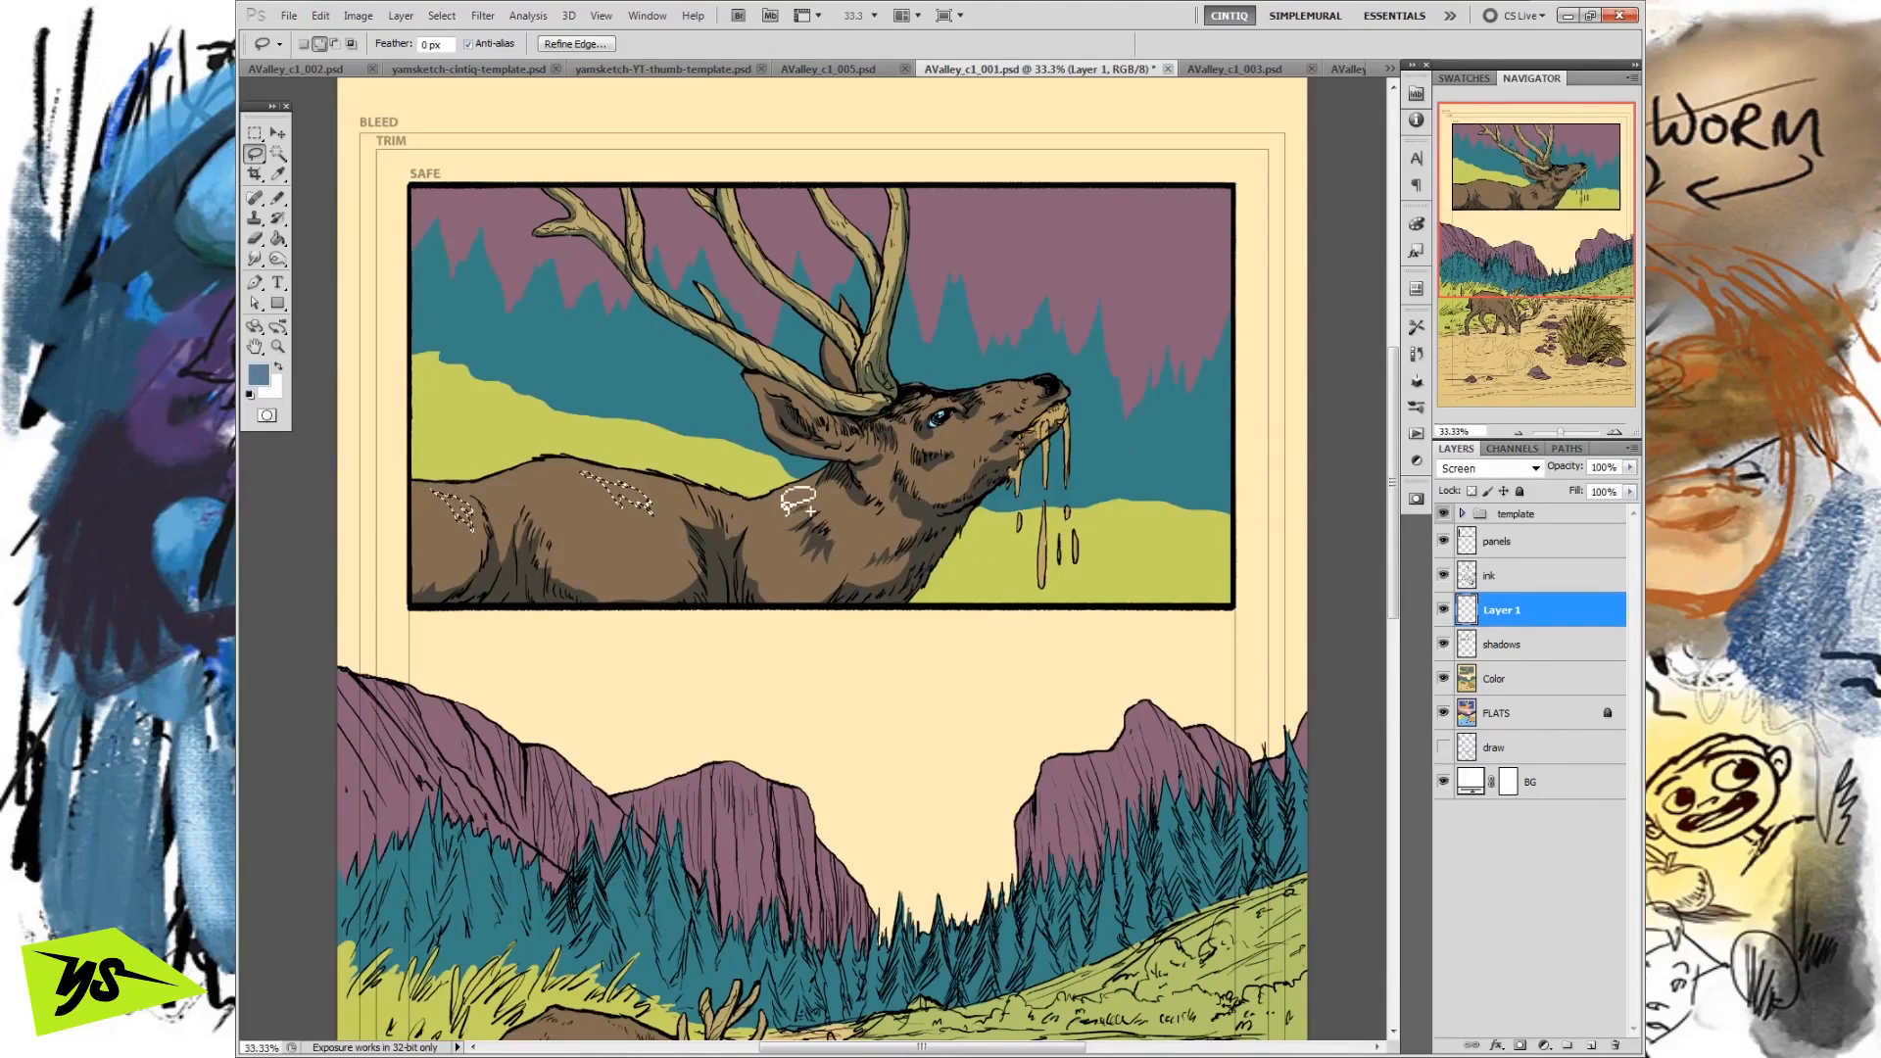
pyautogui.moveTo(805, 482)
pyautogui.mouseDown()
pyautogui.moveTo(834, 508)
pyautogui.moveTo(872, 478)
pyautogui.mouseUp()
pyautogui.moveTo(752, 370); pyautogui.dragTo(838, 422)
pyautogui.moveTo(839, 422); pyautogui.dragTo(828, 423)
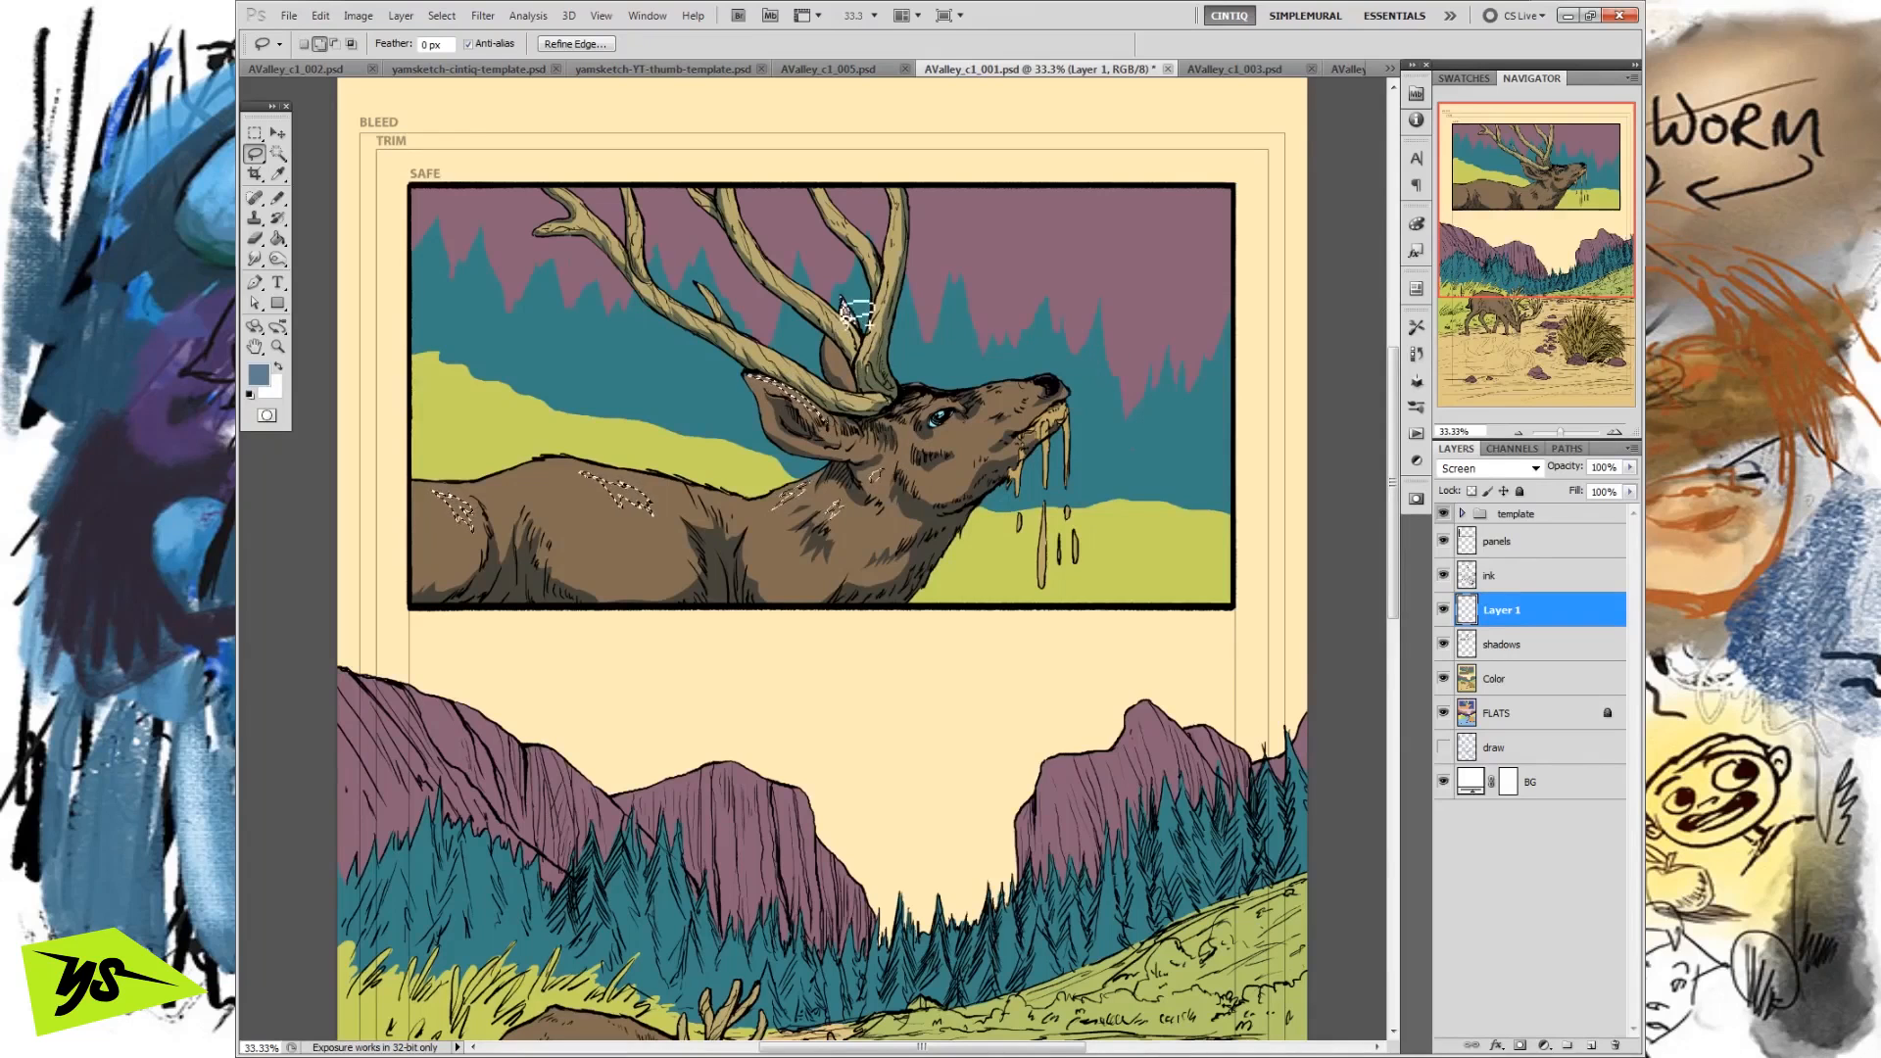
pyautogui.moveTo(850, 317); pyautogui.dragTo(845, 291)
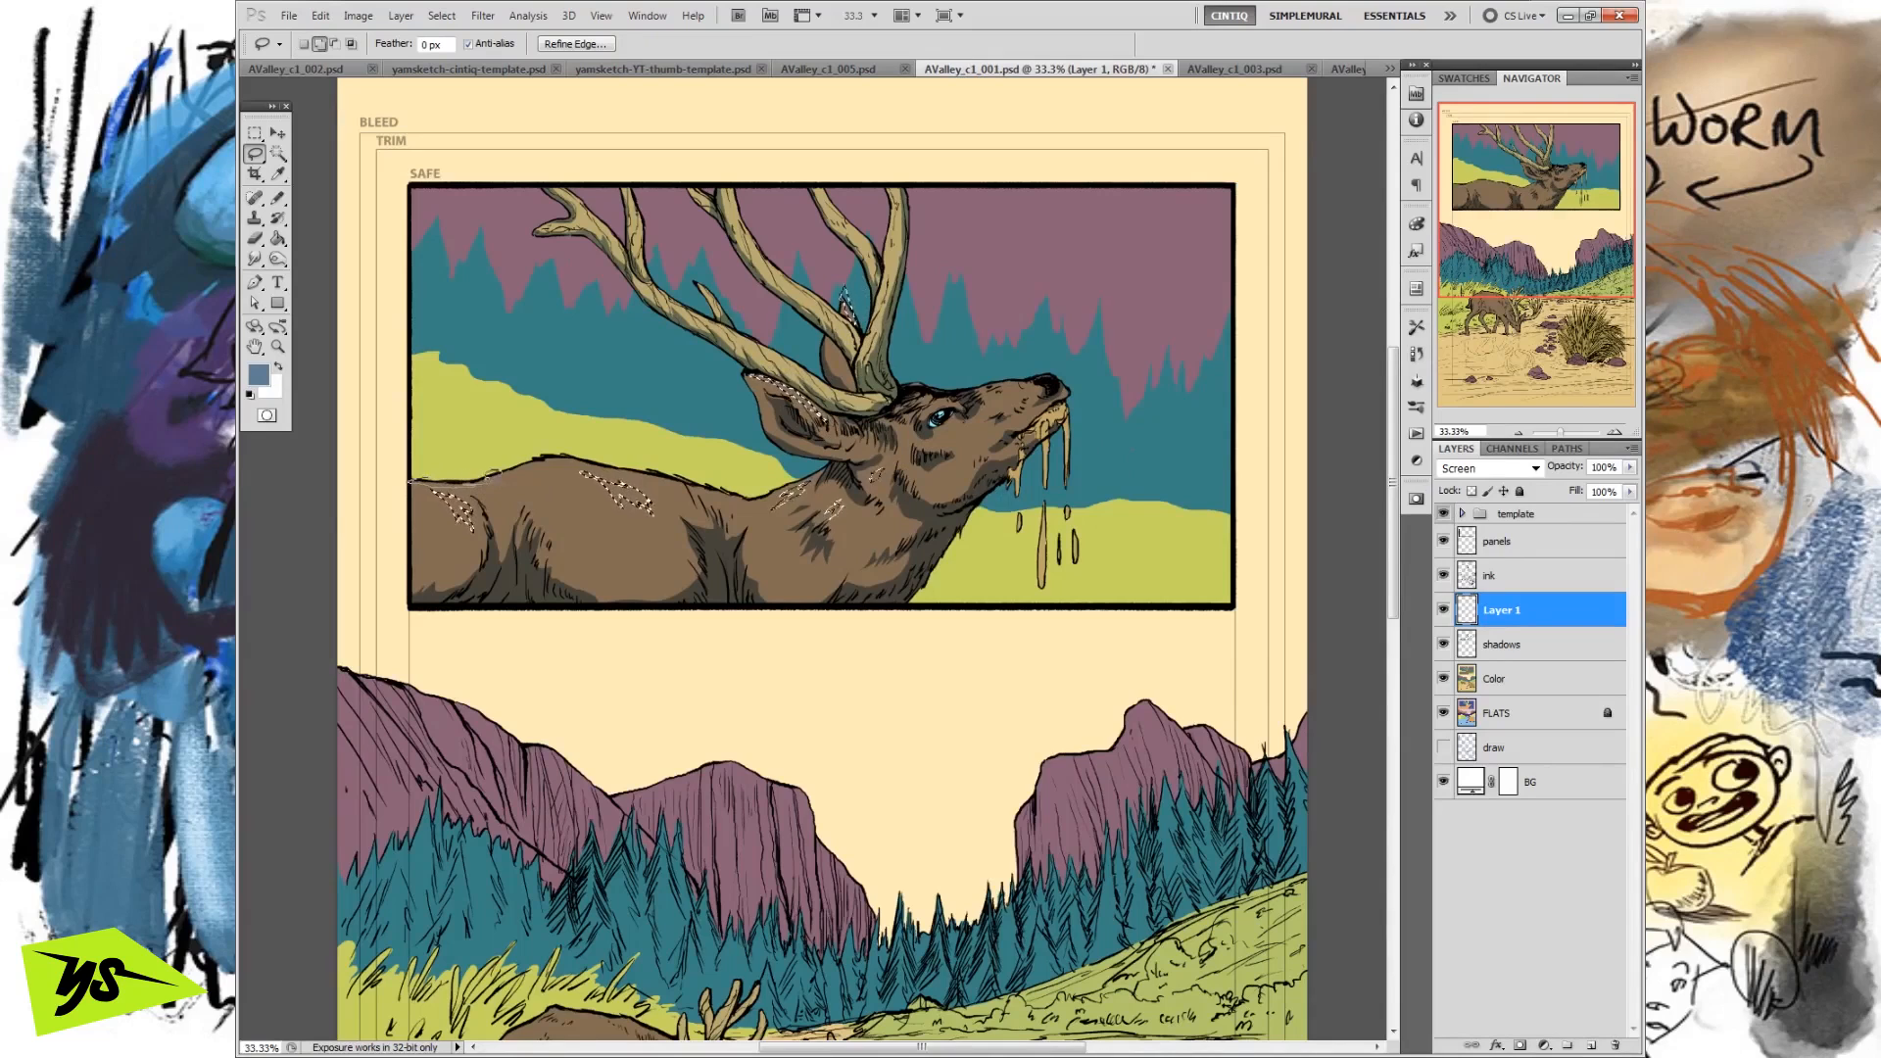
# Add highlight shapes along the deer's back edge, neck, muzzle, far ear and face to the lasso selection.
pyautogui.moveTo(515, 464); pyautogui.dragTo(750, 496)
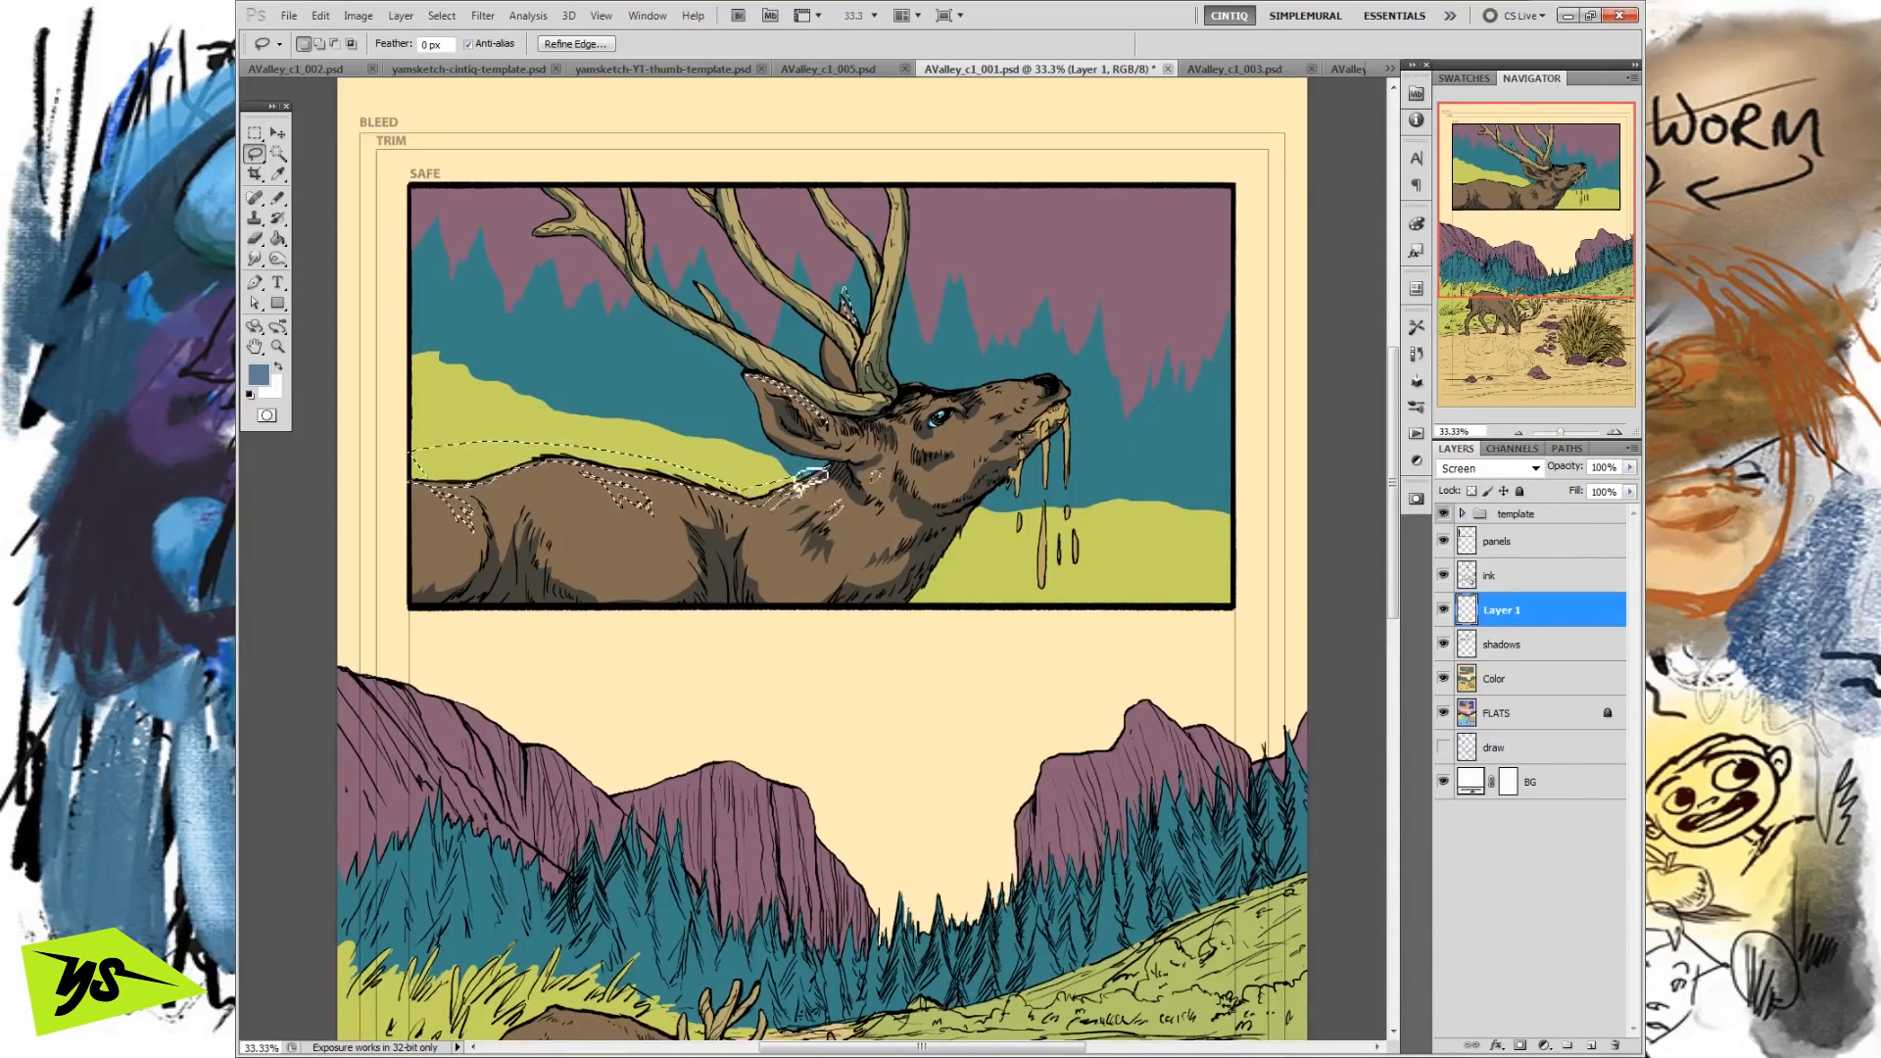
pyautogui.moveTo(835, 465); pyautogui.dragTo(850, 486)
pyautogui.moveTo(1037, 385); pyautogui.dragTo(1035, 399)
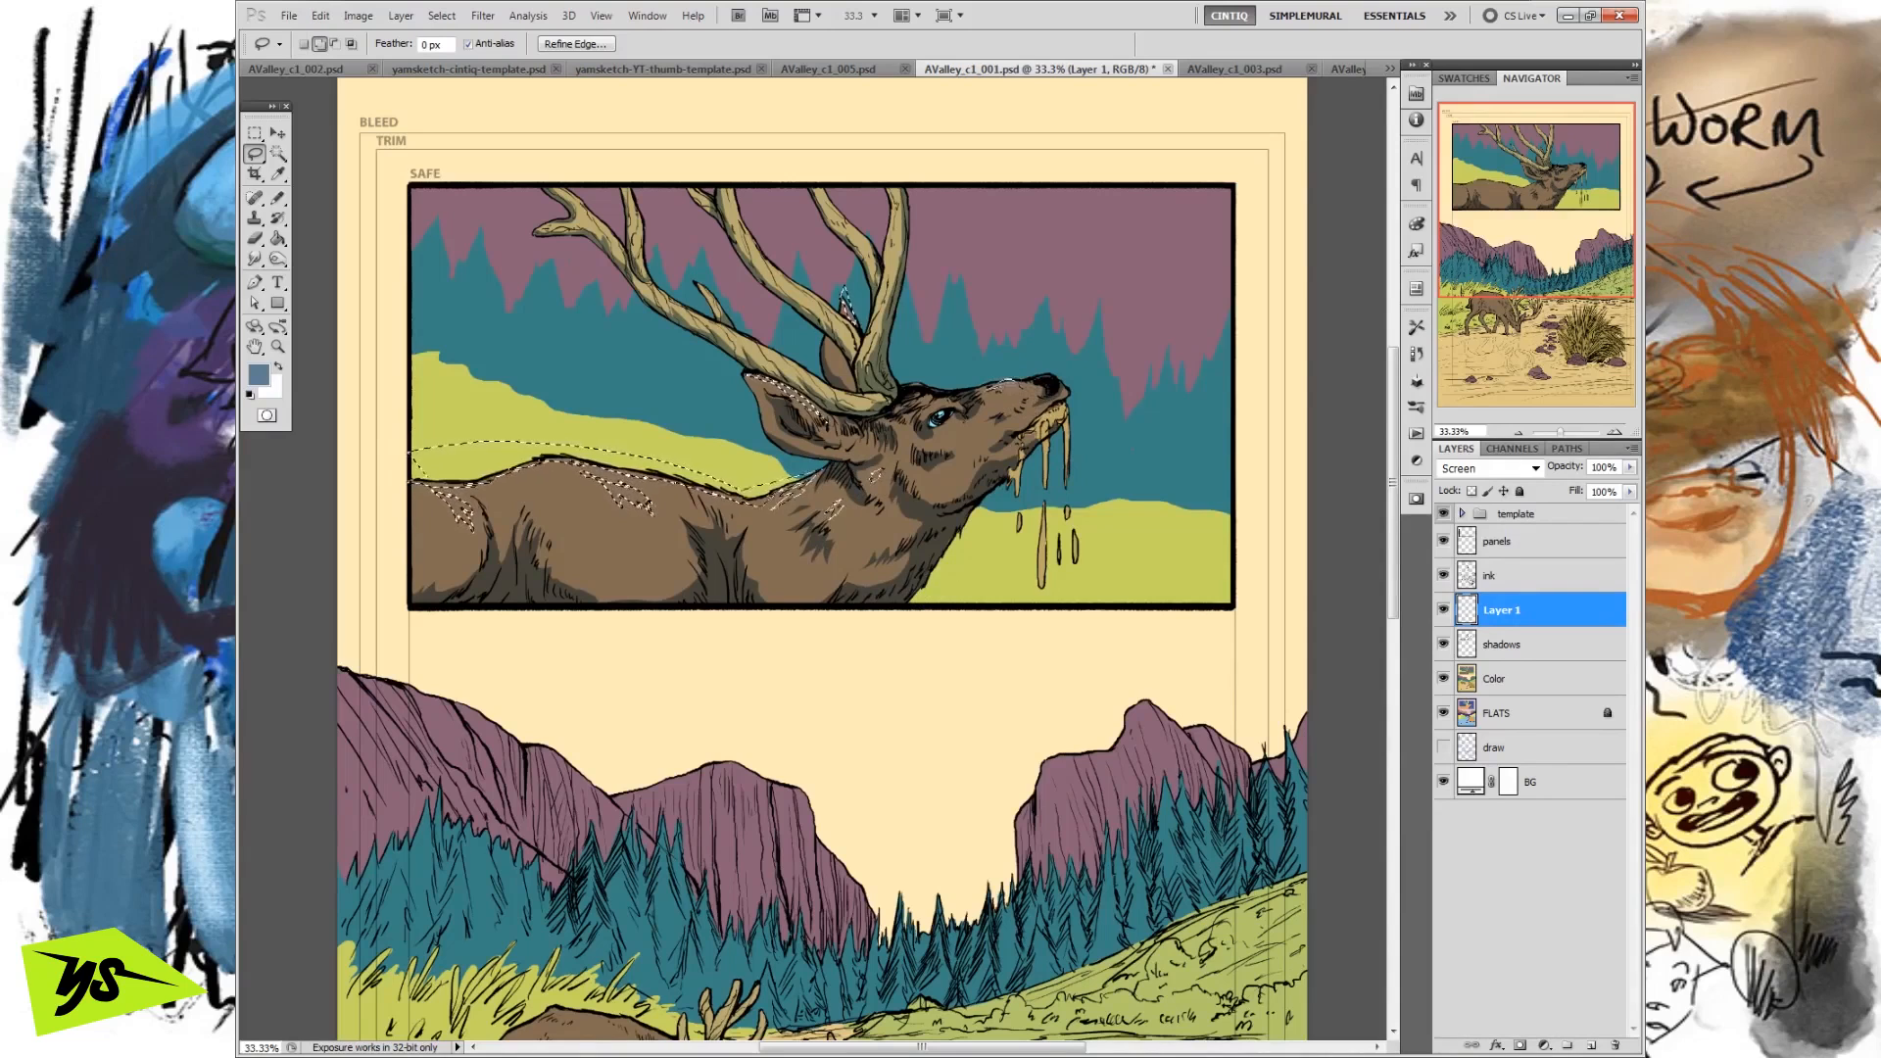
pyautogui.moveTo(1052, 388)
pyautogui.mouseDown()
pyautogui.moveTo(1079, 391)
pyautogui.moveTo(1050, 374)
pyautogui.moveTo(970, 418)
pyautogui.mouseUp()
pyautogui.moveTo(939, 527); pyautogui.dragTo(926, 513)
pyautogui.moveTo(841, 339); pyautogui.dragTo(851, 349)
pyautogui.moveTo(1026, 399); pyautogui.dragTo(1021, 394)
pyautogui.moveTo(936, 437); pyautogui.dragTo(958, 441)
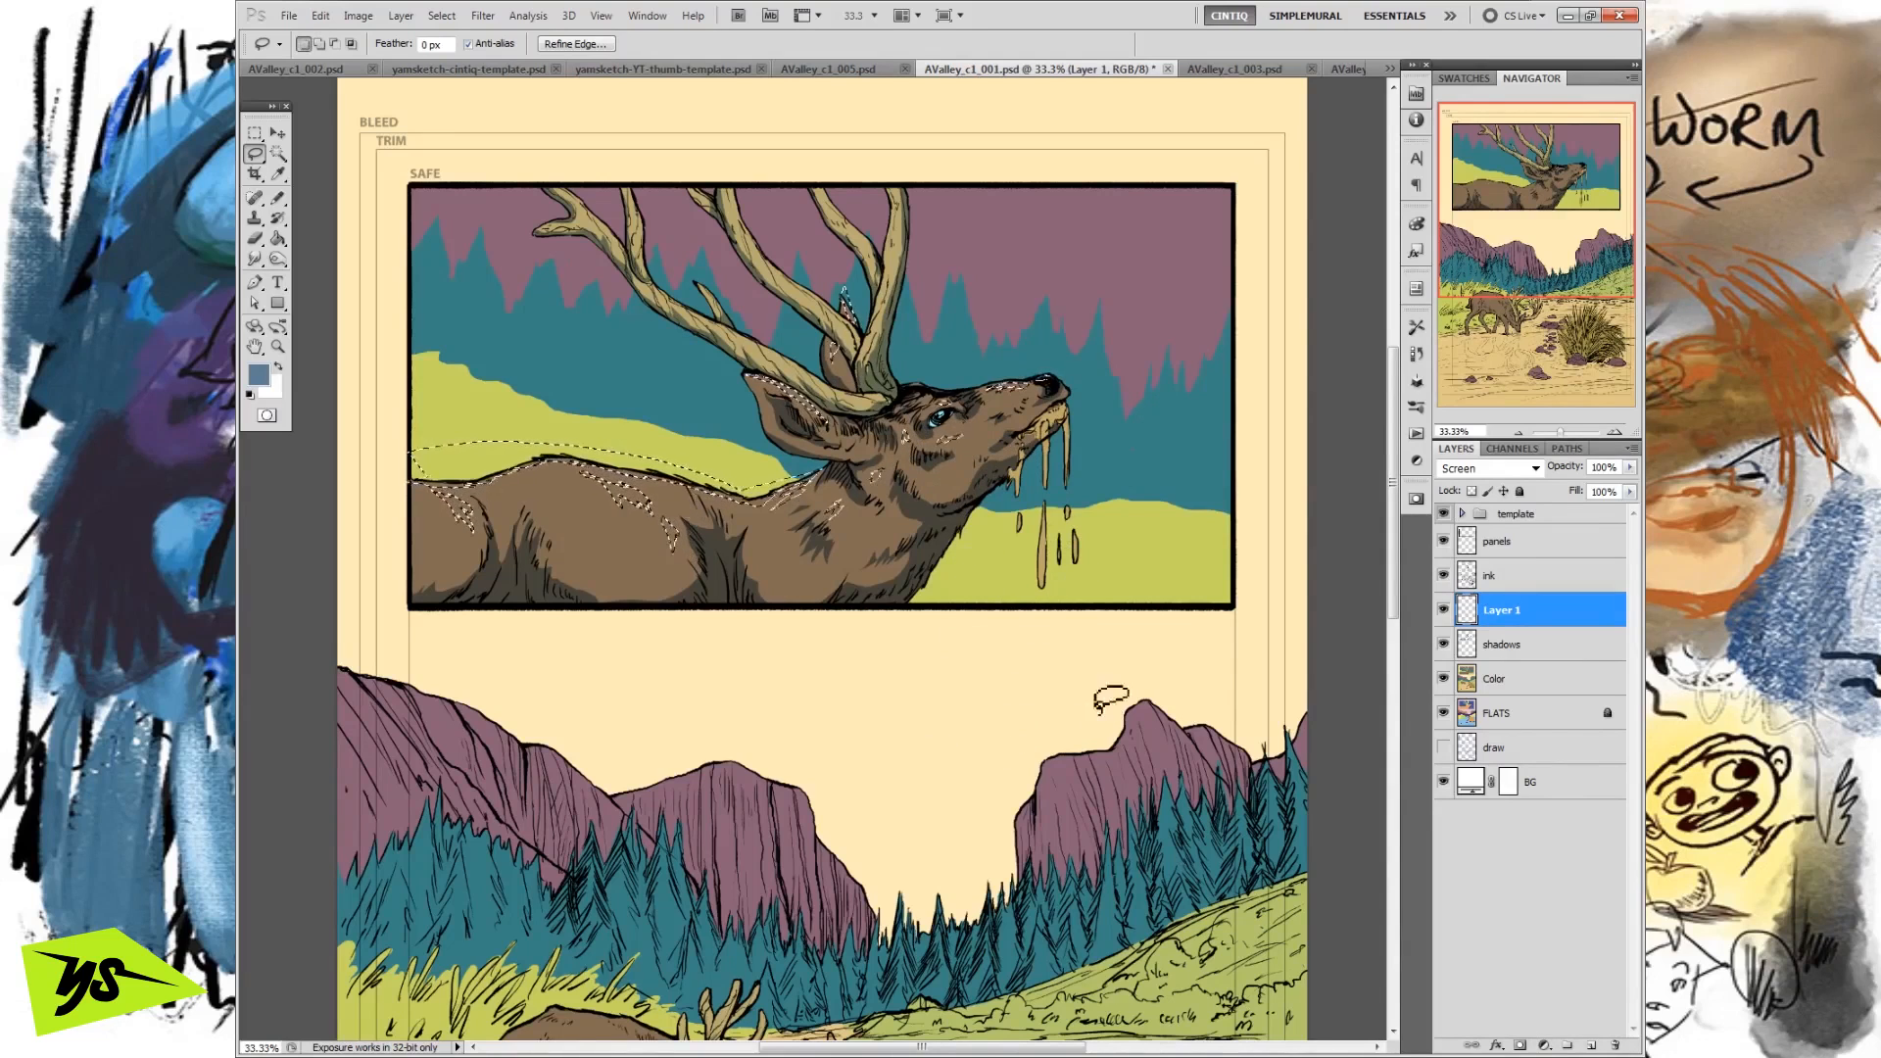
# Intersect the highlight selection with the deer's brown on the FLATS layer using the Magic Wand, and return to Layer 1.
pyautogui.click(278, 154)
pyautogui.click(351, 44)
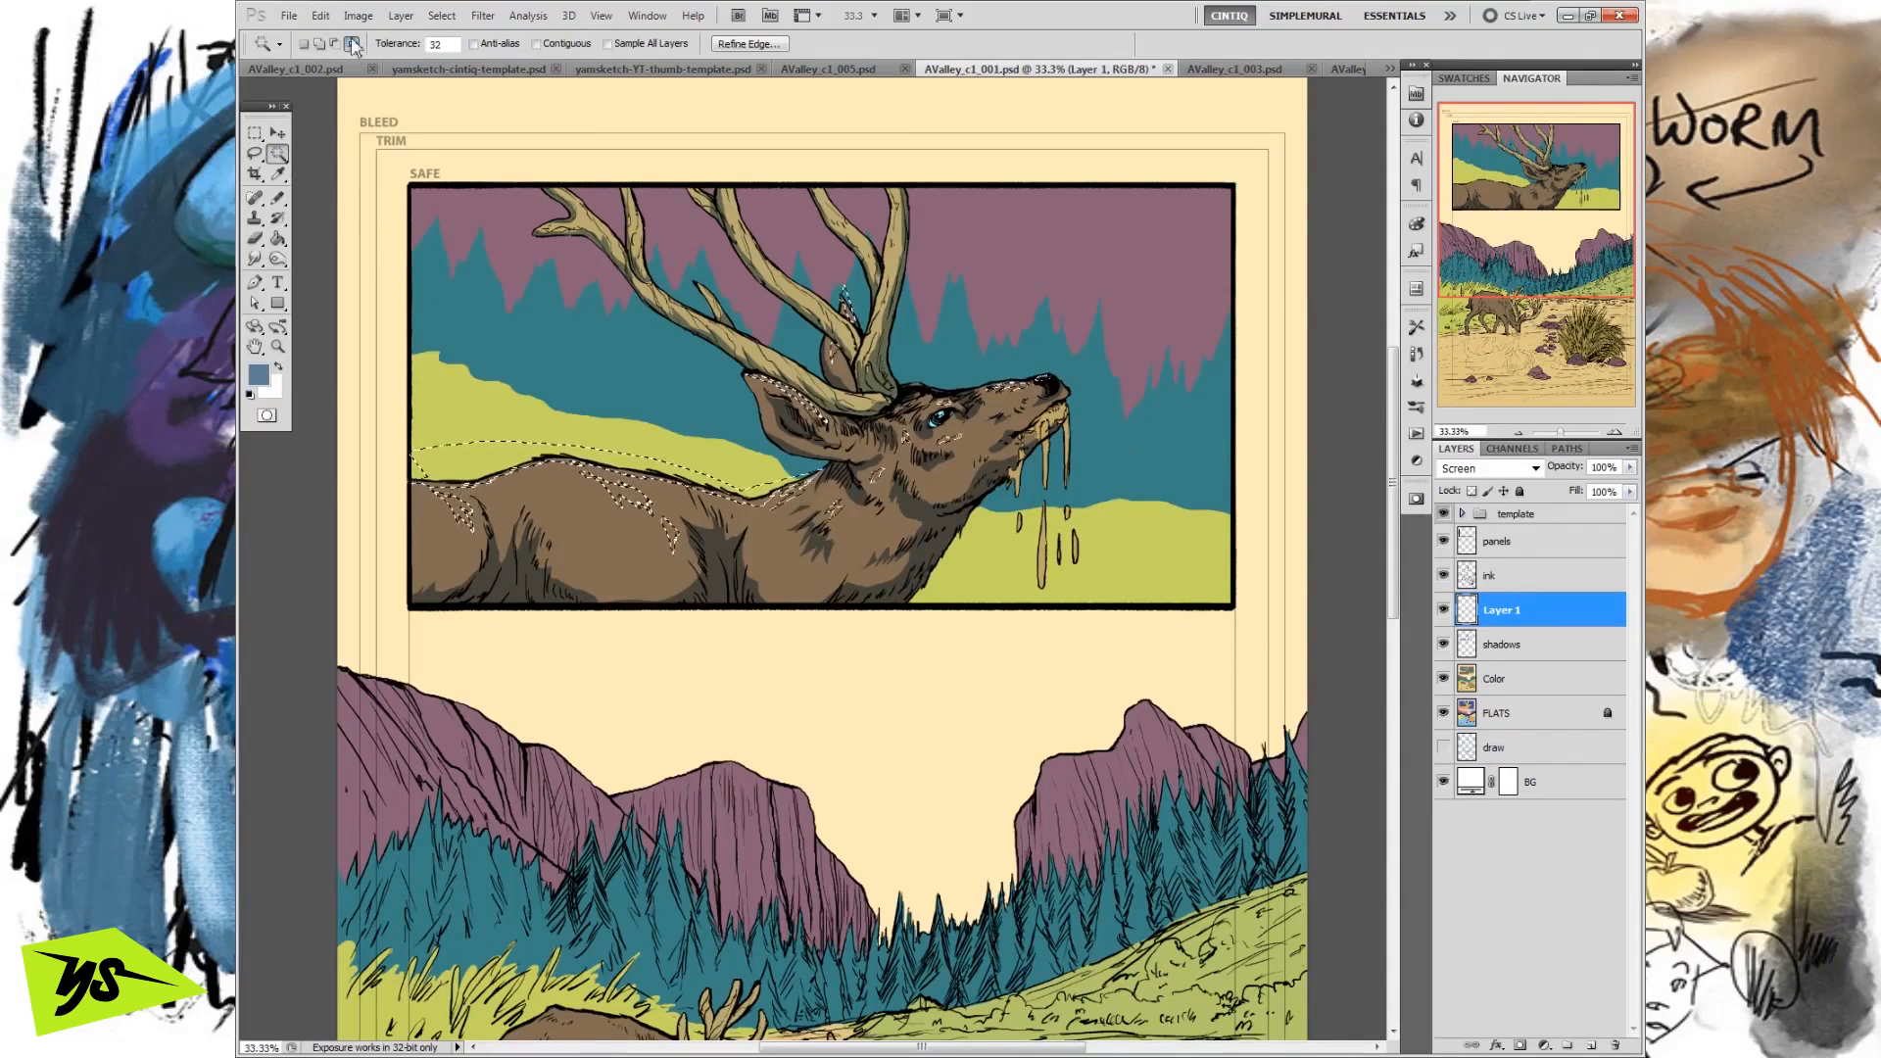
pyautogui.click(1505, 720)
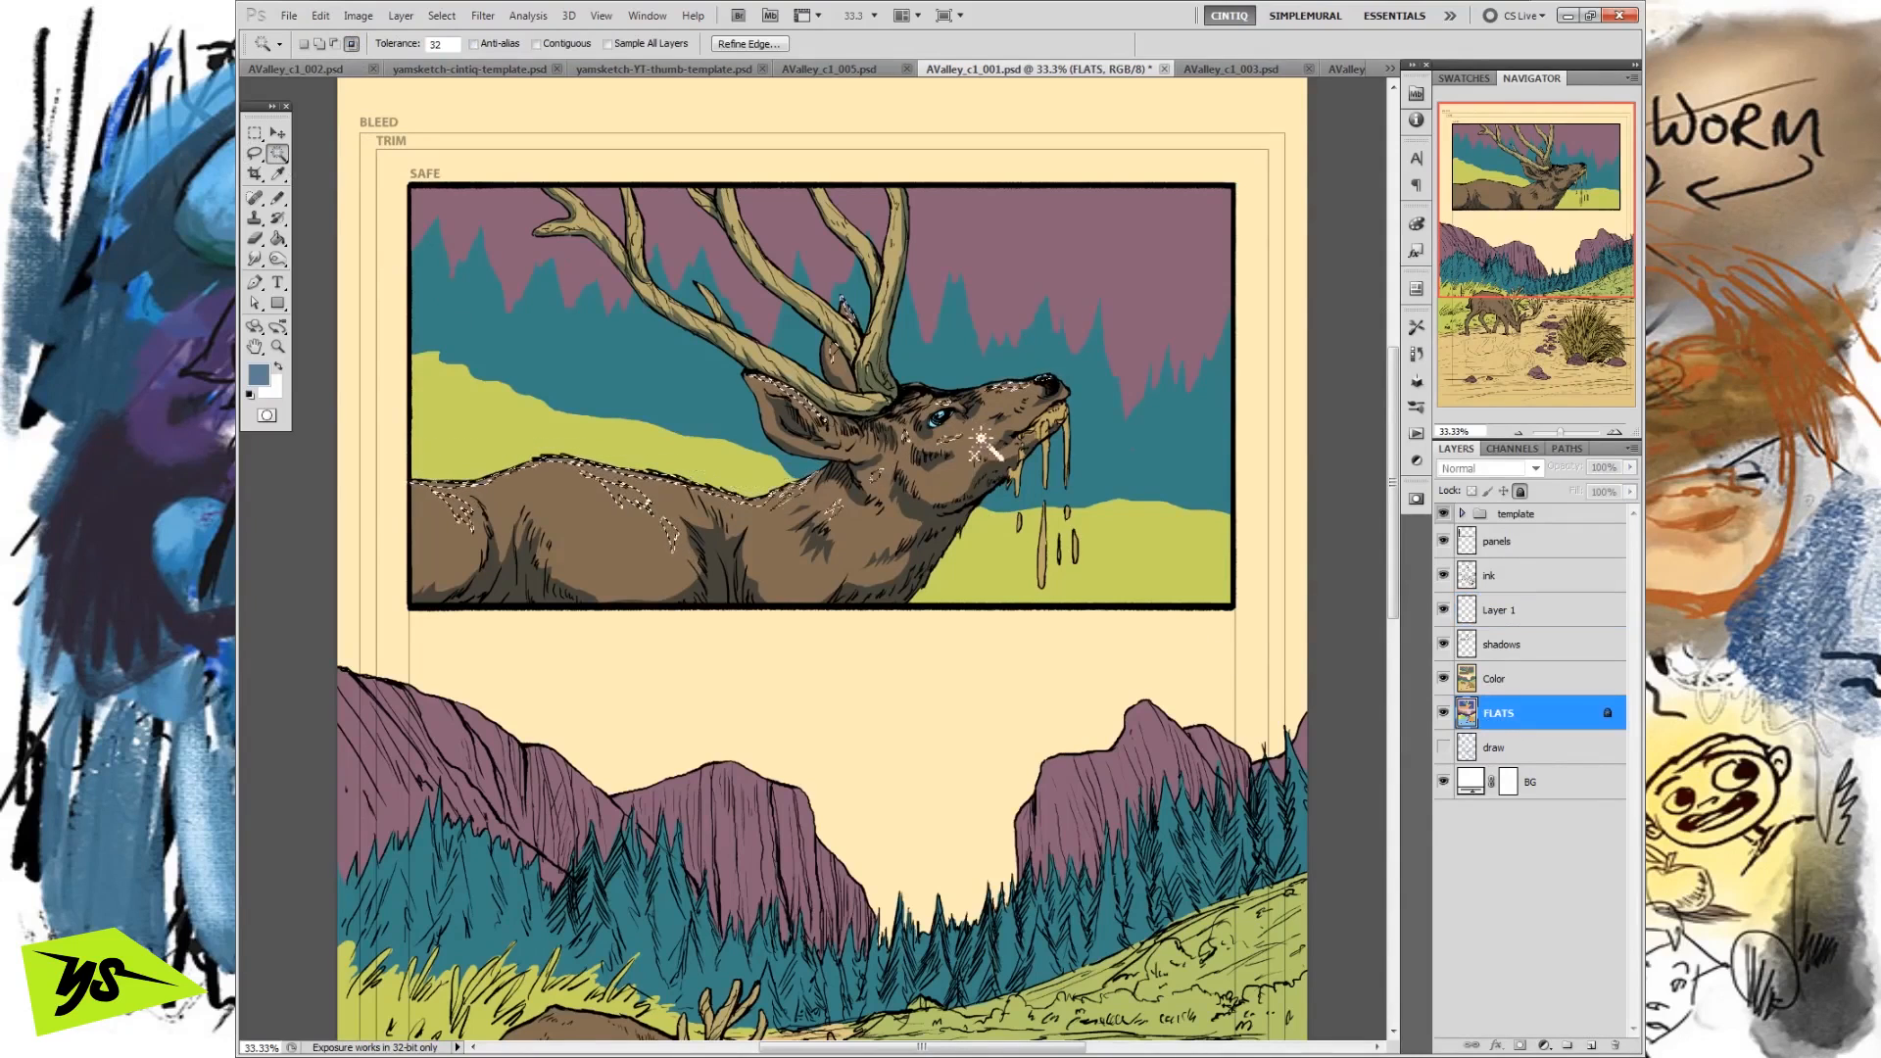
pyautogui.click(939, 586)
pyautogui.click(1512, 618)
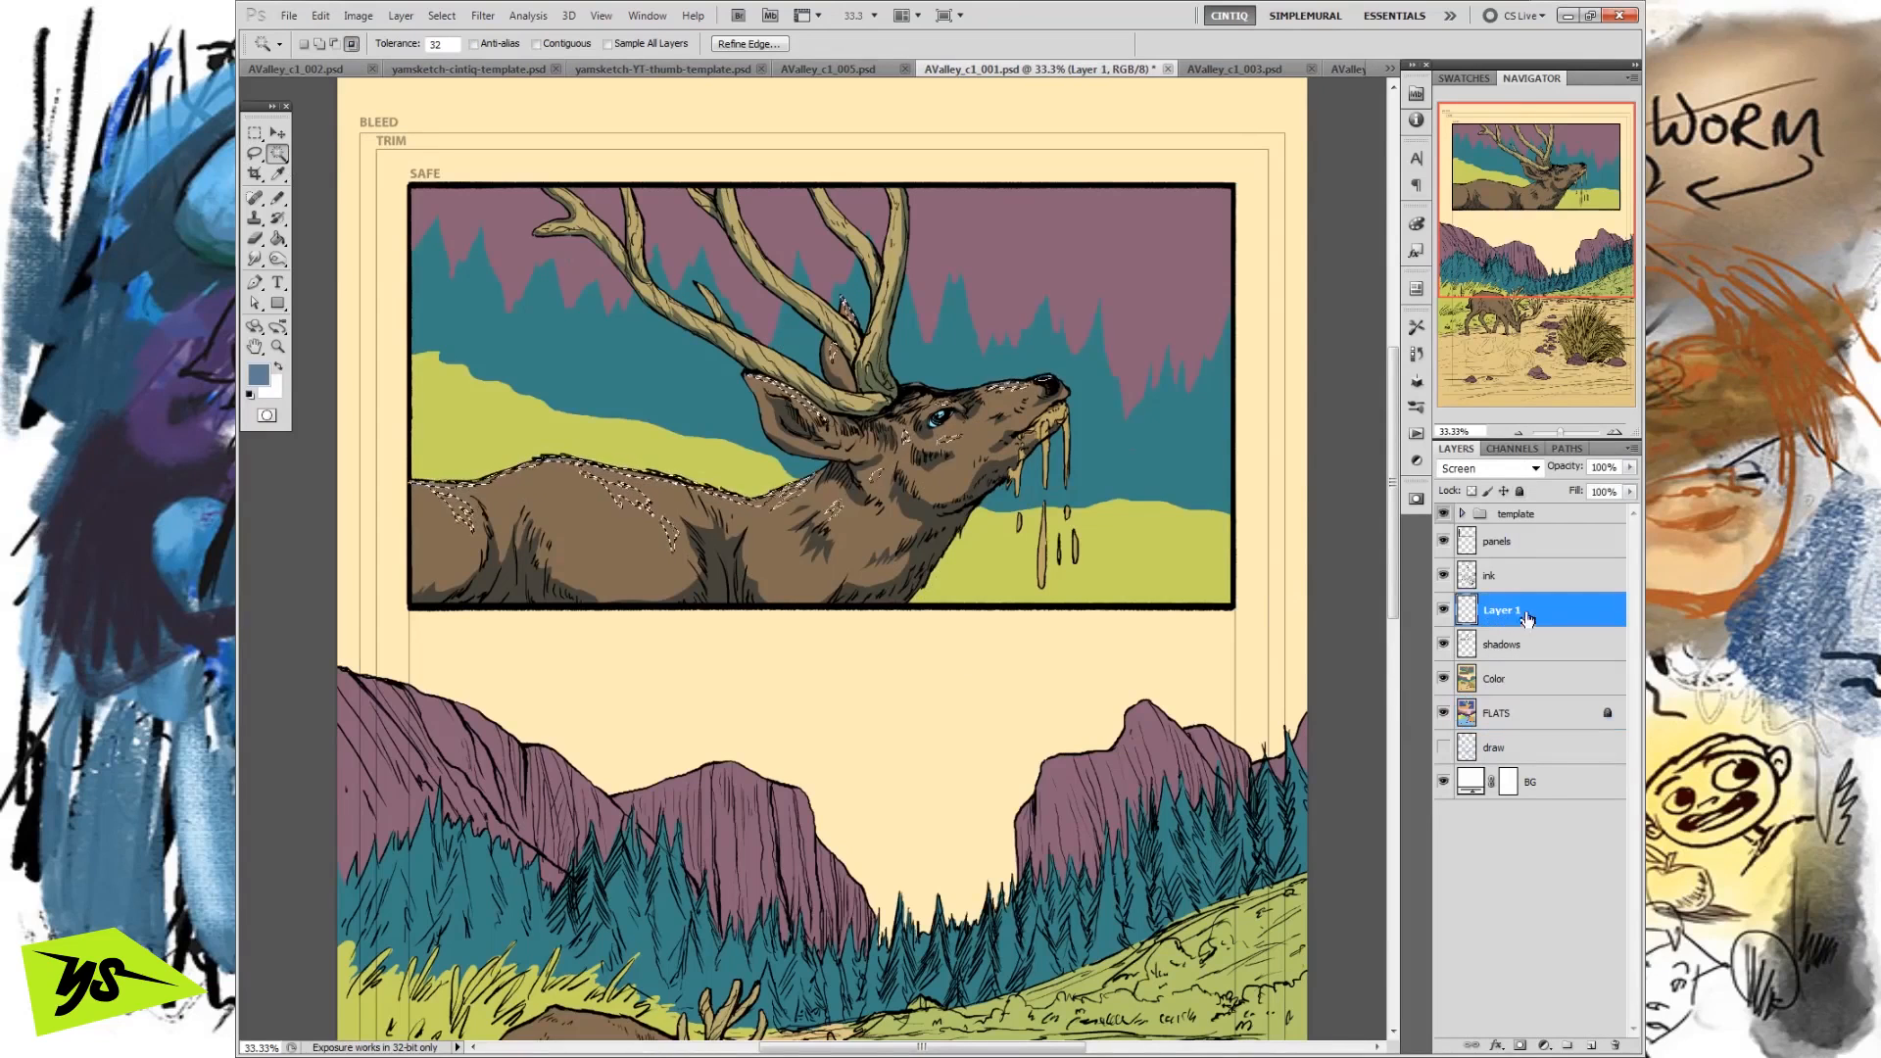
# Swap the foreground and background colours and set the foreground to a pale cream sampled from the page background and adjusted slightly.
pyautogui.click(279, 368)
pyautogui.click(257, 373)
pyautogui.click(975, 698)
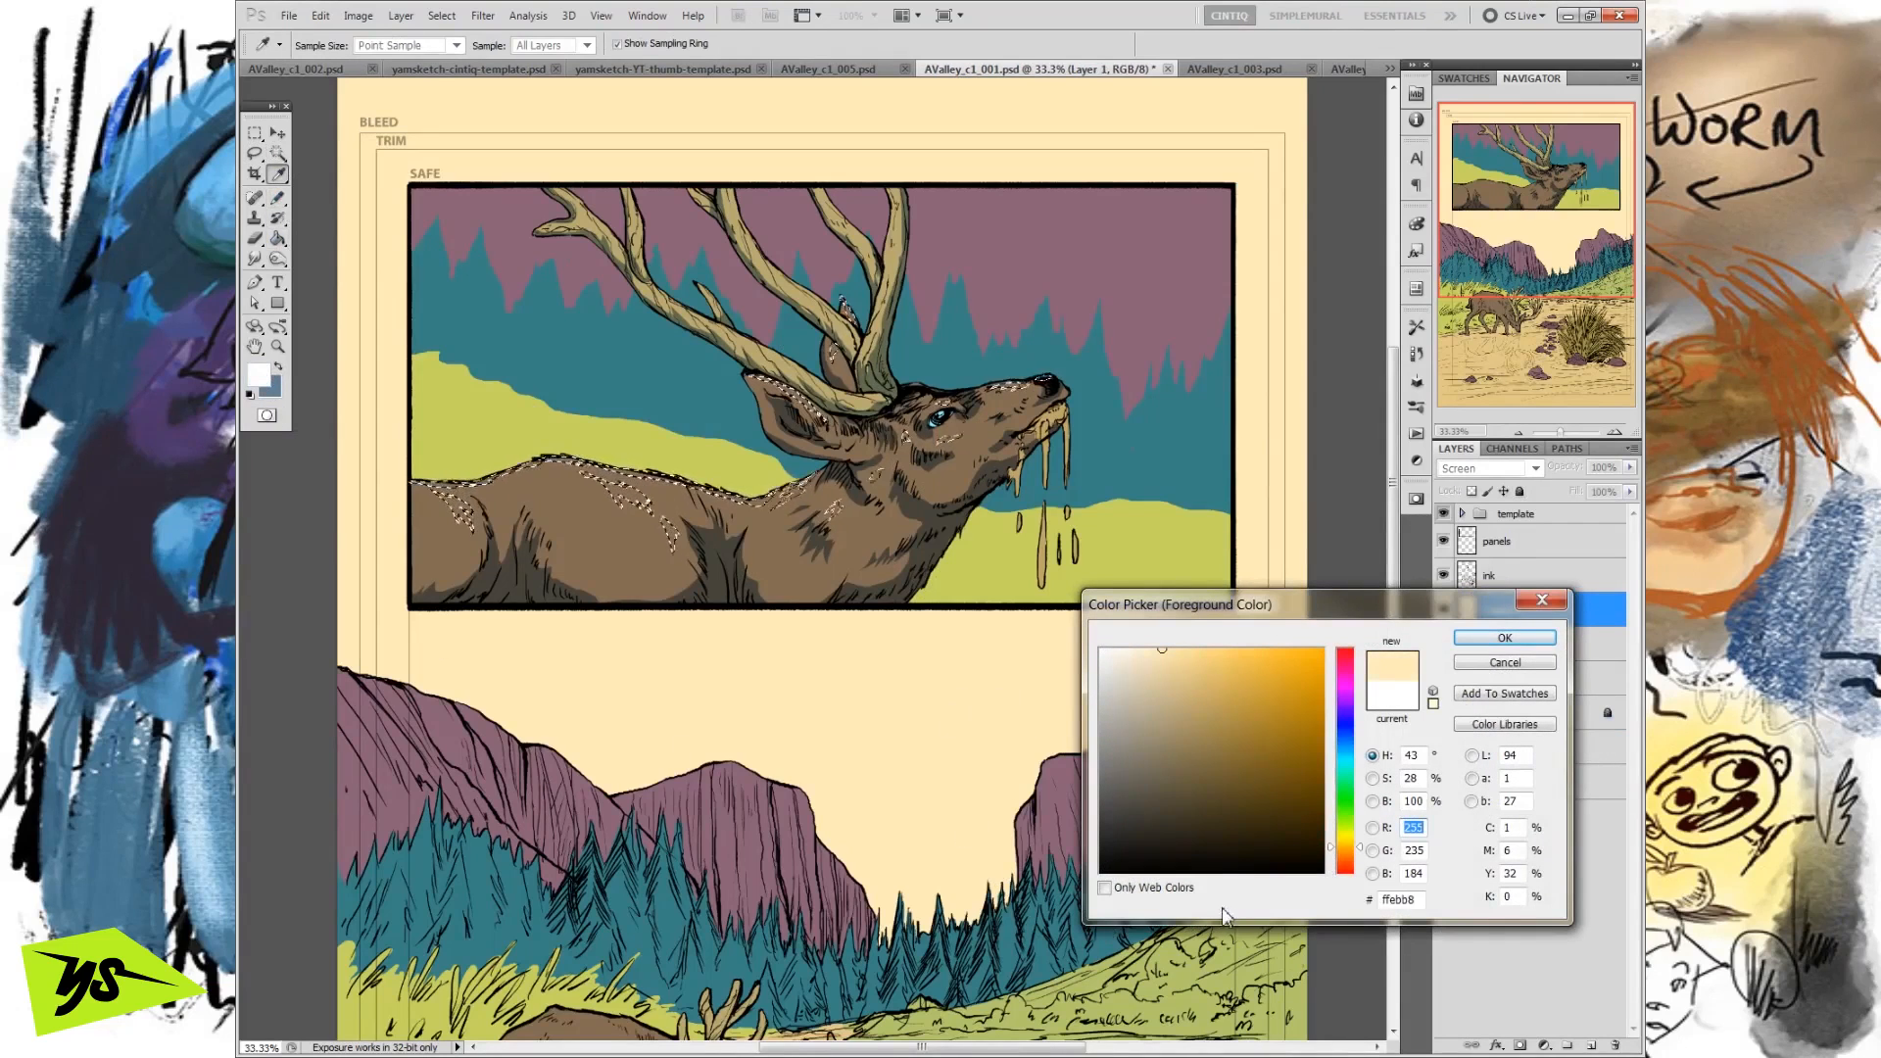
pyautogui.click(1167, 649)
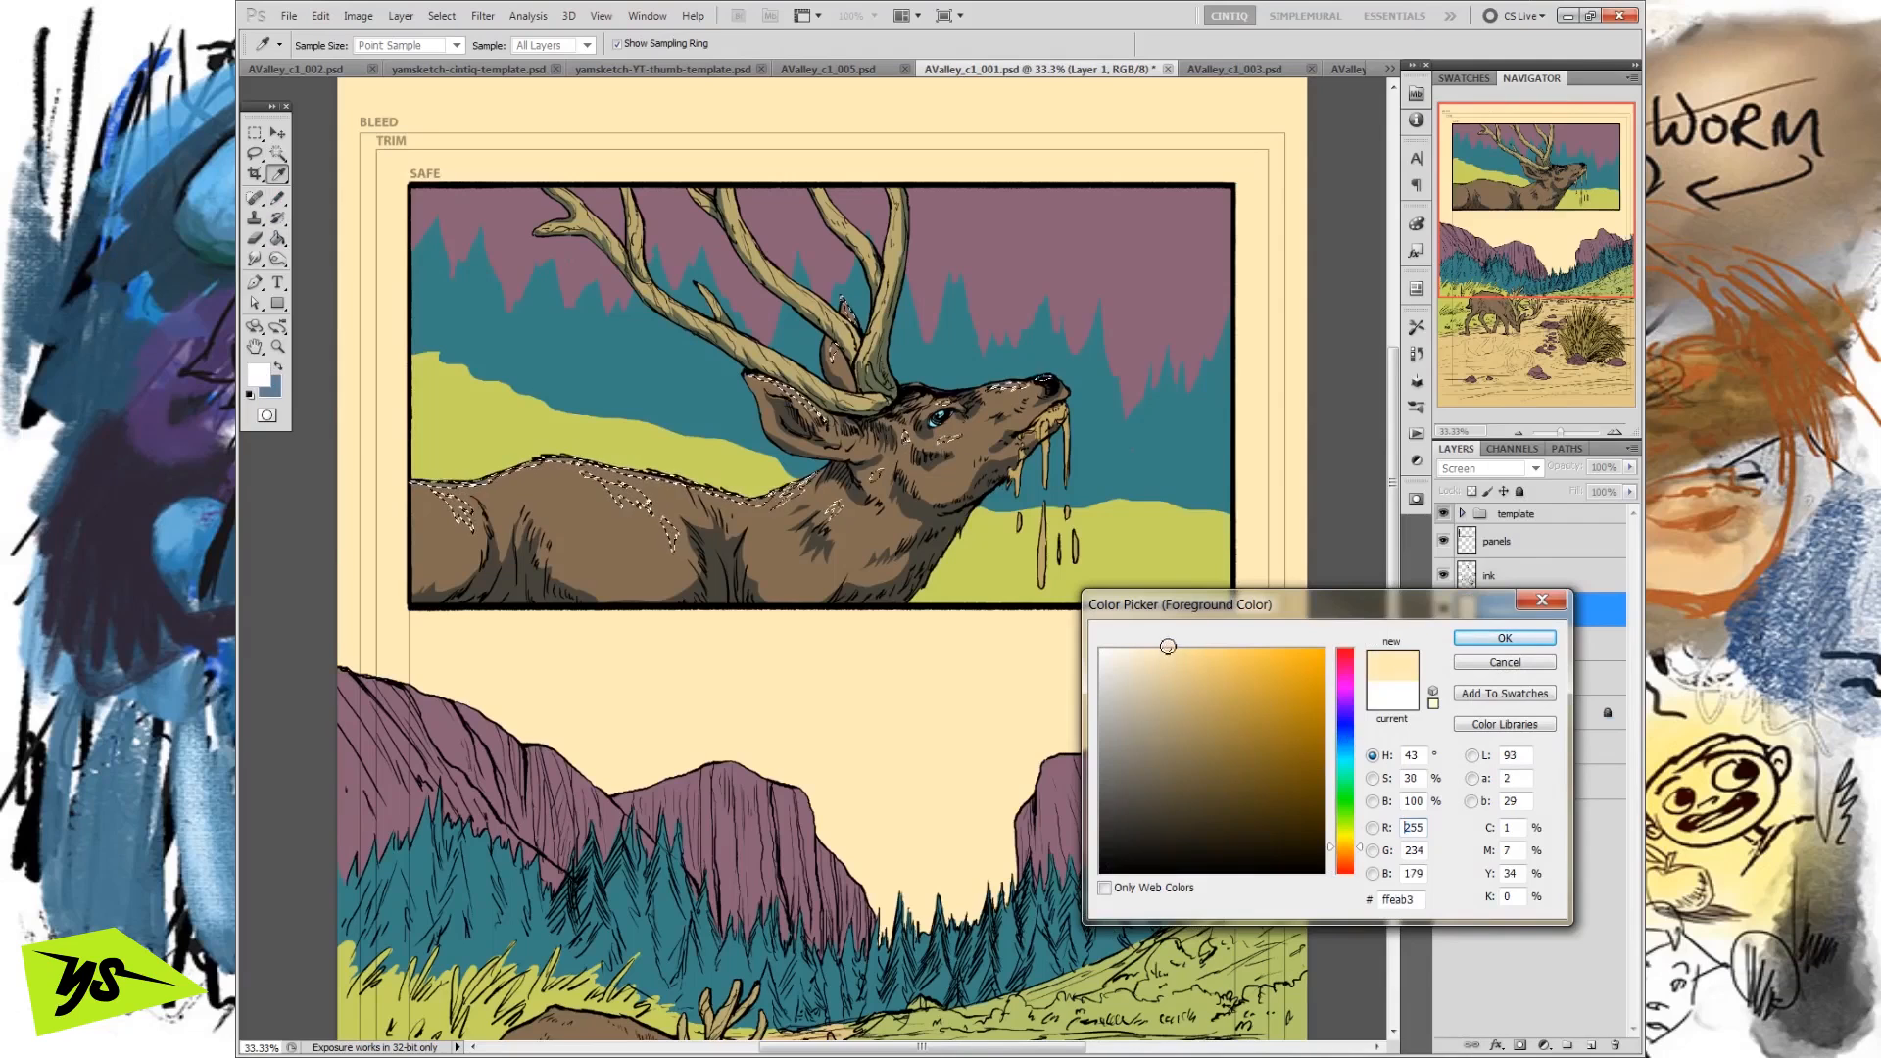
pyautogui.click(1494, 640)
pyautogui.click(262, 379)
pyautogui.moveTo(1175, 651); pyautogui.dragTo(1179, 653)
pyautogui.click(1469, 640)
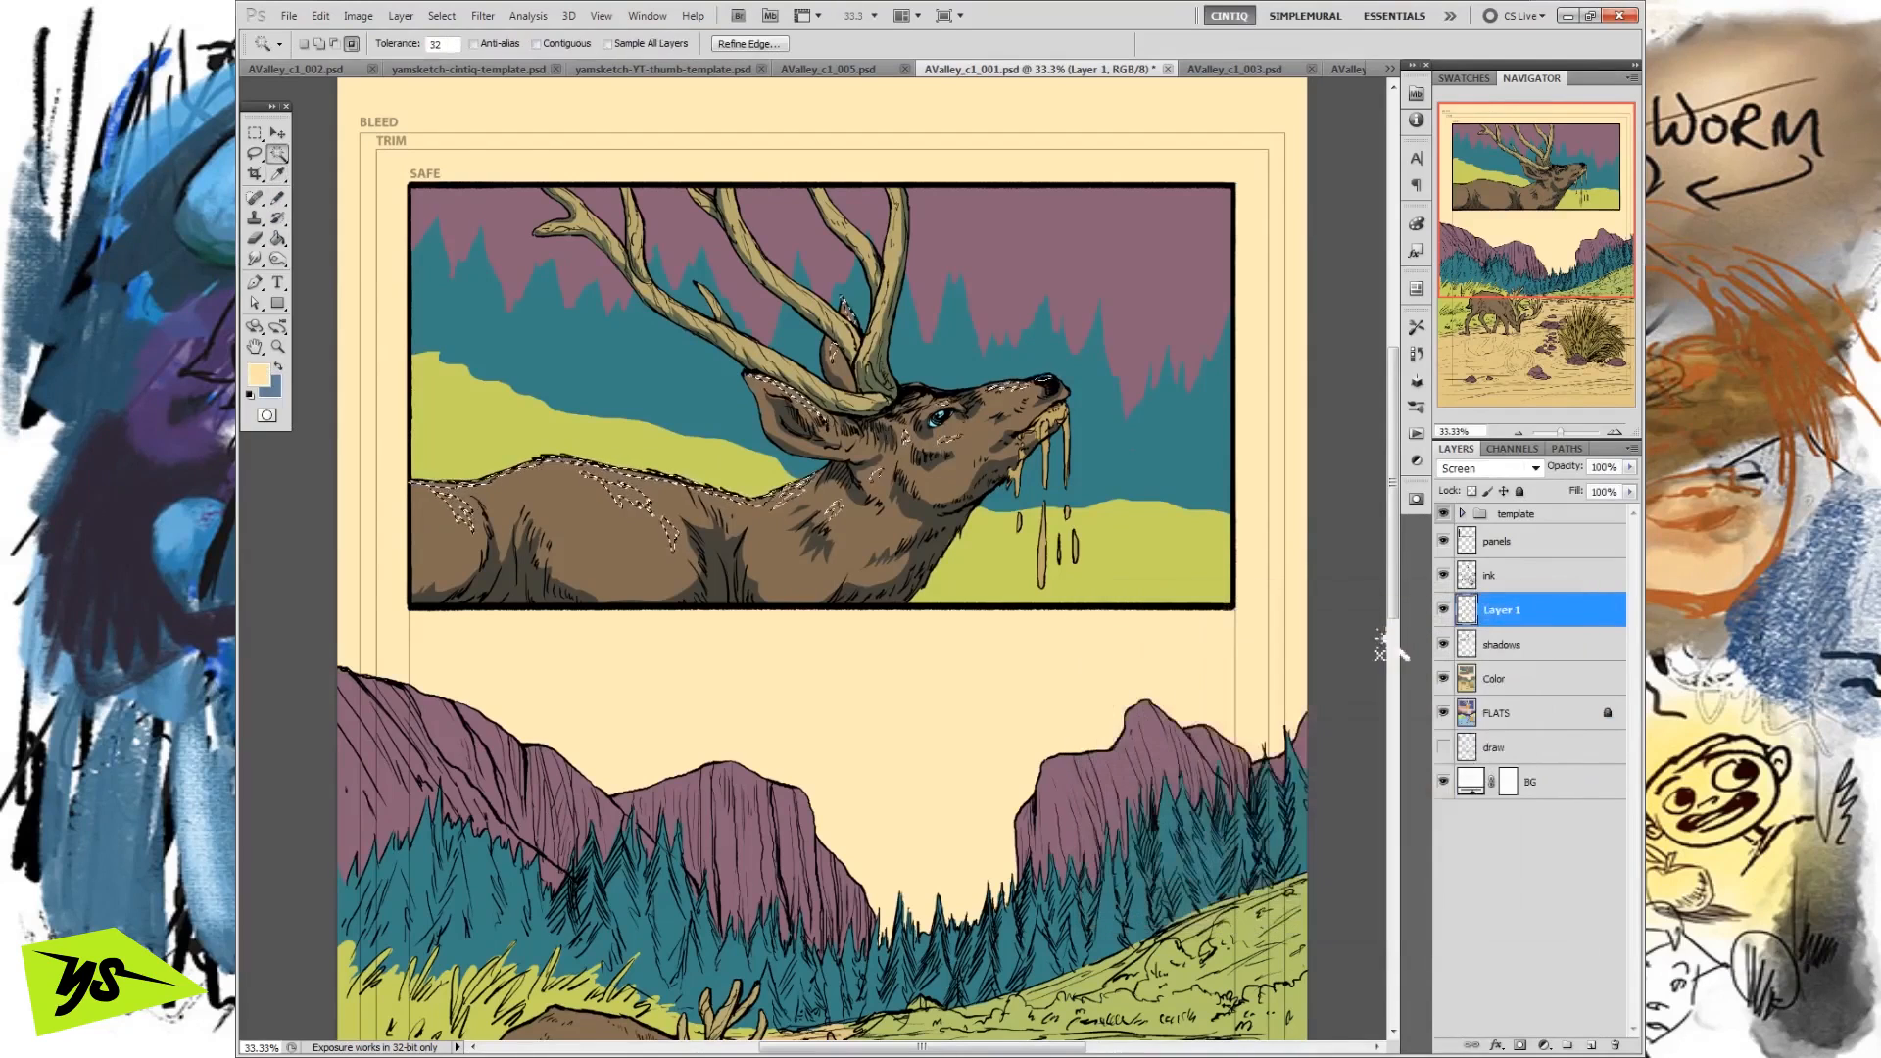
# Fill the highlight selection on Layer 1 with the cream foreground colour, deselect it, and return to the Lasso tool.
pyautogui.click(321, 16)
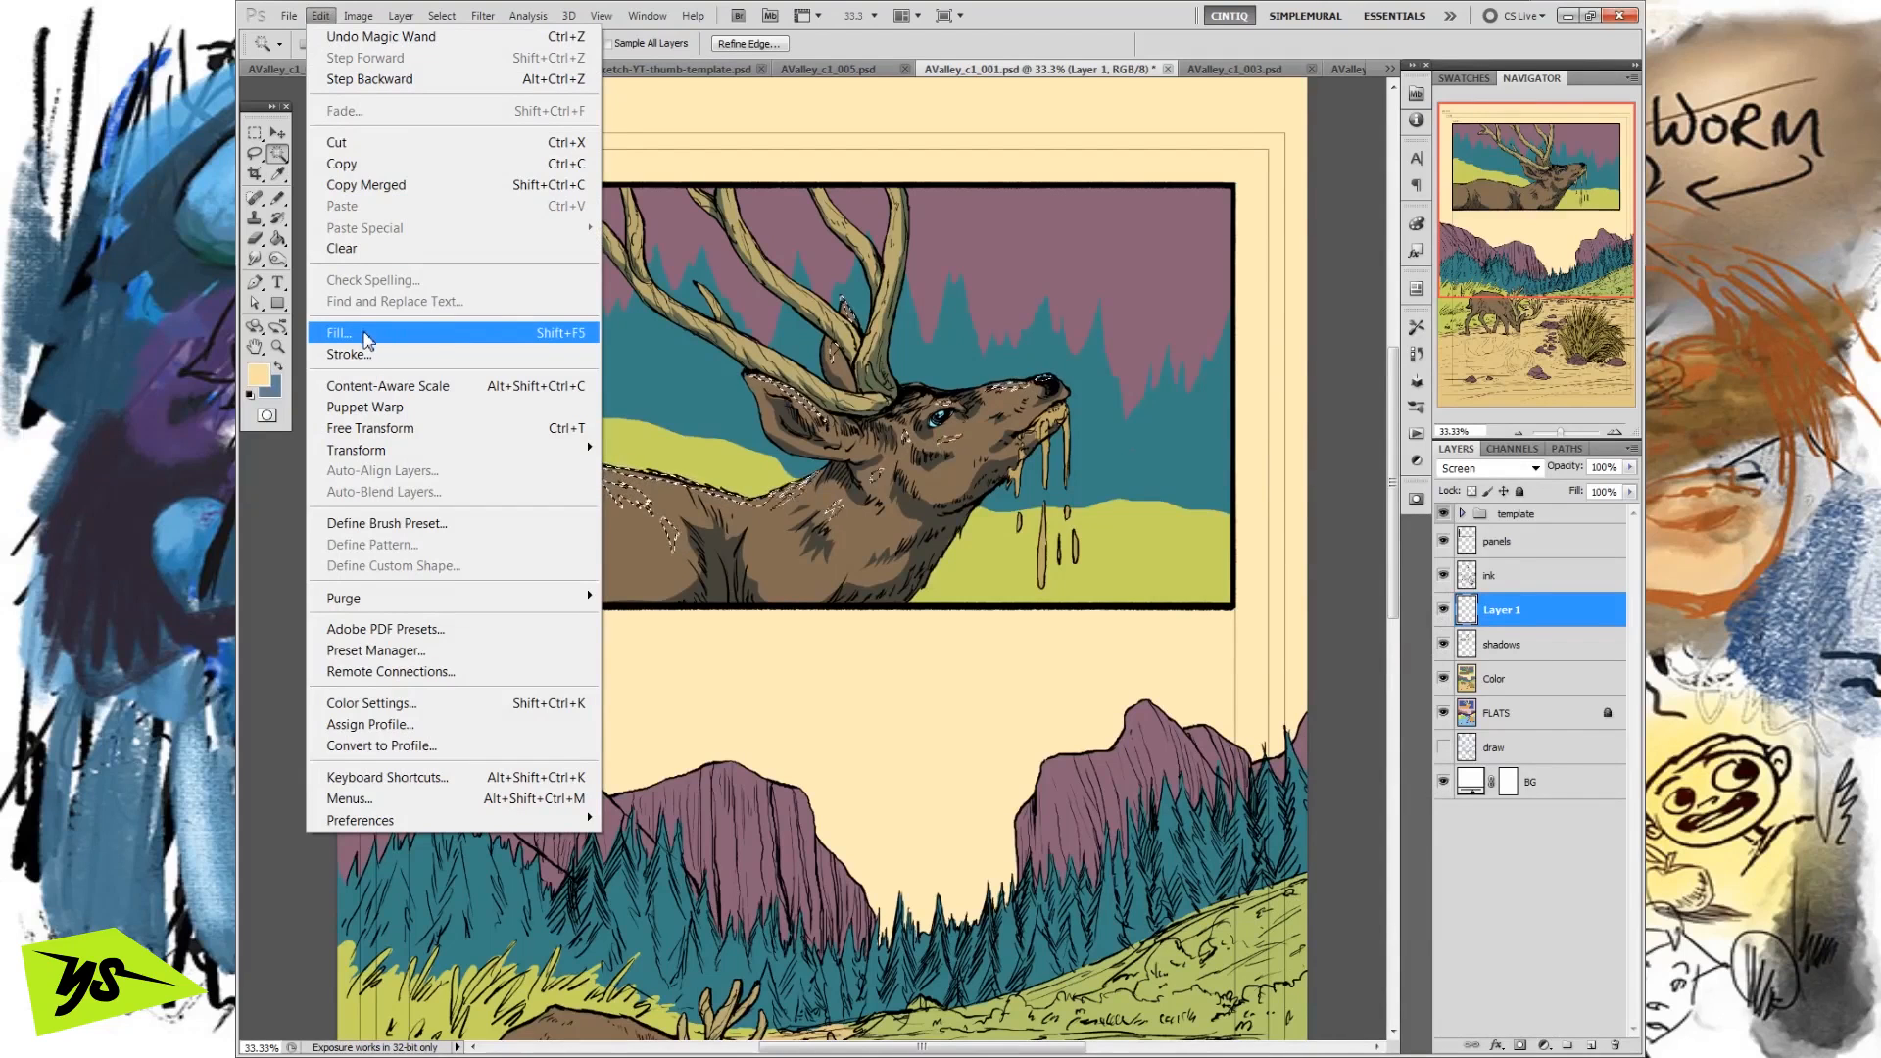
pyautogui.click(368, 338)
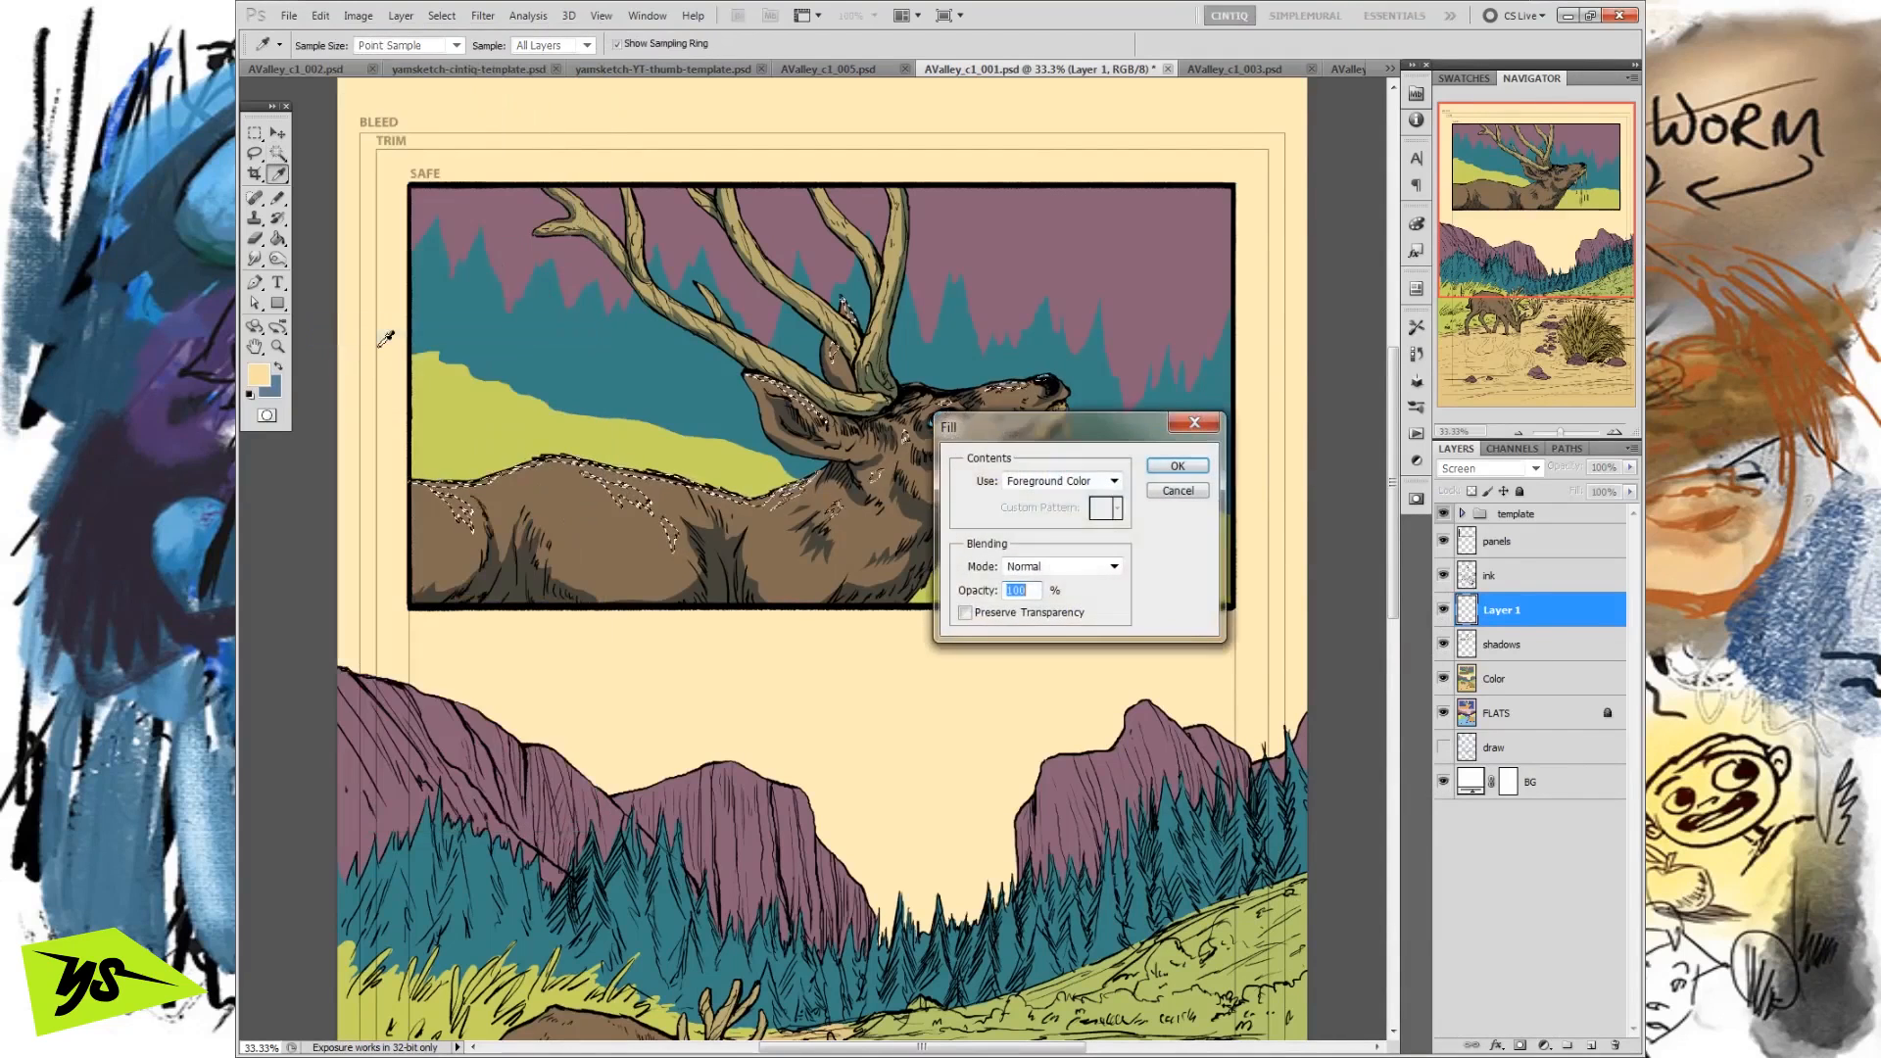
pyautogui.click(1184, 462)
pyautogui.press('m')
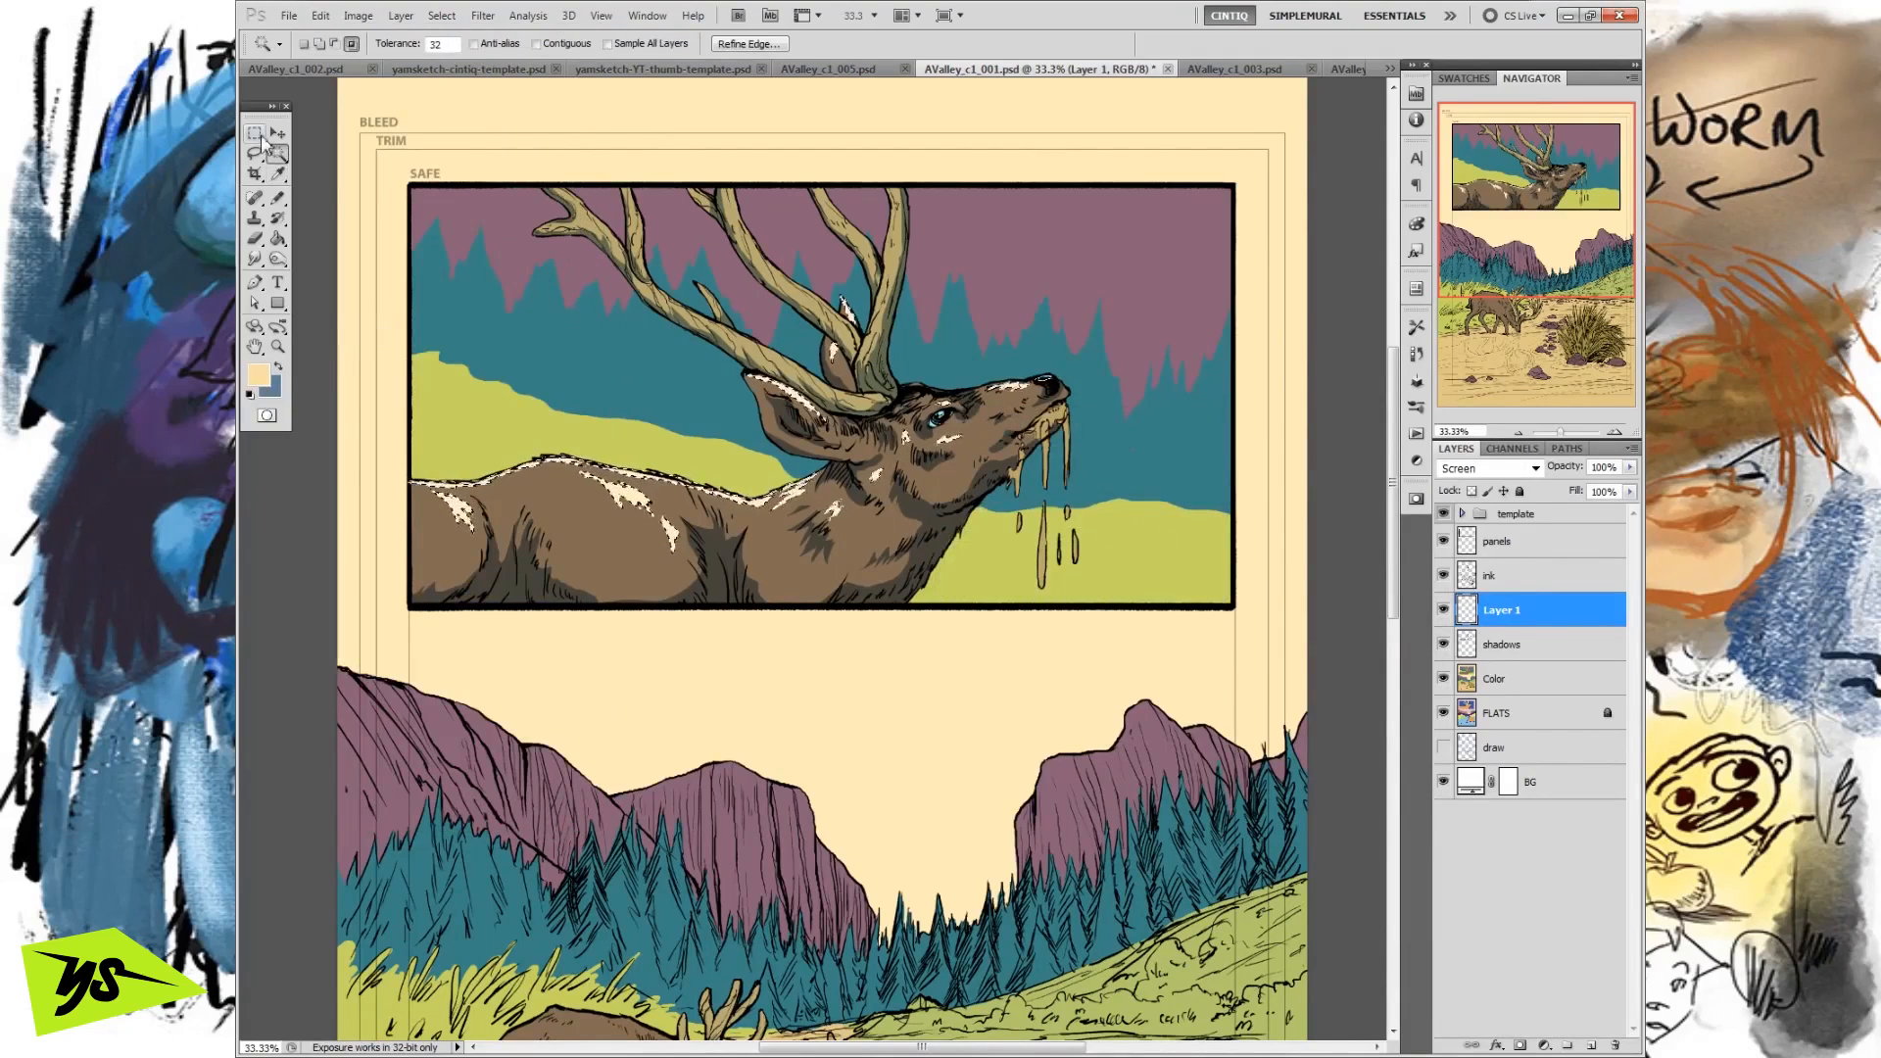
pyautogui.click(362, 164)
pyautogui.click(254, 153)
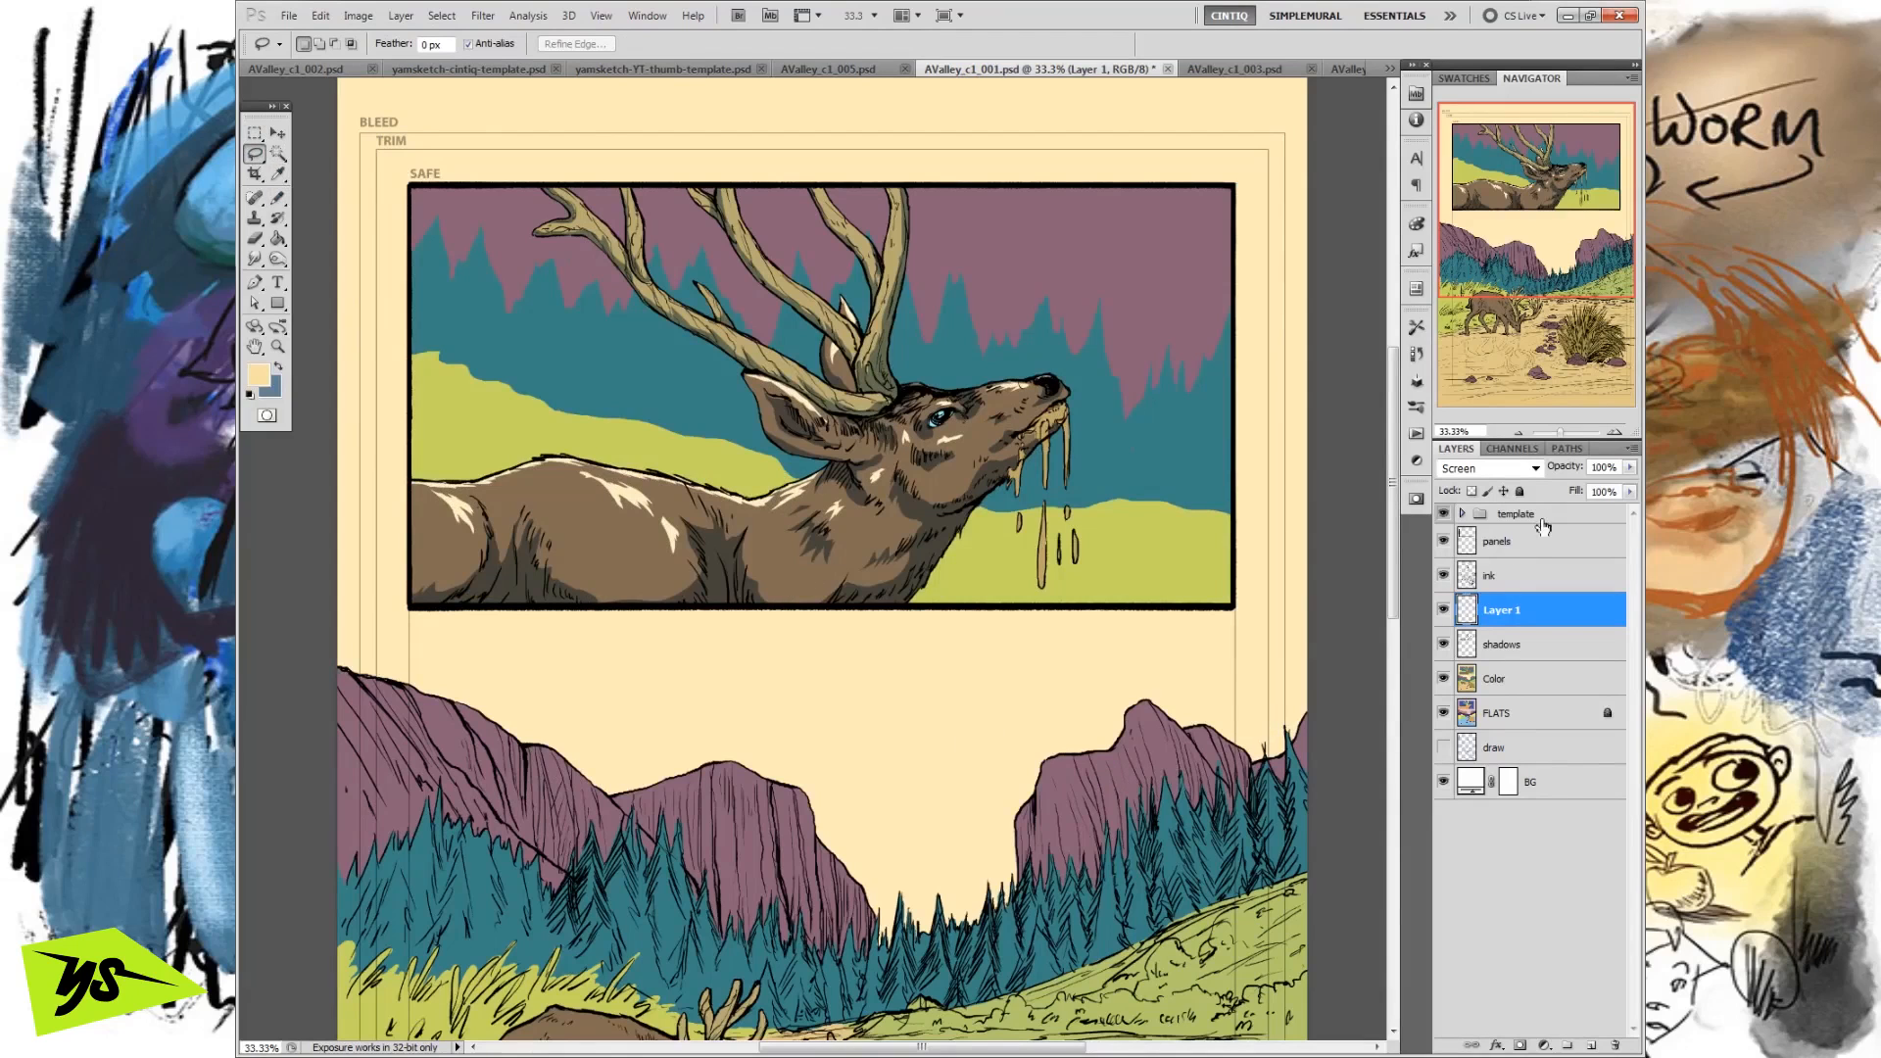
# Lower Layer 1's opacity to 31% and rename the layer hightlights.
pyautogui.click(1631, 470)
pyautogui.moveTo(1552, 488); pyautogui.dragTo(1564, 496)
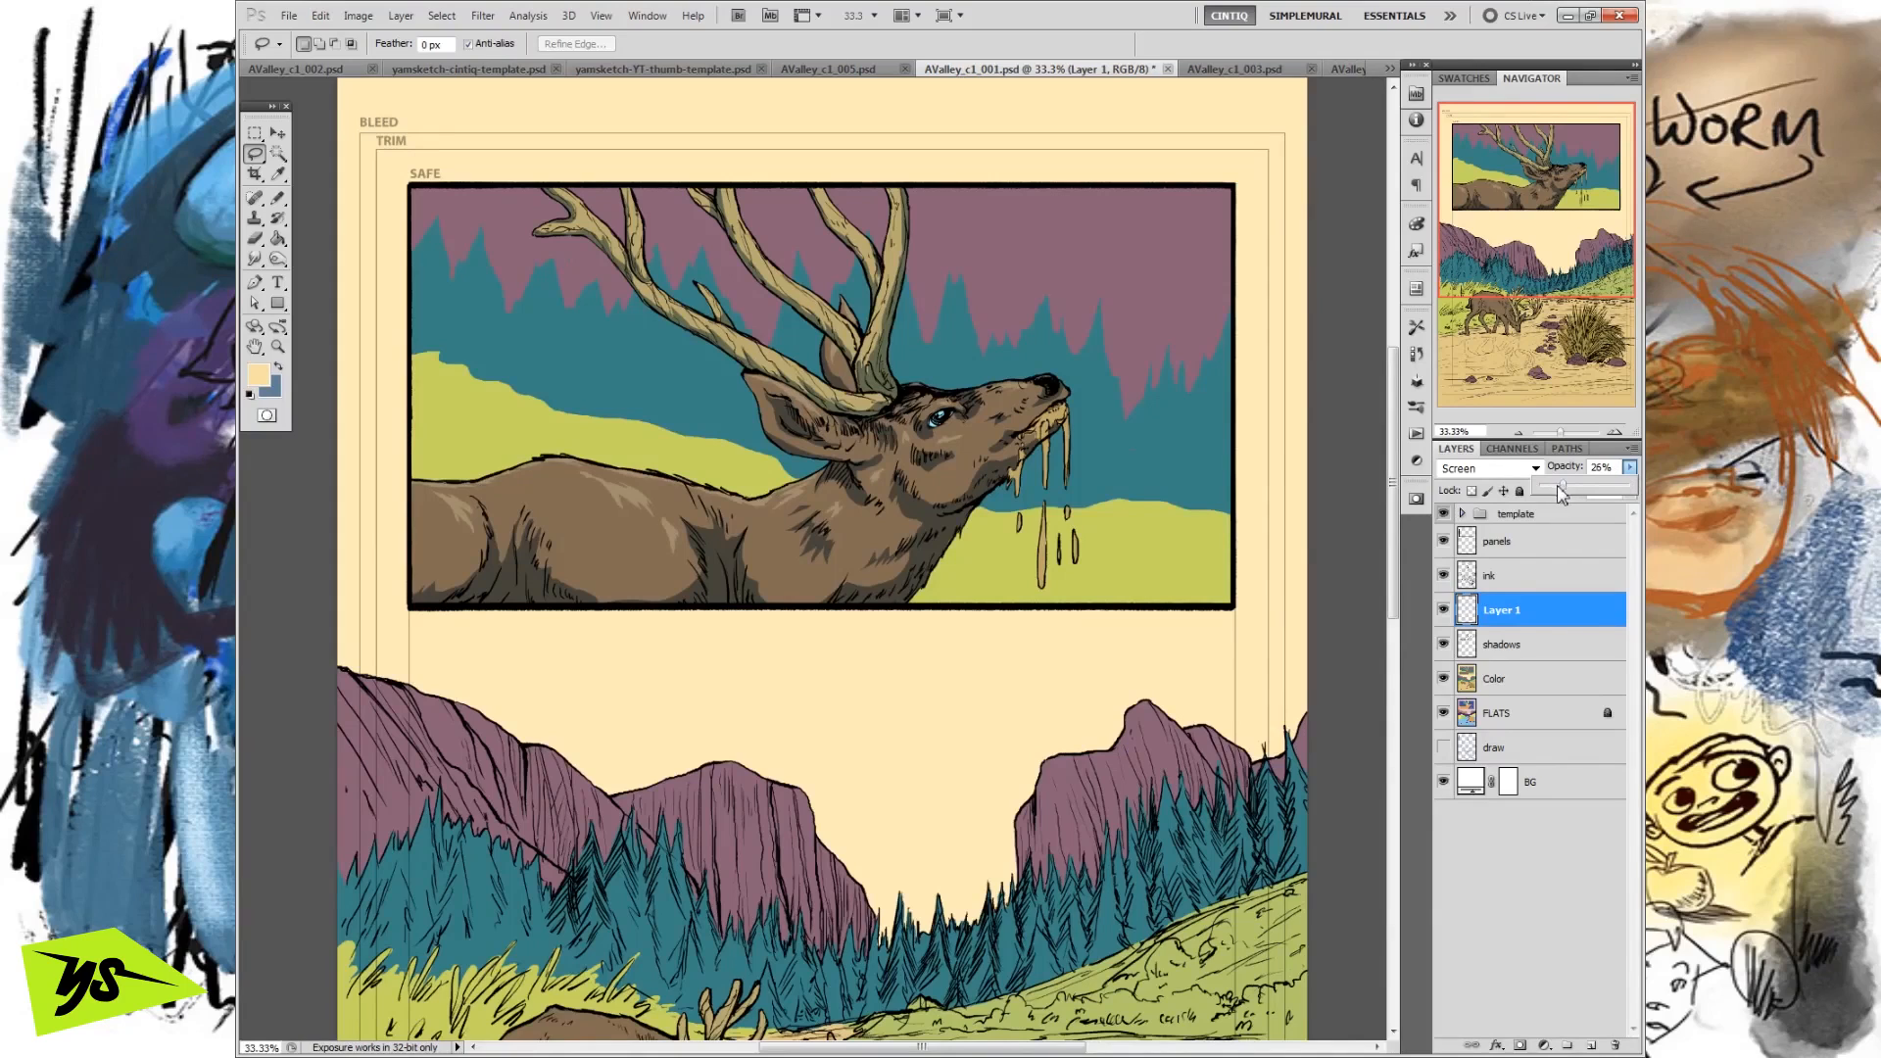
pyautogui.moveTo(1574, 493); pyautogui.dragTo(1564, 493)
pyautogui.doubleClick(1546, 615)
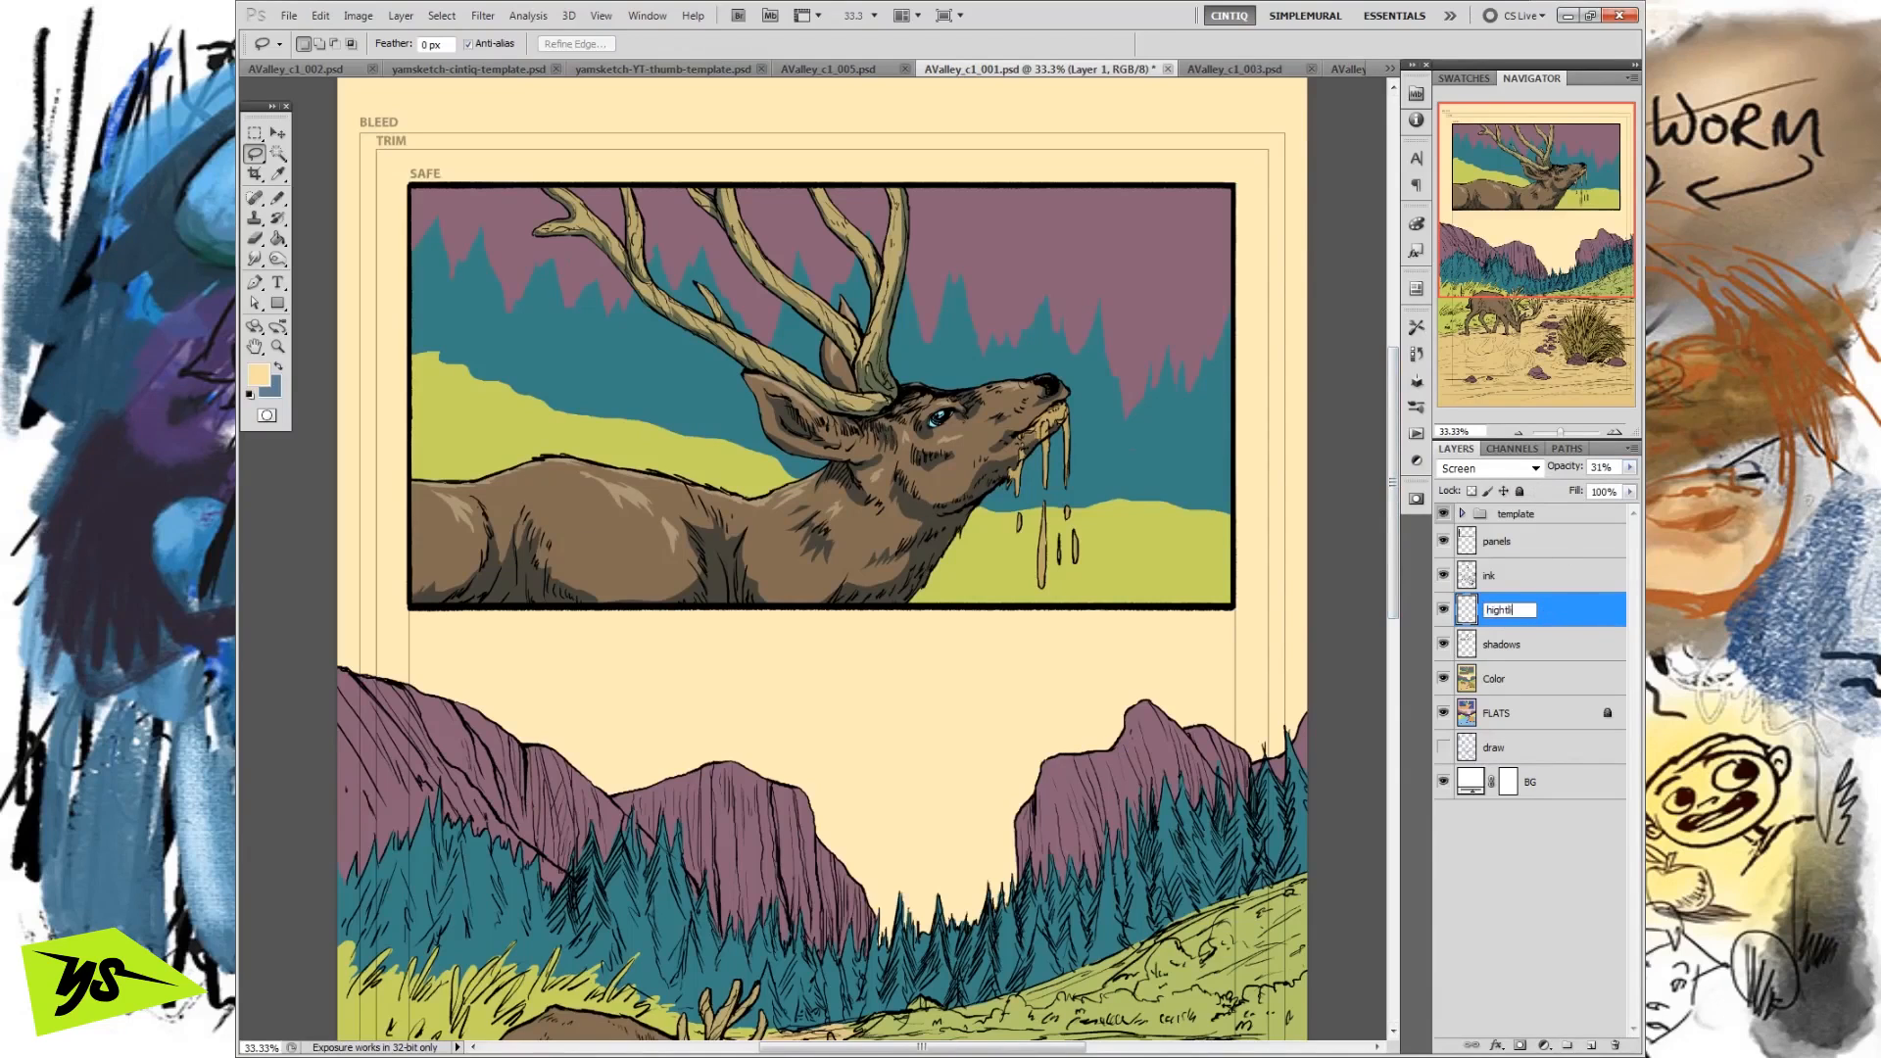
pyautogui.press('Return')
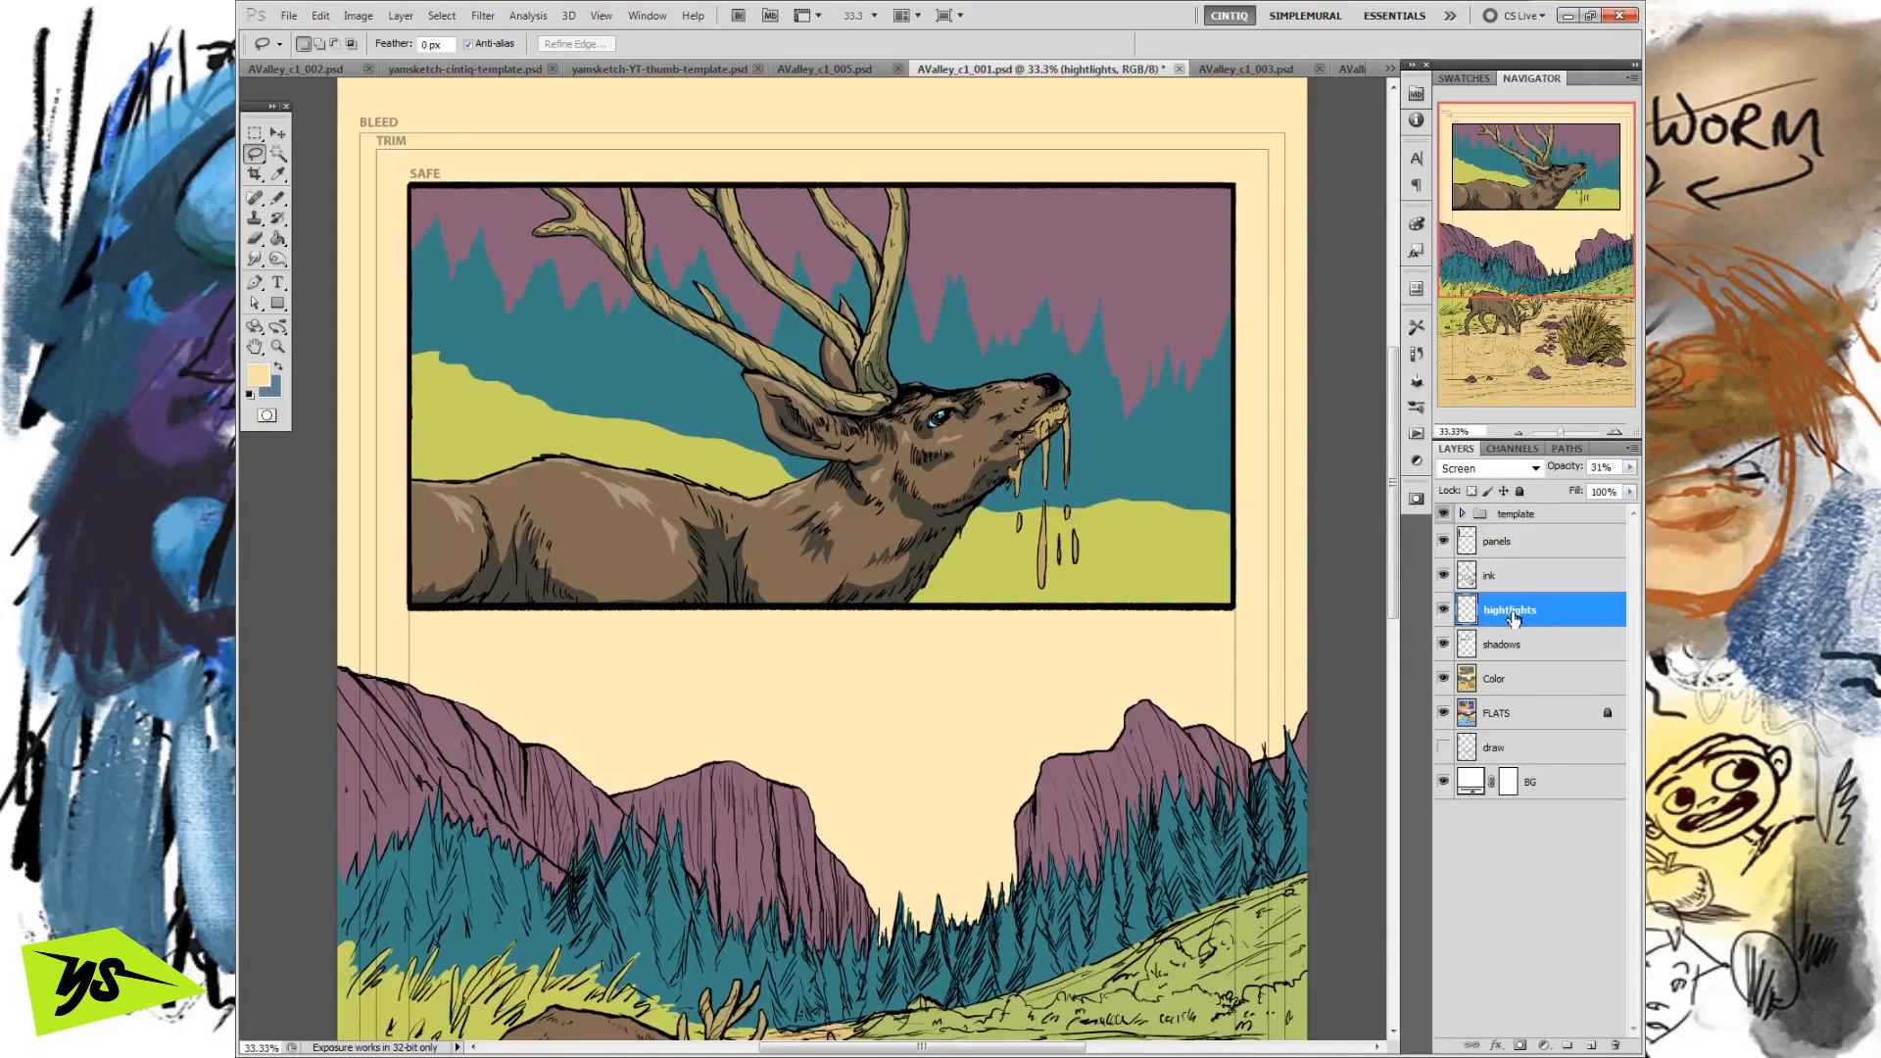
# Enable an Outer Glow on the hightlights layer and set its colour to the cream ffebb8 sampled from the page background.
pyautogui.doubleClick(1595, 615)
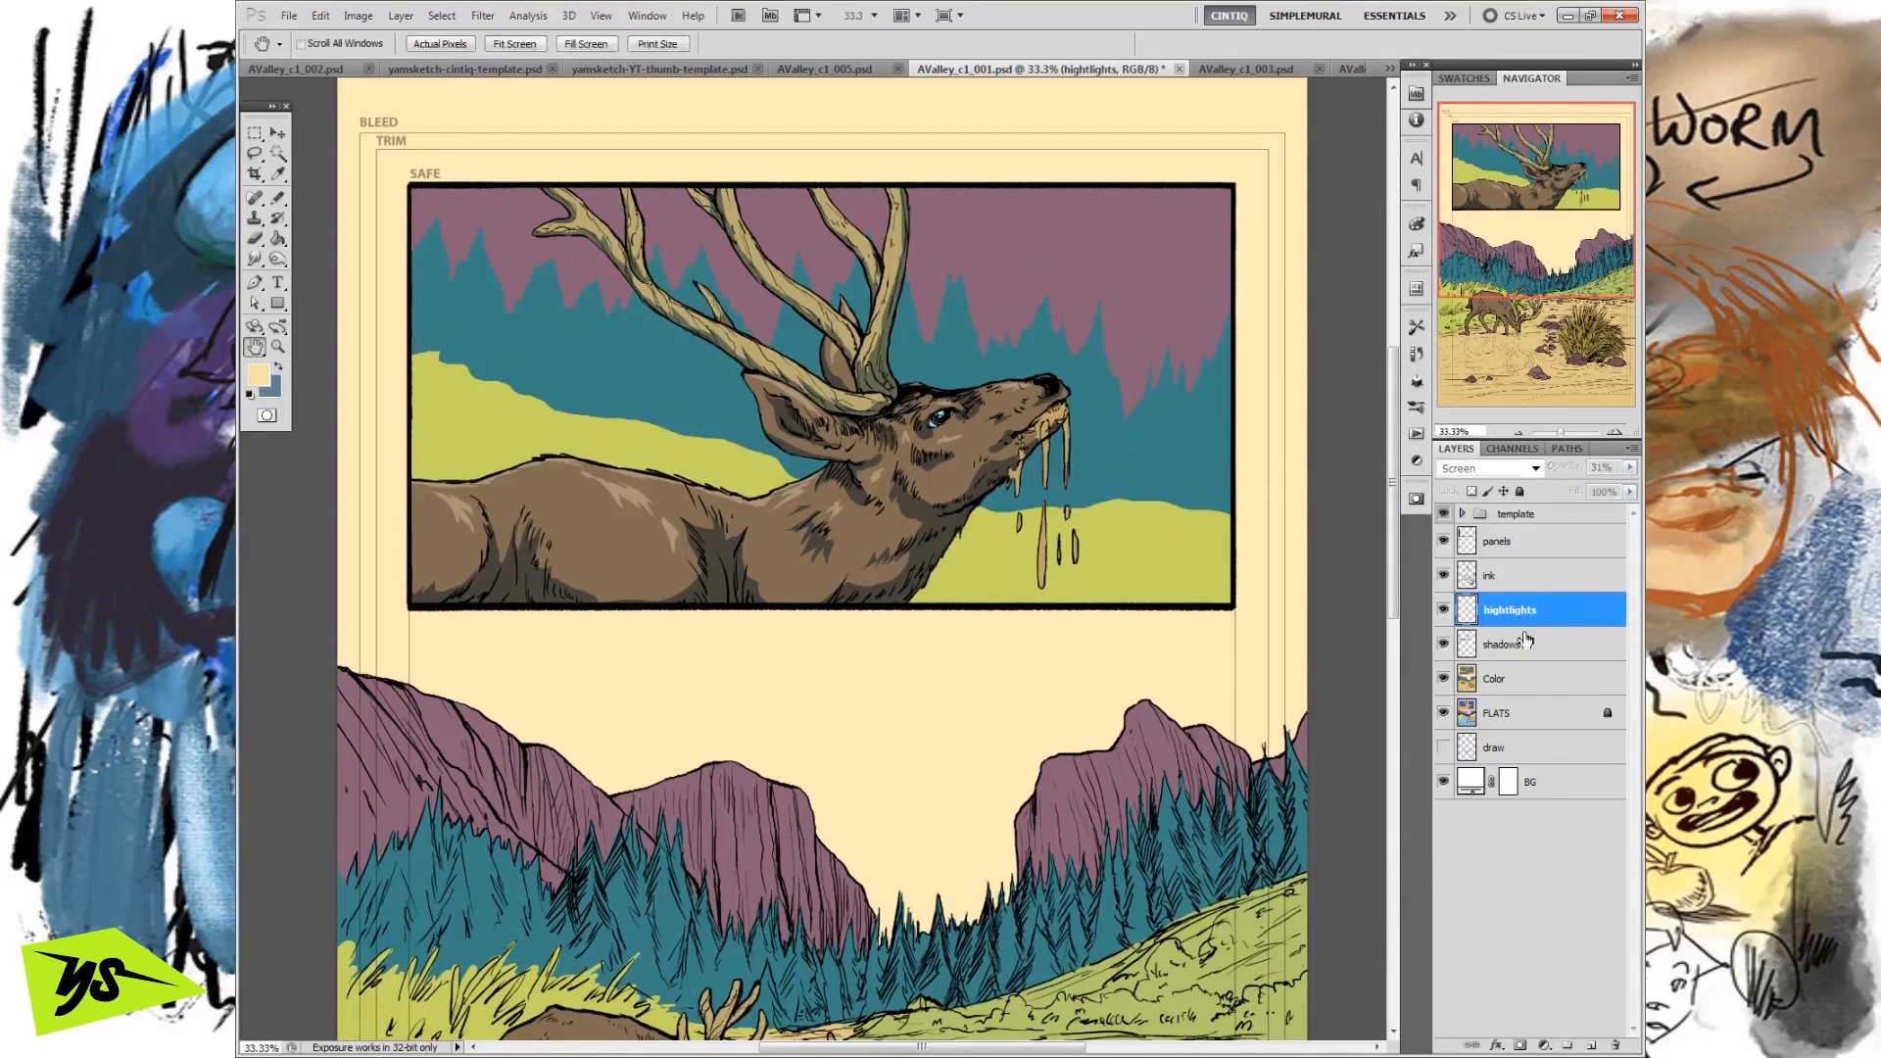
pyautogui.moveTo(1354, 422); pyautogui.dragTo(1401, 381)
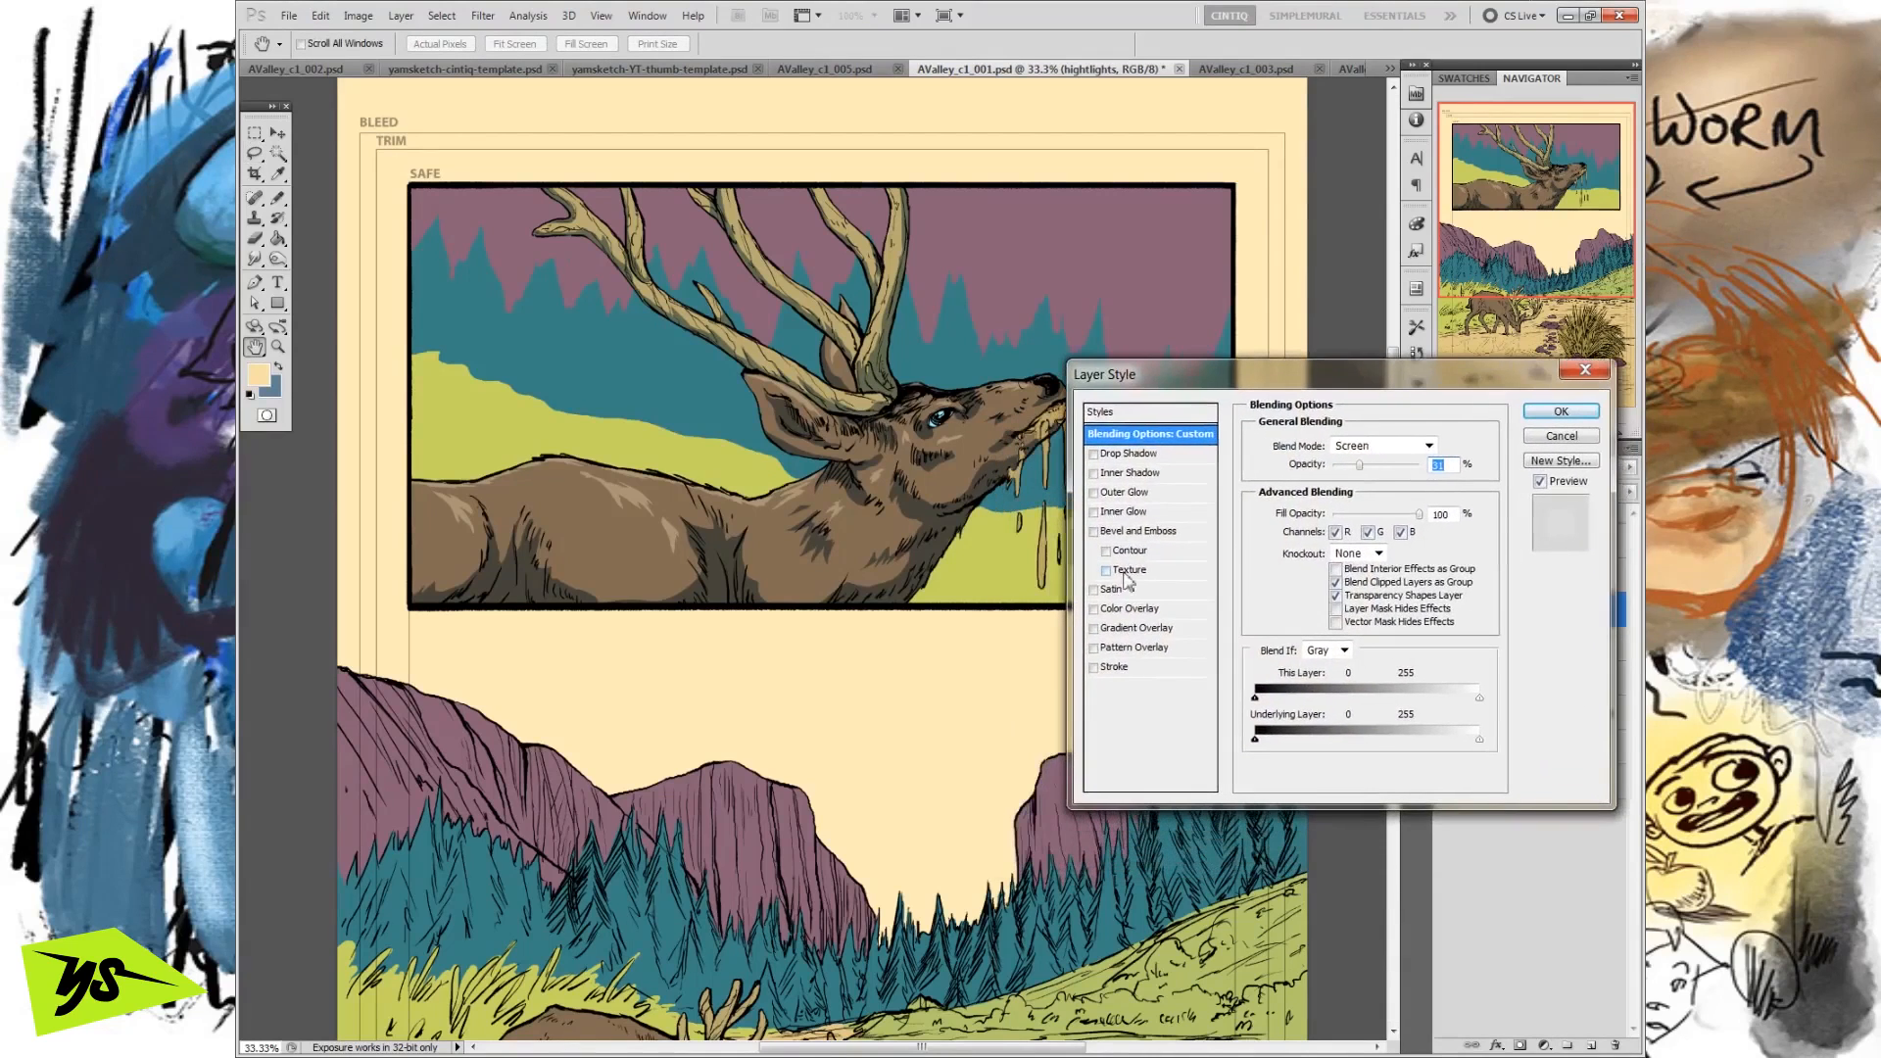
pyautogui.moveTo(1223, 393); pyautogui.dragTo(1261, 380)
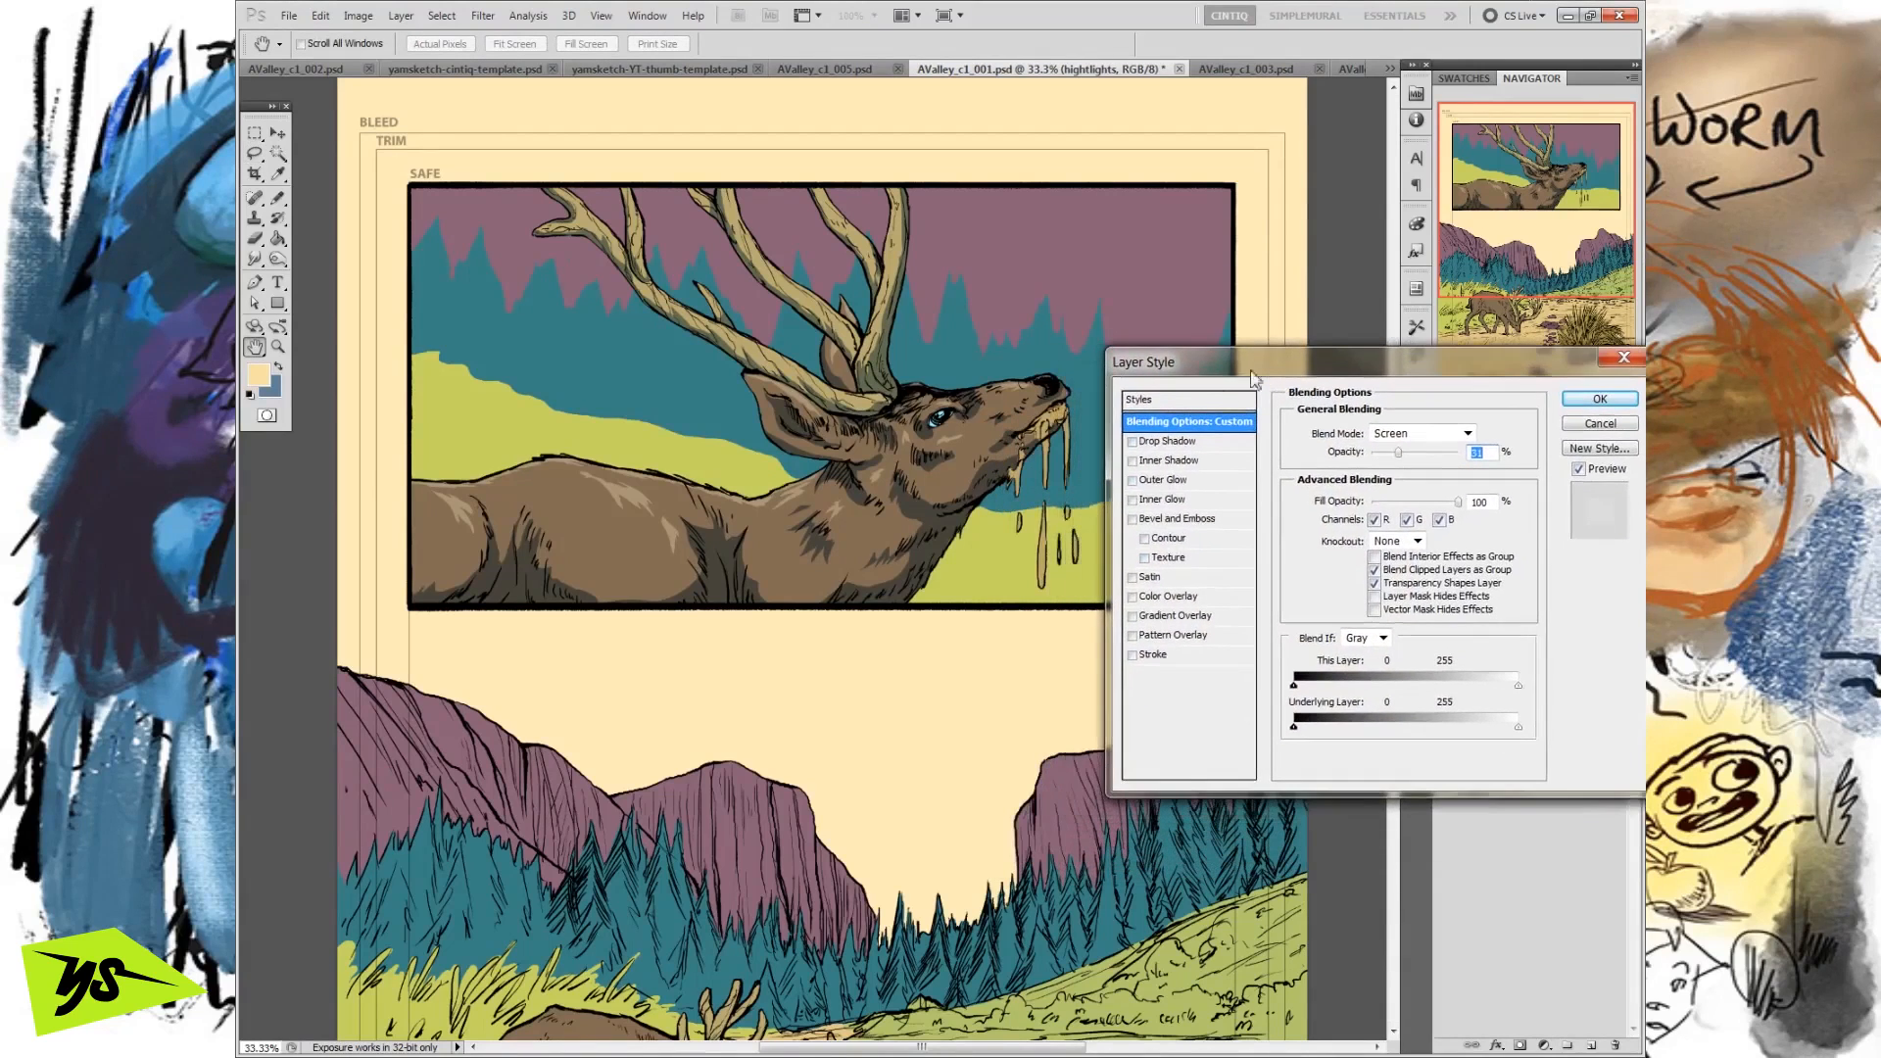
pyautogui.click(1142, 480)
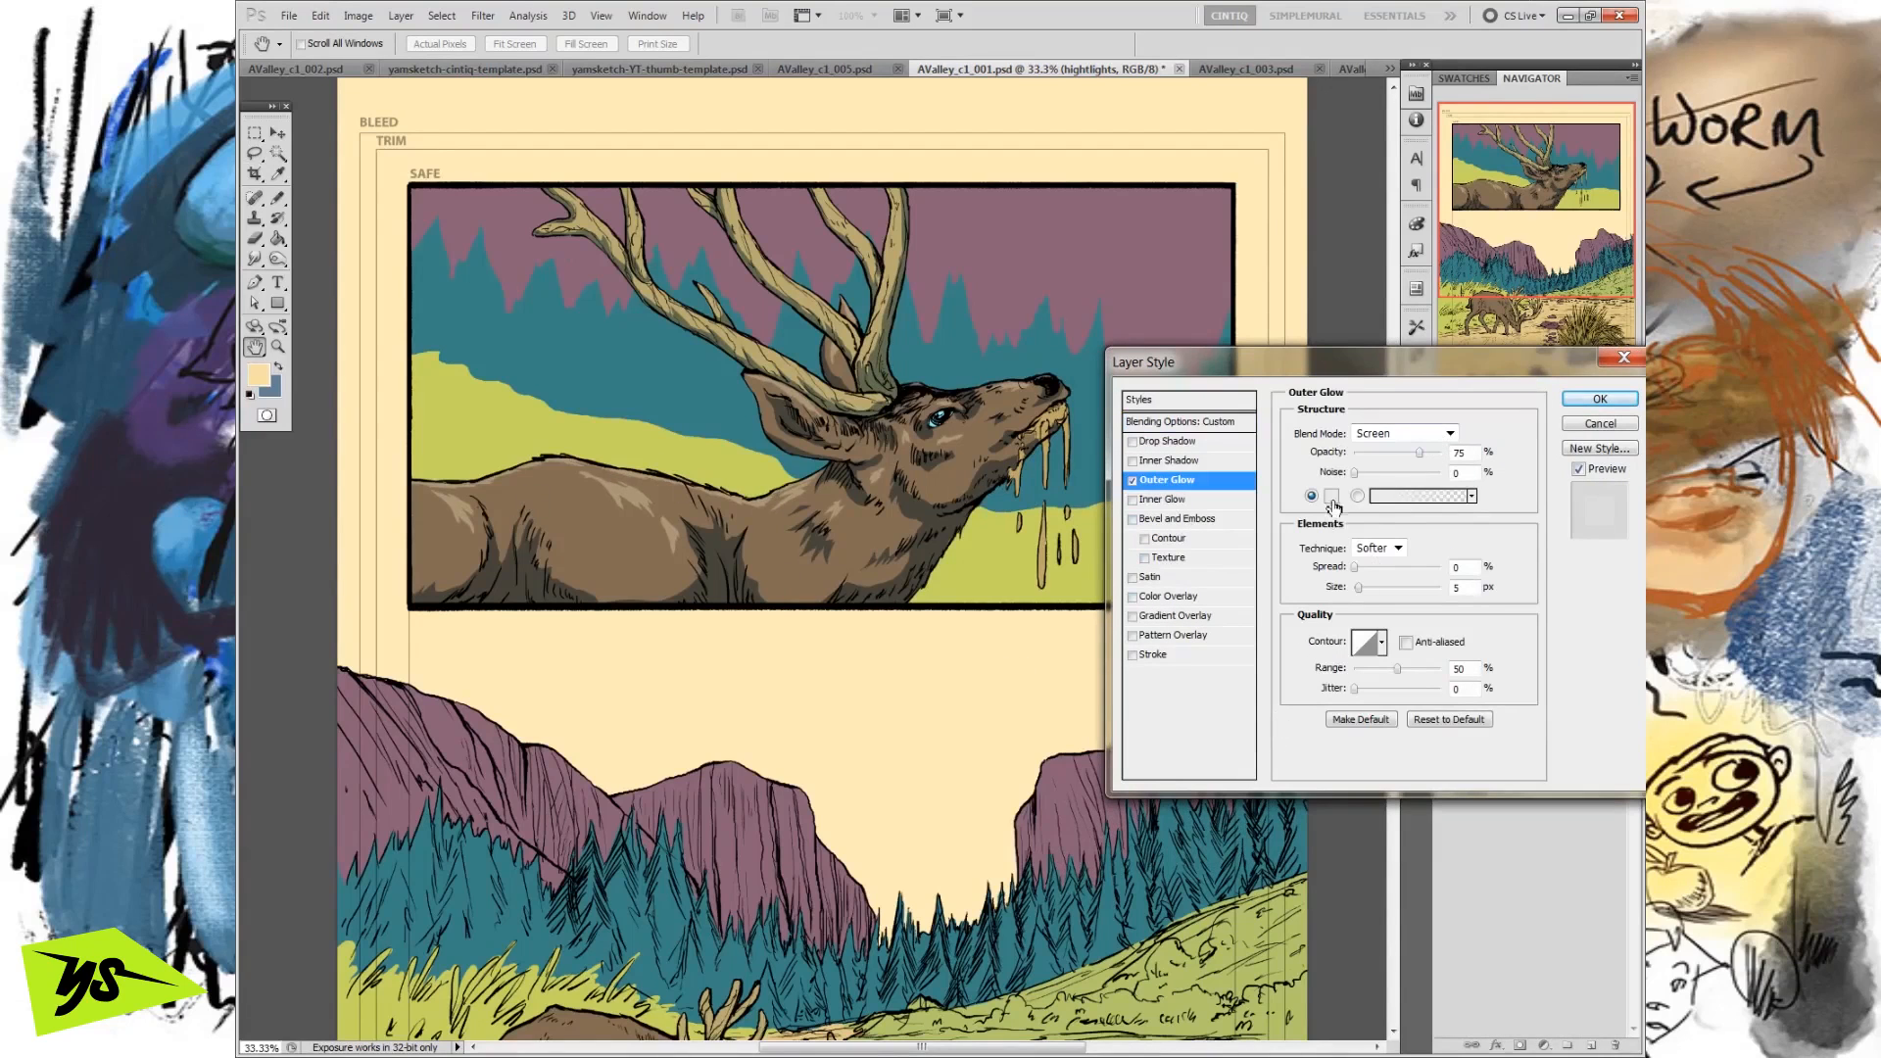
pyautogui.click(1338, 505)
pyautogui.click(933, 686)
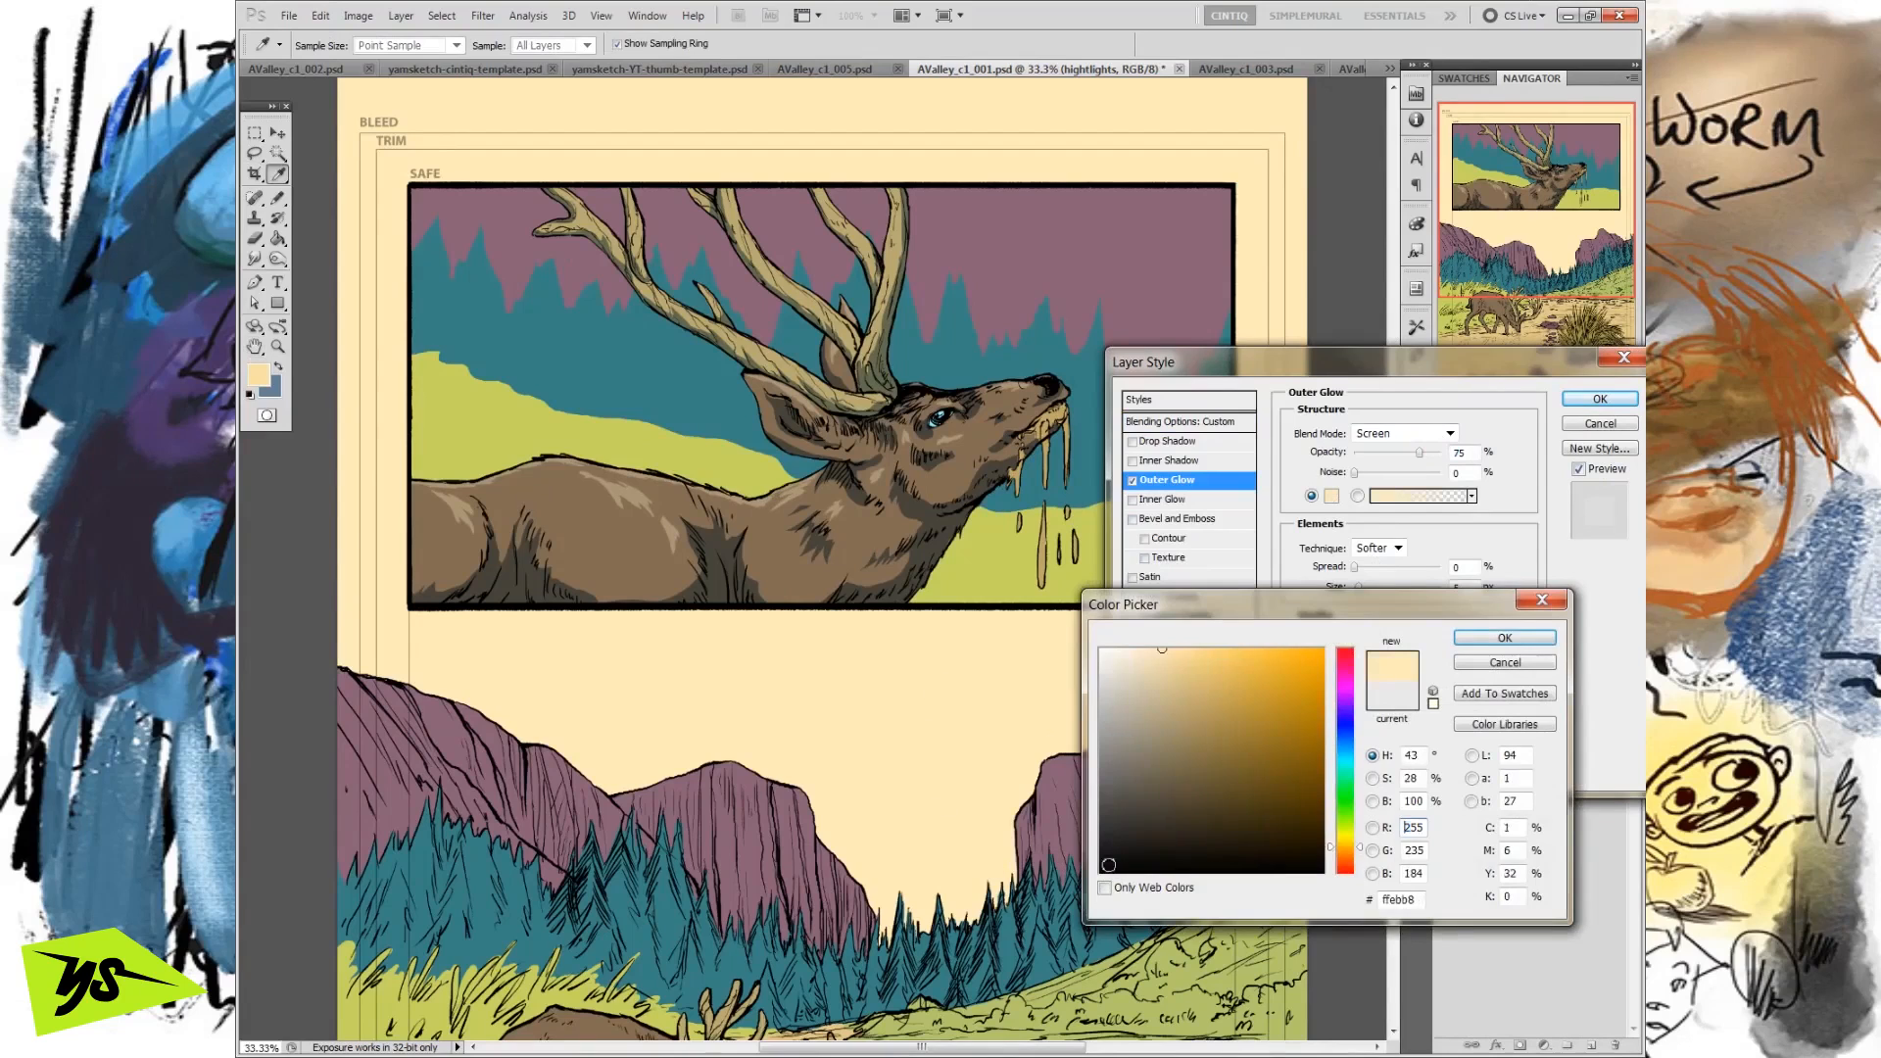
pyautogui.click(1506, 638)
# Increase the Outer Glow's size, adjust its spread, slightly lower its opacity, and apply the layer style.
pyautogui.moveTo(1358, 588); pyautogui.dragTo(1372, 590)
pyautogui.click(1356, 569)
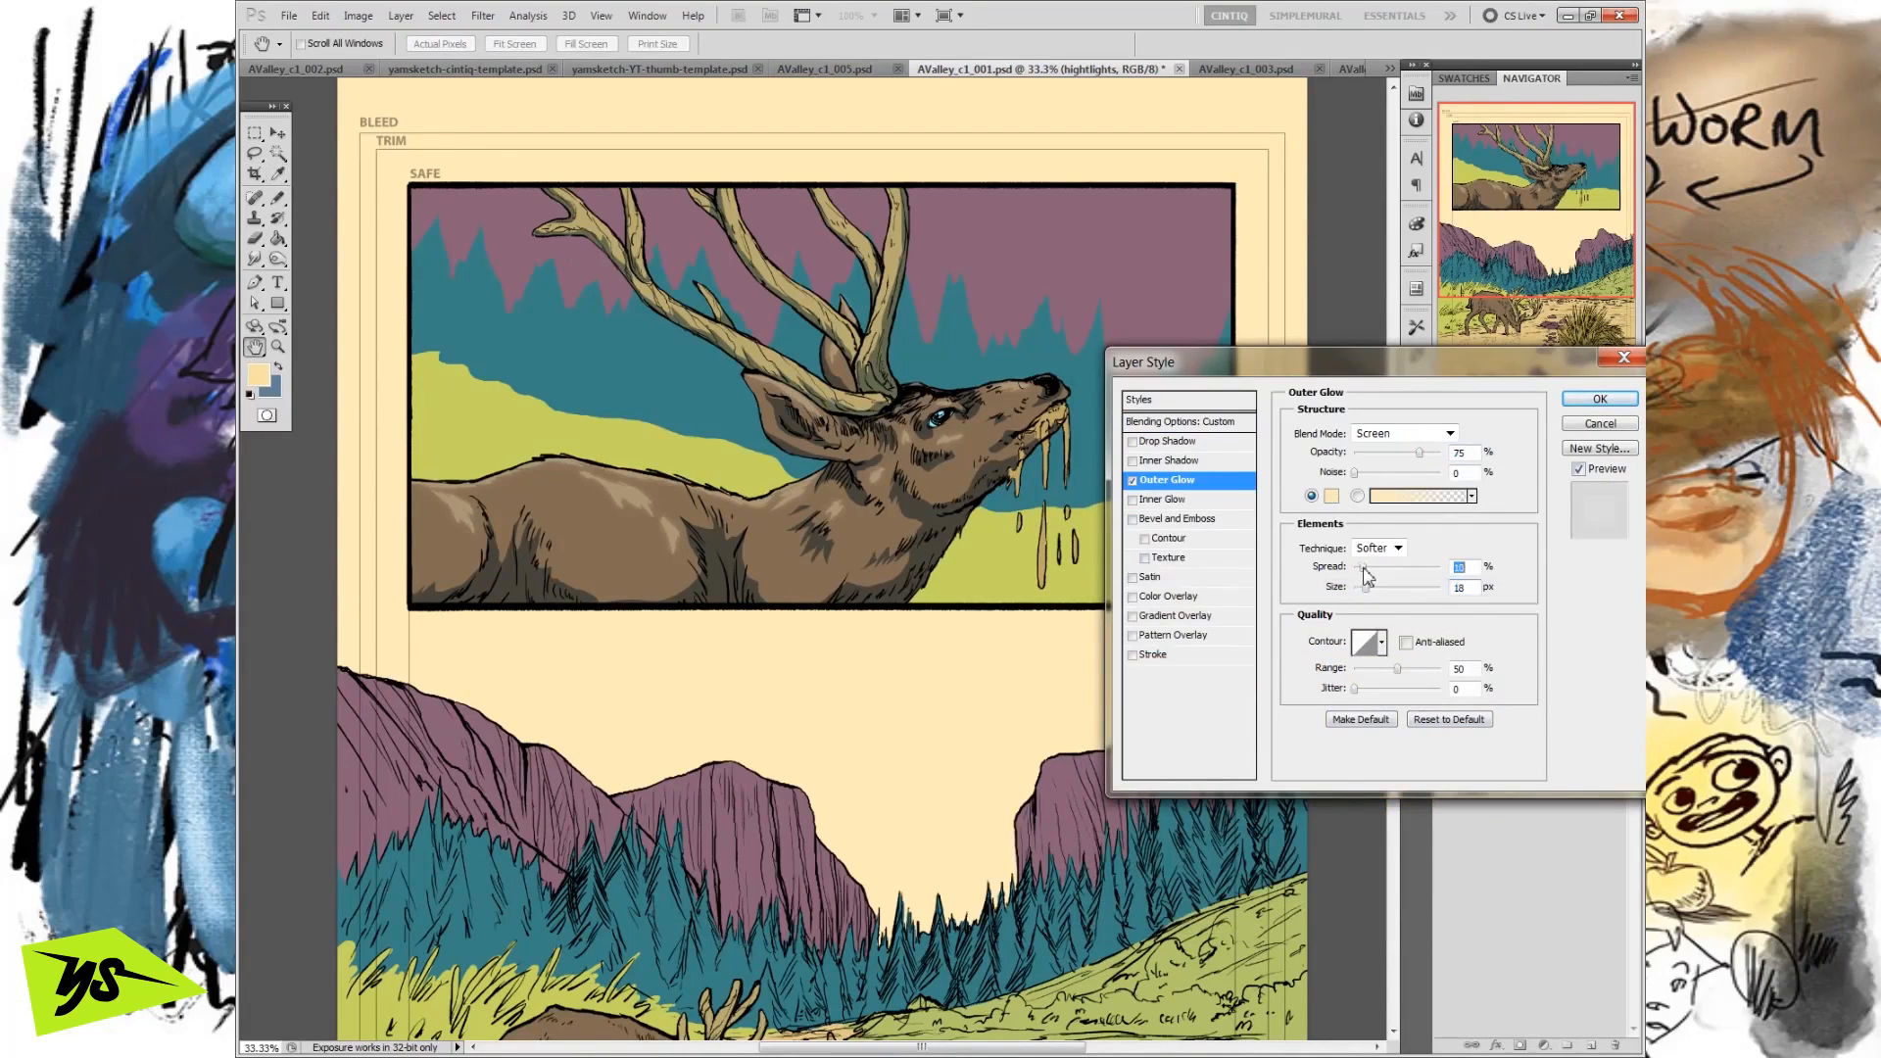
pyautogui.moveTo(1365, 588); pyautogui.dragTo(1382, 590)
pyautogui.moveTo(1419, 453); pyautogui.dragTo(1417, 468)
pyautogui.moveTo(1379, 588)
pyautogui.mouseDown()
pyautogui.moveTo(1438, 591)
pyautogui.moveTo(1342, 599)
pyautogui.moveTo(1369, 593)
pyautogui.mouseUp()
pyautogui.moveTo(1412, 452)
pyautogui.mouseDown()
pyautogui.moveTo(1376, 454)
pyautogui.moveTo(1442, 453)
pyautogui.moveTo(1391, 456)
pyautogui.moveTo(1407, 452)
pyautogui.mouseUp()
pyautogui.click(1600, 398)
# Raise the hightlights layer's opacity to 98% and toggle its effects off and on to compare the glow.
pyautogui.moveTo(1630, 467); pyautogui.dragTo(1602, 496)
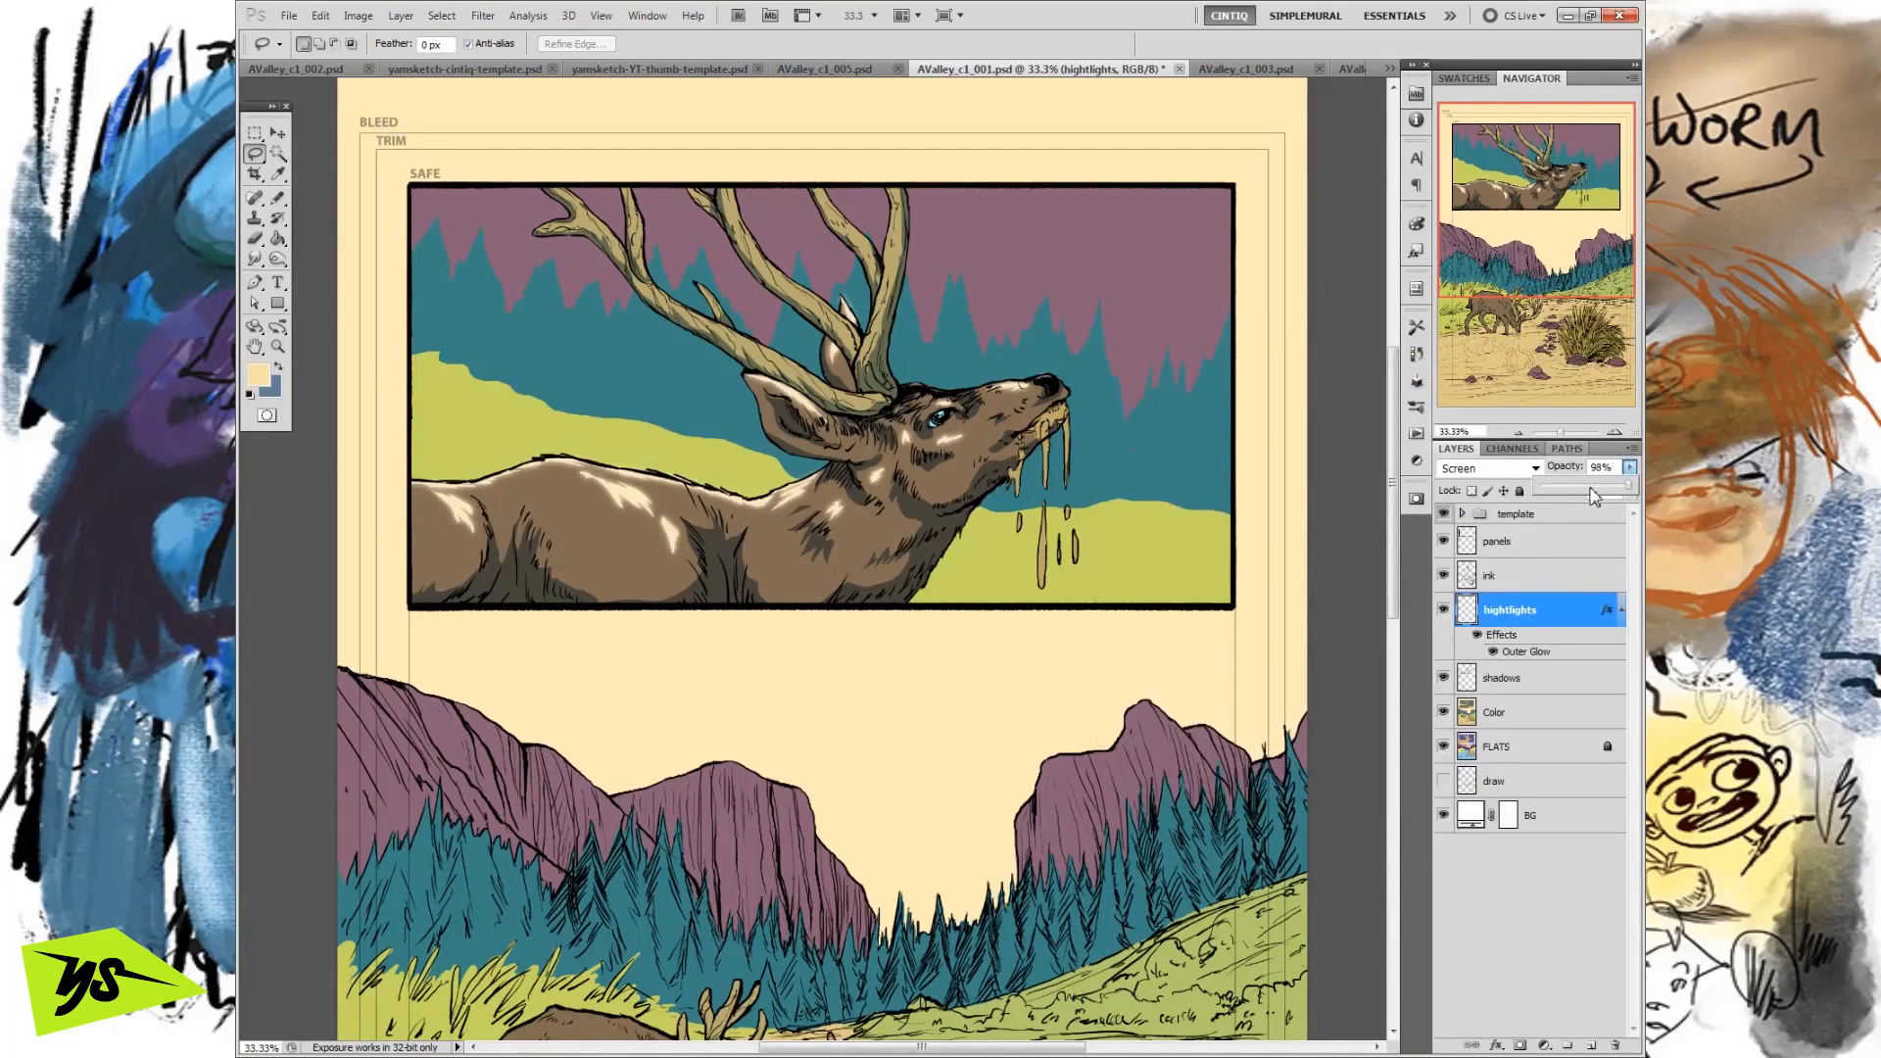
pyautogui.click(1478, 636)
pyautogui.click(1478, 636)
# Lower the hightlights layer's opacity to 31% and collapse its effects list.
pyautogui.click(1630, 468)
pyautogui.moveTo(1622, 489); pyautogui.dragTo(1589, 490)
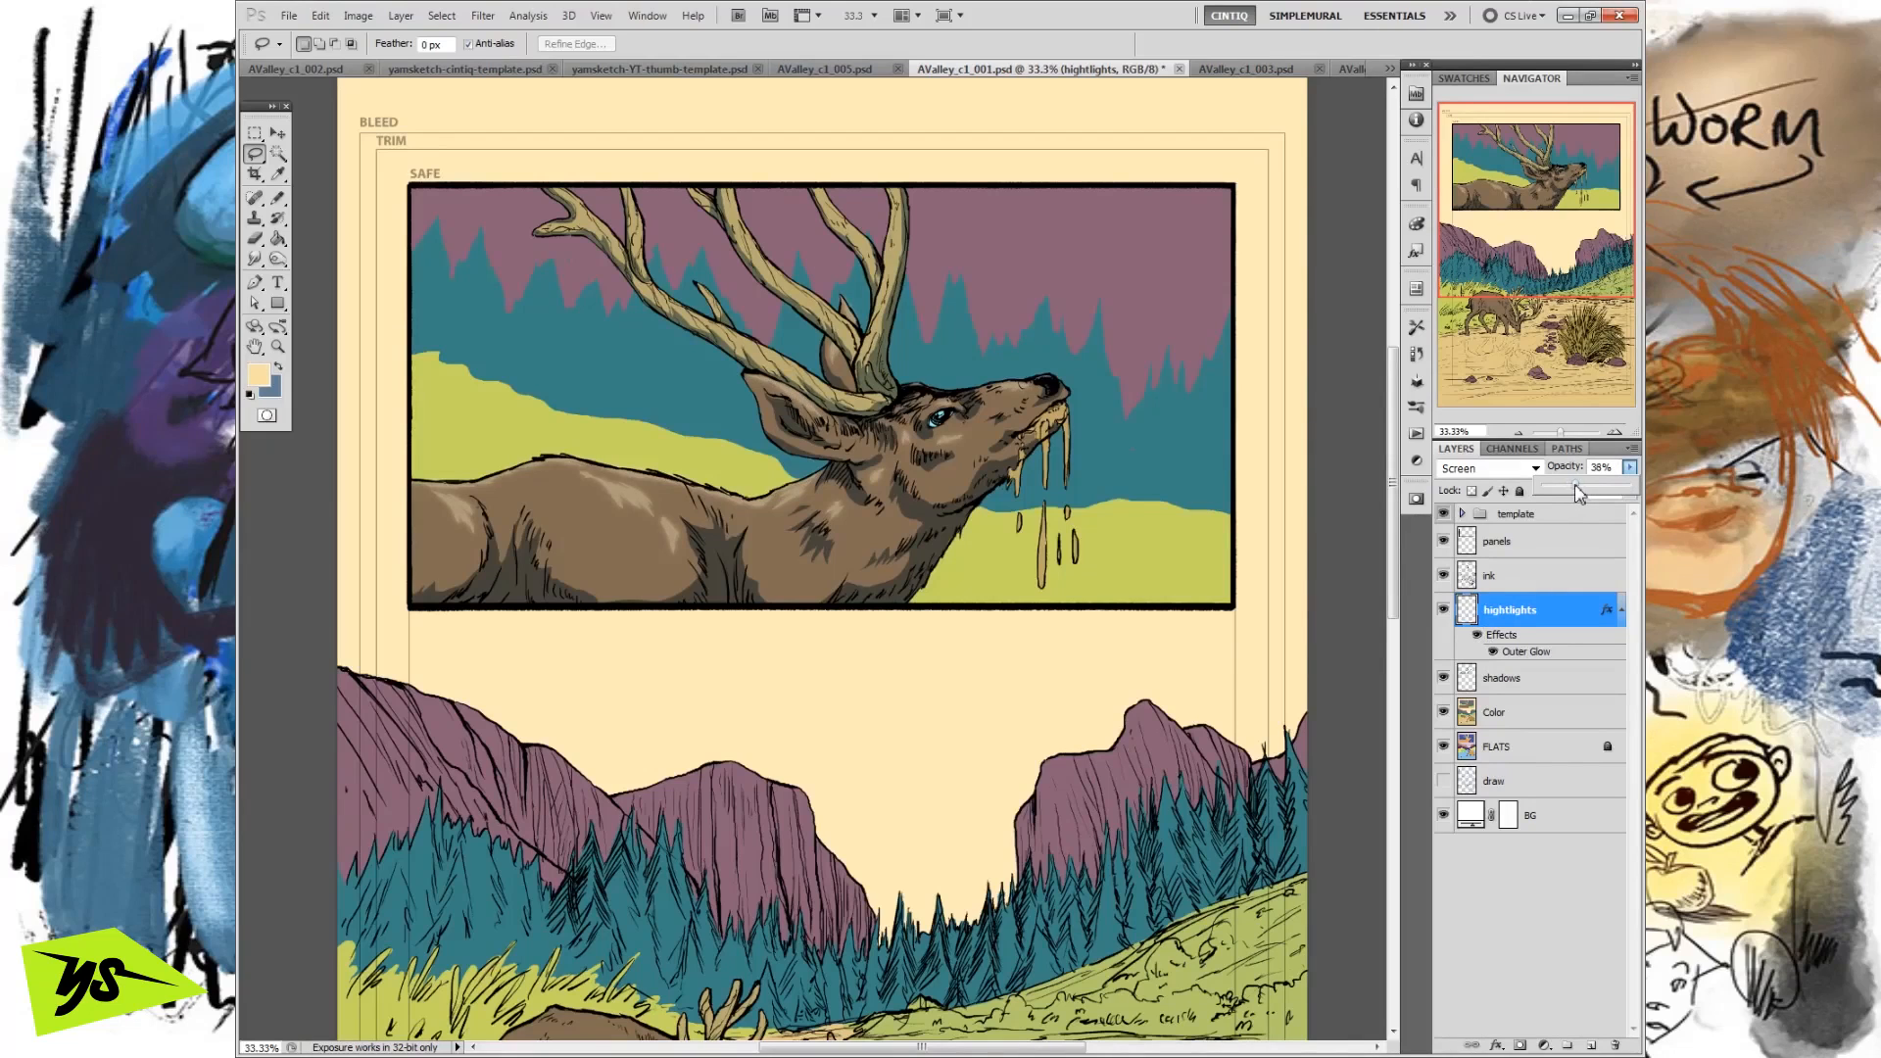
pyautogui.click(1519, 433)
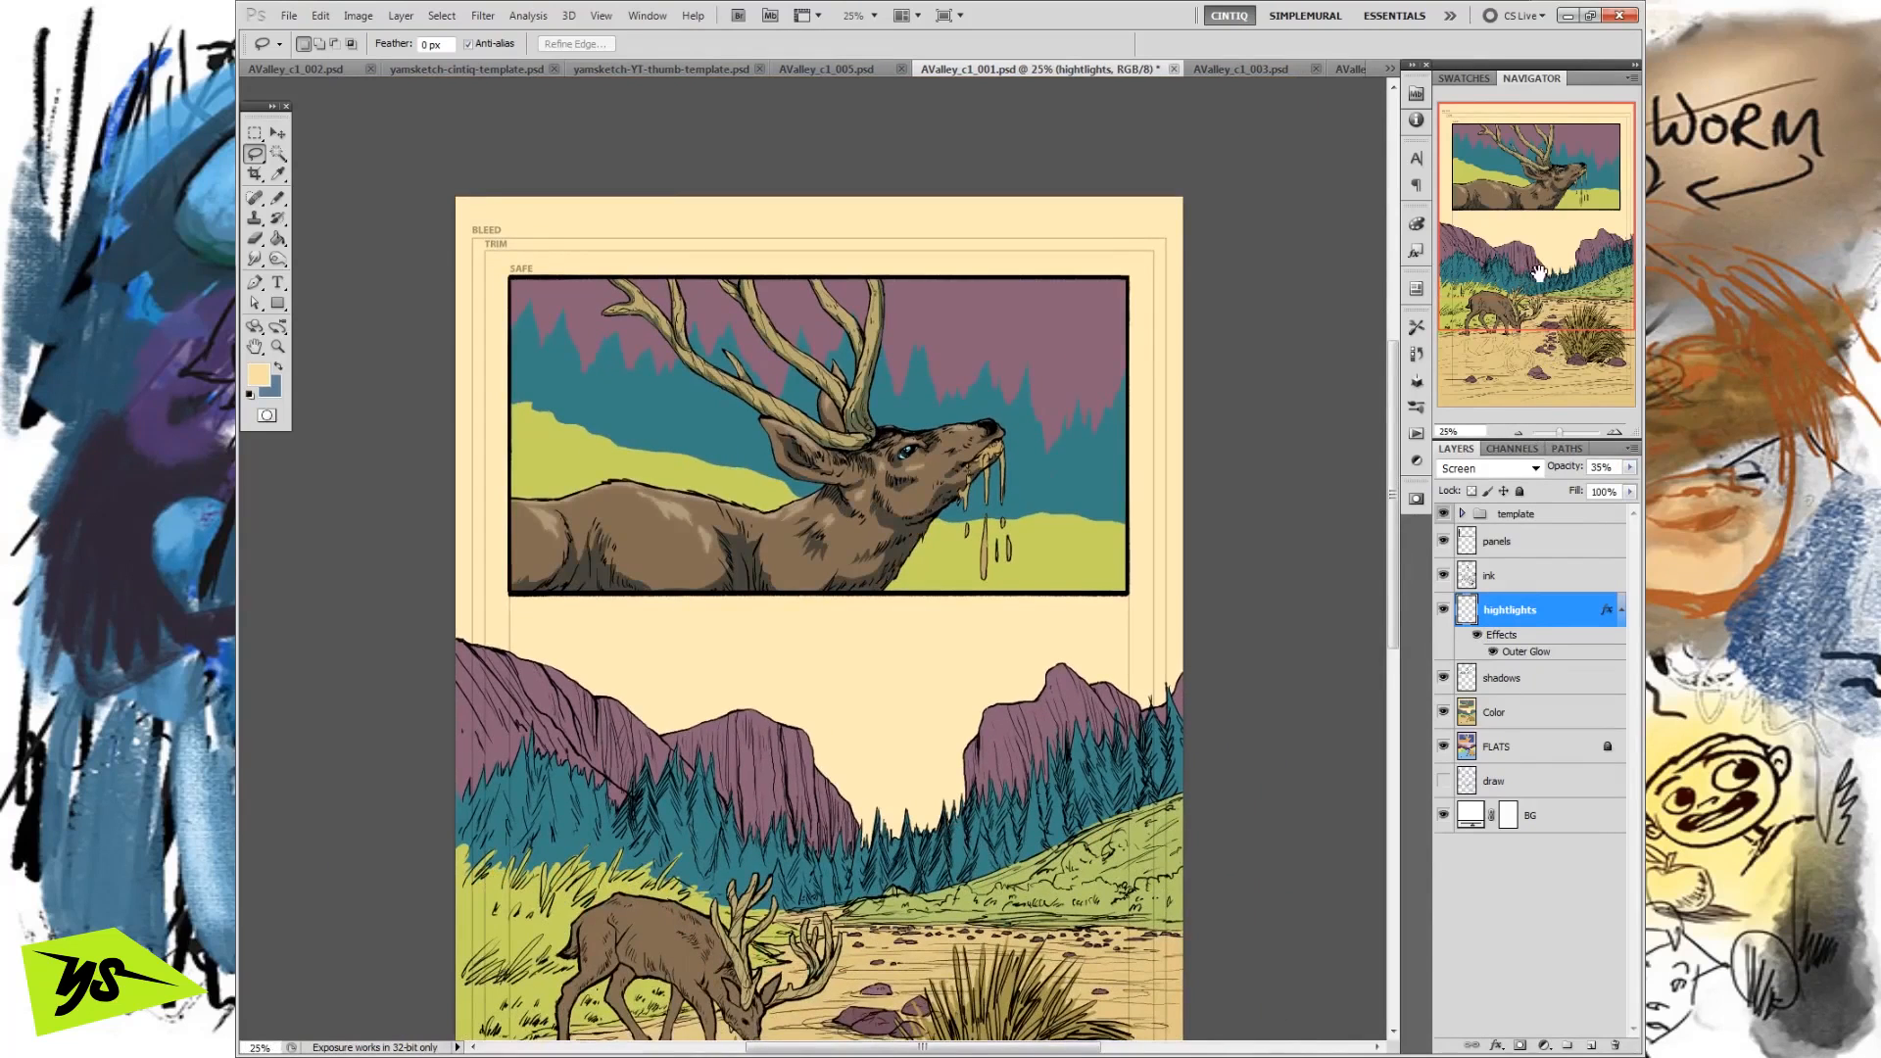
pyautogui.click(1629, 467)
pyautogui.moveTo(1582, 490); pyautogui.dragTo(1573, 490)
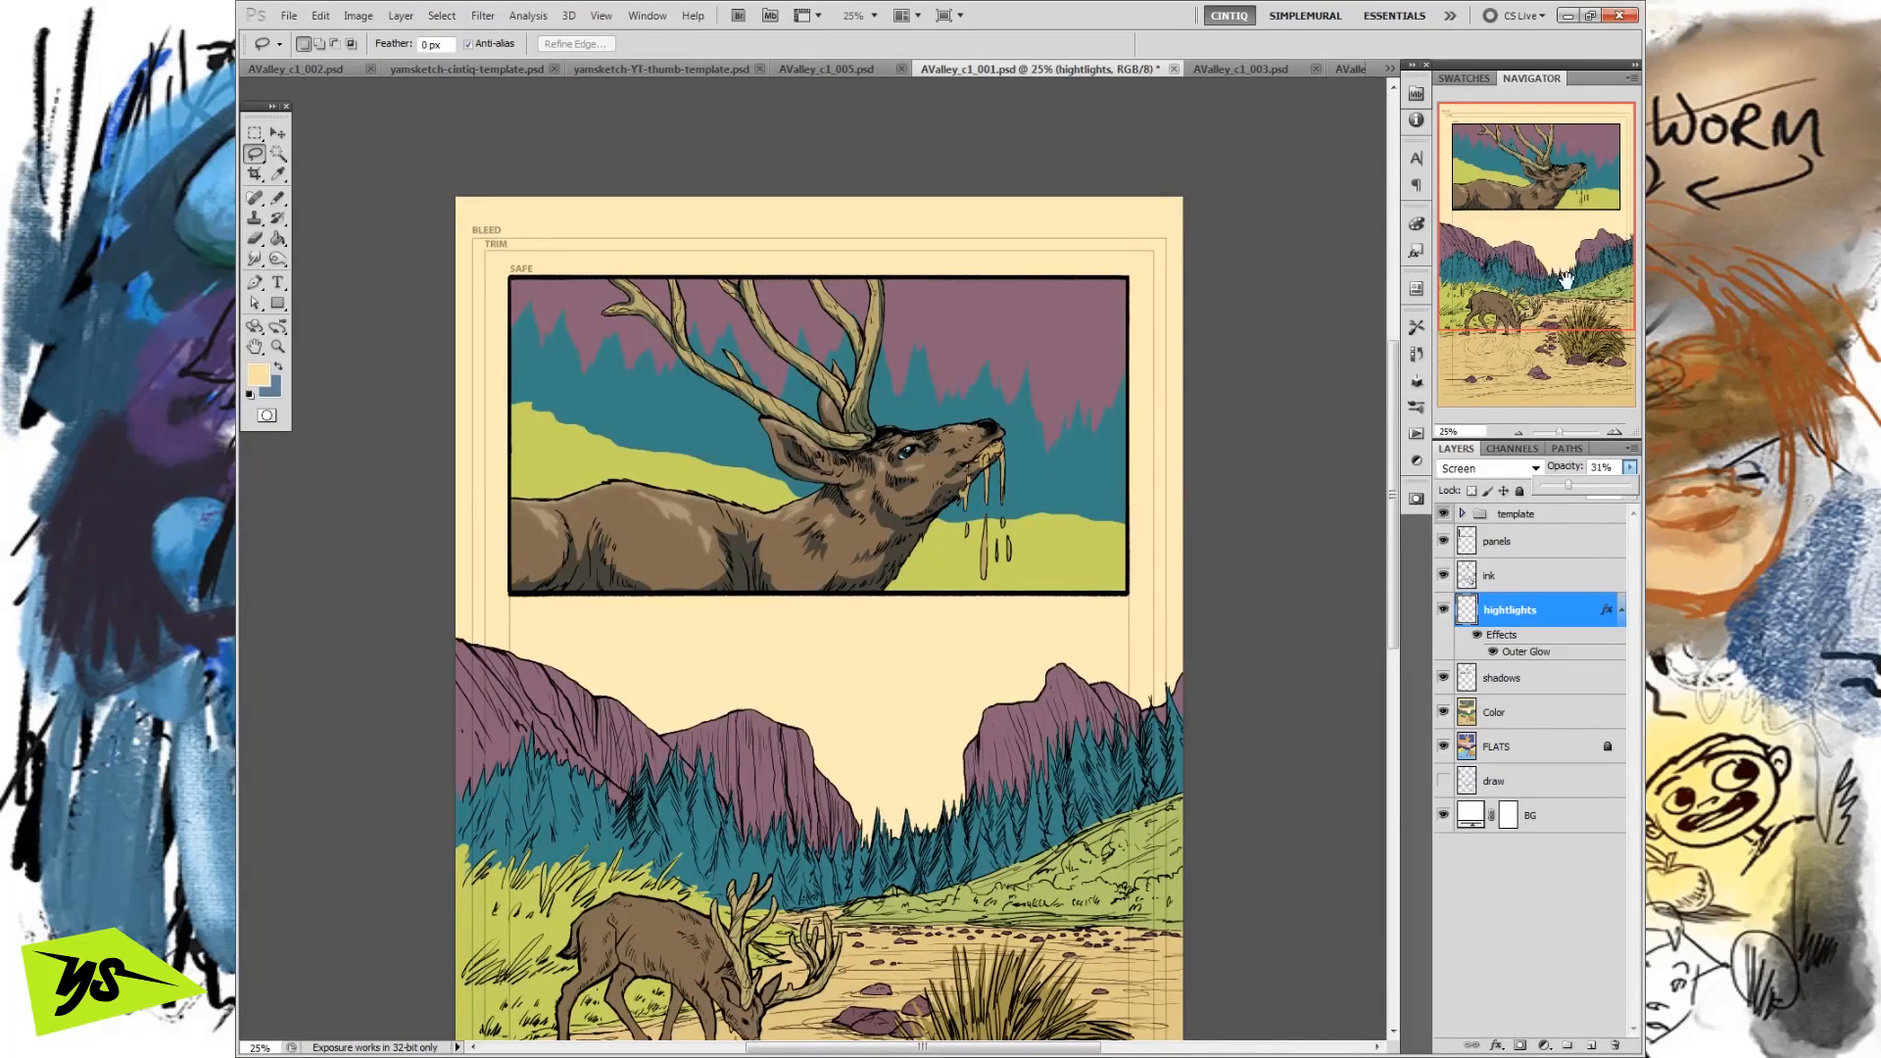
pyautogui.click(1621, 610)
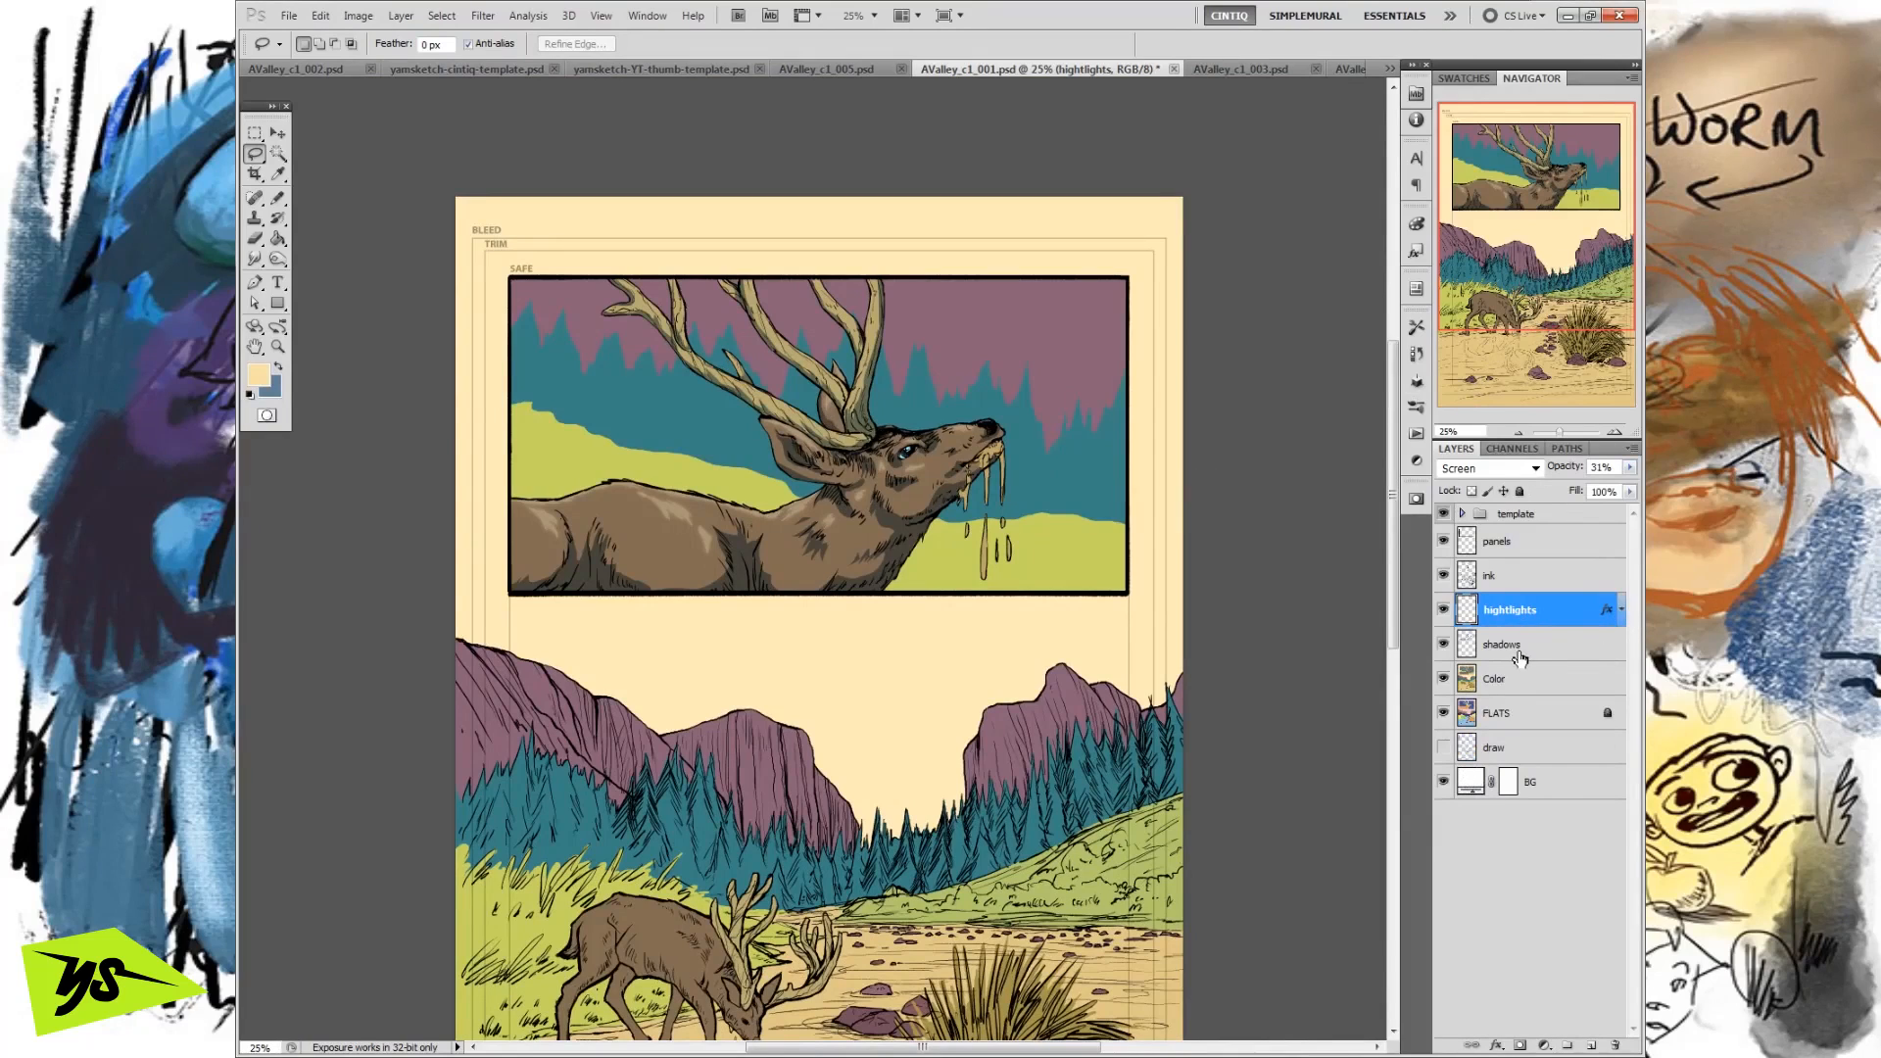
# Toggle the visibility of the hightlights and shadows layers to compare the deer with and without its shading.
pyautogui.moveTo(1443, 610); pyautogui.dragTo(1443, 644)
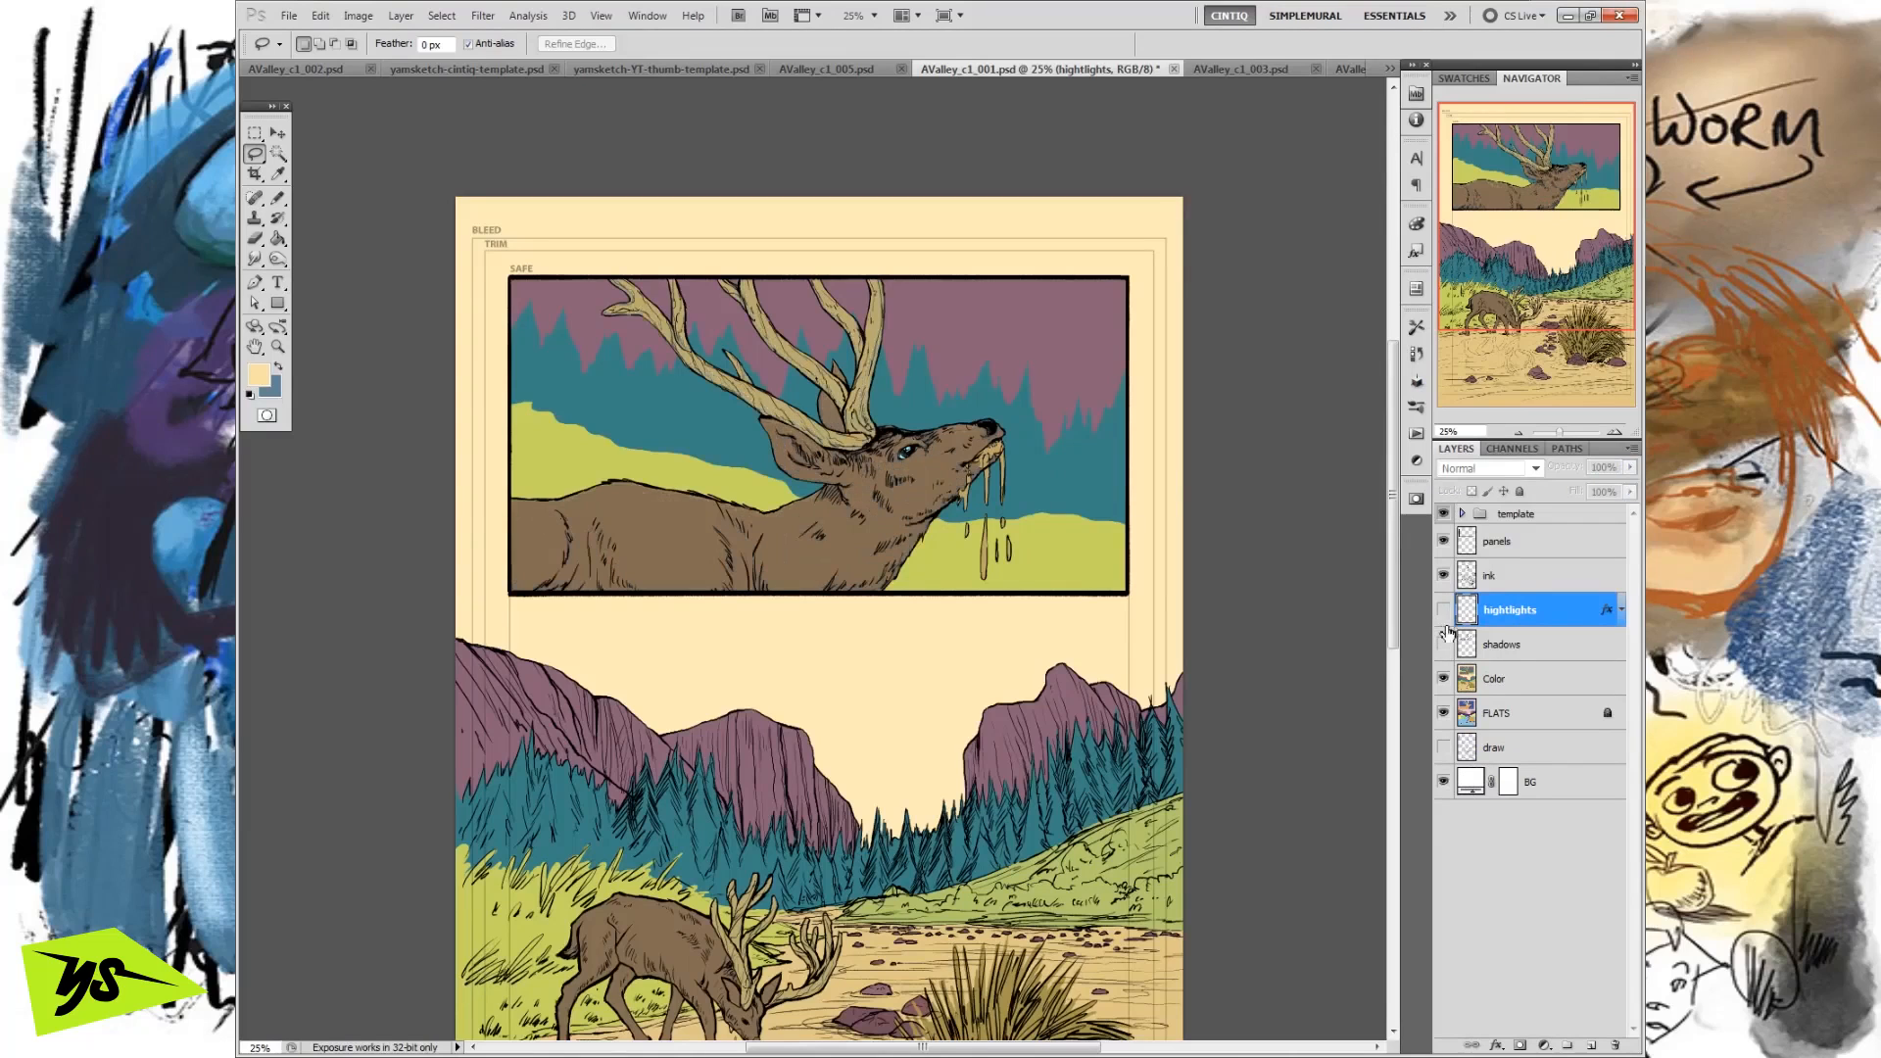
pyautogui.click(1443, 643)
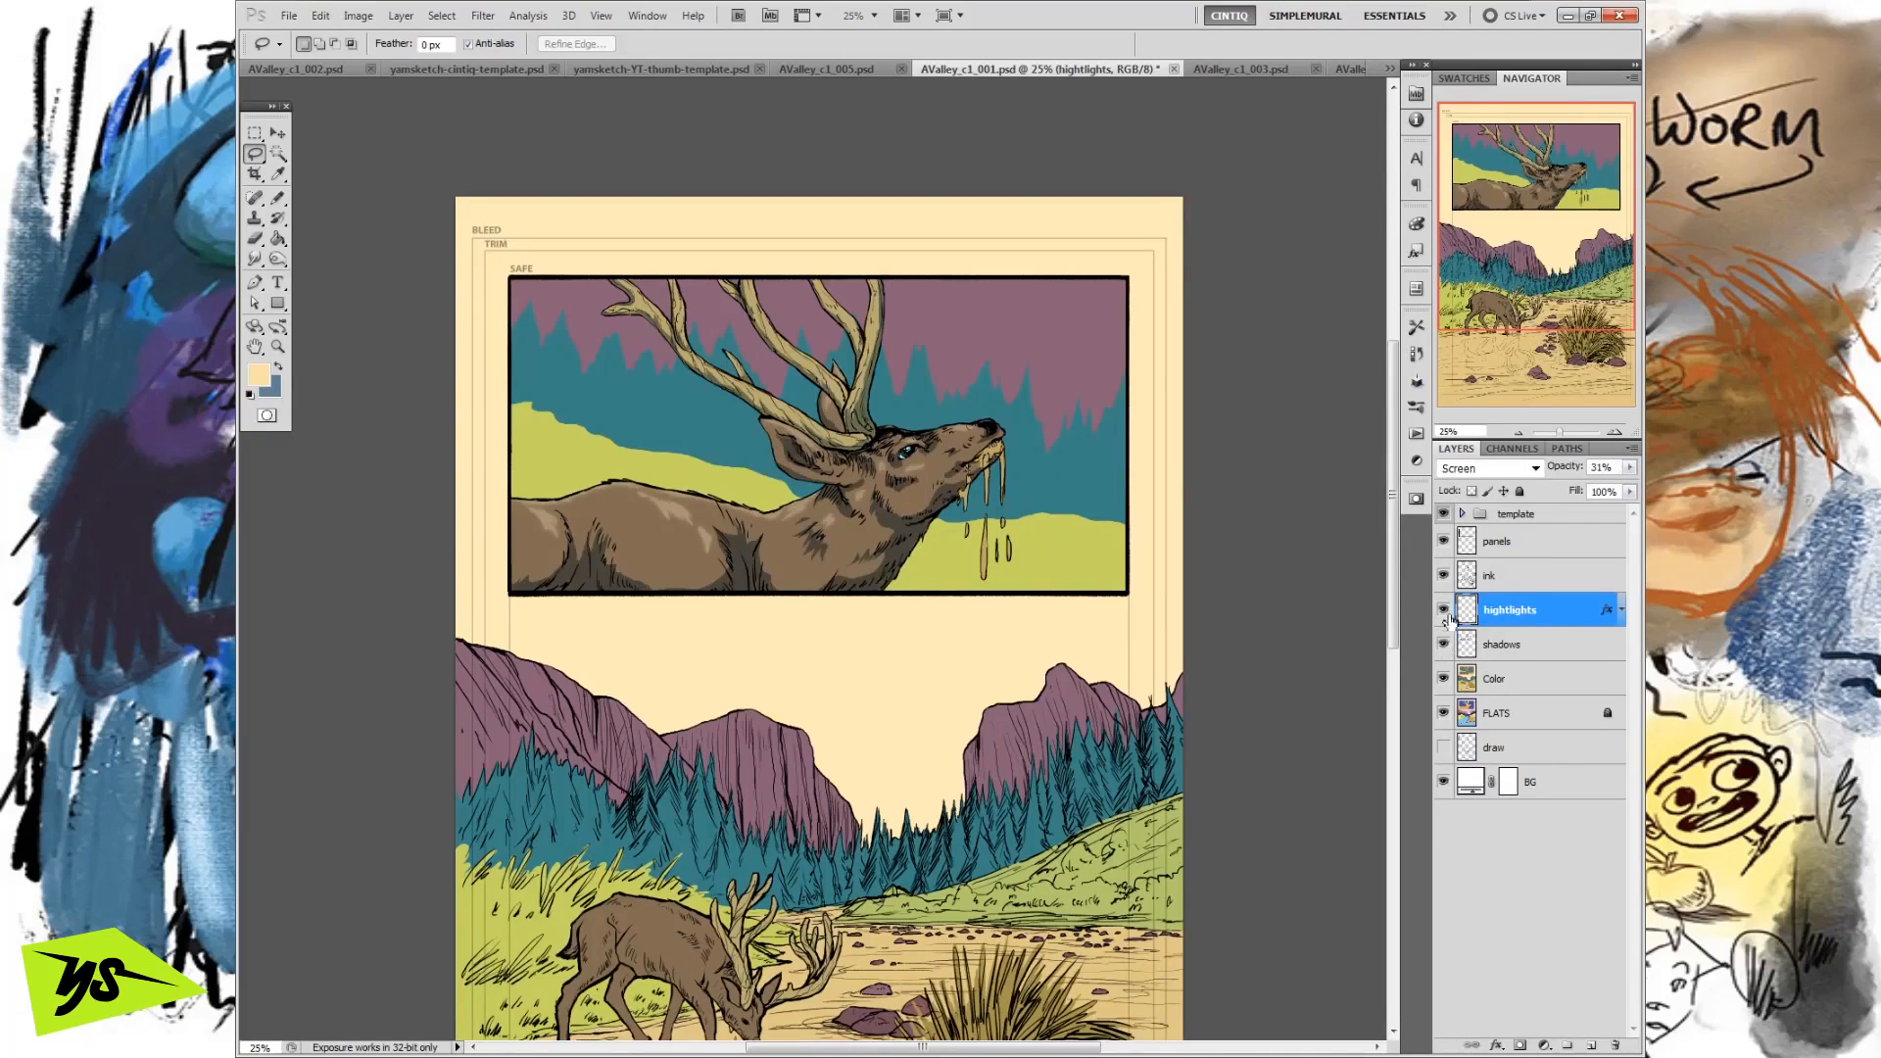
pyautogui.click(1443, 643)
pyautogui.click(1444, 644)
pyautogui.click(1443, 609)
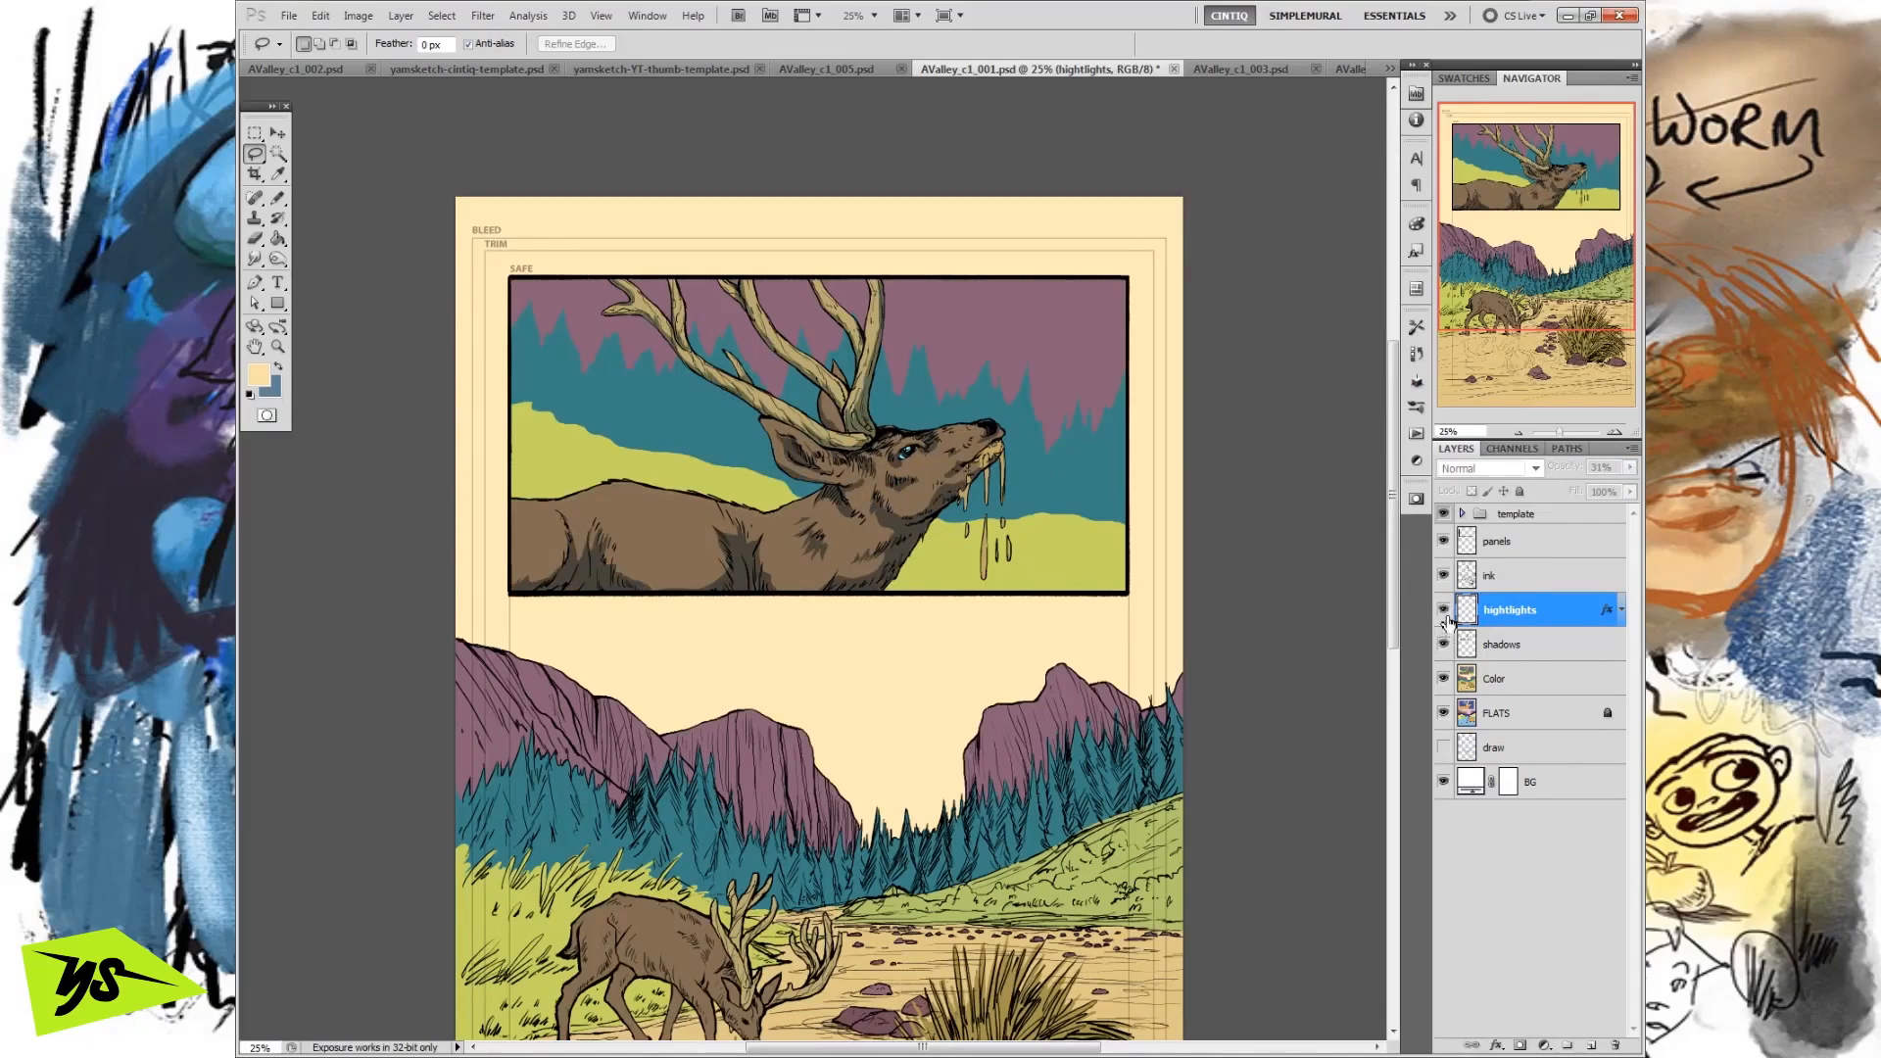
pyautogui.click(1443, 609)
pyautogui.click(1443, 610)
pyautogui.click(1443, 610)
pyautogui.click(1443, 610)
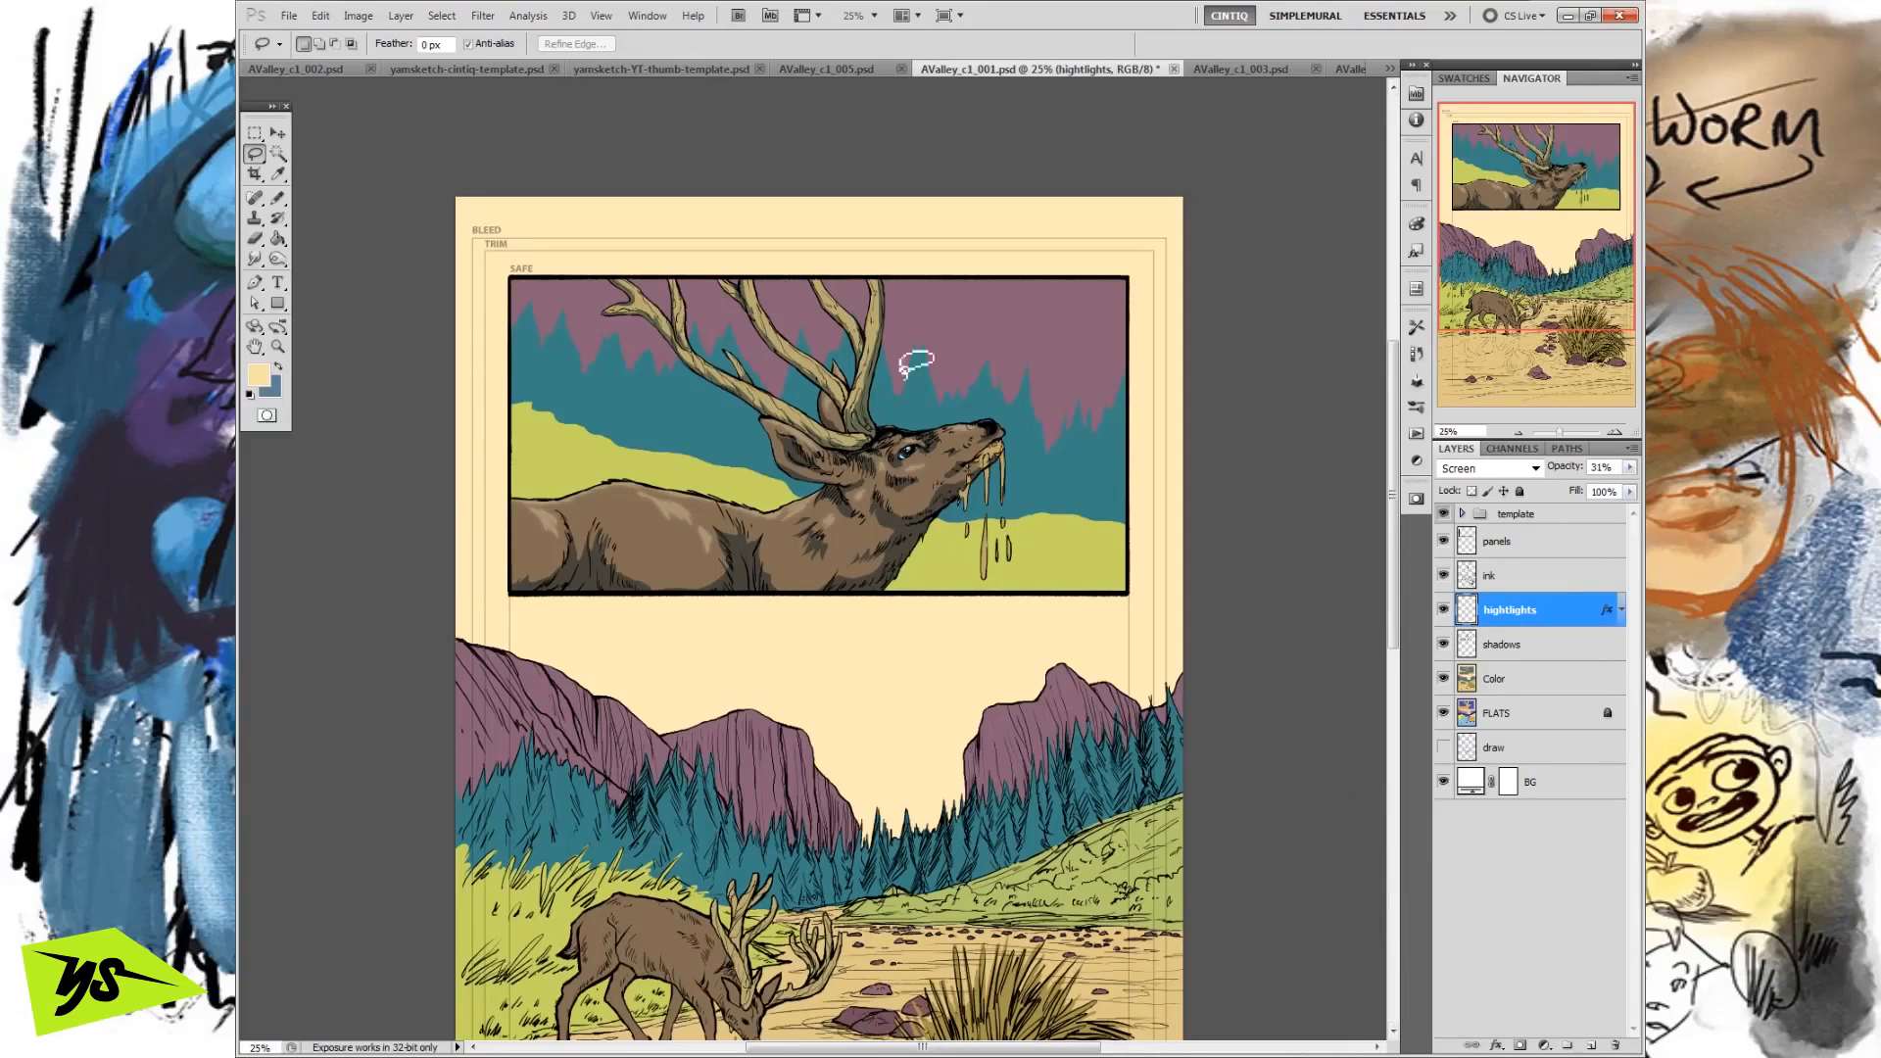
pyautogui.click(1443, 610)
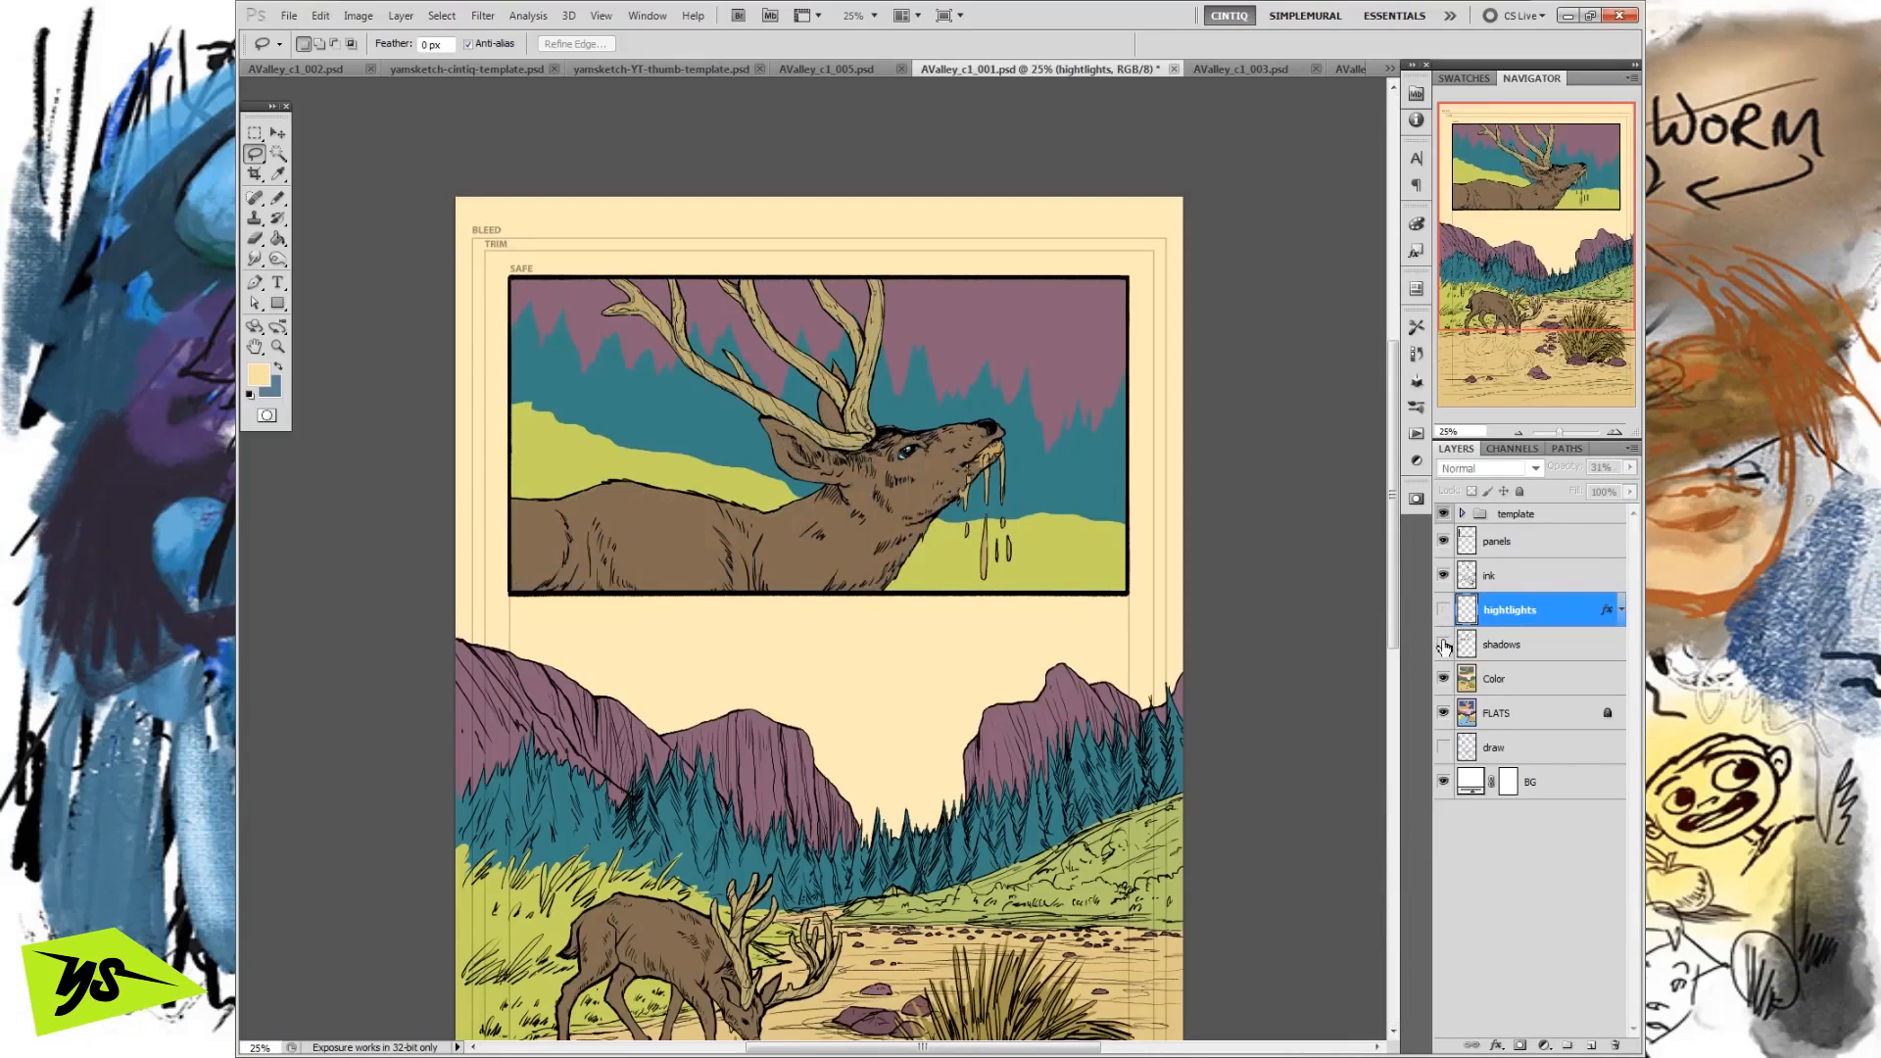
pyautogui.click(1443, 609)
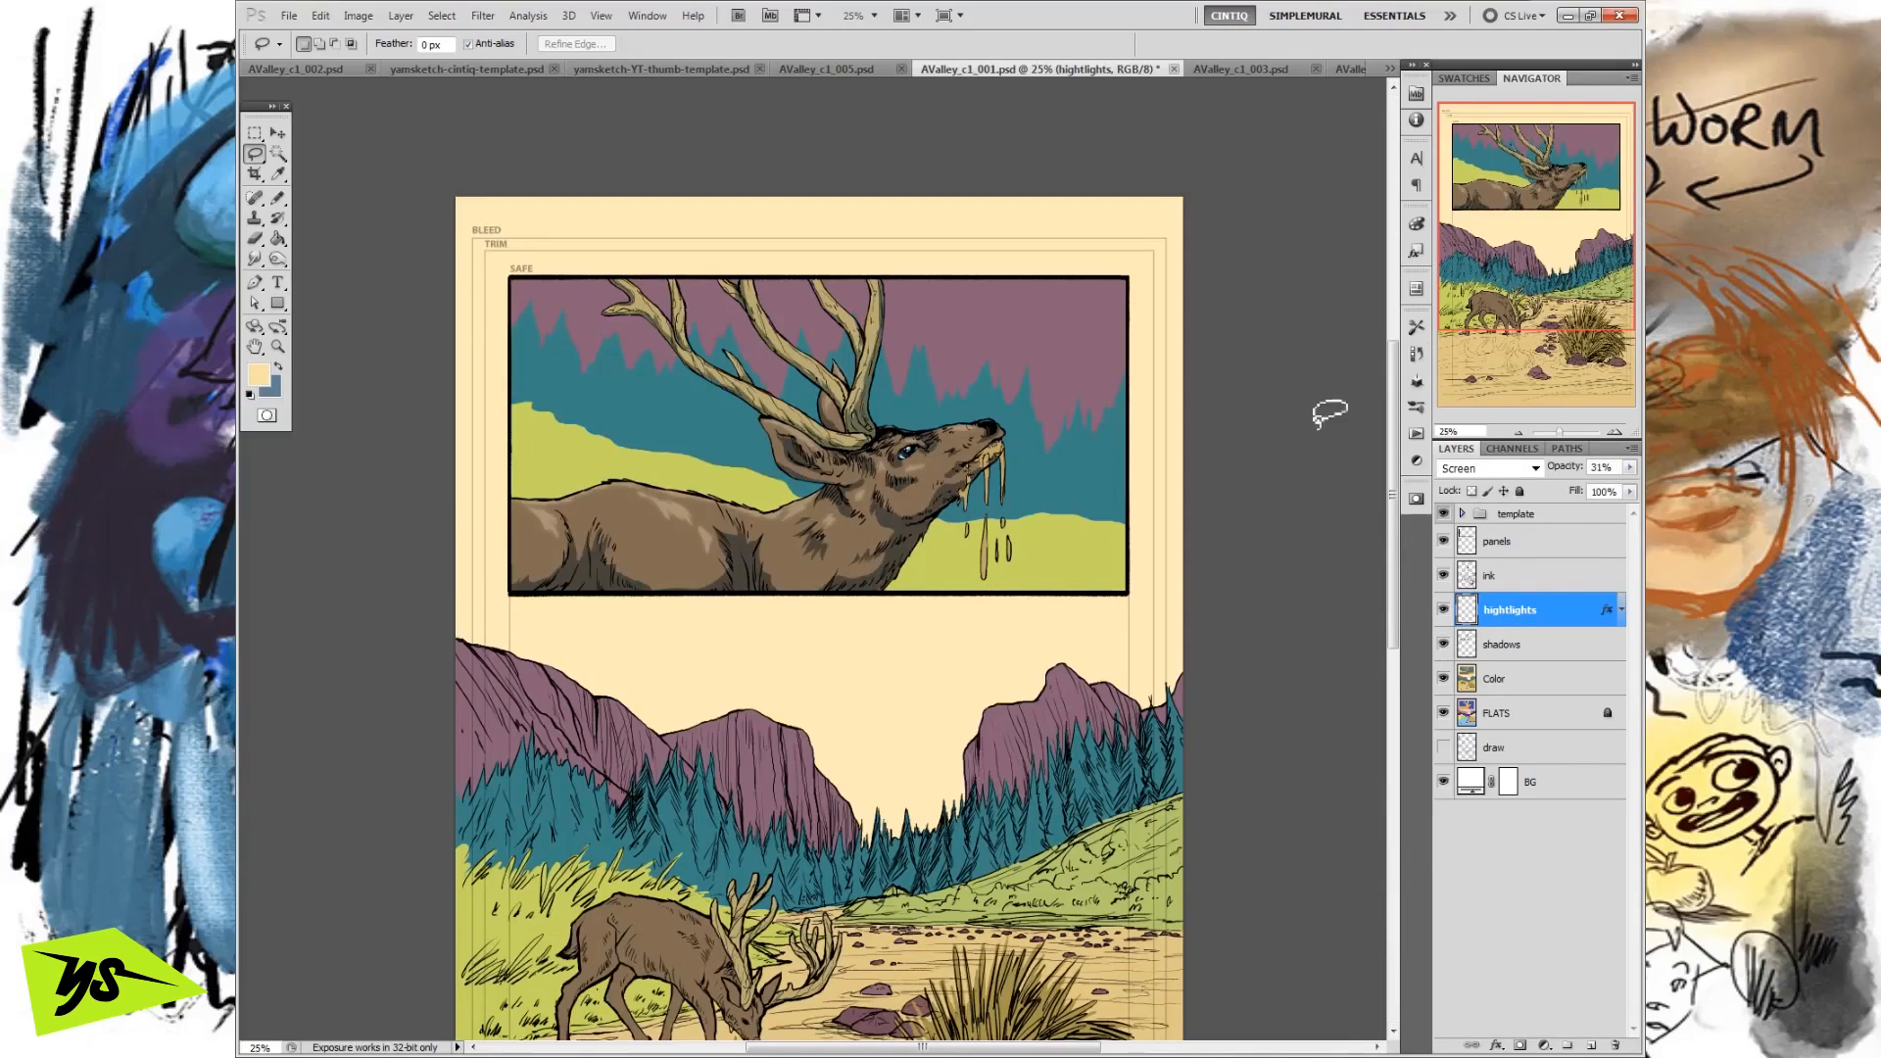
# Outline trial areas on the first panel's purple backdrop and the deer's neck with the Lasso, and set the Magic Wand to intersect.
pyautogui.moveTo(1541, 247); pyautogui.dragTo(1540, 274)
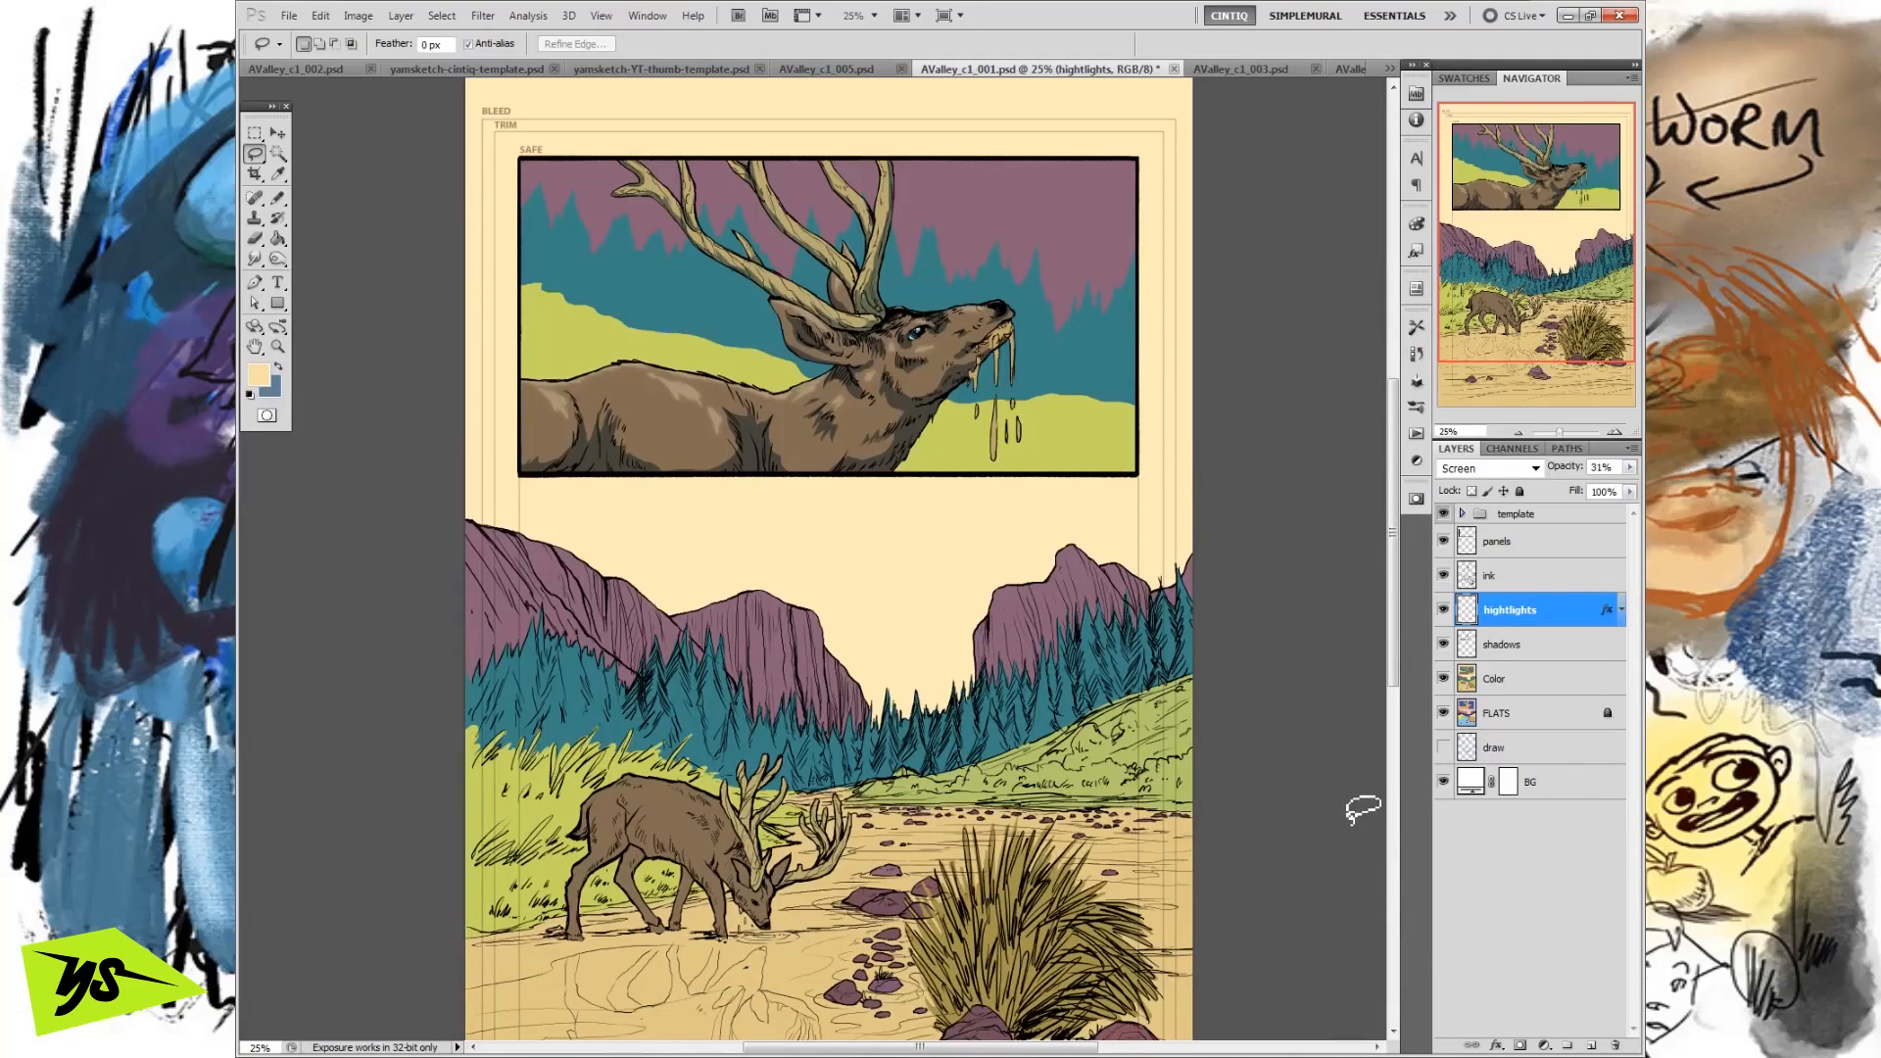
pyautogui.moveTo(1079, 287); pyautogui.dragTo(1058, 278)
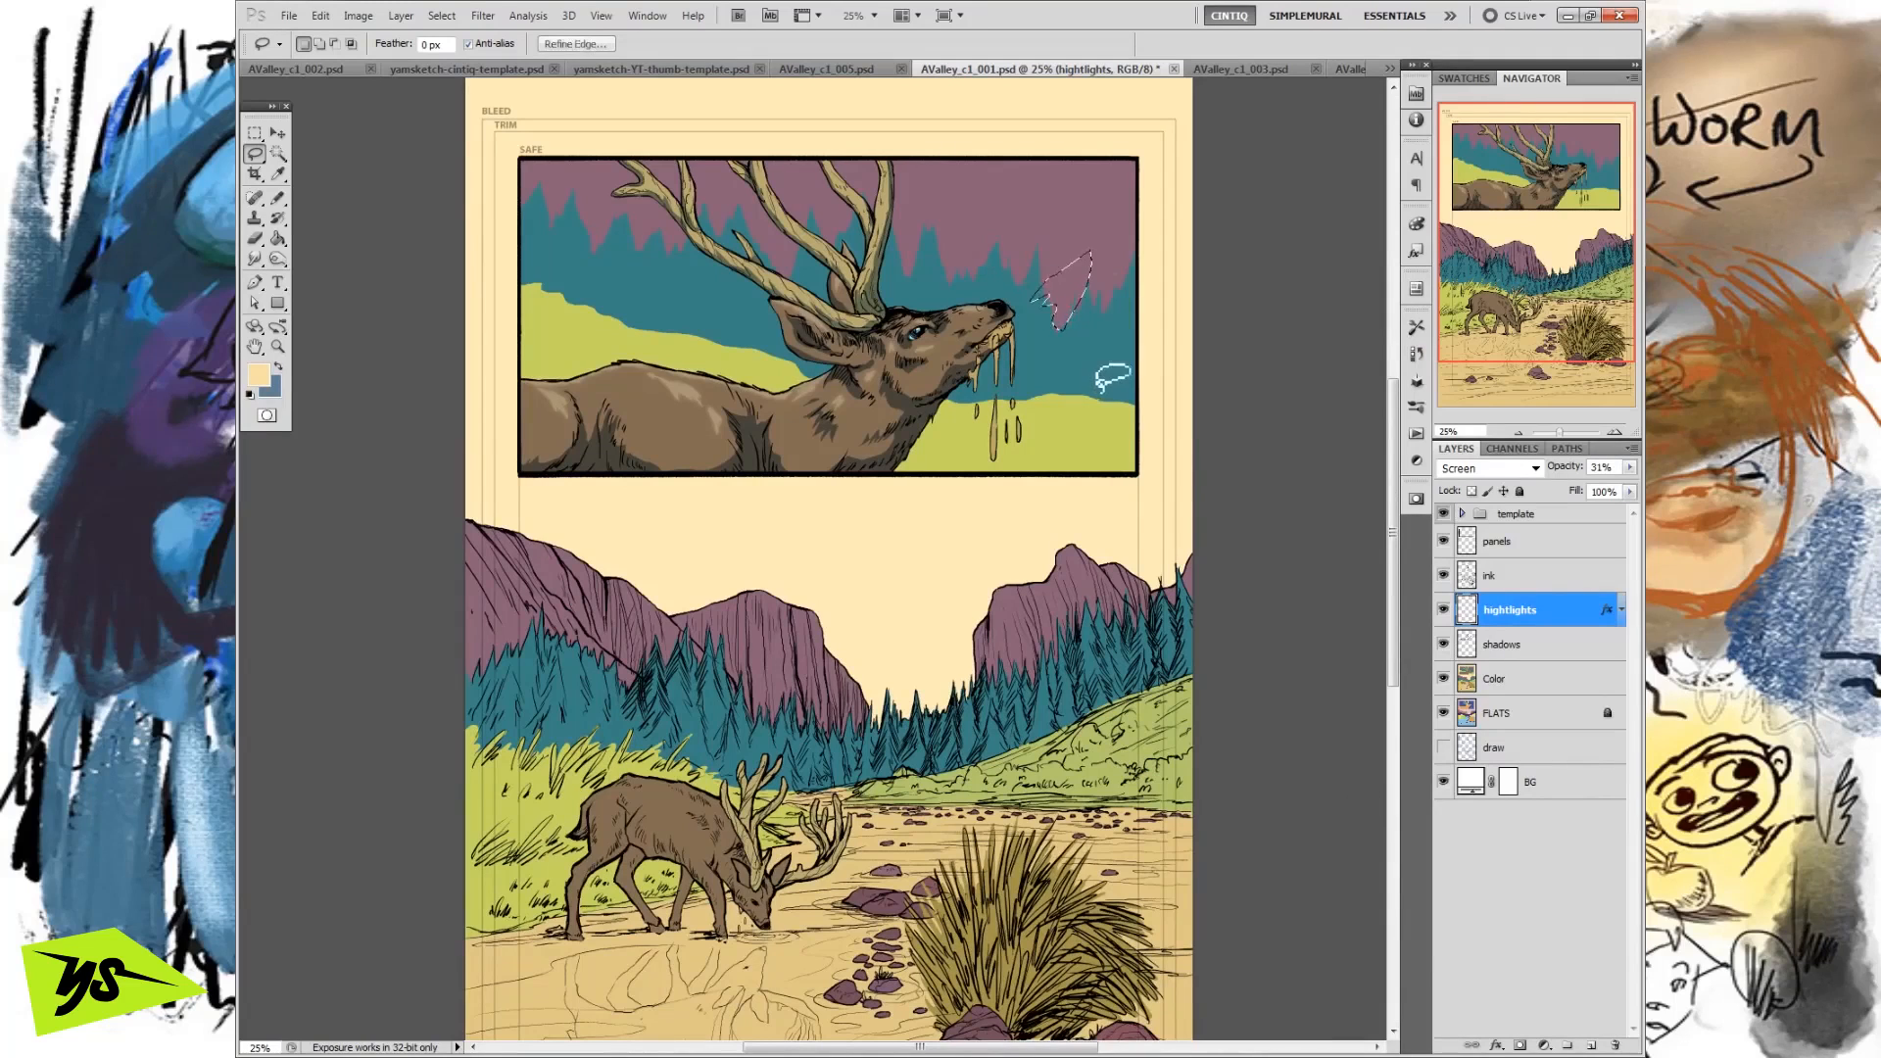
pyautogui.moveTo(839, 425)
pyautogui.mouseDown()
pyautogui.moveTo(870, 407)
pyautogui.moveTo(850, 429)
pyautogui.mouseUp()
pyautogui.click(279, 154)
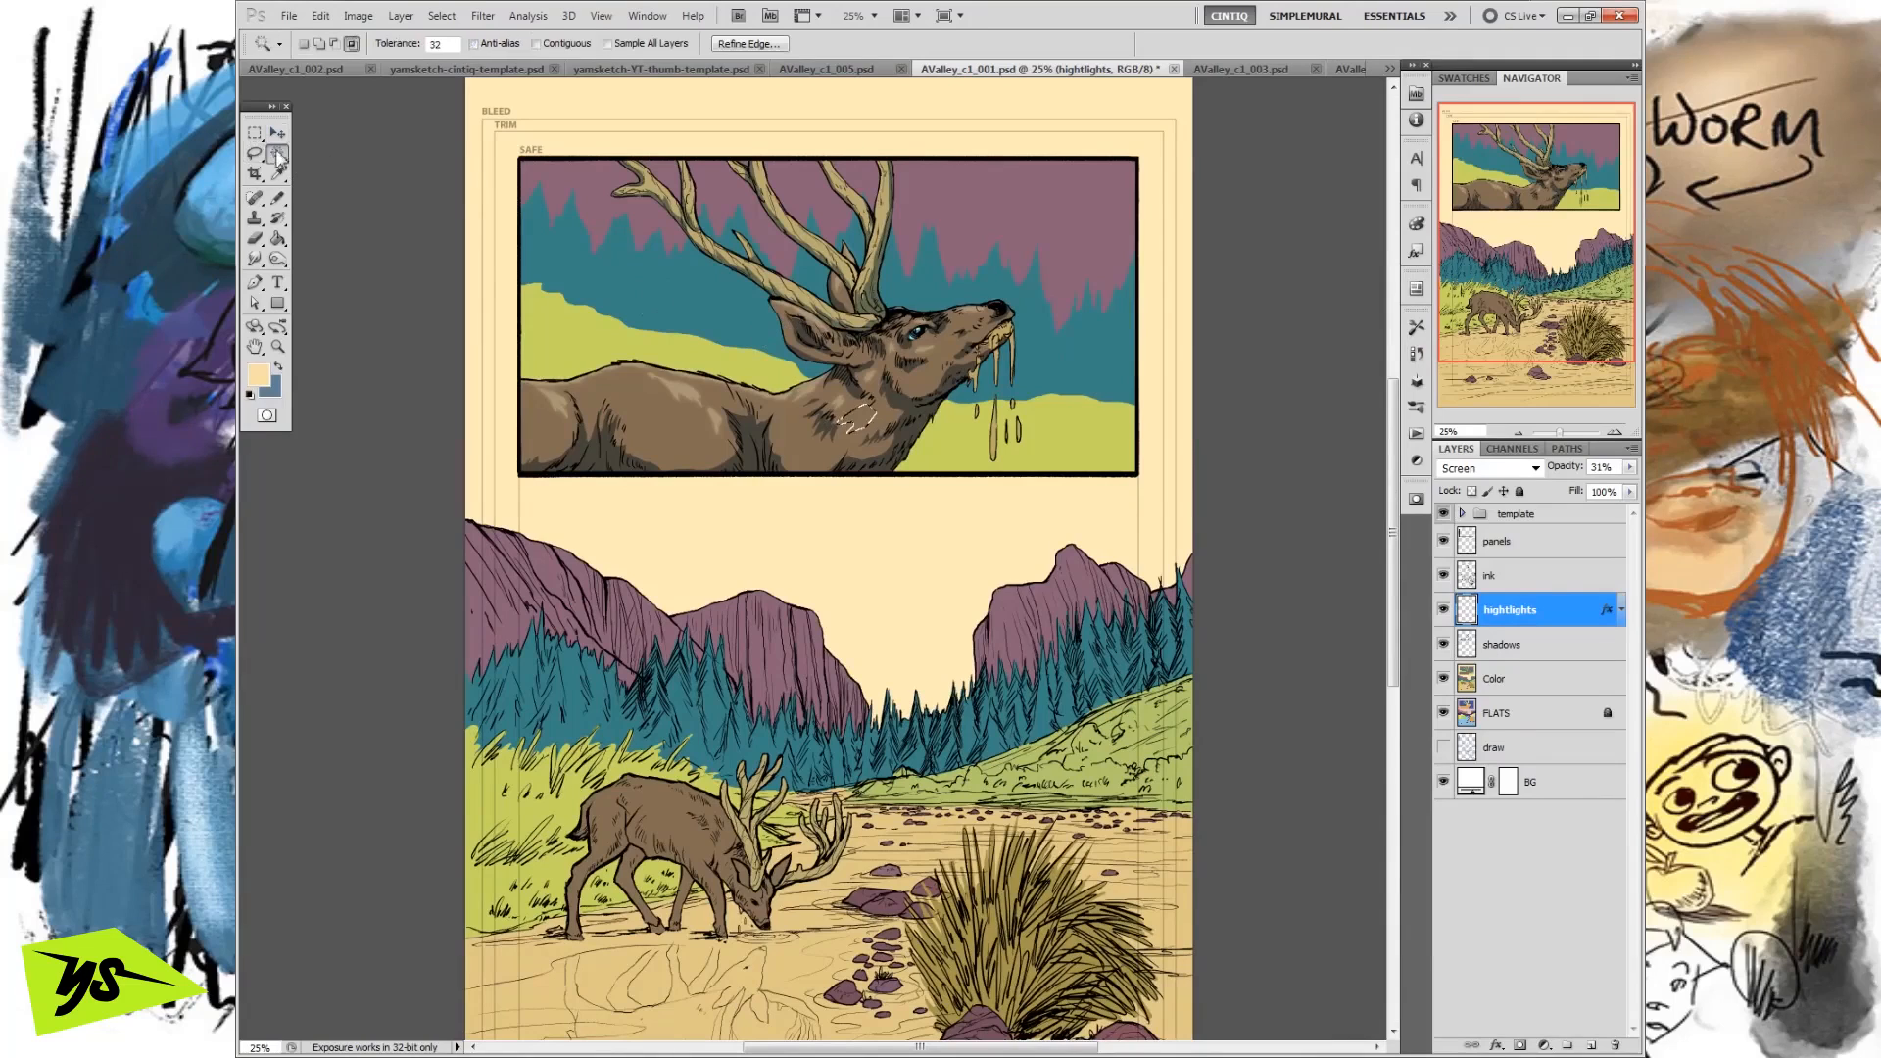
pyautogui.click(351, 45)
# Switch to the FLATS layer, outline a small trial area on the deer's neck with the Lasso, and clear the selection.
pyautogui.click(1496, 715)
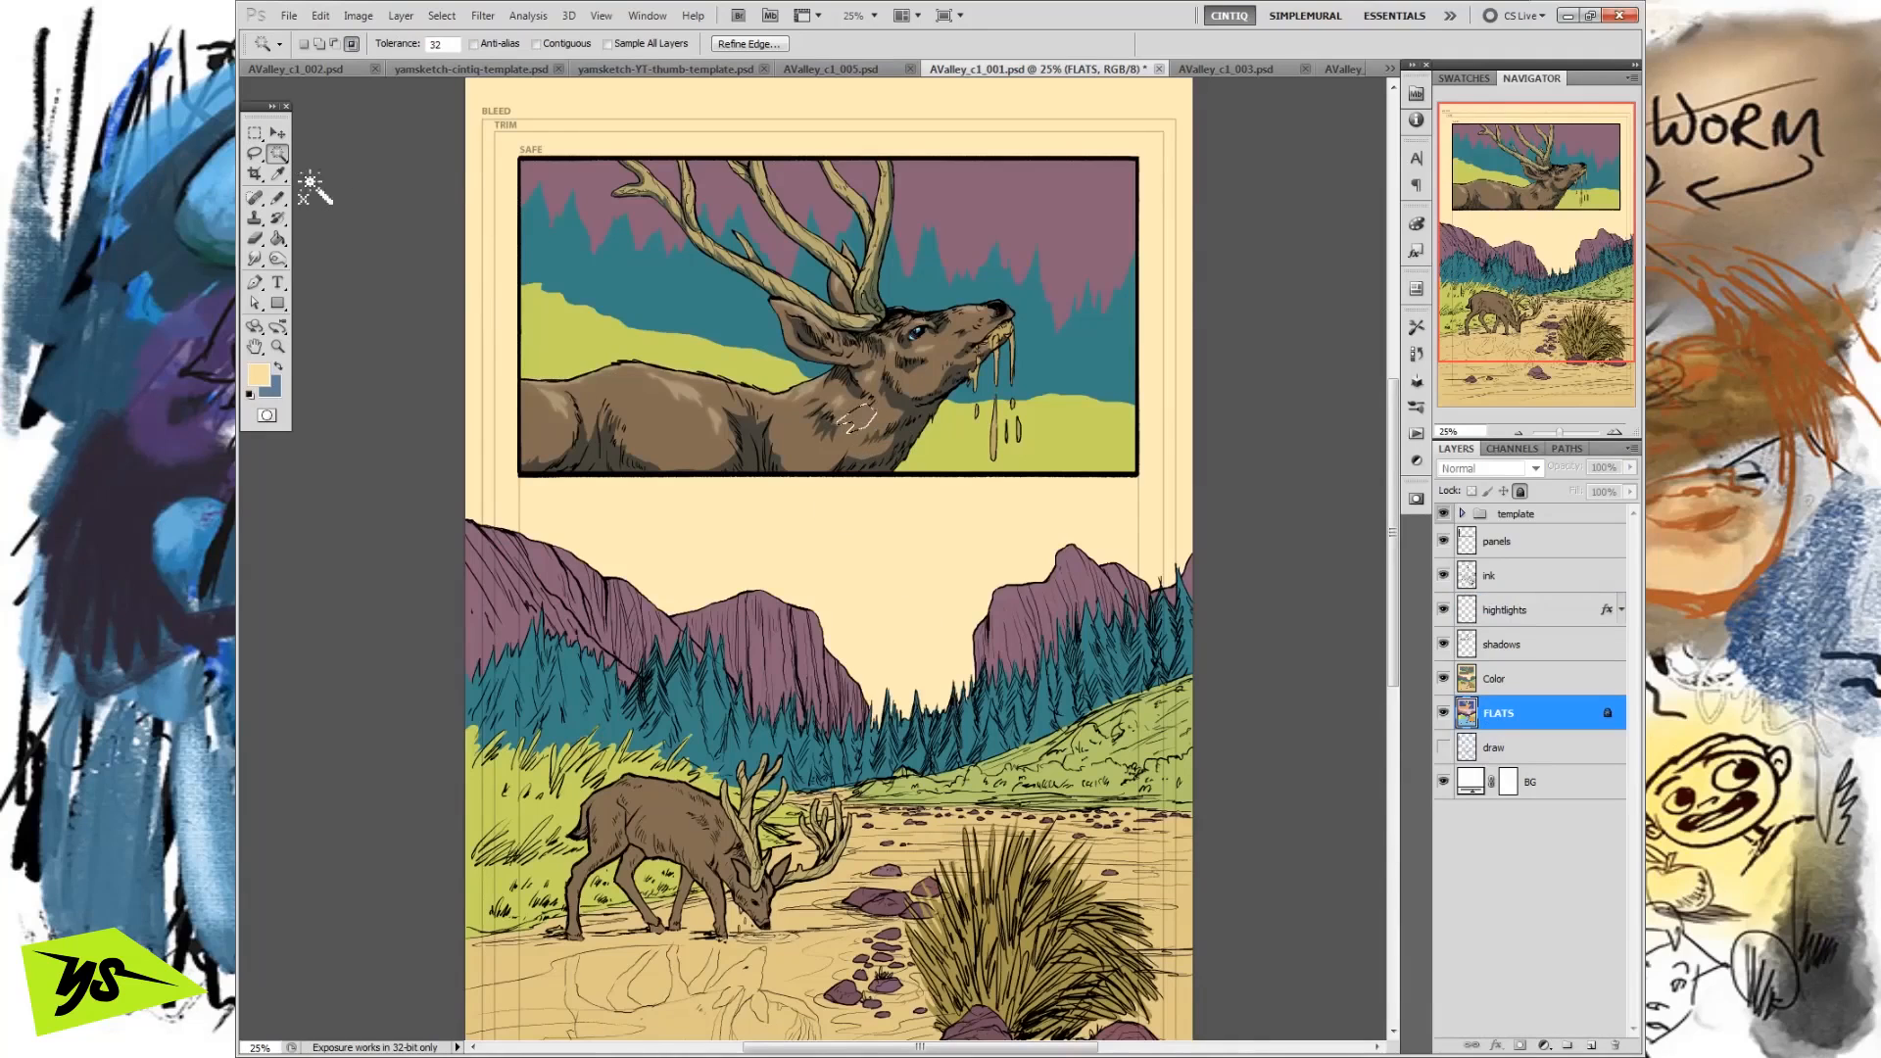
pyautogui.click(255, 154)
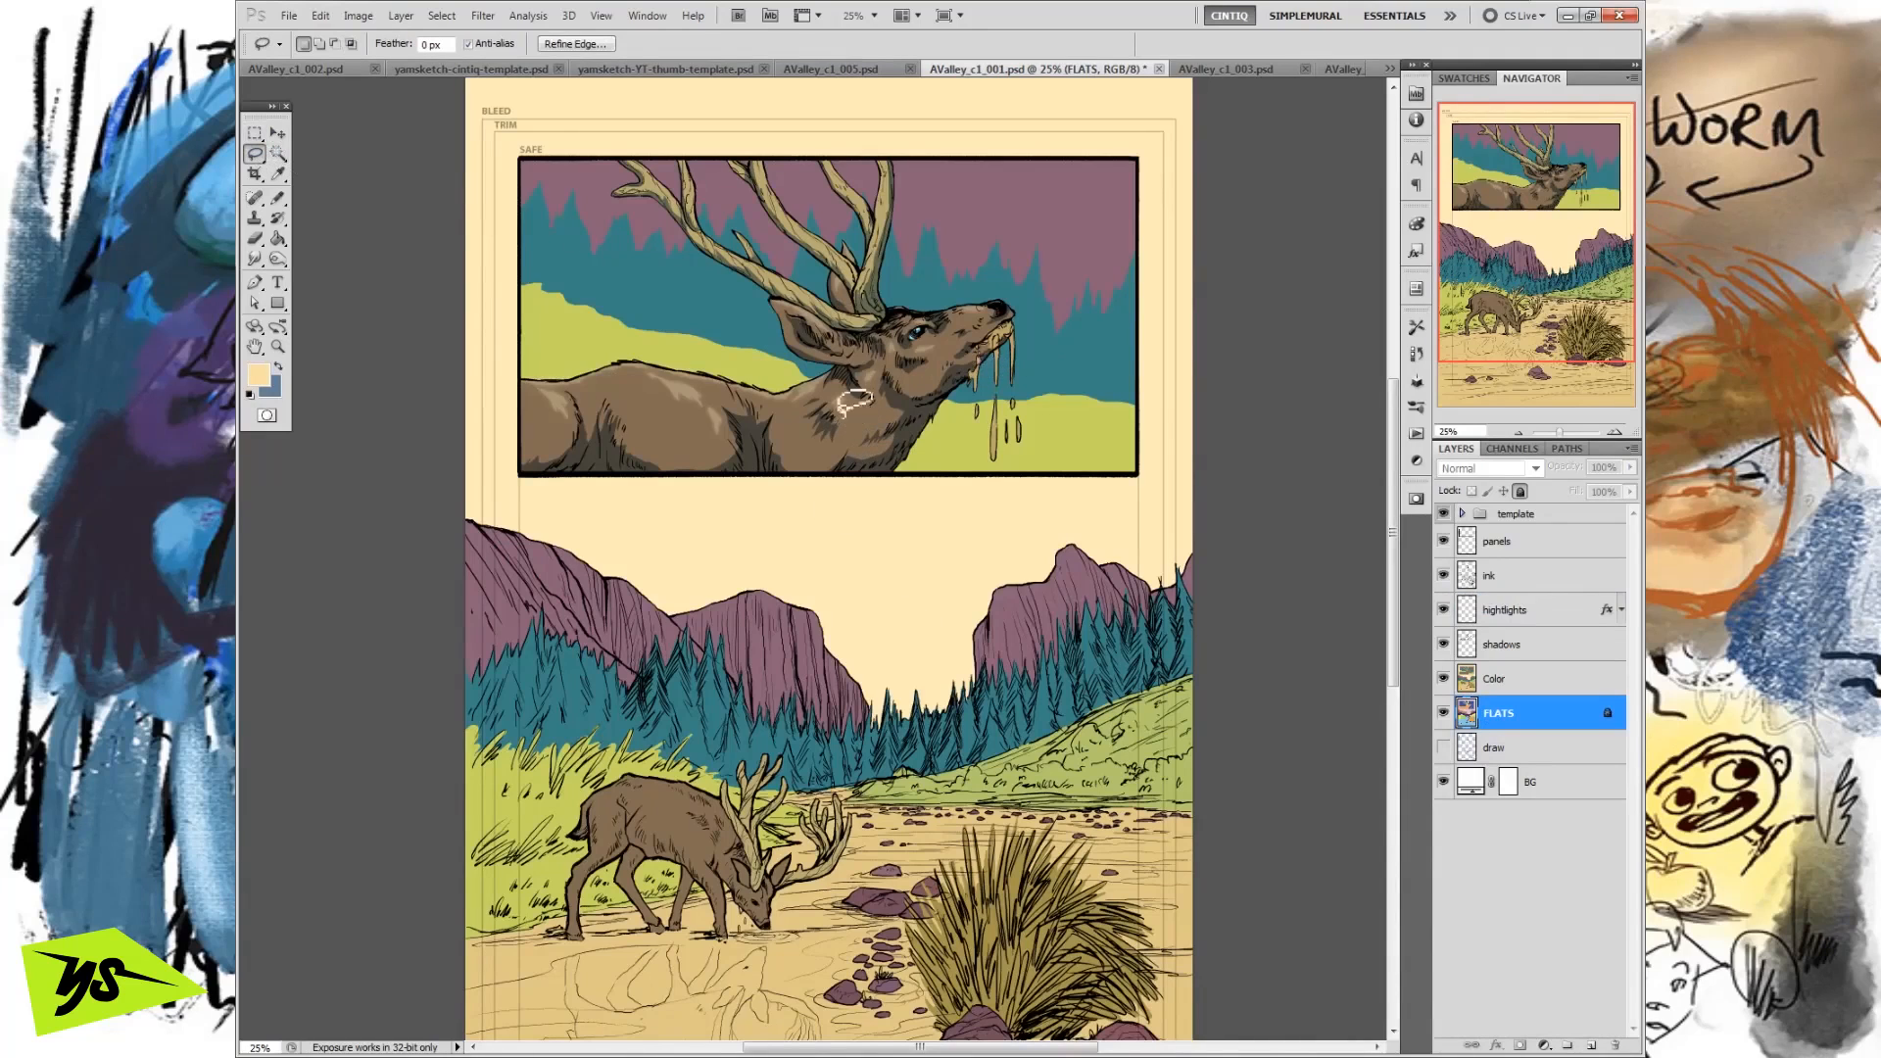
pyautogui.moveTo(903, 388); pyautogui.dragTo(901, 397)
pyautogui.hotkey('ctrl', 'd')
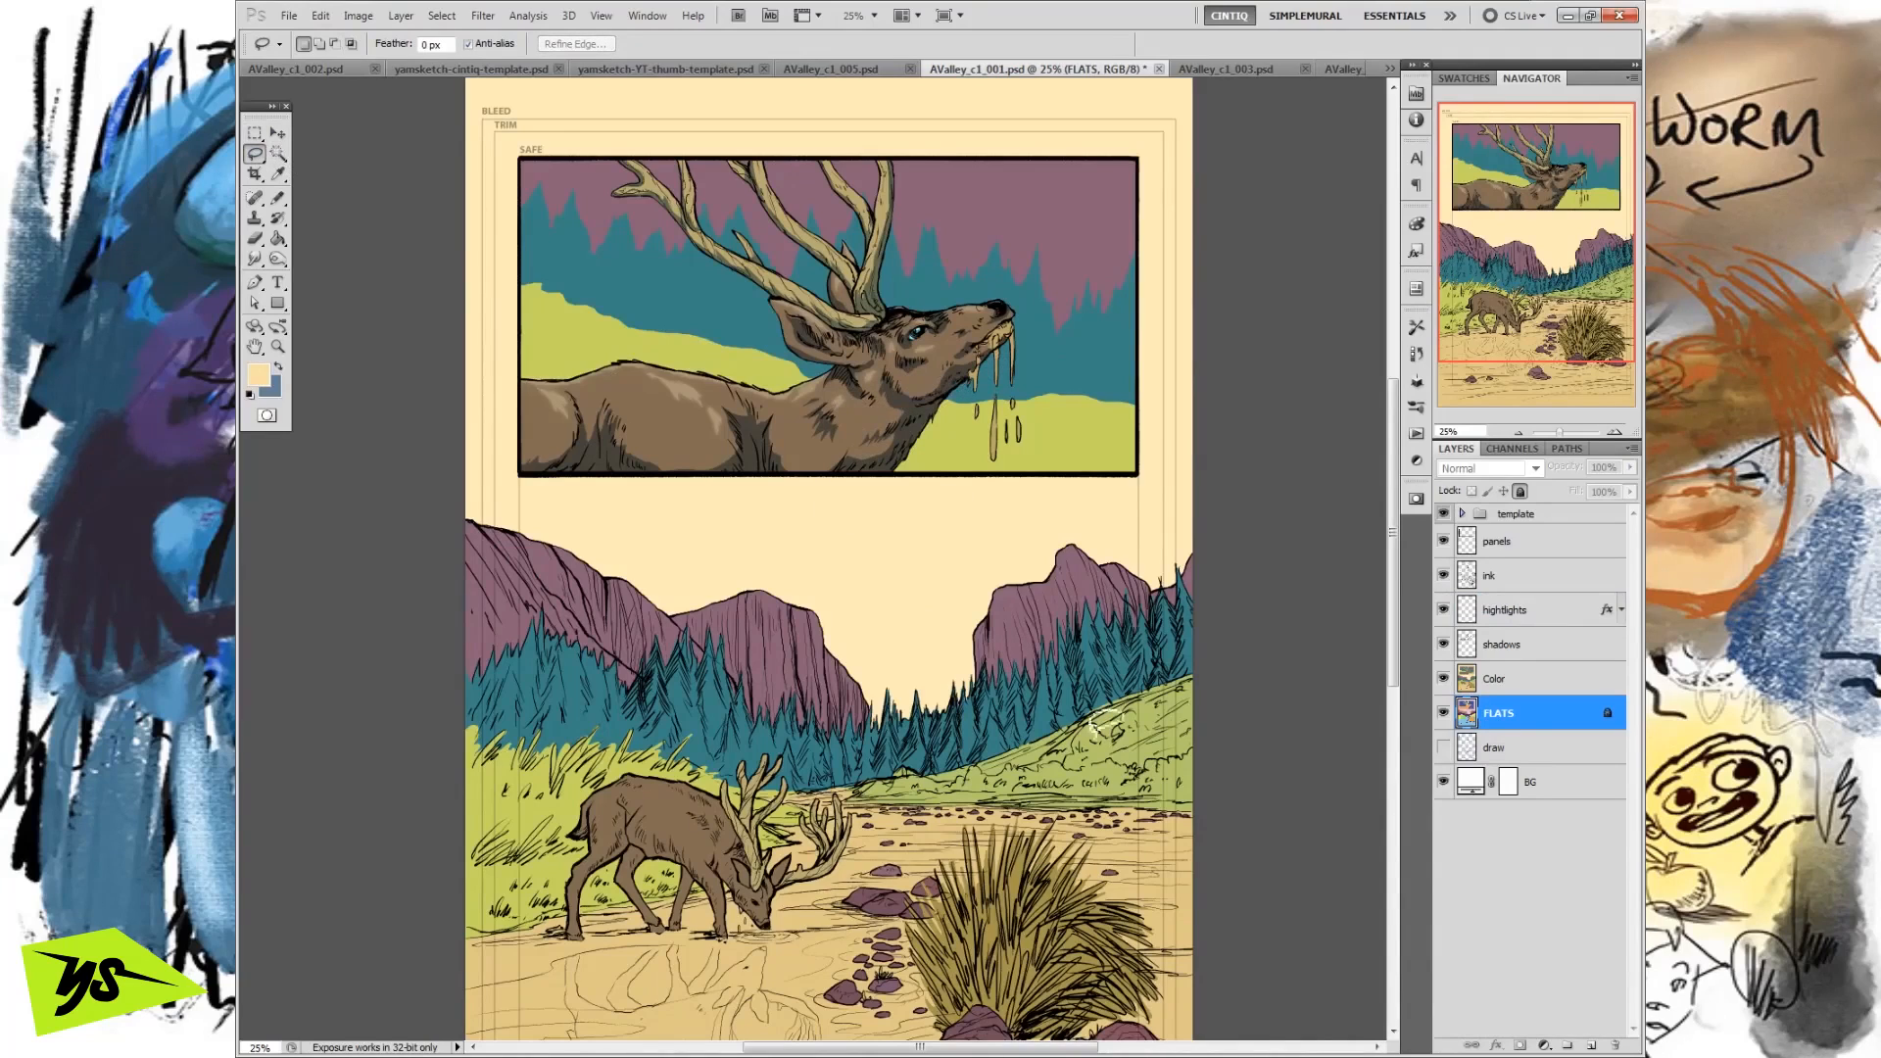